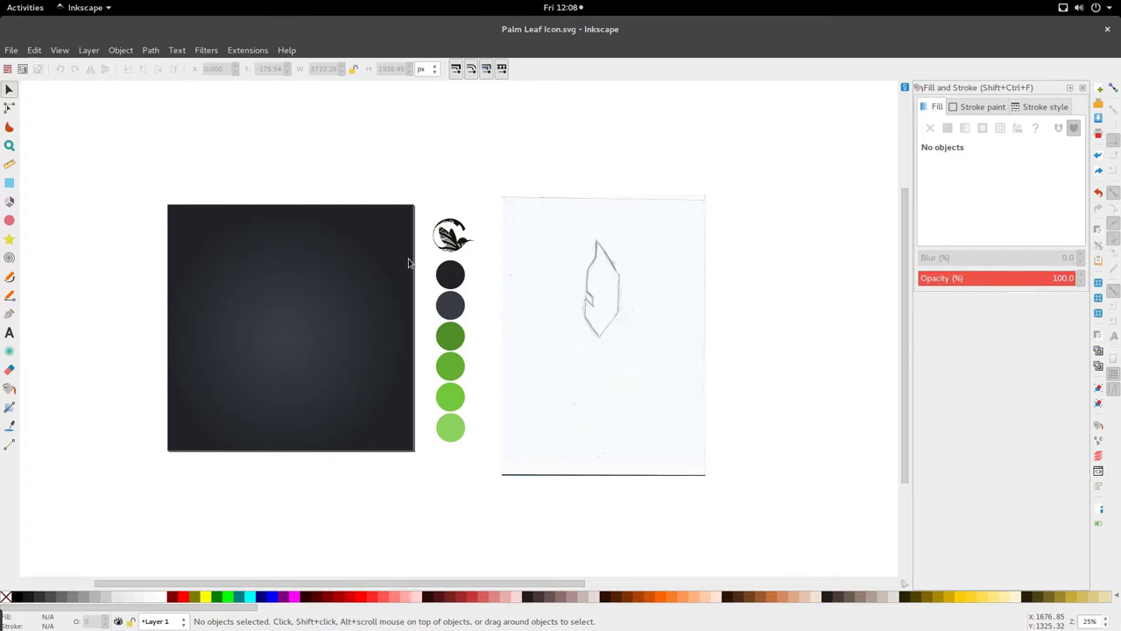
click(337, 417)
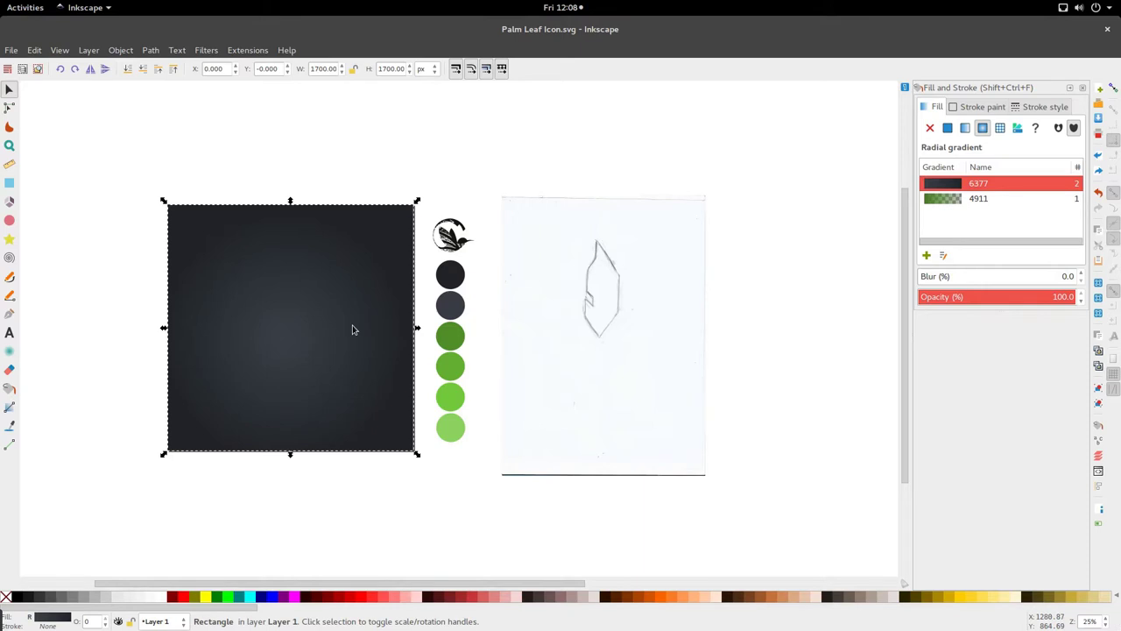
drag(473, 263, 451, 376)
click(443, 528)
Step: Move the pencil leaf sketch onto the dark background square
click(648, 367)
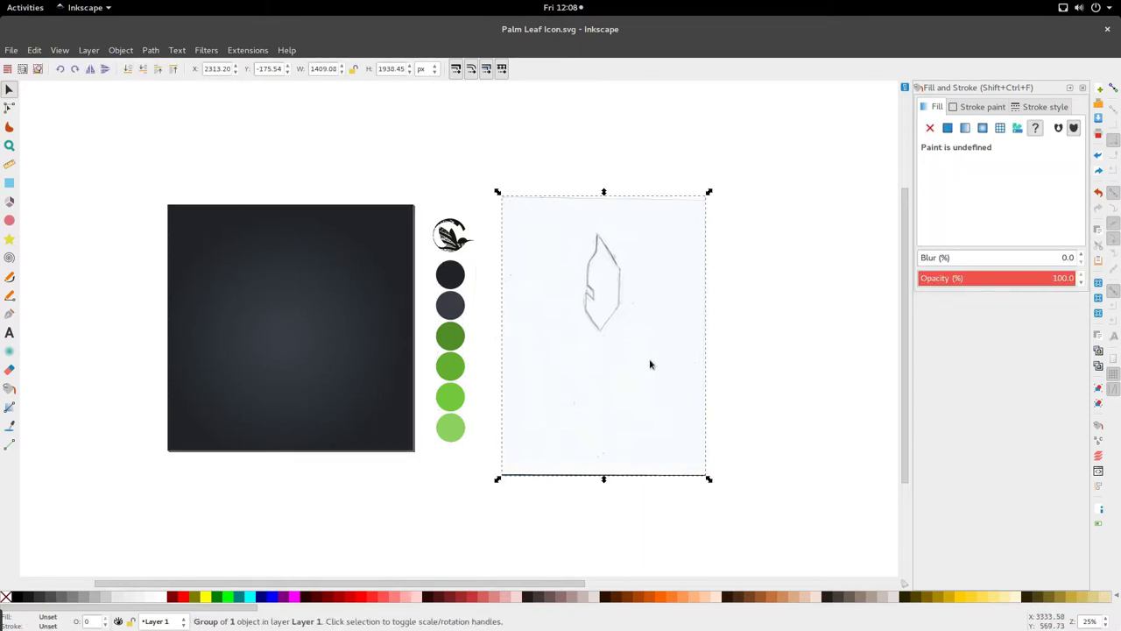
mouse_move(650, 364)
mouse_down()
mouse_move(648, 350)
mouse_move(647, 408)
mouse_move(646, 396)
mouse_up()
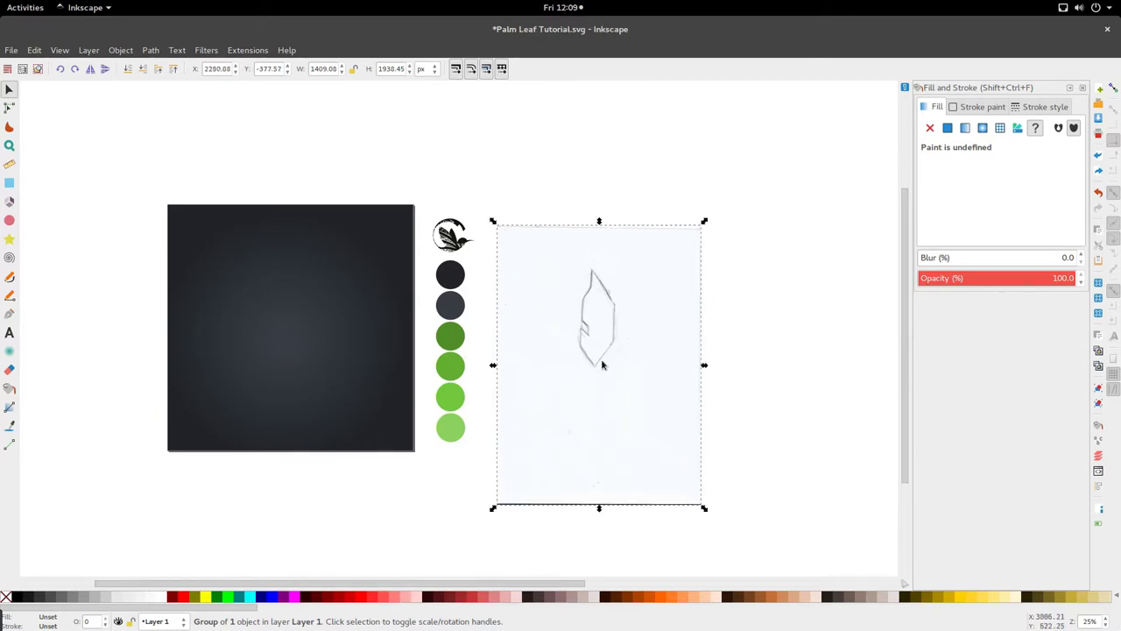
mouse_move(602, 361)
mouse_down()
mouse_move(370, 362)
mouse_move(283, 377)
mouse_up()
scroll(354, 321, right, 10)
scroll(356, 320, left, 7)
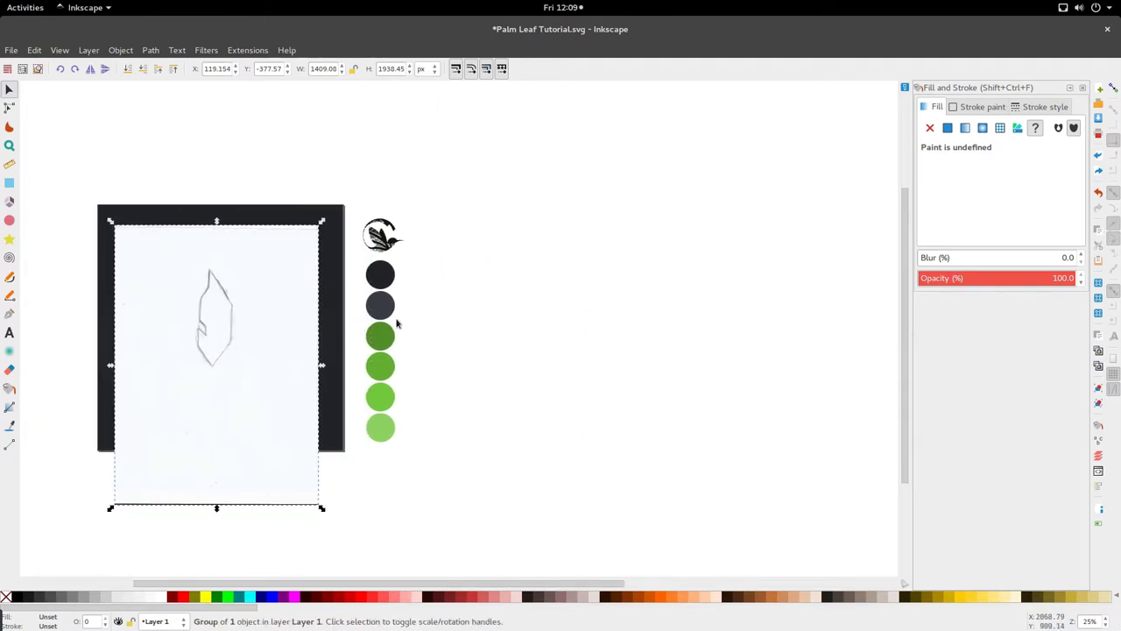
scroll(456, 324, left, 4)
scroll(285, 359, up, 2)
drag(285, 359, 296, 359)
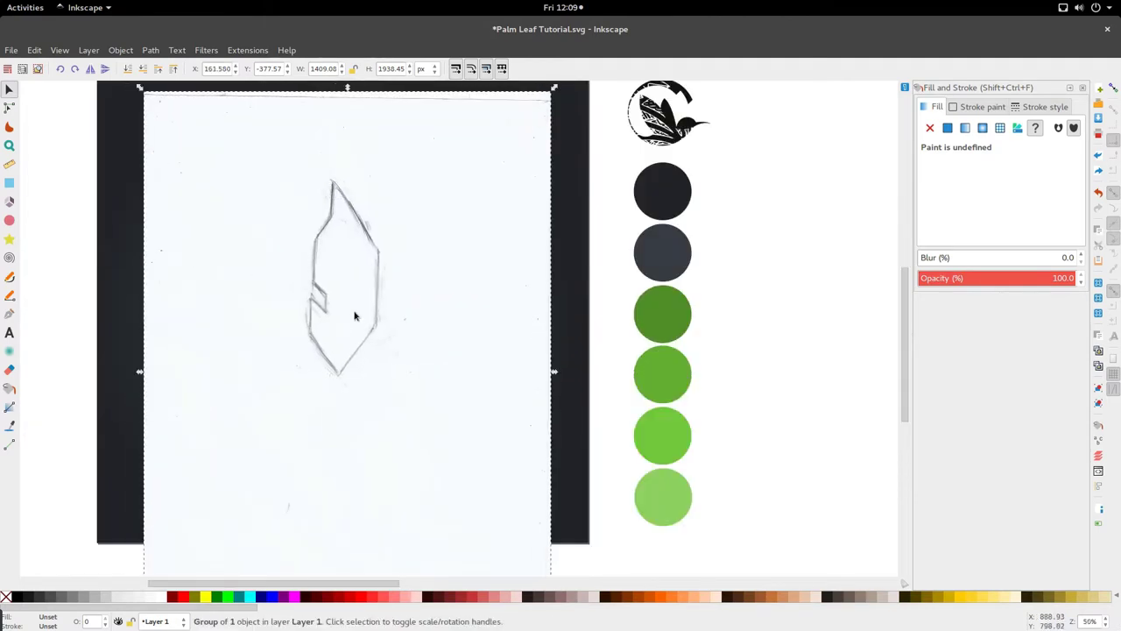
Step: Examine the finished green leaf reference with its construction circles and compare it with the pencil sketch's outline
scroll(354, 314, down, 5)
scroll(513, 307, right, 2)
scroll(605, 342, up, 2)
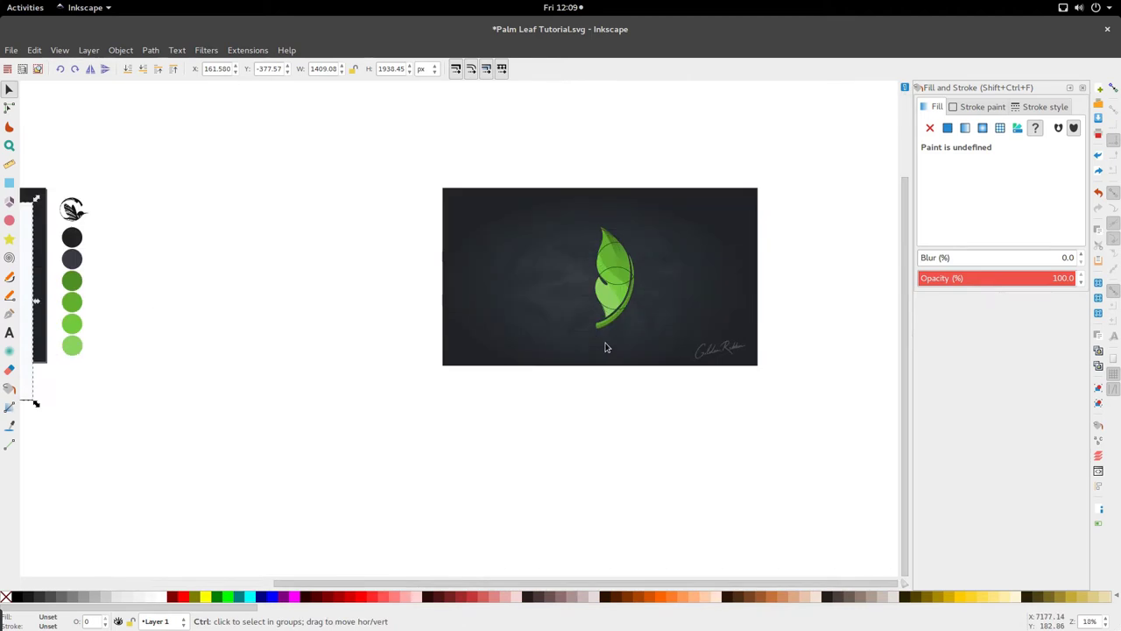
scroll(605, 345, down, 2)
scroll(408, 330, left, 4)
scroll(411, 332, up, 4)
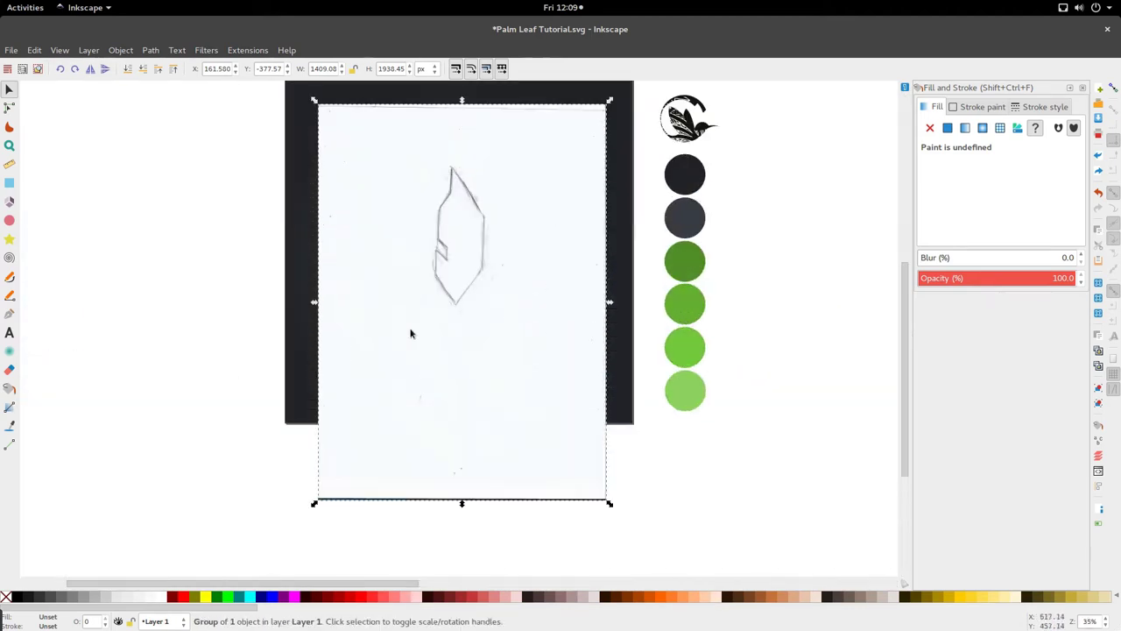
scroll(411, 333, up, 1)
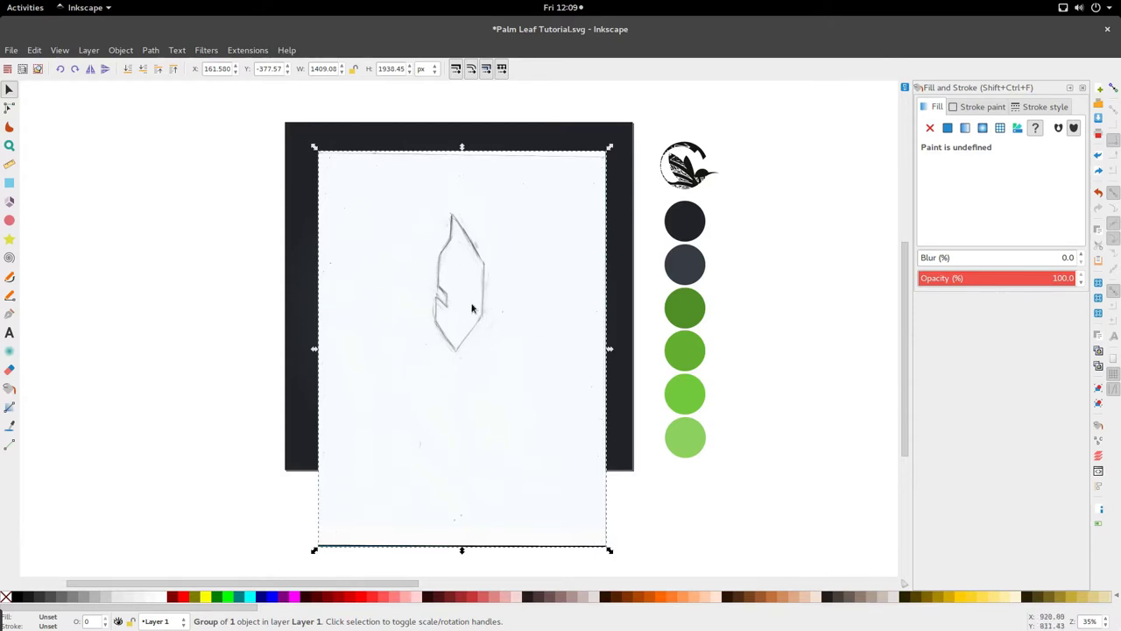
scroll(459, 347, up, 2)
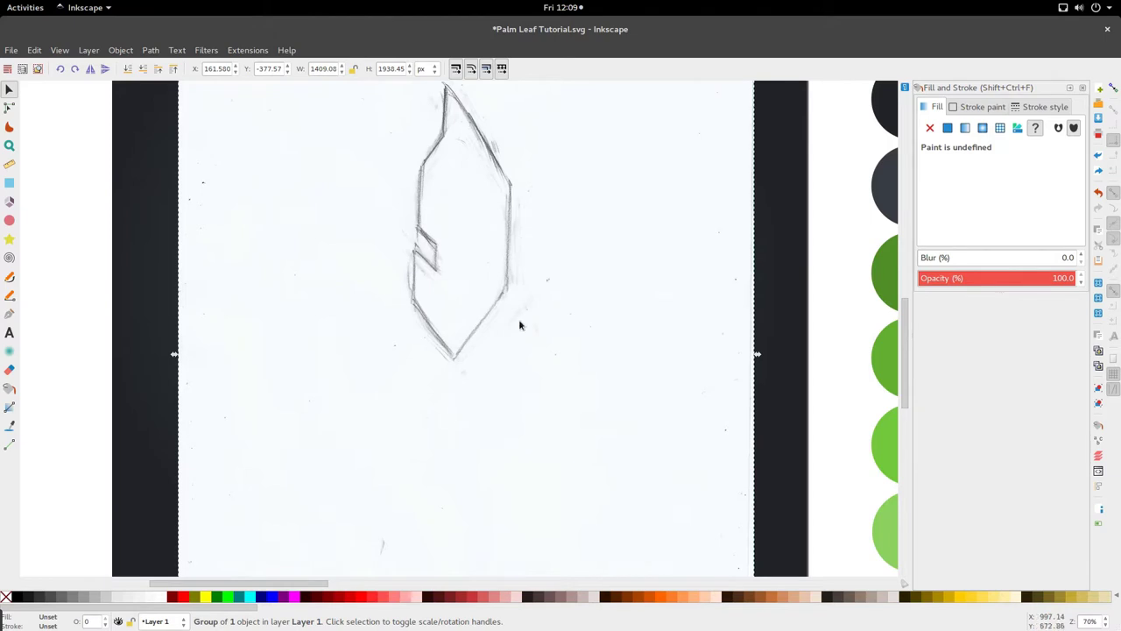
scroll(449, 303, down, 3)
scroll(449, 303, right, 5)
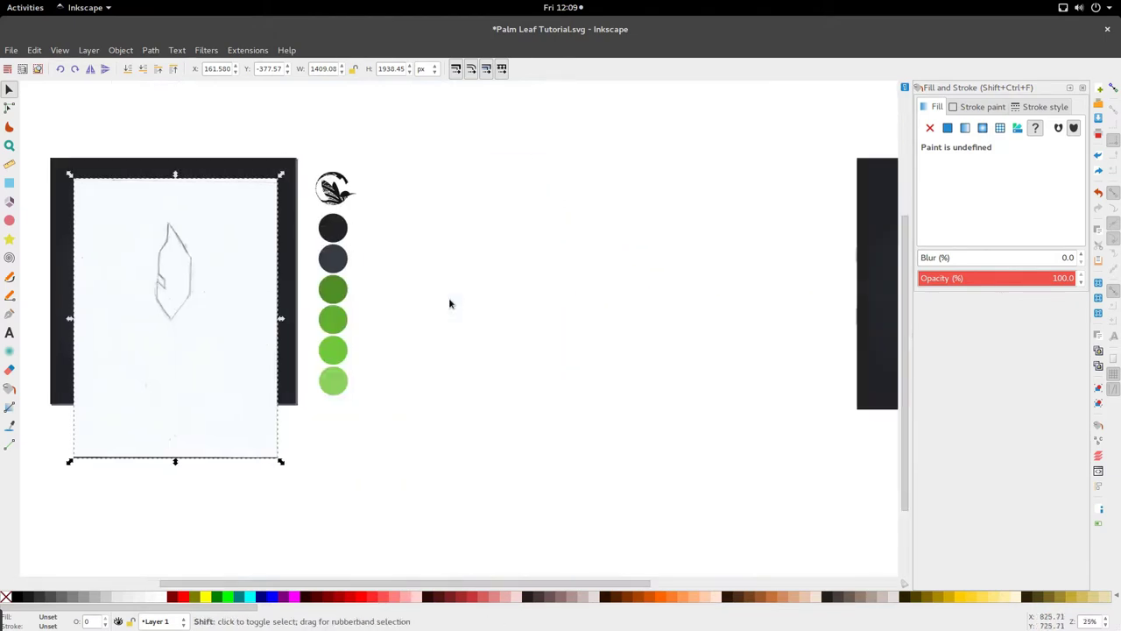
scroll(449, 303, right, 6)
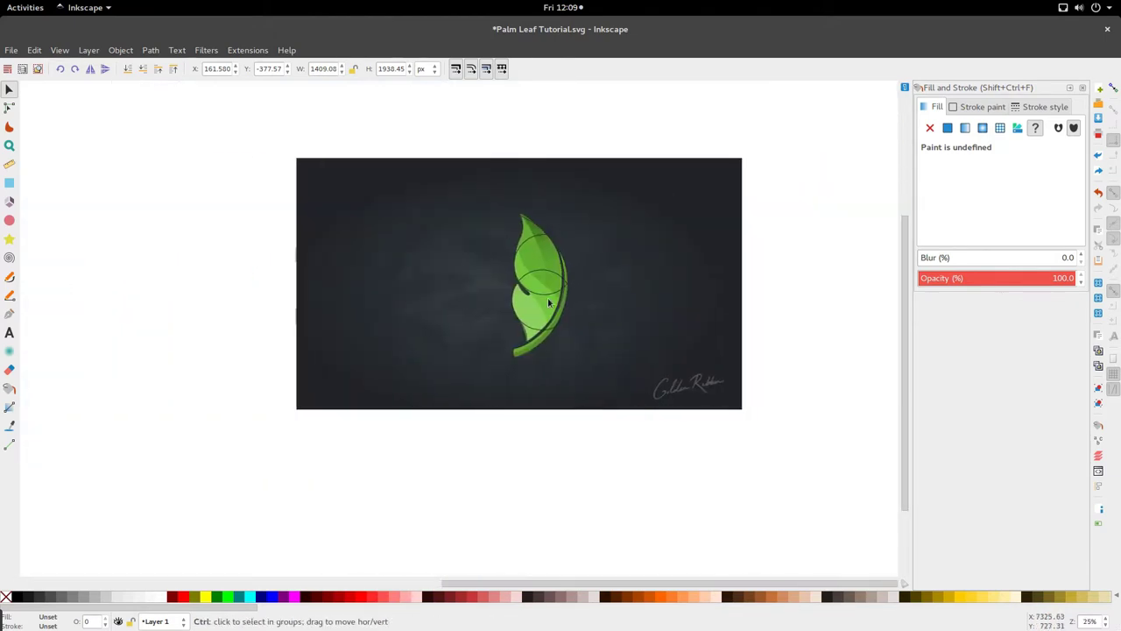
scroll(528, 317, up, 2)
scroll(515, 324, up, 1)
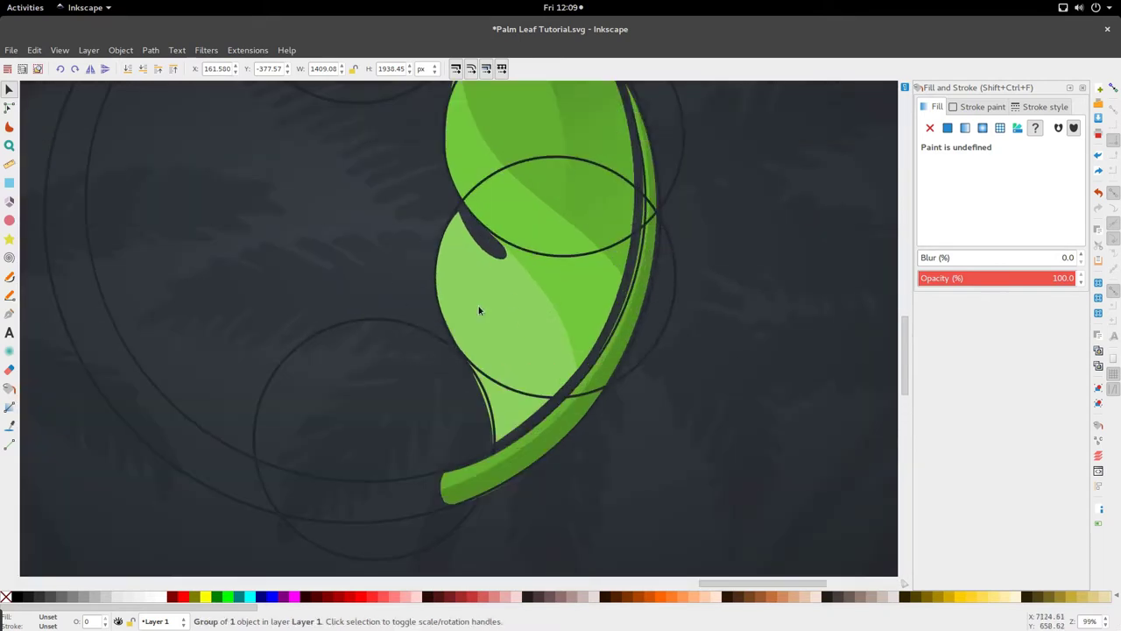
scroll(478, 305, down, 3)
scroll(522, 212, left, 10)
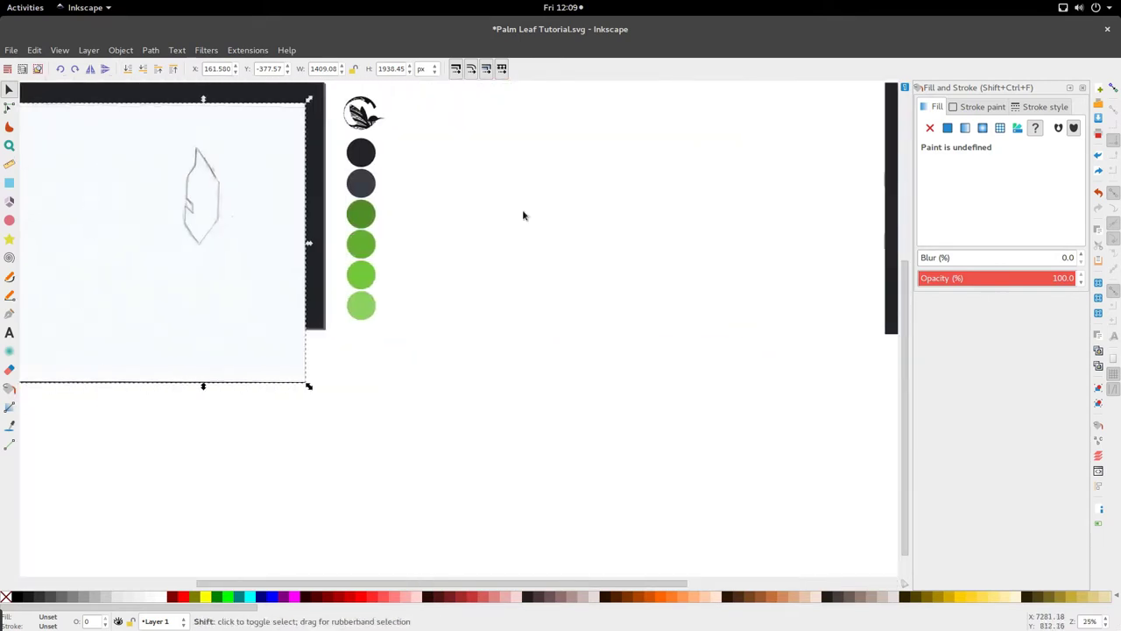
scroll(443, 228, up, 3)
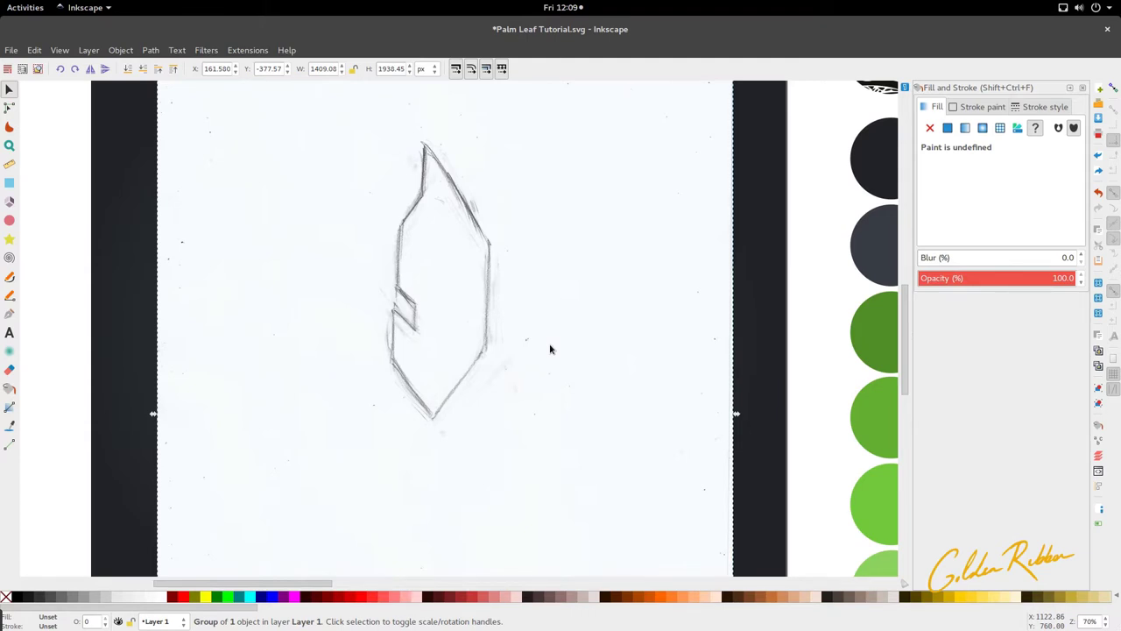
scroll(468, 273, down, 2)
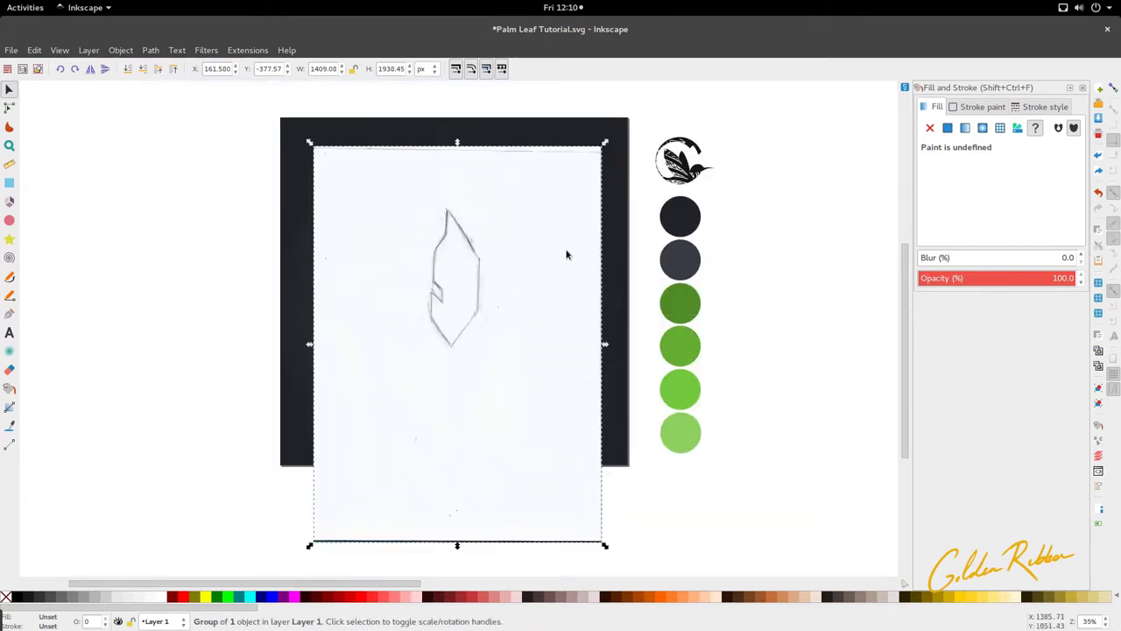
Step: Shift the sketch down over the dark square so the leaf outline sits near the square's centre
key(shift)
scroll(578, 342, left, 2)
scroll(578, 341, right, 2)
mouse_move(576, 298)
mouse_down()
mouse_move(574, 347)
mouse_move(572, 335)
mouse_up()
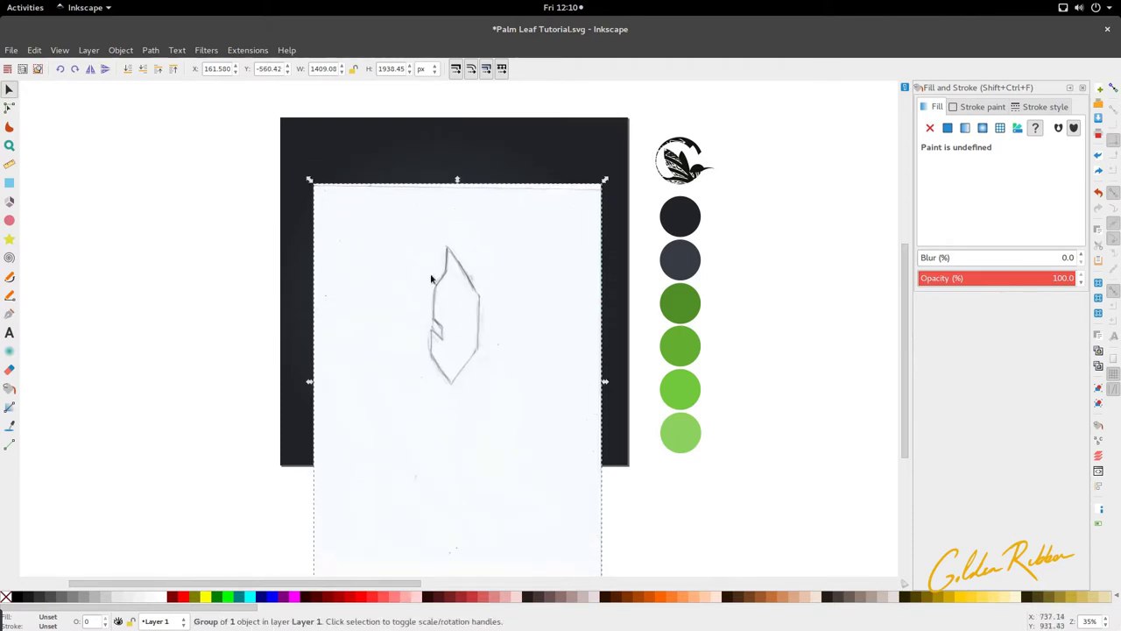
drag(455, 290, 452, 285)
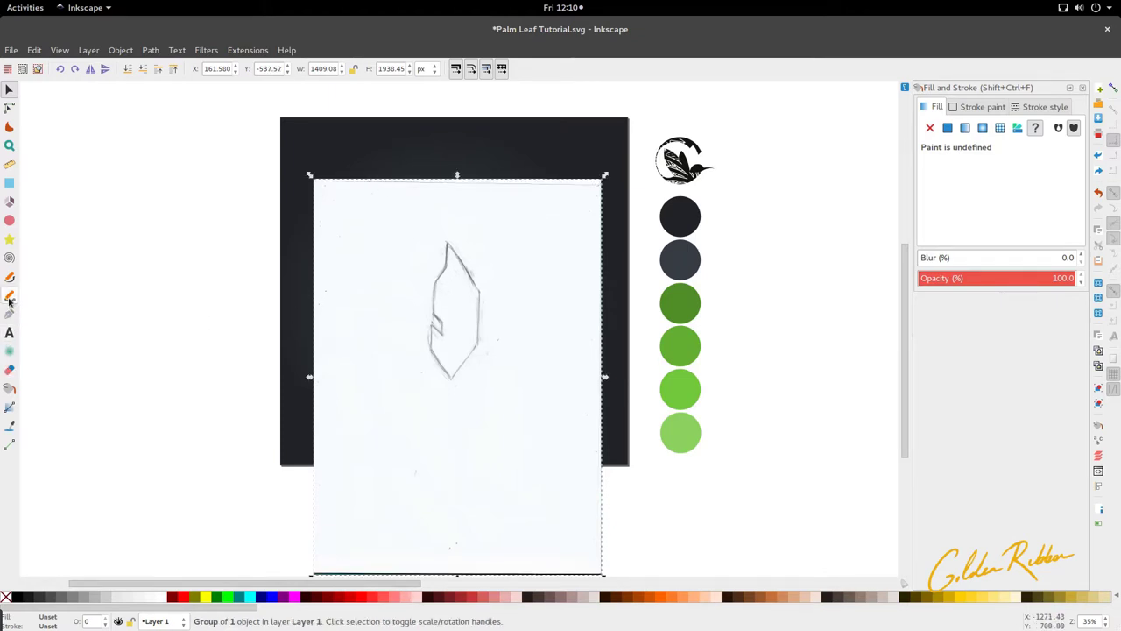
Step: Draw a green circle about 406 px in diameter beside the leaf outline on the sketch
click(8, 219)
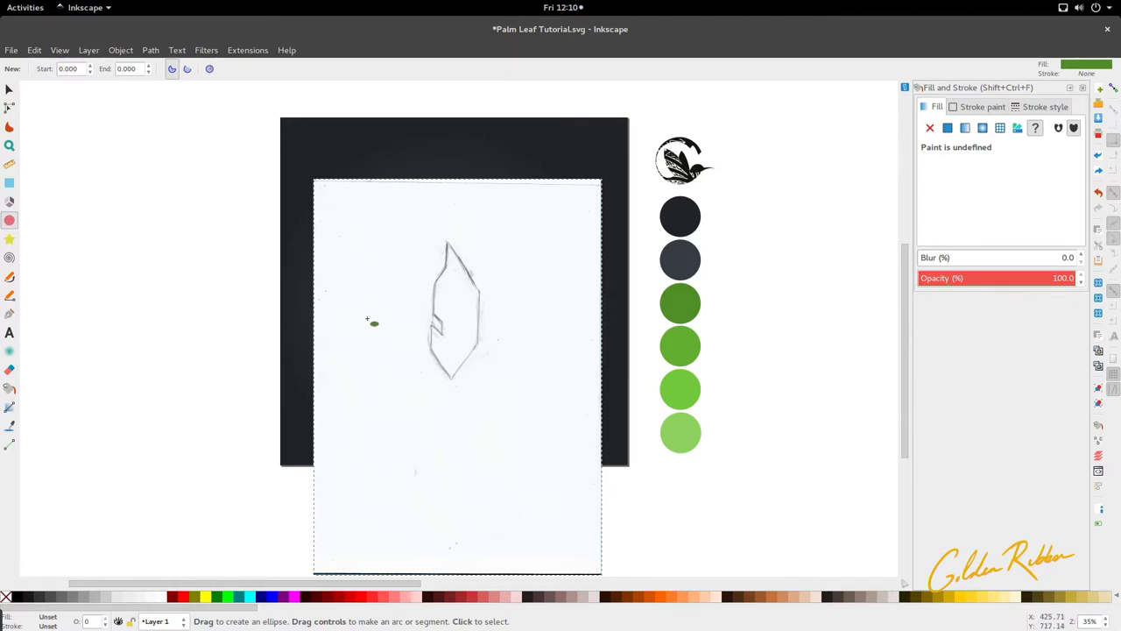
key(ctrl+shift)
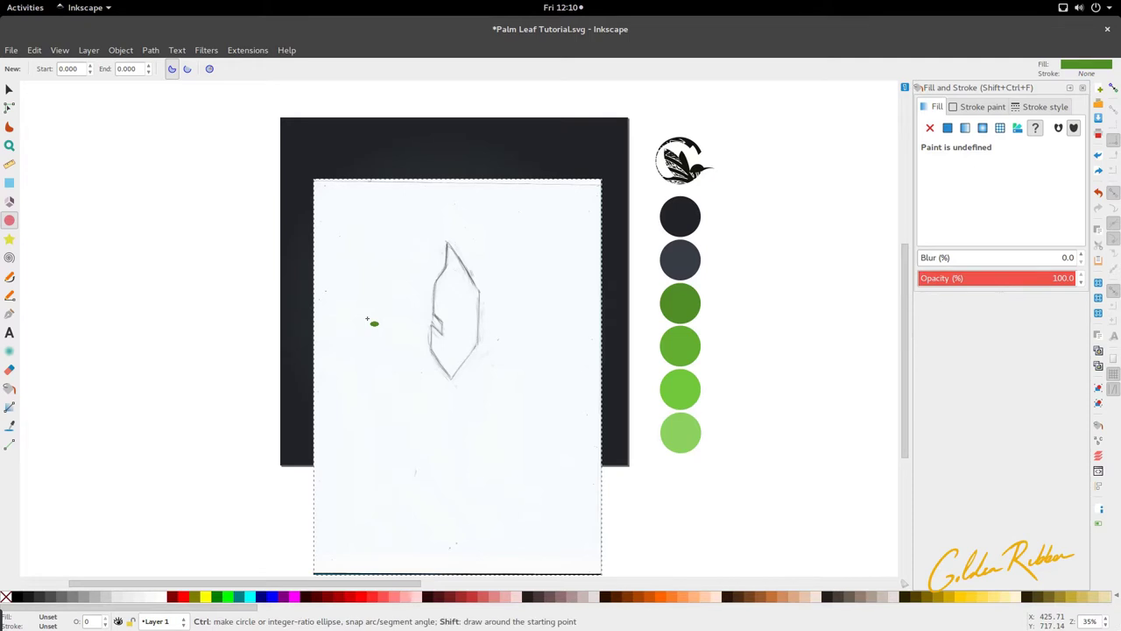
drag(368, 319, 396, 342)
key(s)
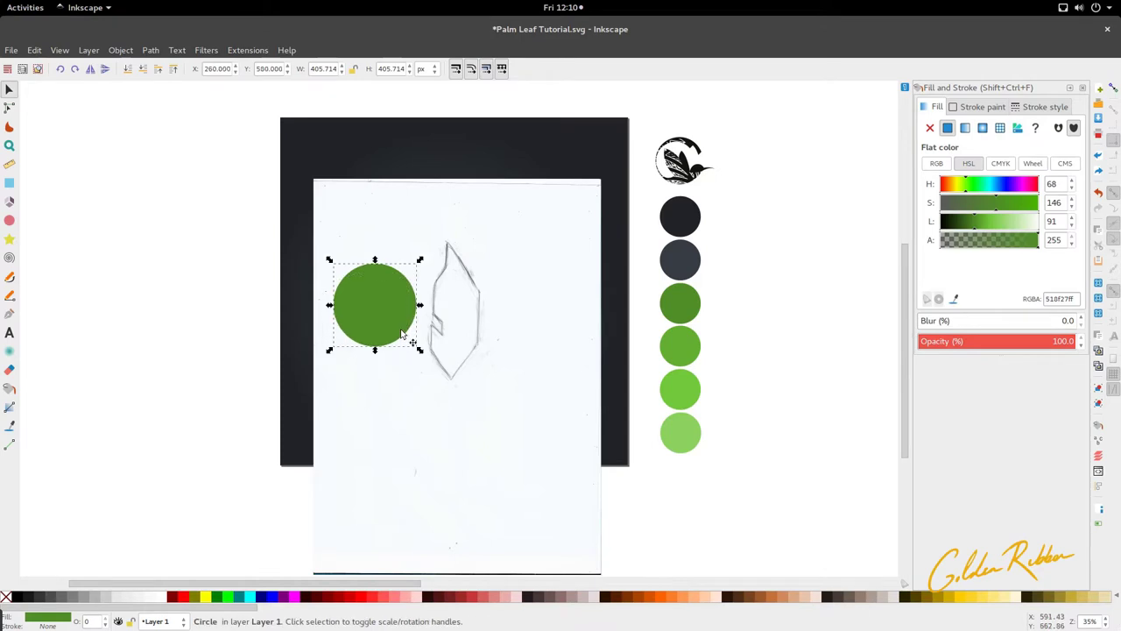
Step: Duplicate the green circle and place the copy directly below the original
scroll(395, 338, up, 2)
scroll(396, 338, up, 4)
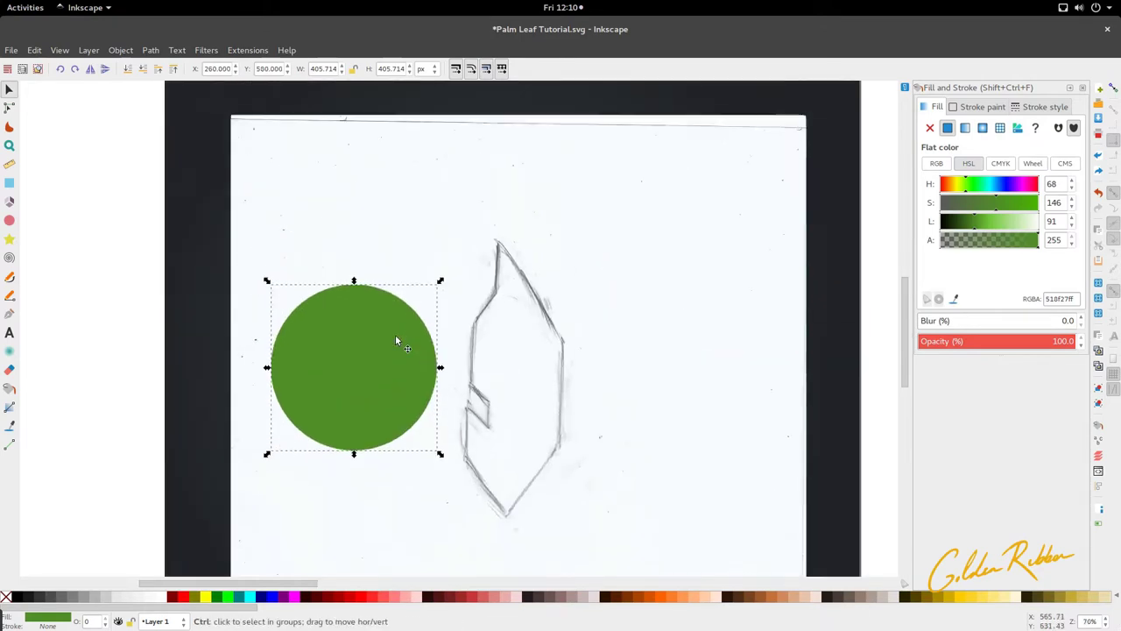
scroll(395, 338, down, 2)
scroll(396, 341, down, 1)
click(392, 337)
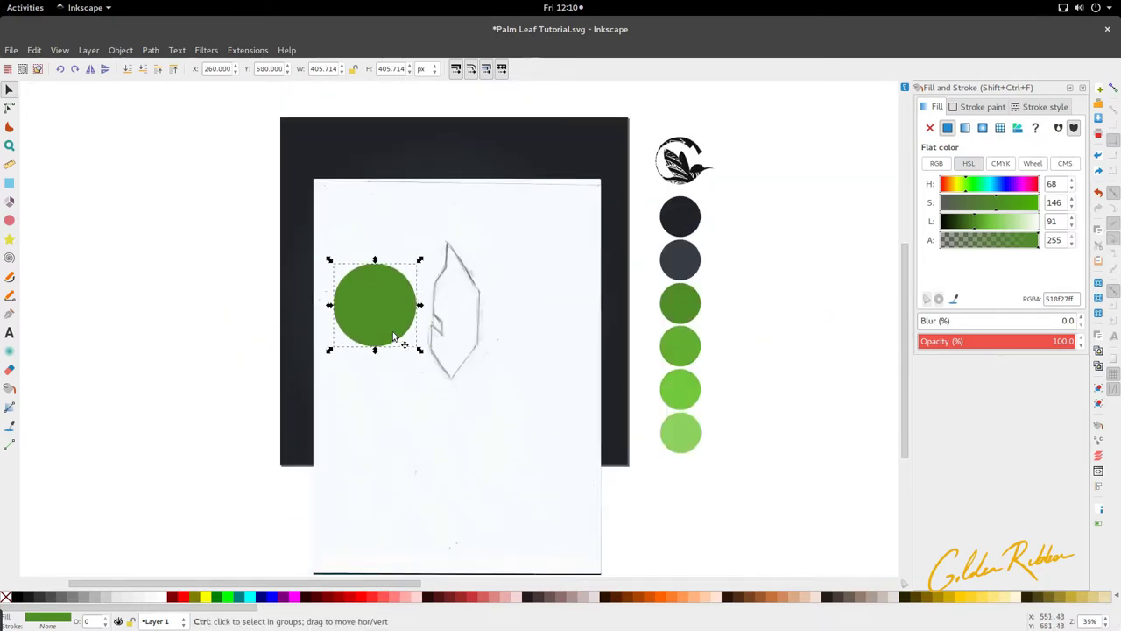
key(ctrl+d)
drag(392, 337, 383, 419)
Step: Fill the lower circle with the darkest palette colour, #222529, sampled from its swatch
scroll(391, 415, up, 1)
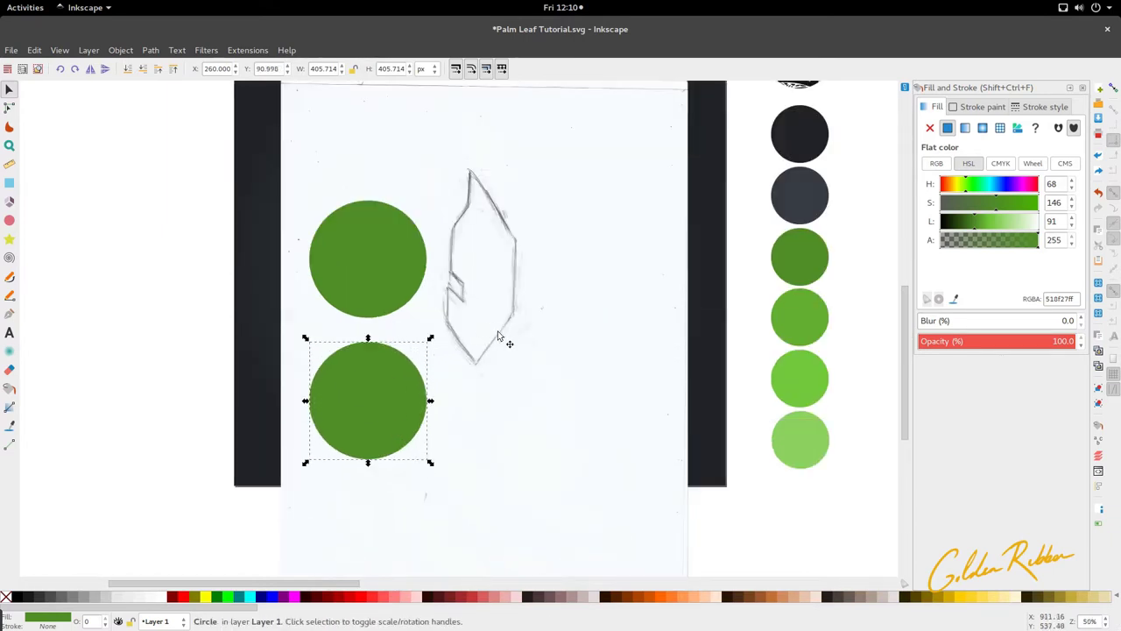
key(d)
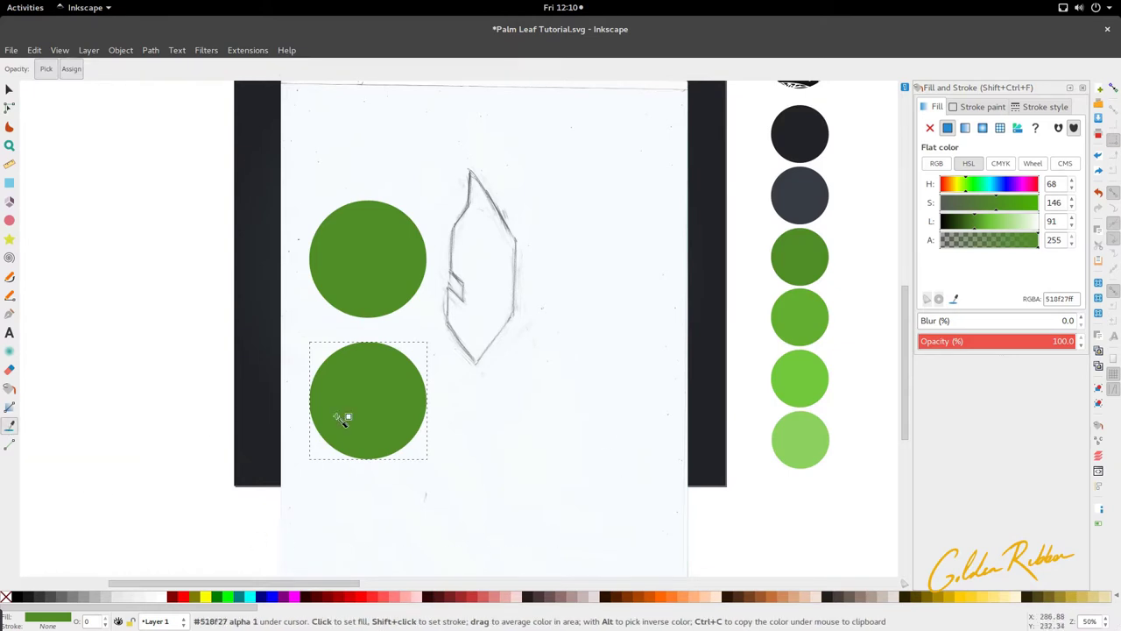
click(809, 161)
key(s)
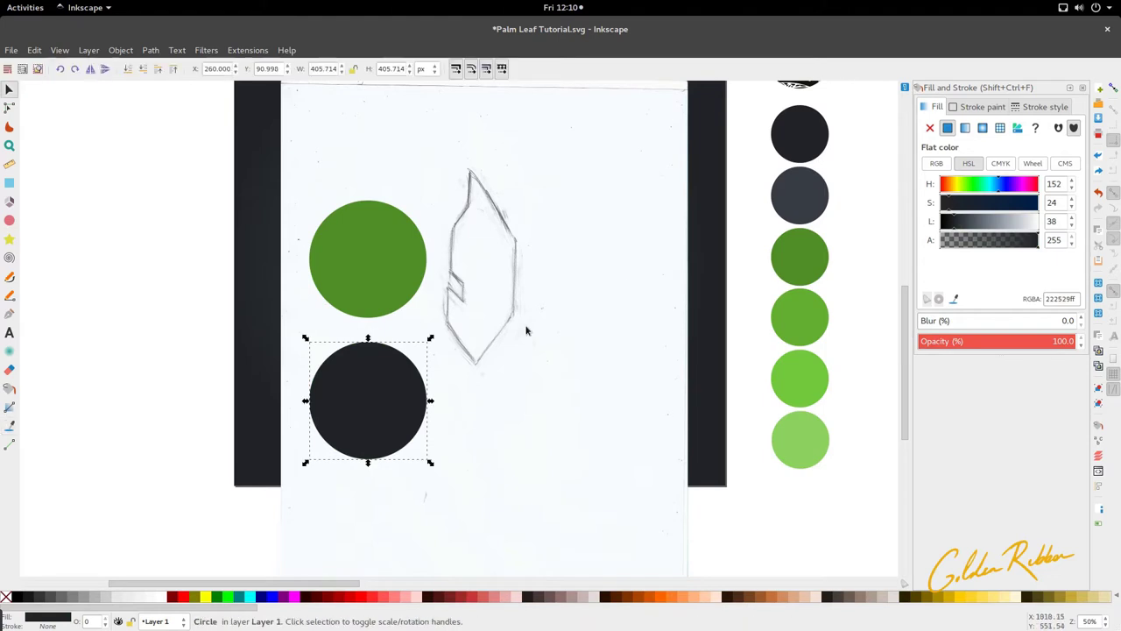
Step: Move the green and dark circles up together, keeping them beside the leaf outline
shift+click(359, 288)
drag(380, 408, 375, 345)
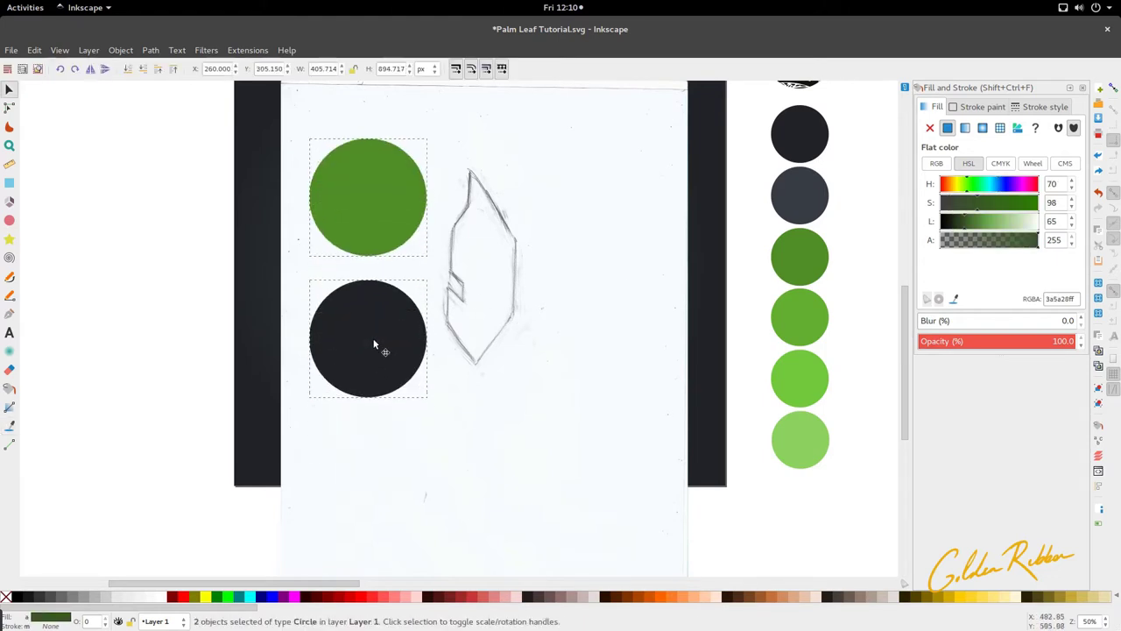
click(388, 415)
click(378, 387)
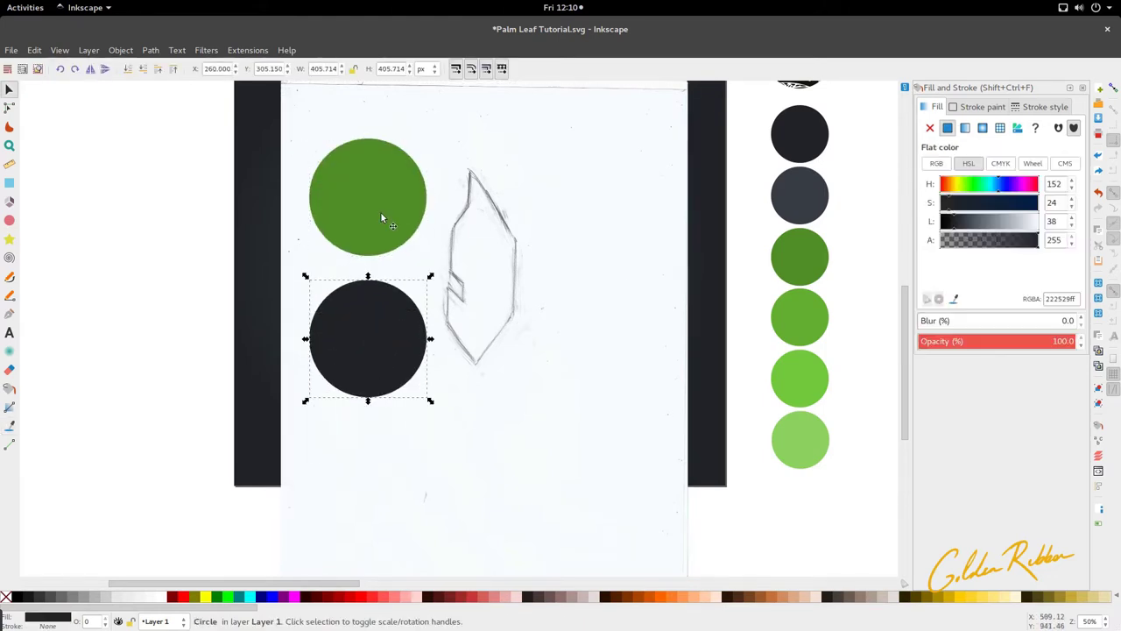
click(388, 292)
click(386, 194)
click(387, 317)
click(392, 226)
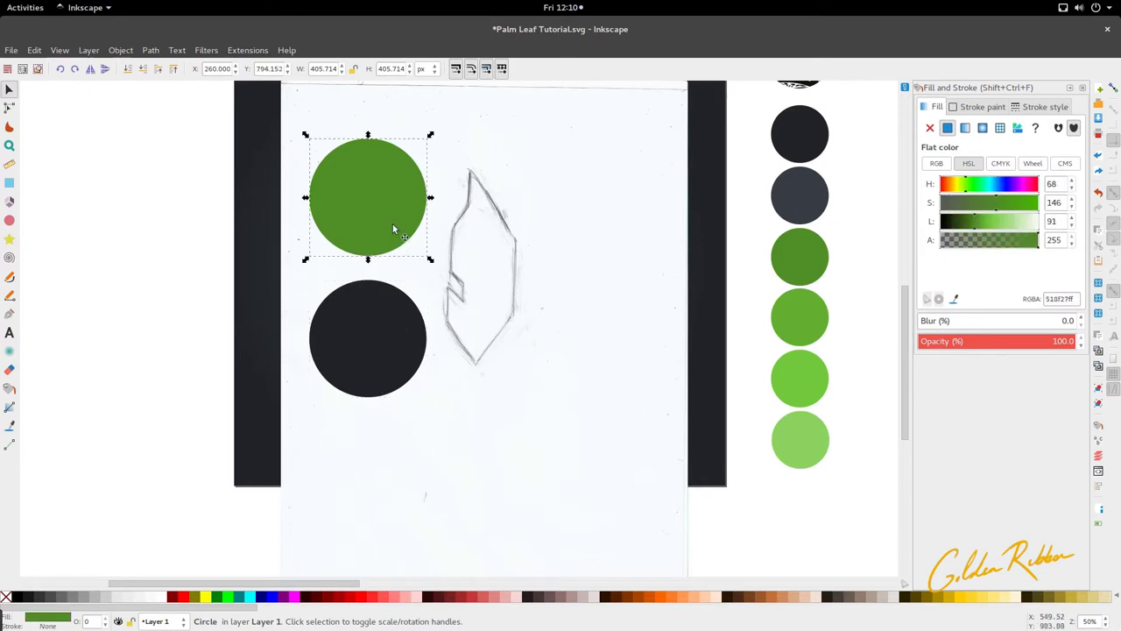
Step: Give the dark circle a stroke in its own fill colour, #222529, sampled from the circle
click(395, 304)
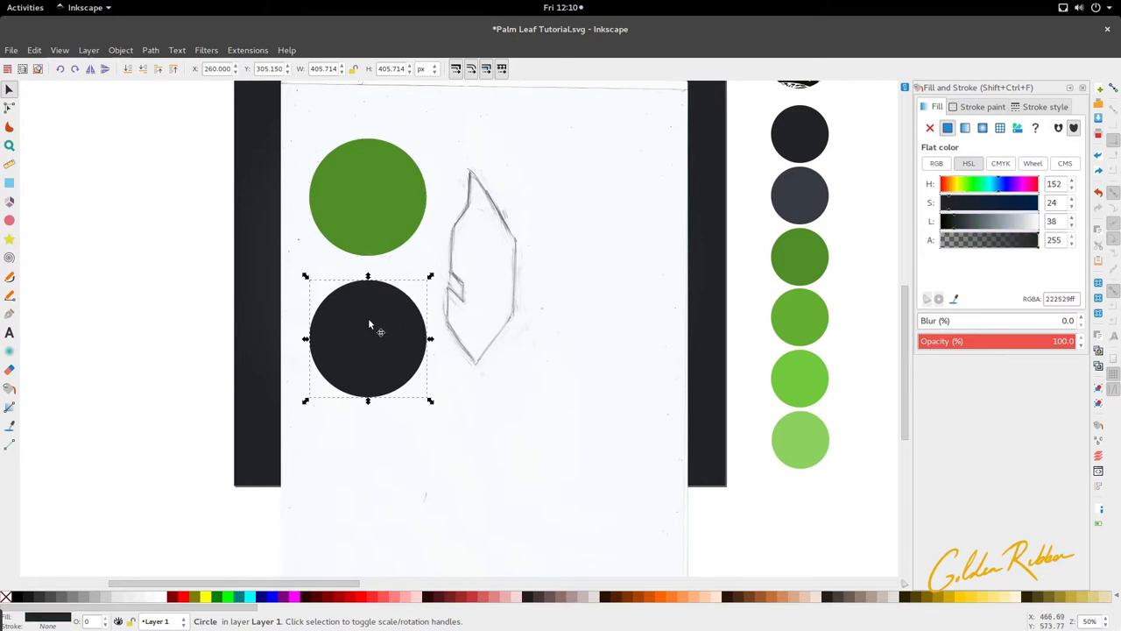
key(d)
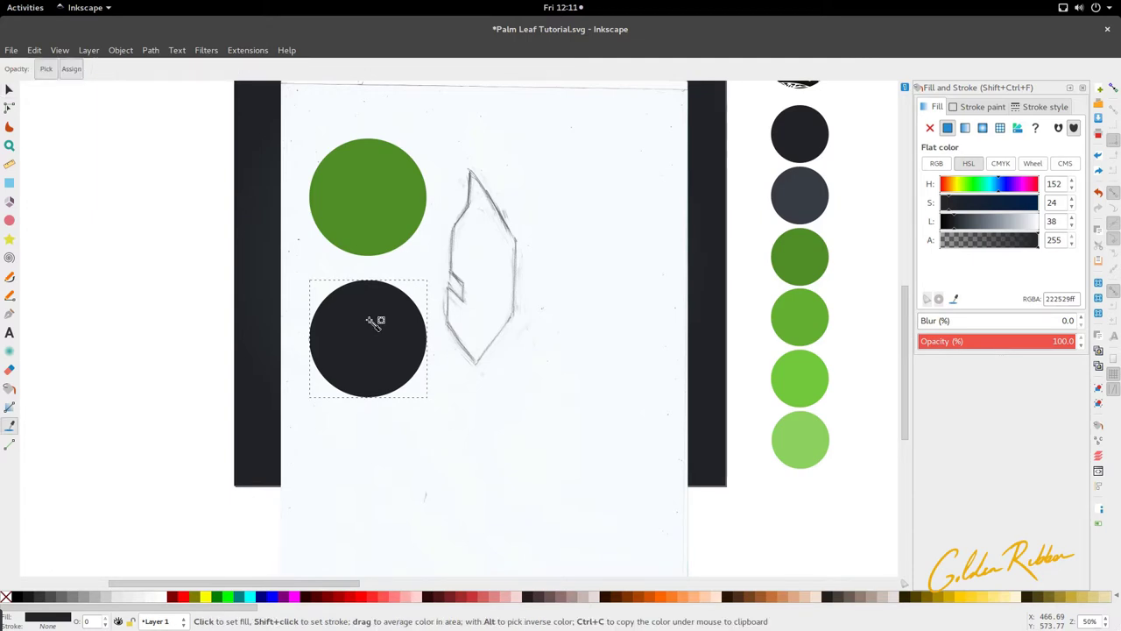
click(374, 352)
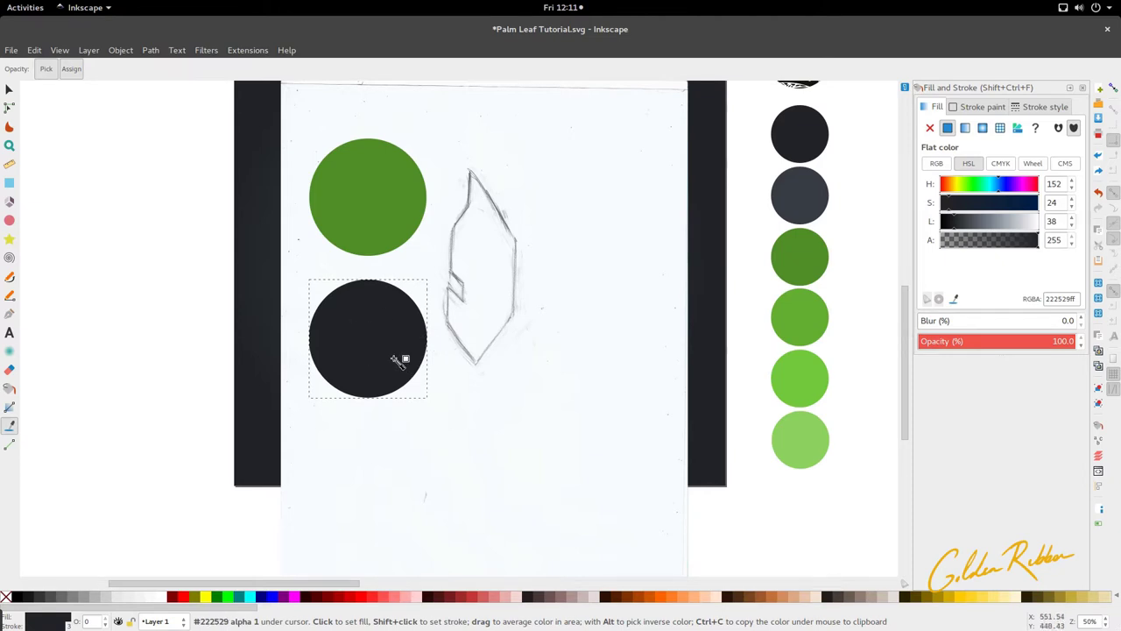
key(s)
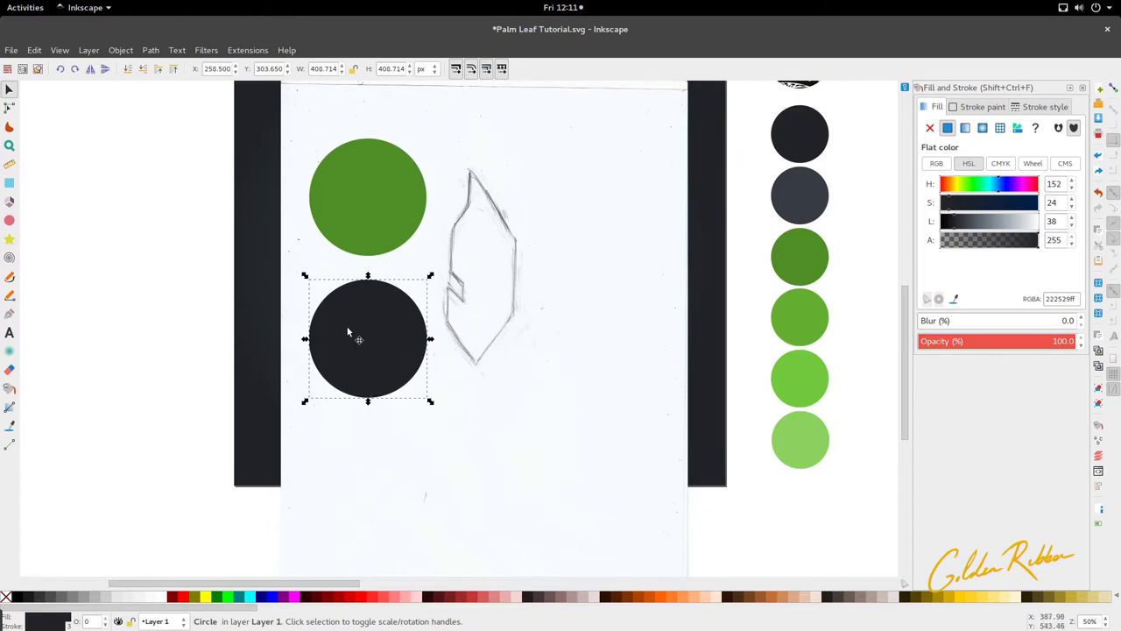
Step: Compare the fill and stroke indicators of the green circle and the dark circle
click(380, 253)
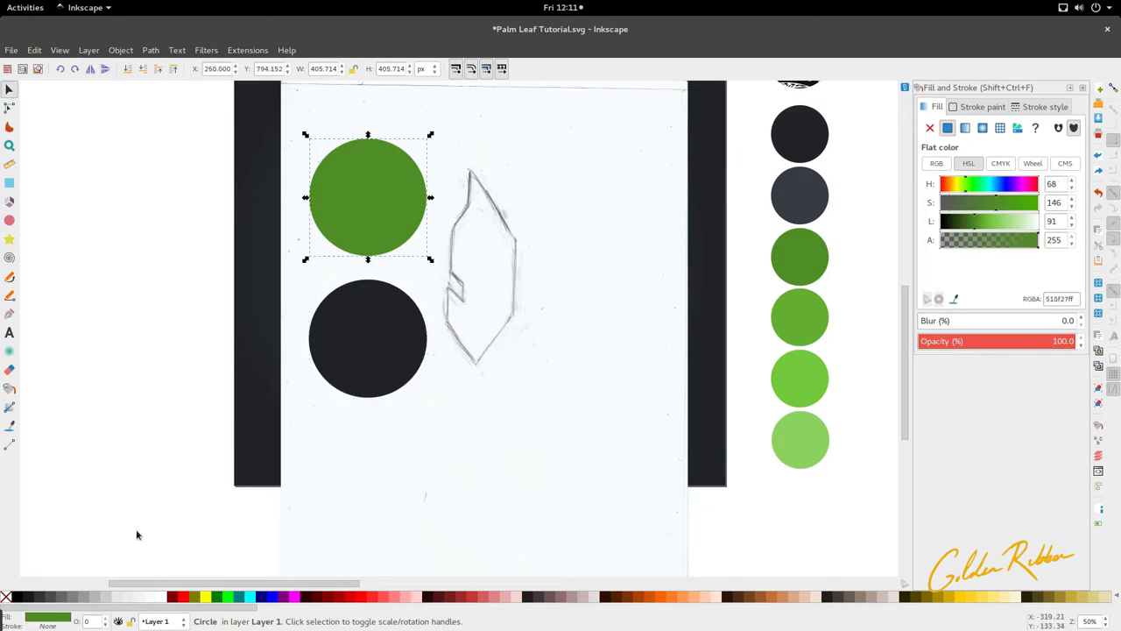
click(358, 356)
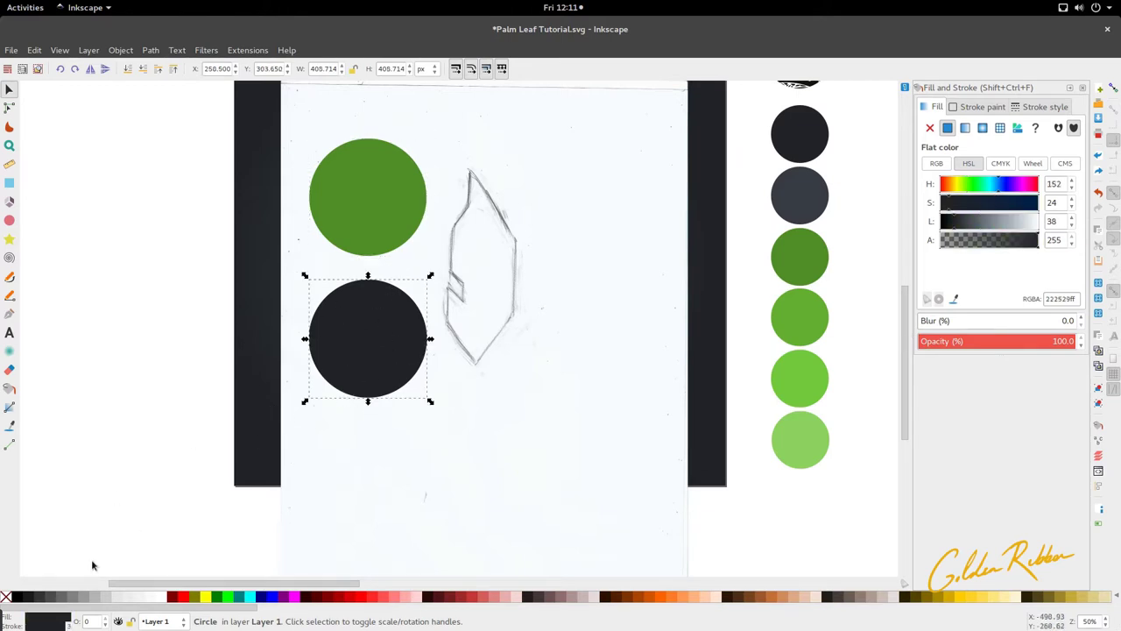
click(343, 203)
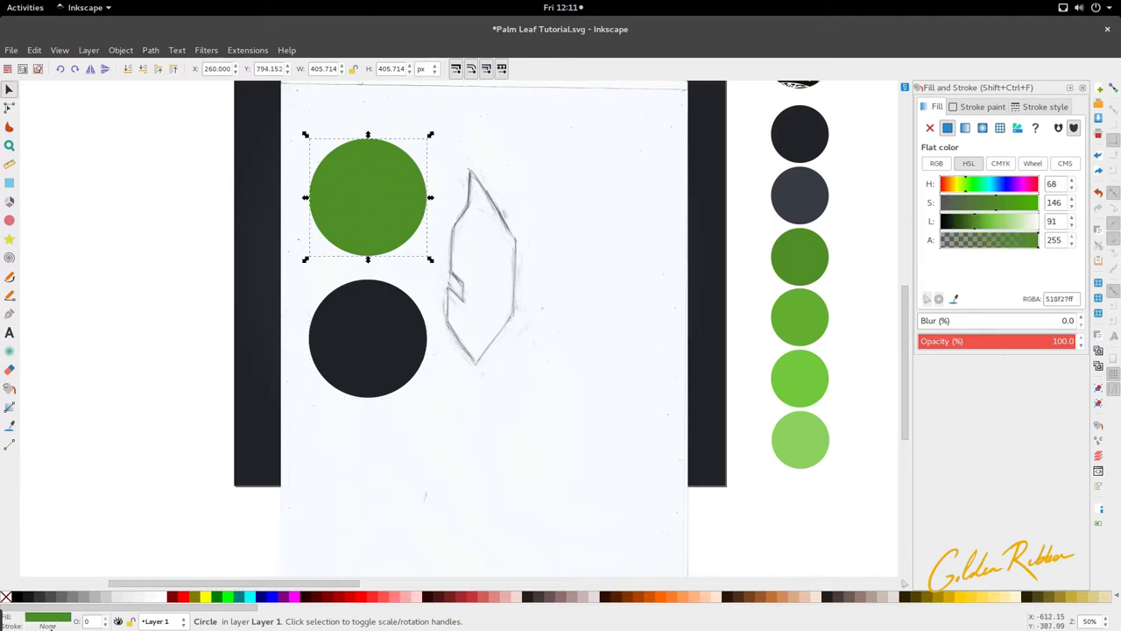
Step: Give the green circle a stroke in its own colour, #518f27, and remove the fill from both circles
key(d)
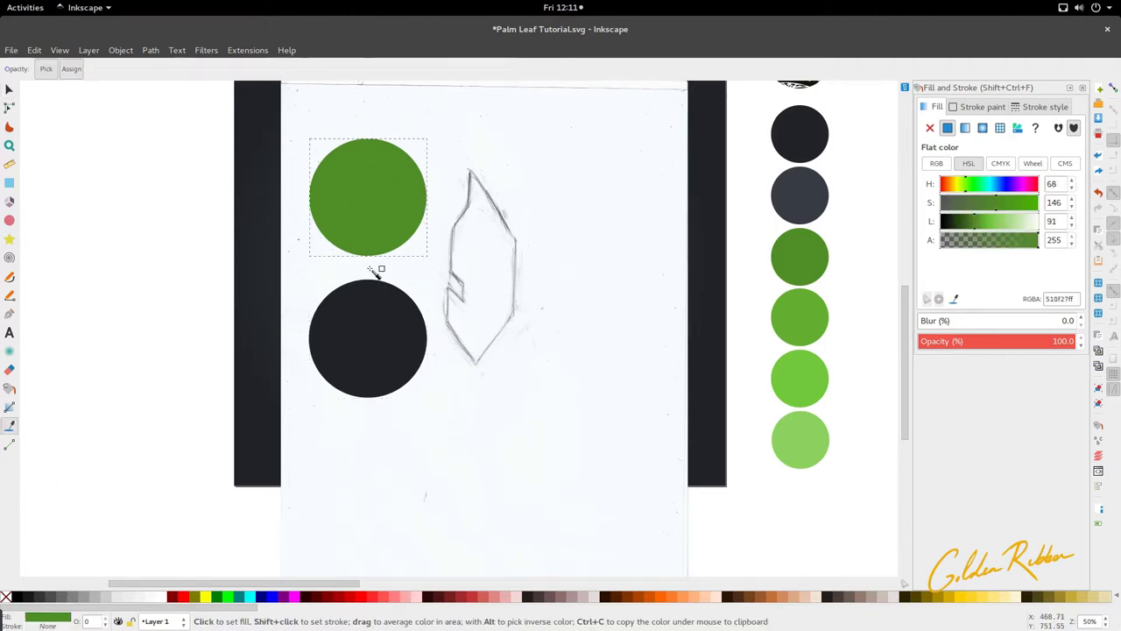
shift+click(372, 205)
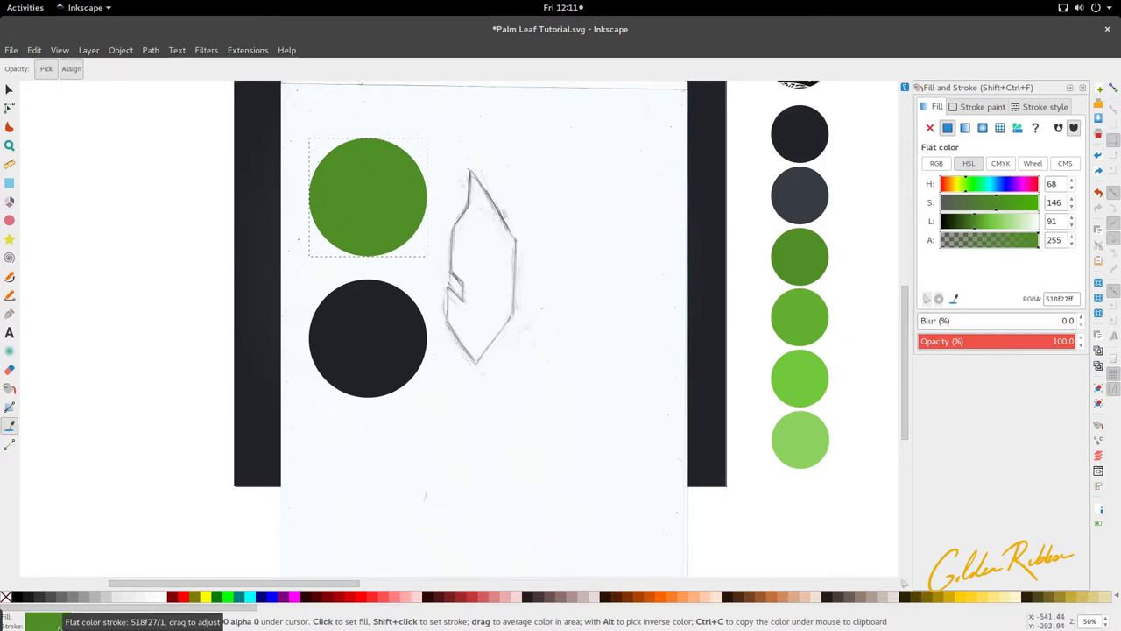
key(s)
shift+click(351, 354)
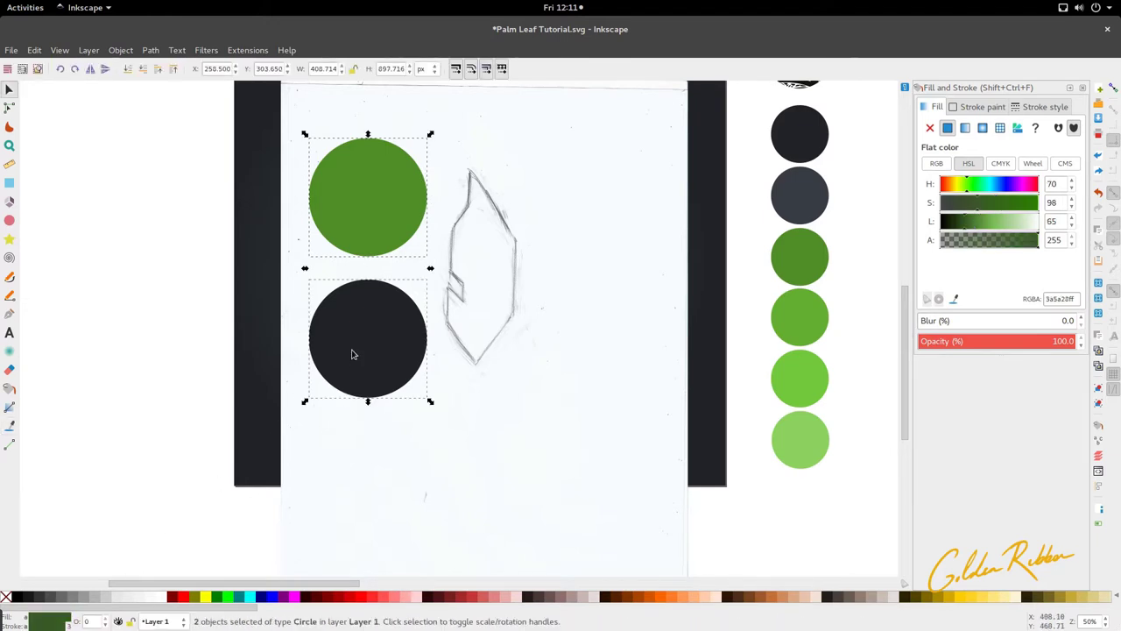
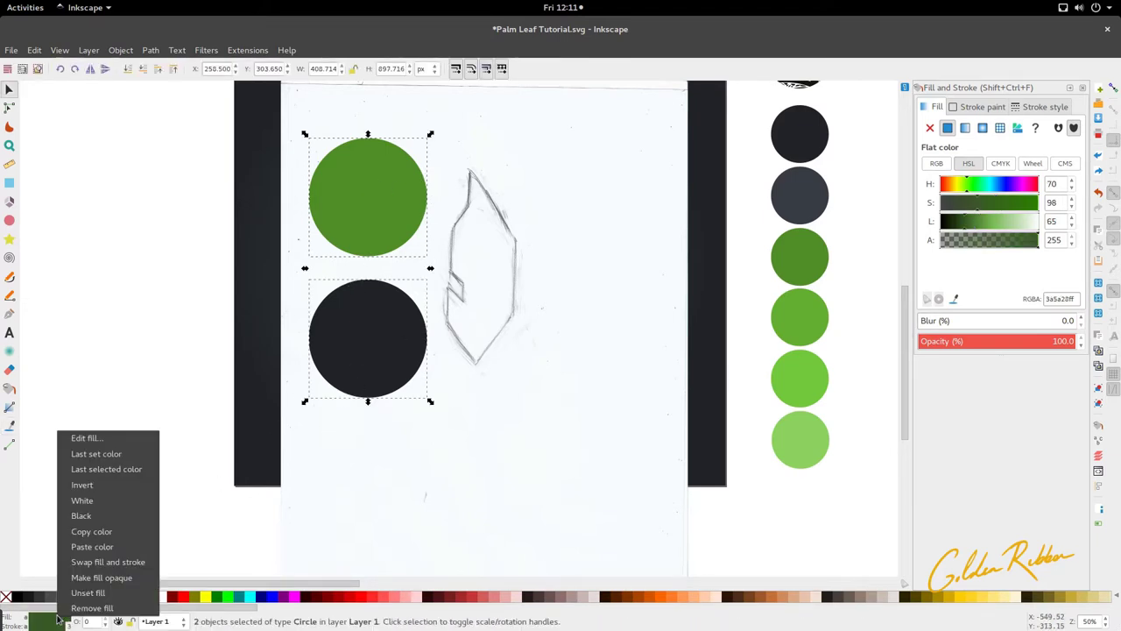
click(78, 607)
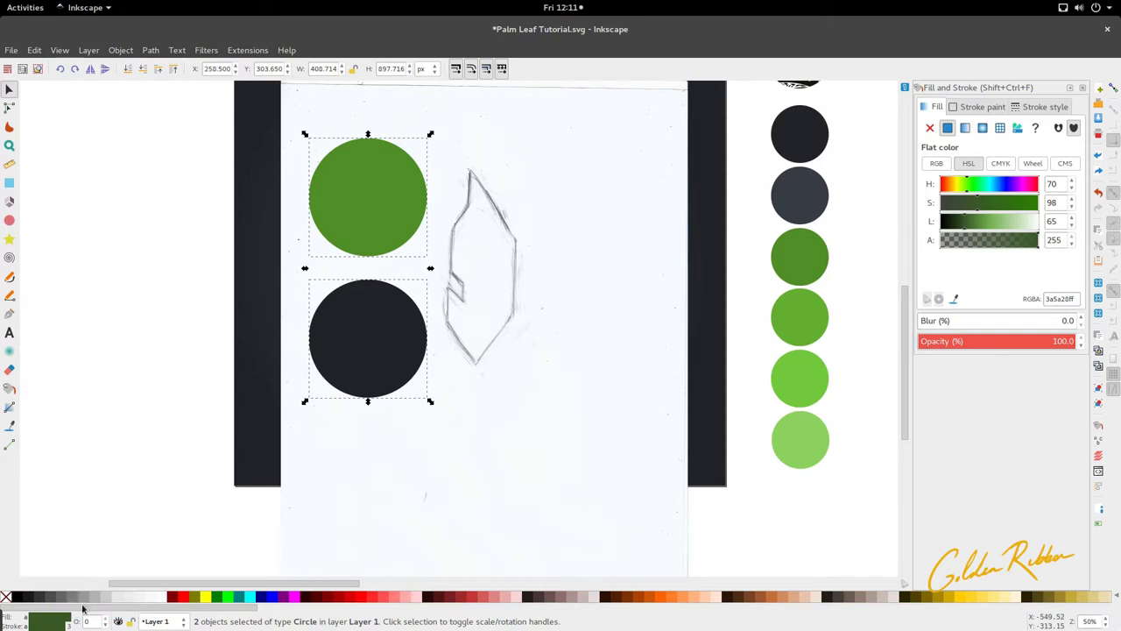
click(136, 451)
scroll(363, 288, up, 2)
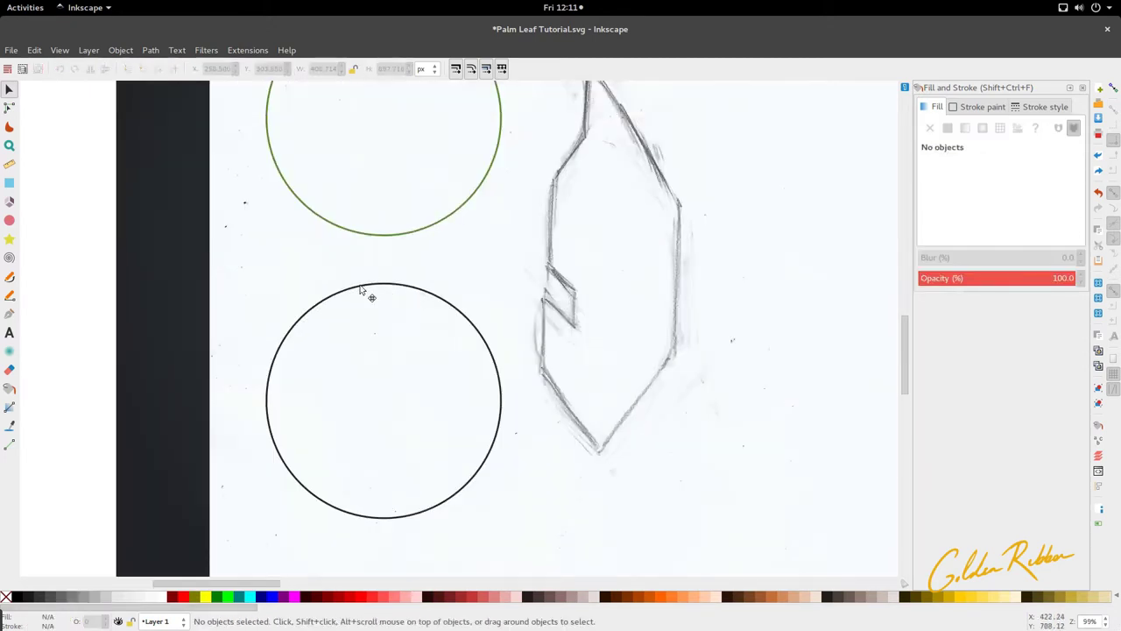
Step: Scale the green and dark outline circles down together to about 272 px in diameter each
click(367, 286)
shift+click(382, 236)
scroll(383, 238, down, 3)
drag(425, 322, 413, 341)
scroll(436, 281, up, 2)
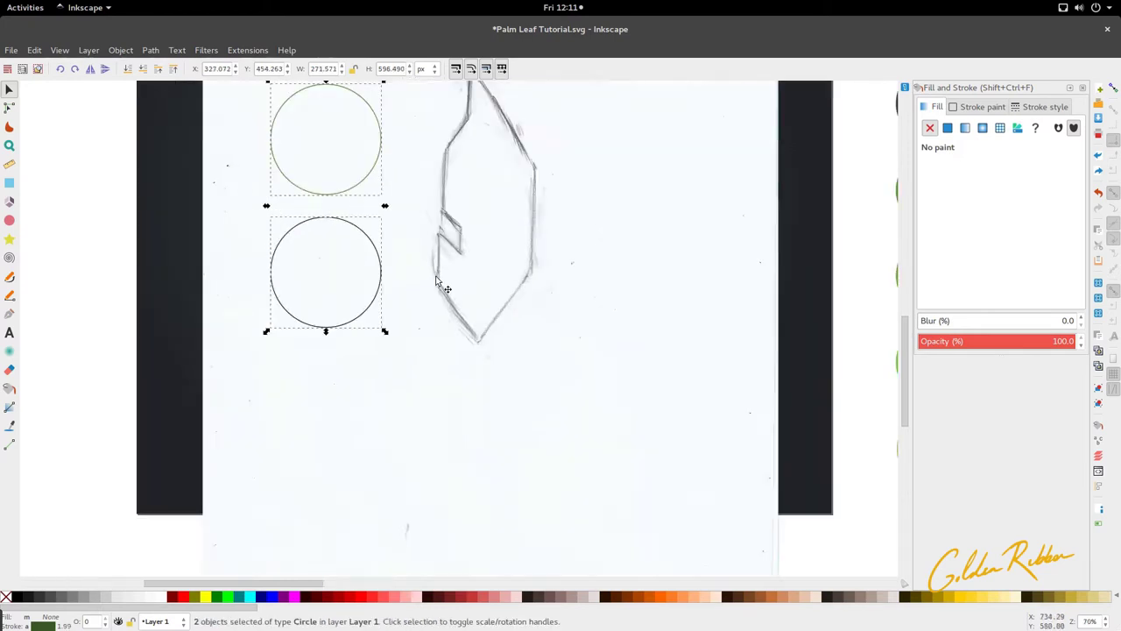
click(375, 361)
scroll(376, 348, up, 3)
scroll(376, 347, down, 2)
scroll(373, 322, down, 3)
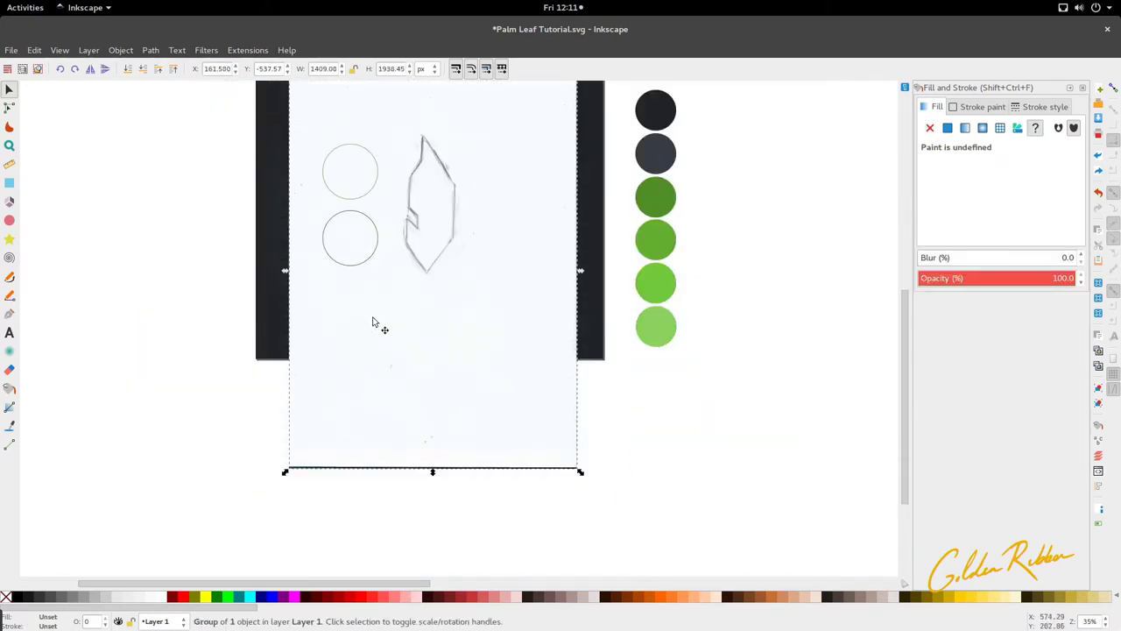
scroll(400, 283, up, 2)
scroll(400, 283, up, 3)
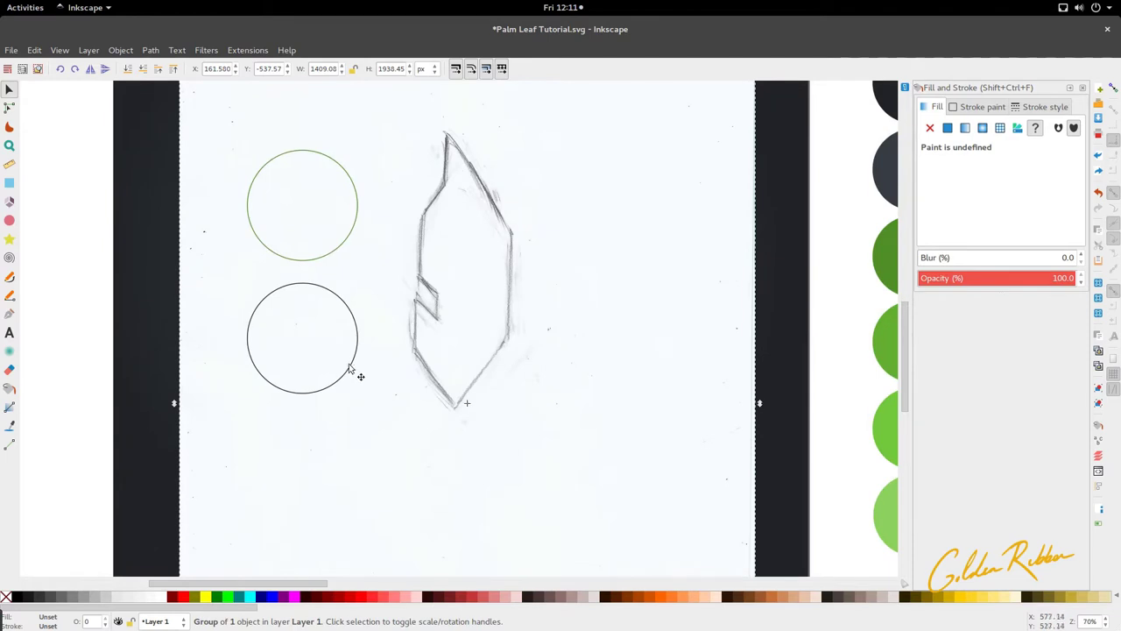
scroll(349, 368, down, 1)
click(350, 372)
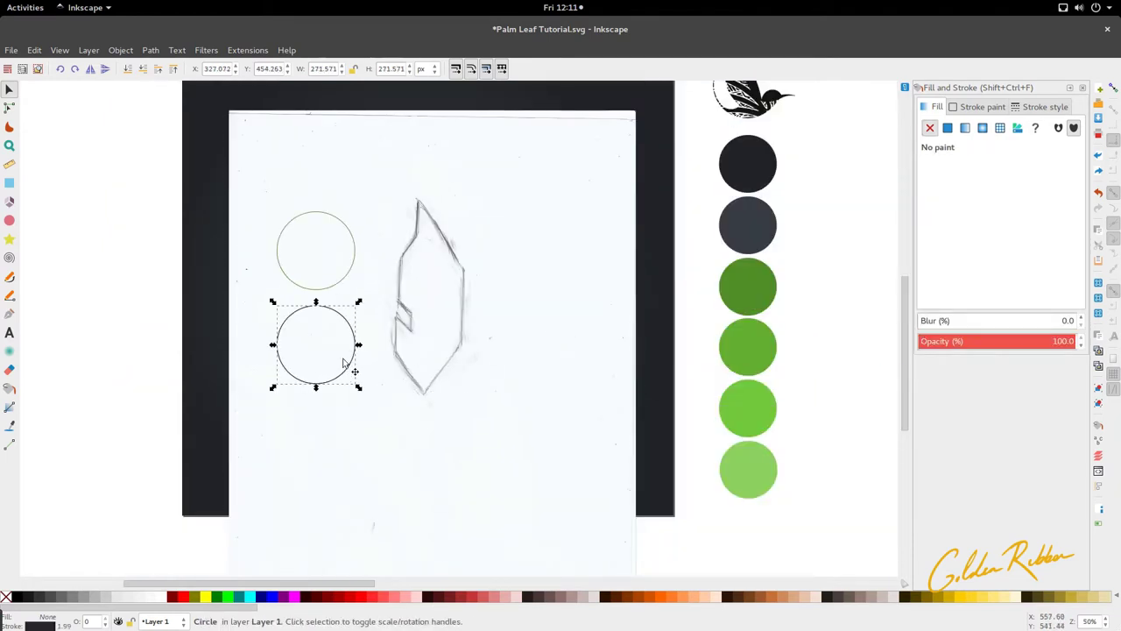
scroll(345, 358, down, 3)
scroll(348, 358, left, 3)
scroll(359, 361, up, 4)
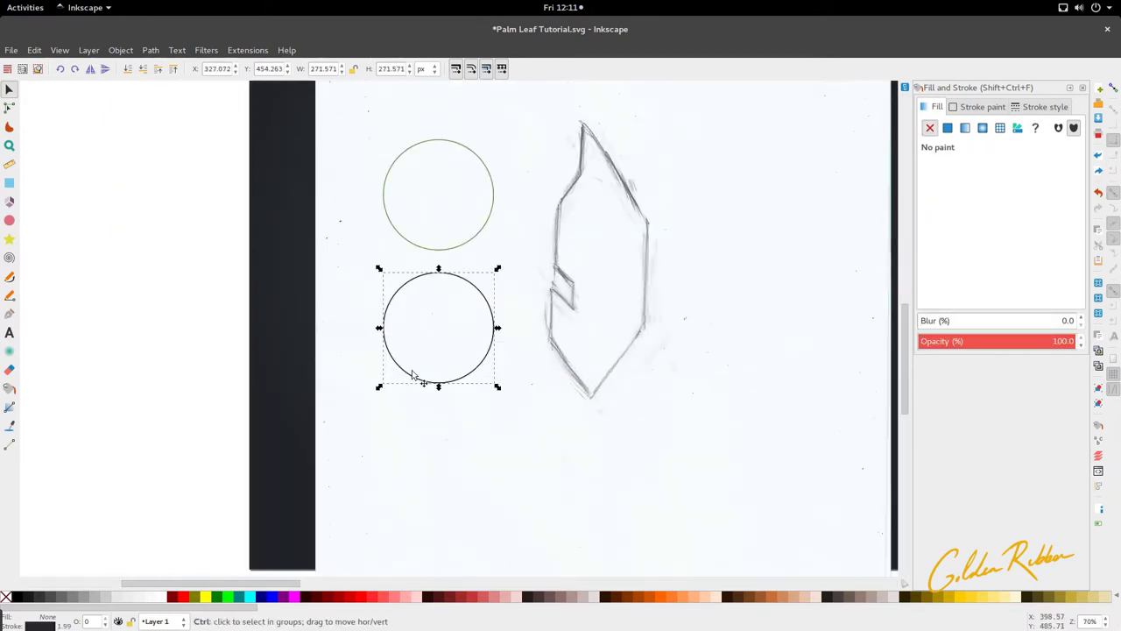
key(Escape)
Step: Examine how the construction circles shape the leaf outline in the finished palm leaf artwork
click(433, 254)
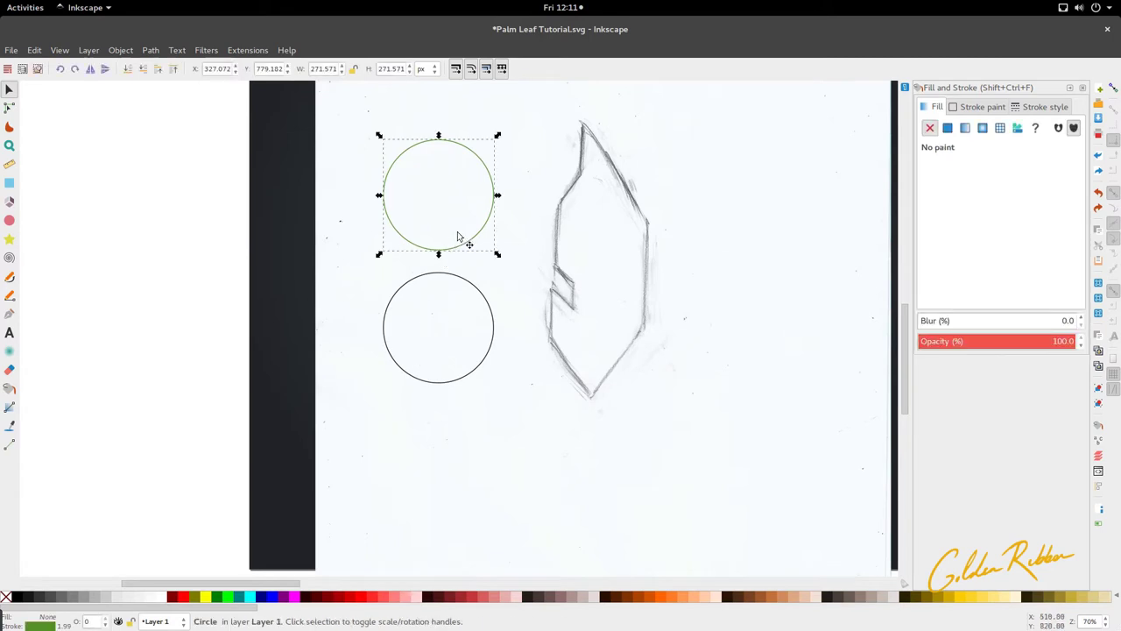
scroll(447, 275, right, 3)
scroll(434, 279, down, 4)
scroll(455, 271, right, 5)
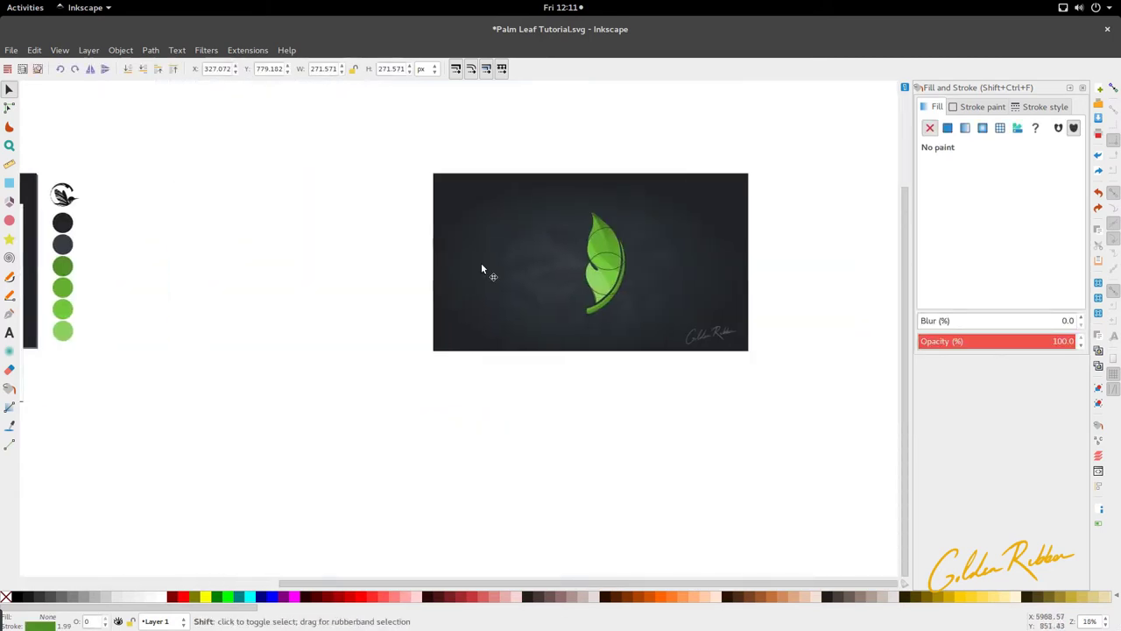
scroll(592, 288, up, 5)
scroll(580, 223, up, 4)
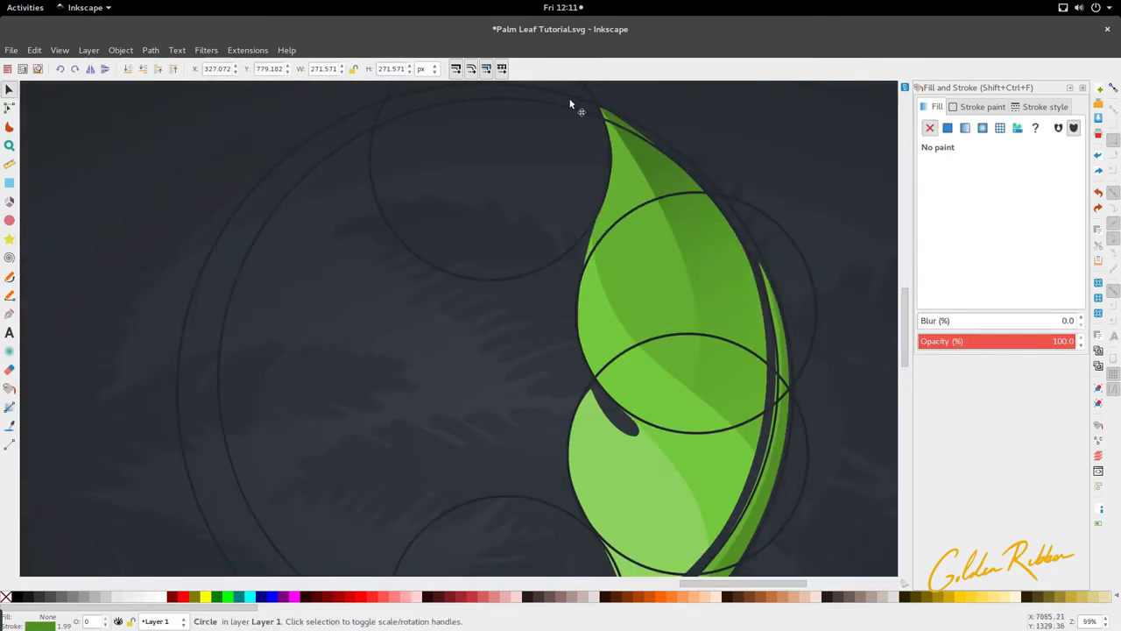
scroll(573, 252, down, 2)
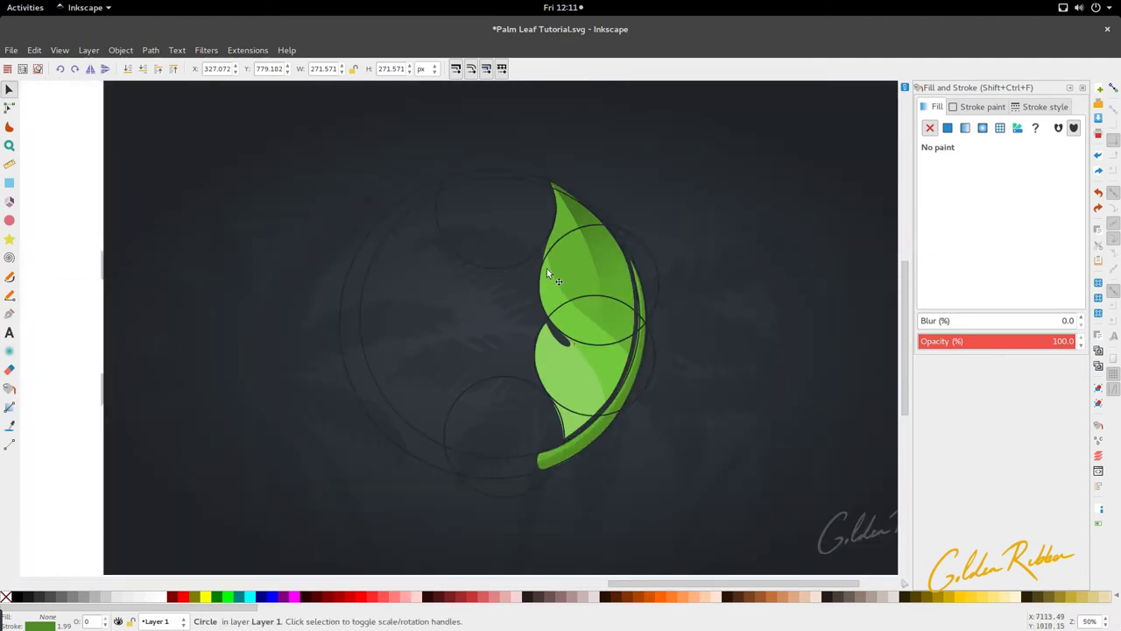
scroll(646, 357, down, 4)
scroll(643, 361, left, 6)
scroll(372, 356, up, 6)
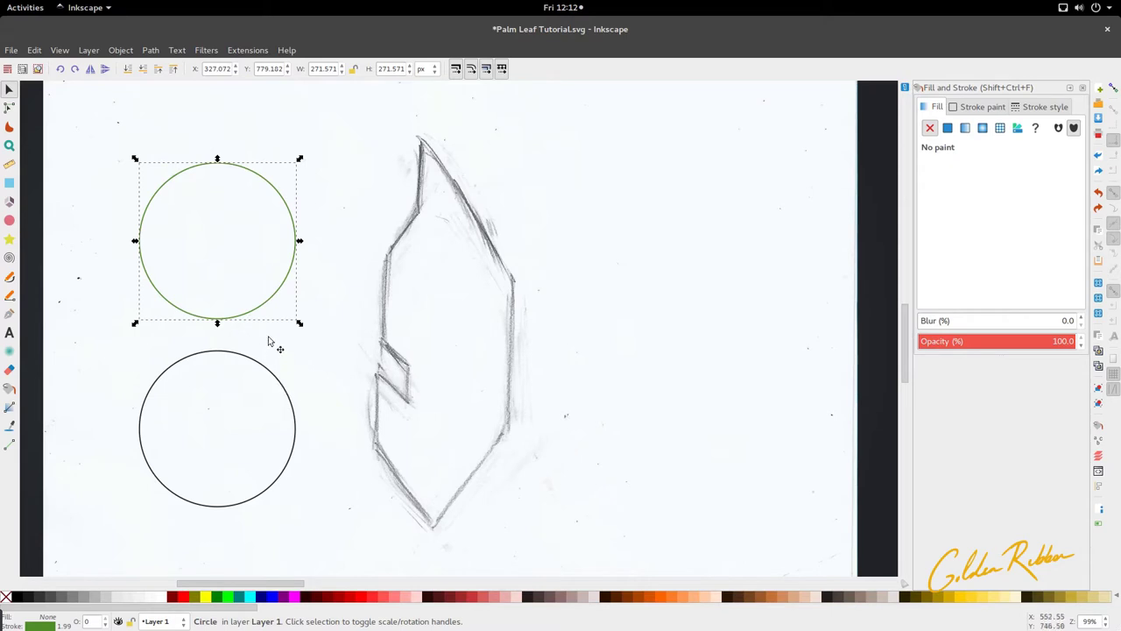
Step: Duplicate the green circle, enlarge the copy to about 286 px, and fit it against the sketch's upper-left edge below the leaf tip
mouse_move(278, 299)
mouse_down()
mouse_move(412, 302)
mouse_move(419, 236)
mouse_move(445, 267)
mouse_move(414, 238)
mouse_up()
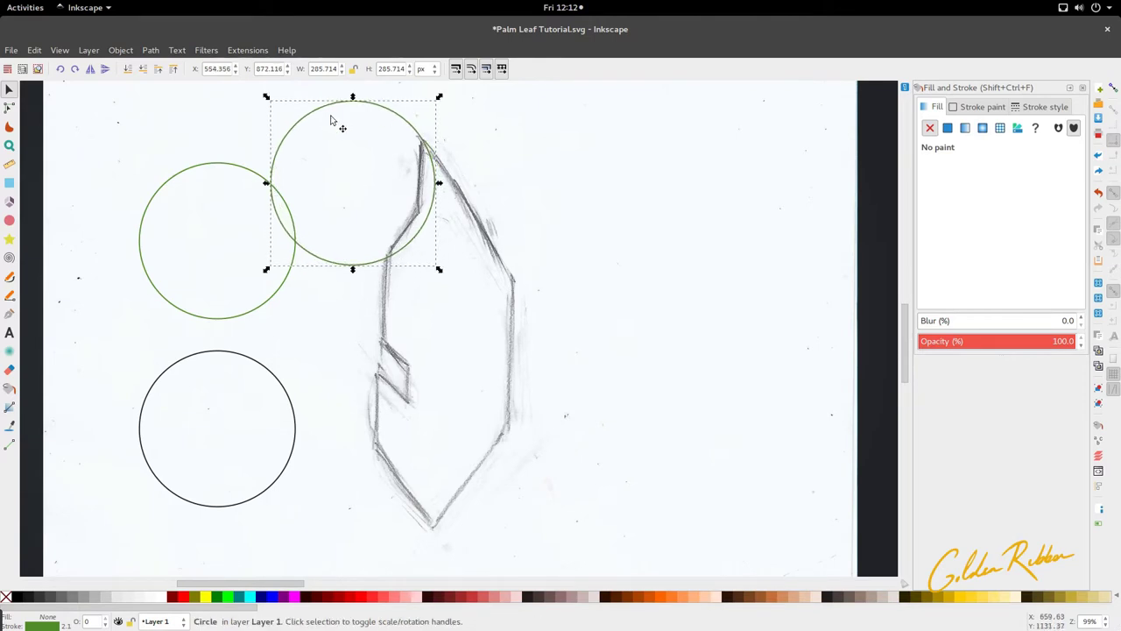
drag(425, 232, 419, 231)
scroll(396, 238, up, 2)
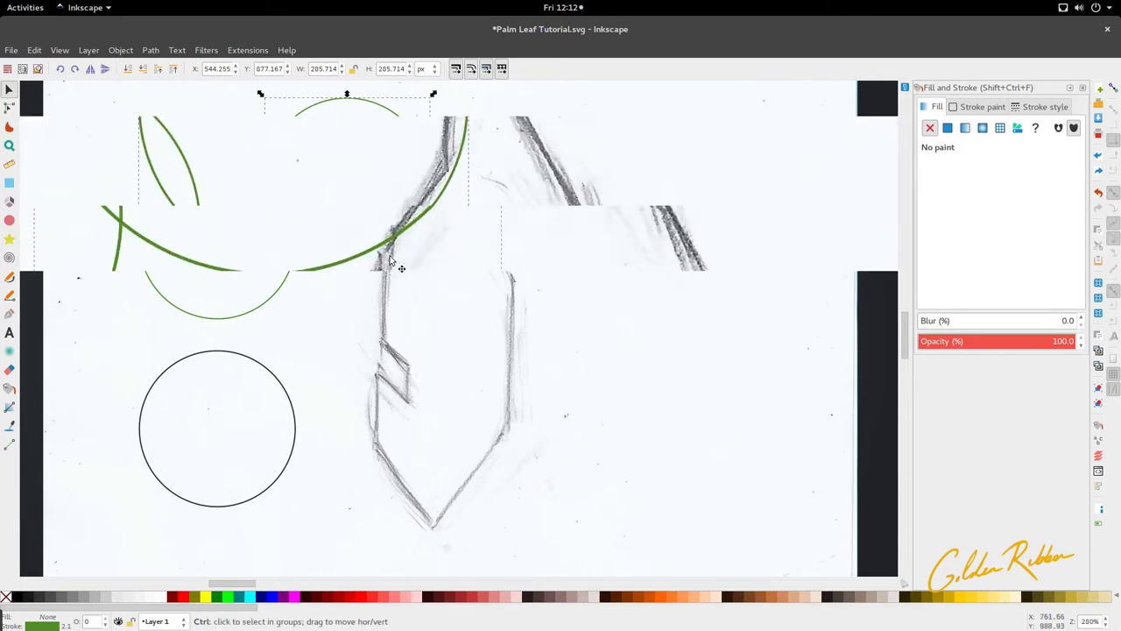
scroll(484, 142, up, 6)
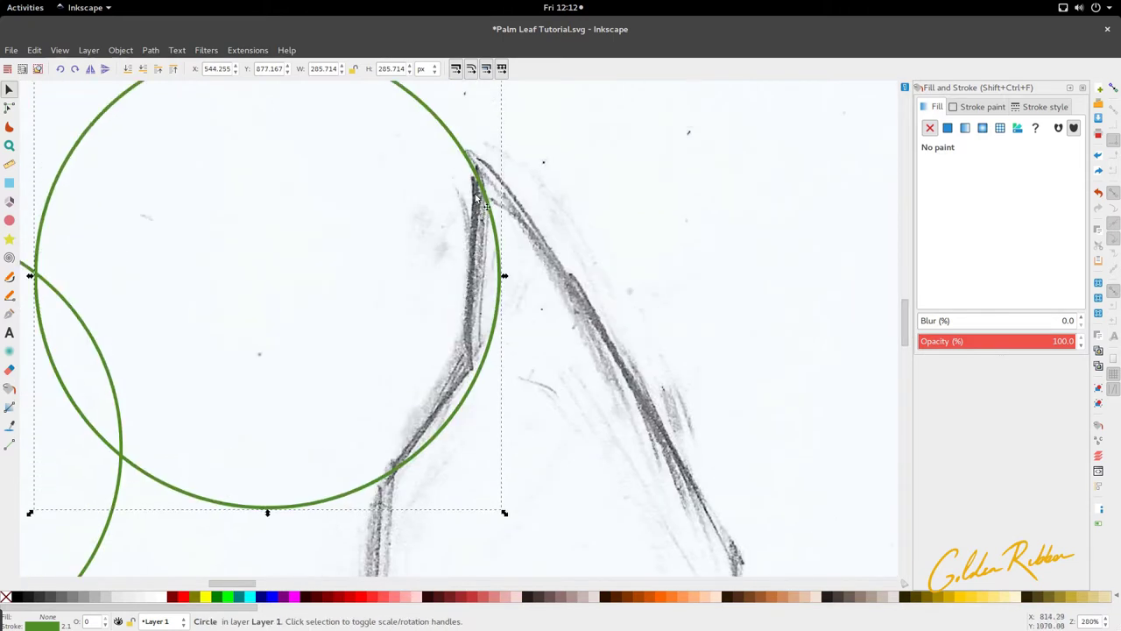
scroll(450, 325, down, 4)
scroll(453, 331, up, 3)
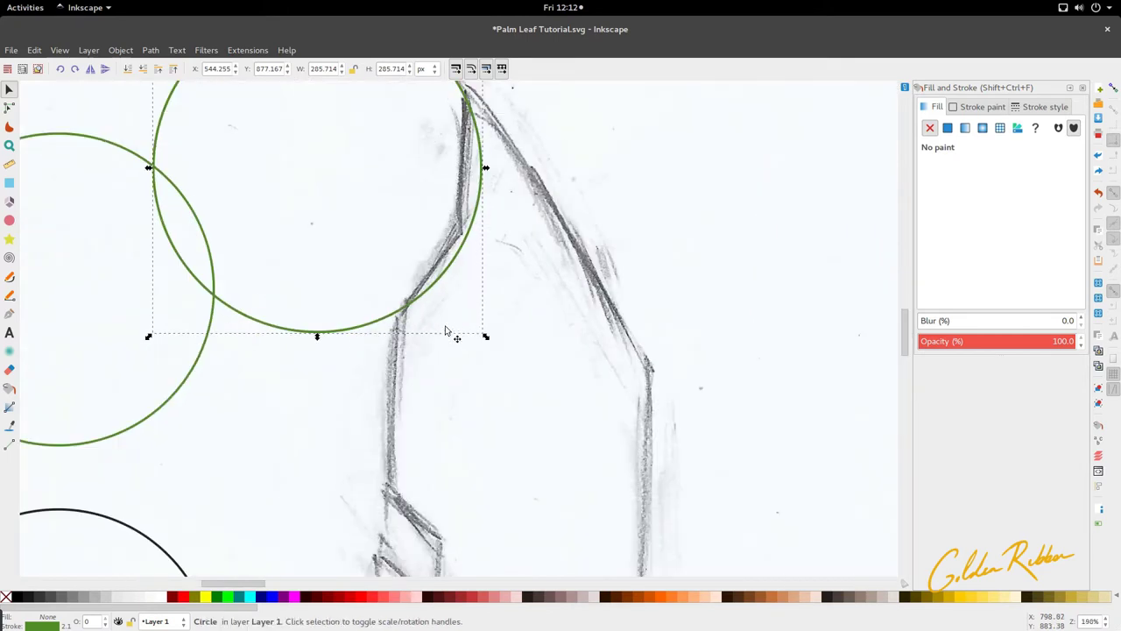
drag(423, 295, 422, 298)
scroll(436, 303, down, 2)
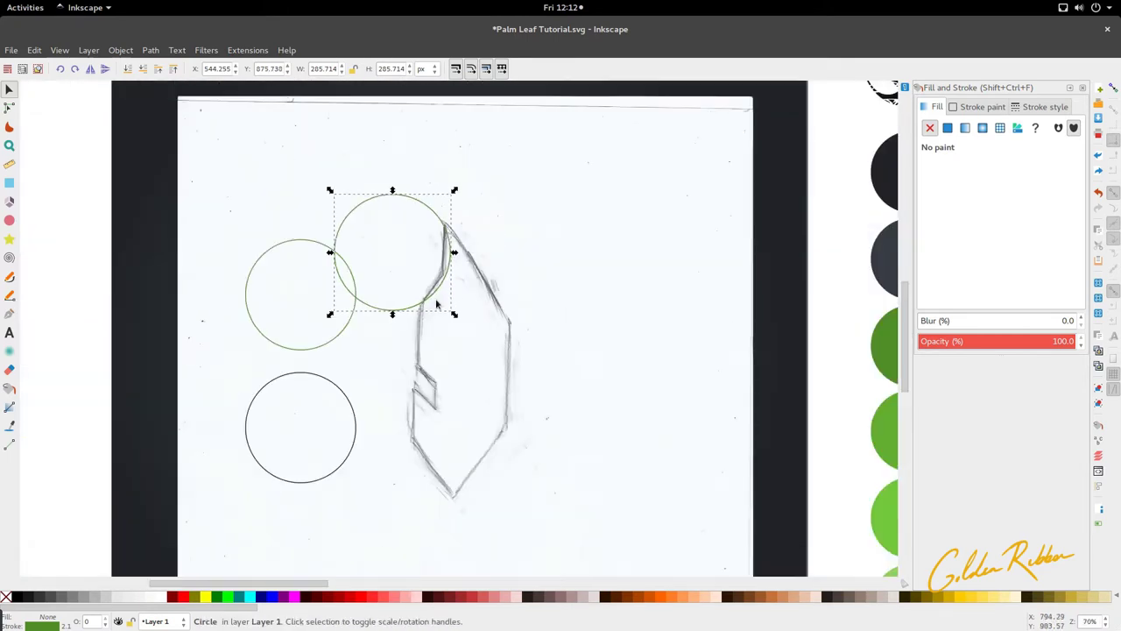
Step: Move the dark circle onto the upper half of the leaf, fitting it to the sketch's left edge and touching the upper green circle
scroll(358, 394, up, 1)
click(354, 395)
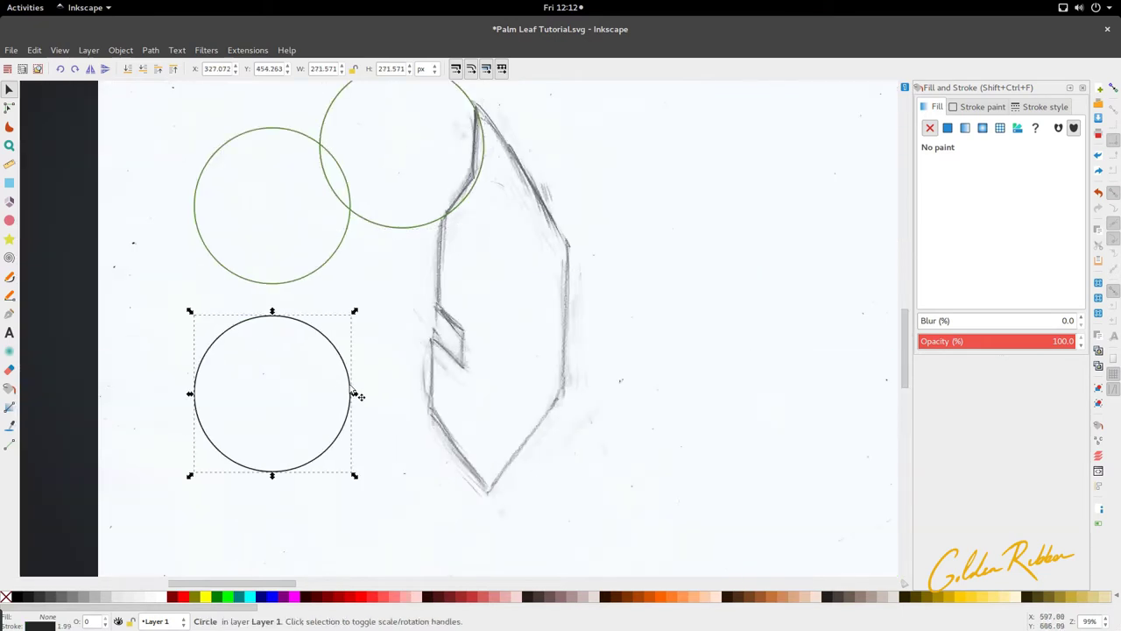
drag(354, 396, 455, 302)
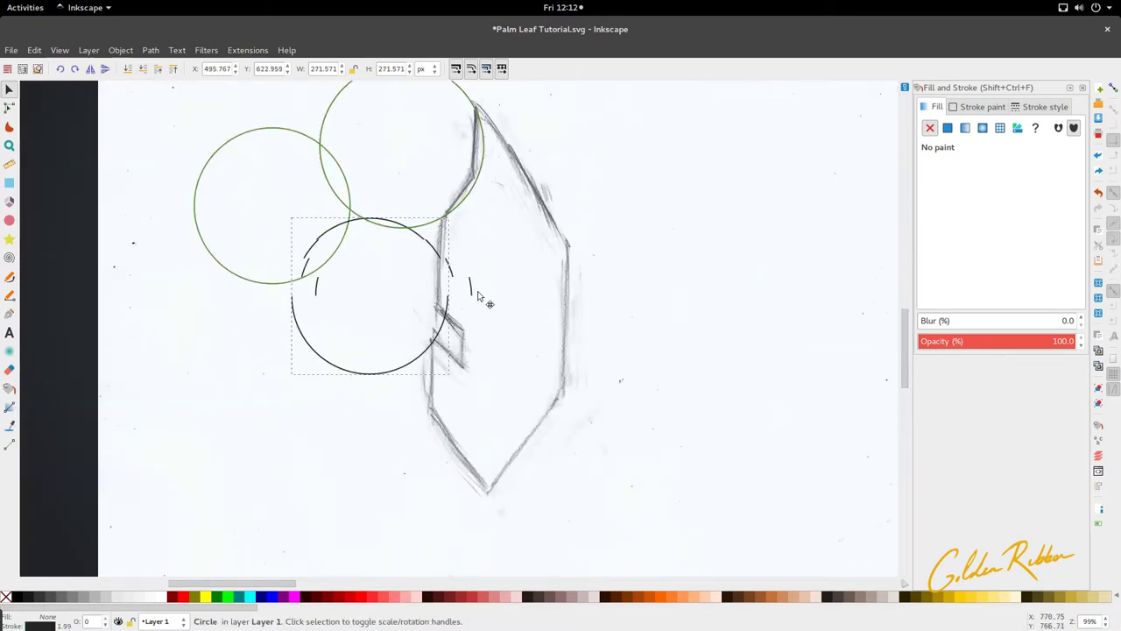
mouse_move(549, 288)
mouse_down()
mouse_move(576, 289)
mouse_move(593, 274)
mouse_move(585, 265)
mouse_up()
scroll(522, 254, up, 2)
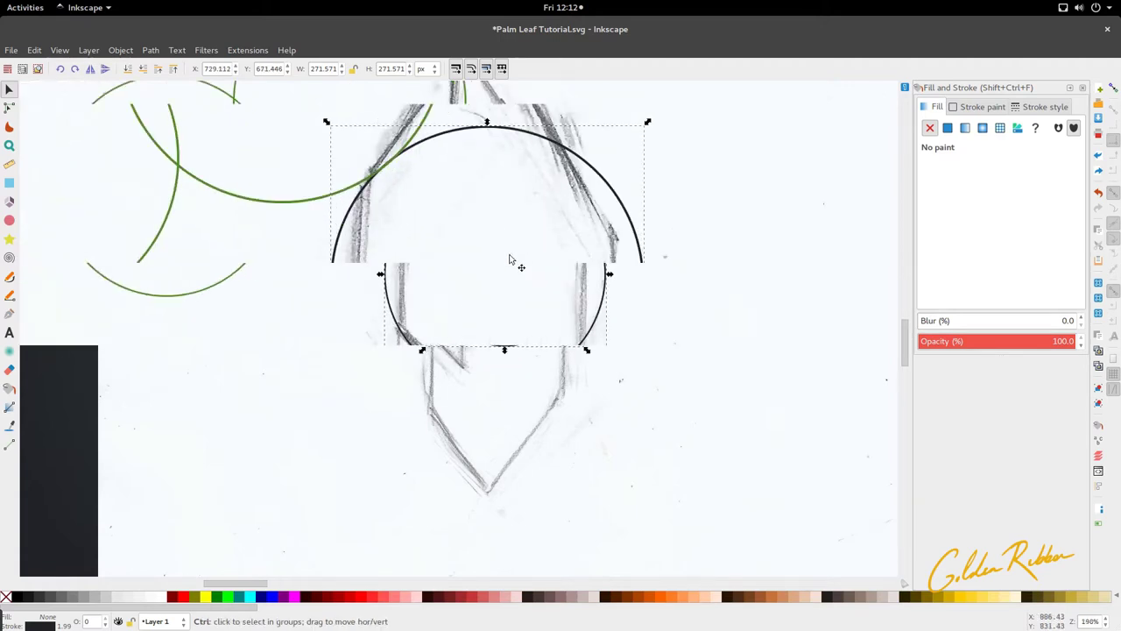
scroll(314, 275, up, 4)
scroll(402, 208, up, 6)
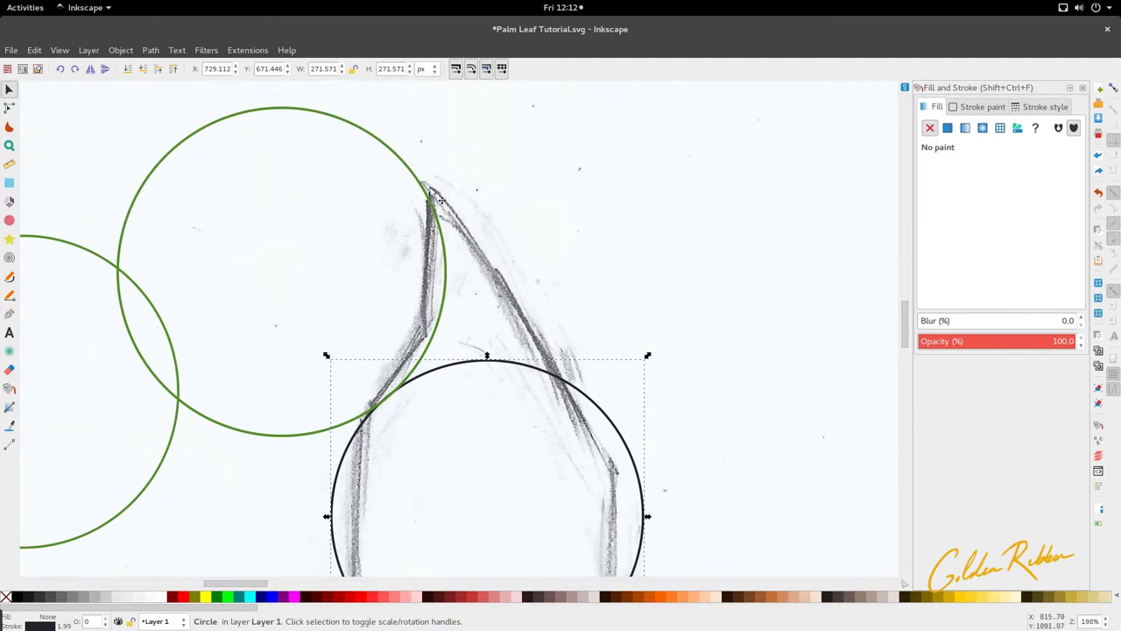
scroll(337, 470, down, 5)
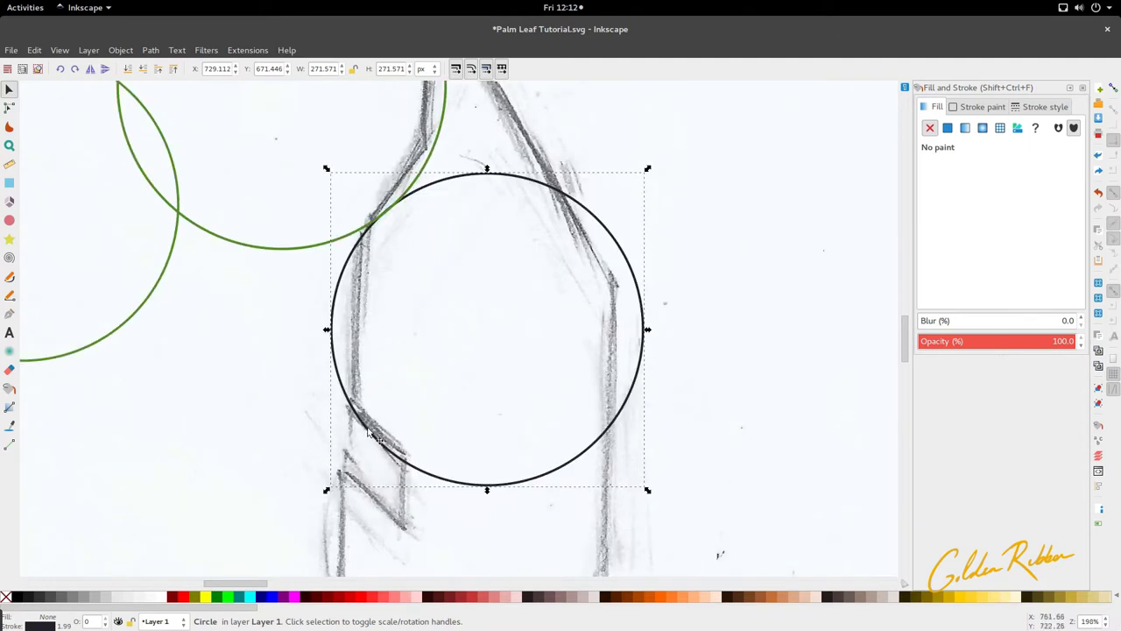
Step: Duplicate the dark circle and move the copy straight down over the lower half of the leaf sketch, overlapping the original
scroll(420, 388, down, 3)
scroll(420, 391, down, 1)
scroll(420, 390, up, 3)
scroll(421, 386, down, 4)
key(ctrl+d)
drag(444, 309, 449, 463)
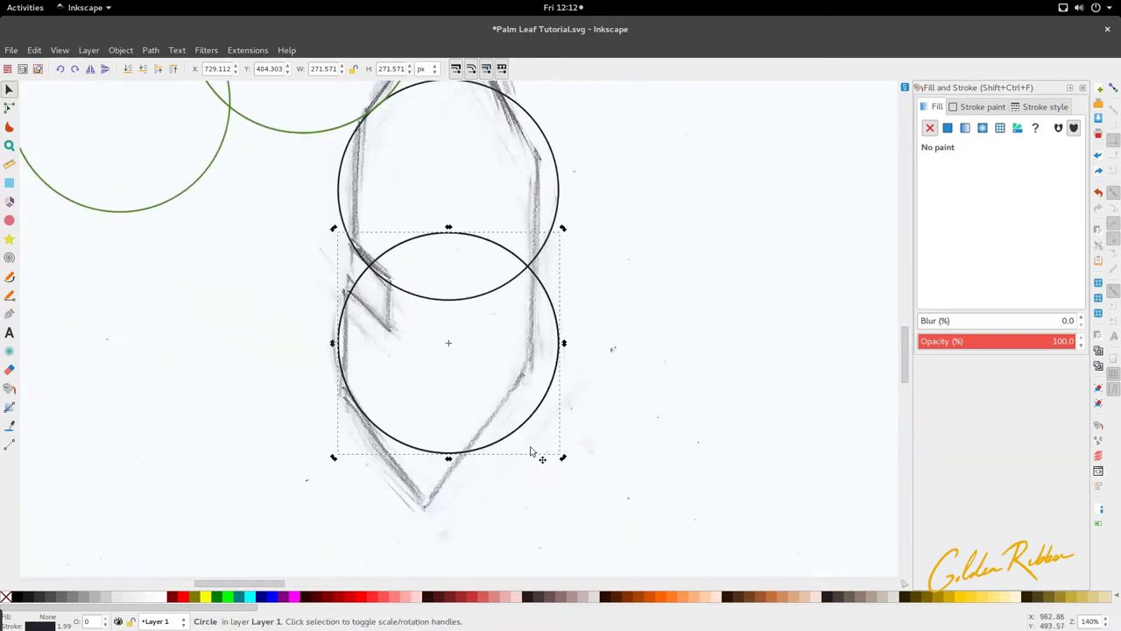
drag(562, 456, 444, 332)
key(ctrl+z)
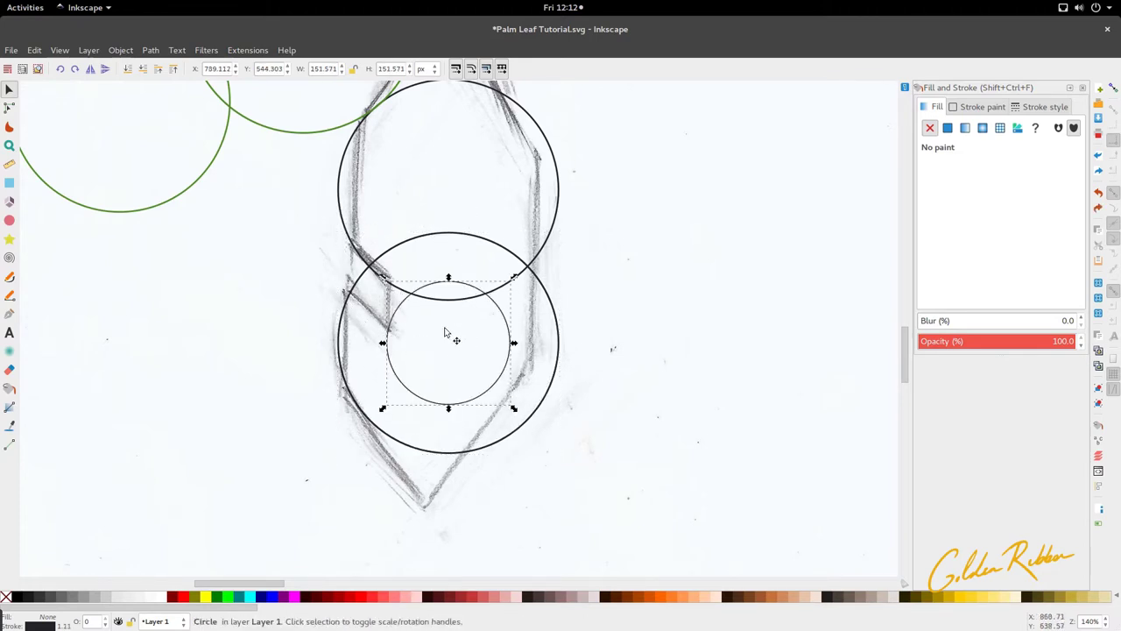
key(Delete)
Step: Duplicate the spare green circle, shrink the copy to about 129 px, and place it over the notch on the leaf's left edge
scroll(445, 332, up, 6)
click(218, 302)
key(ctrl+d)
drag(219, 302, 500, 487)
drag(521, 539, 423, 452)
scroll(425, 454, down, 5)
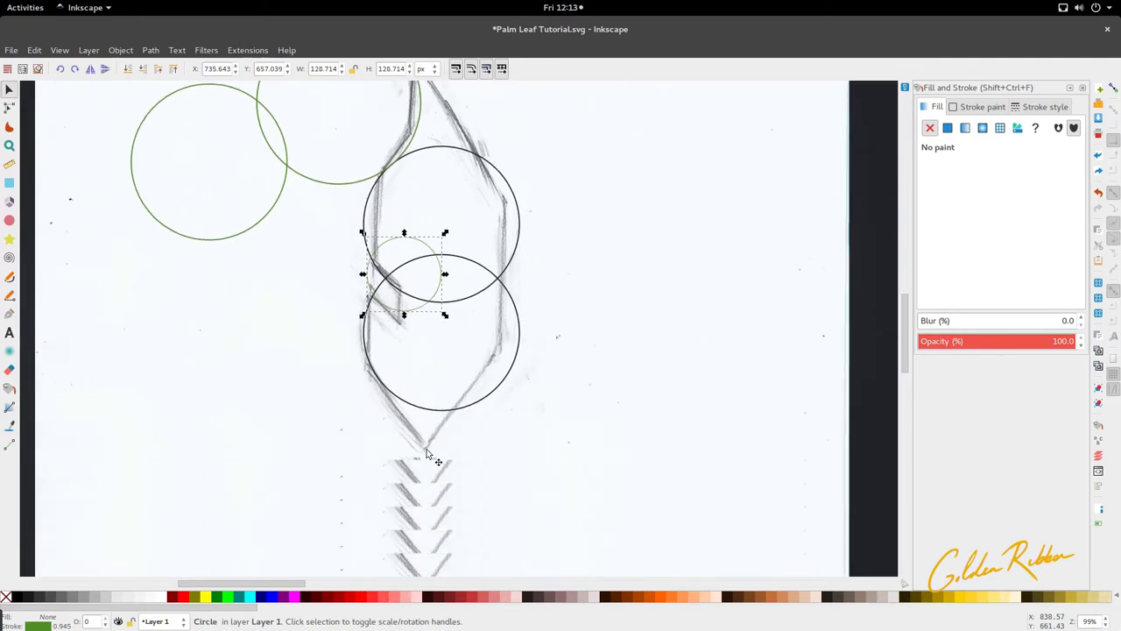
Step: Move the spare green circle to the leaf's lower left, fitting its edge to the sketch line down to the bottom tip
scroll(397, 326, up, 3)
click(333, 275)
drag(269, 318, 393, 545)
scroll(380, 443, down, 4)
drag(376, 408, 391, 483)
scroll(378, 405, down, 2)
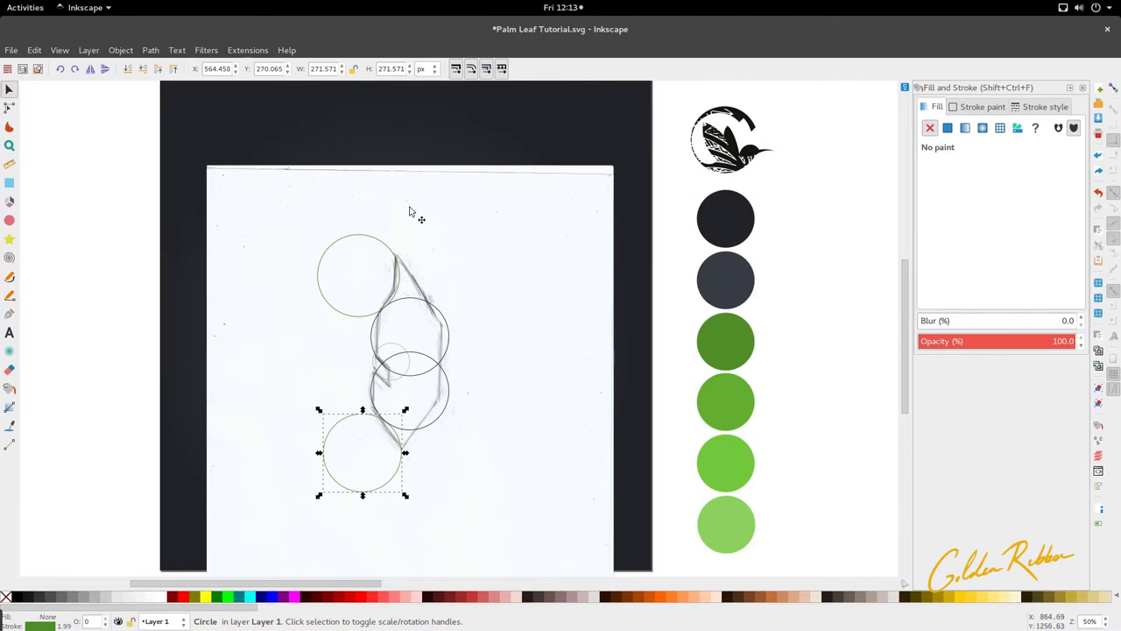
Step: Select all five circles together with the leaf sketch and shift them about 36 px to the right on the dark background
scroll(411, 213, down, 4)
scroll(298, 140, up, 2)
mouse_move(290, 131)
mouse_down()
mouse_move(475, 430)
mouse_move(458, 402)
mouse_up()
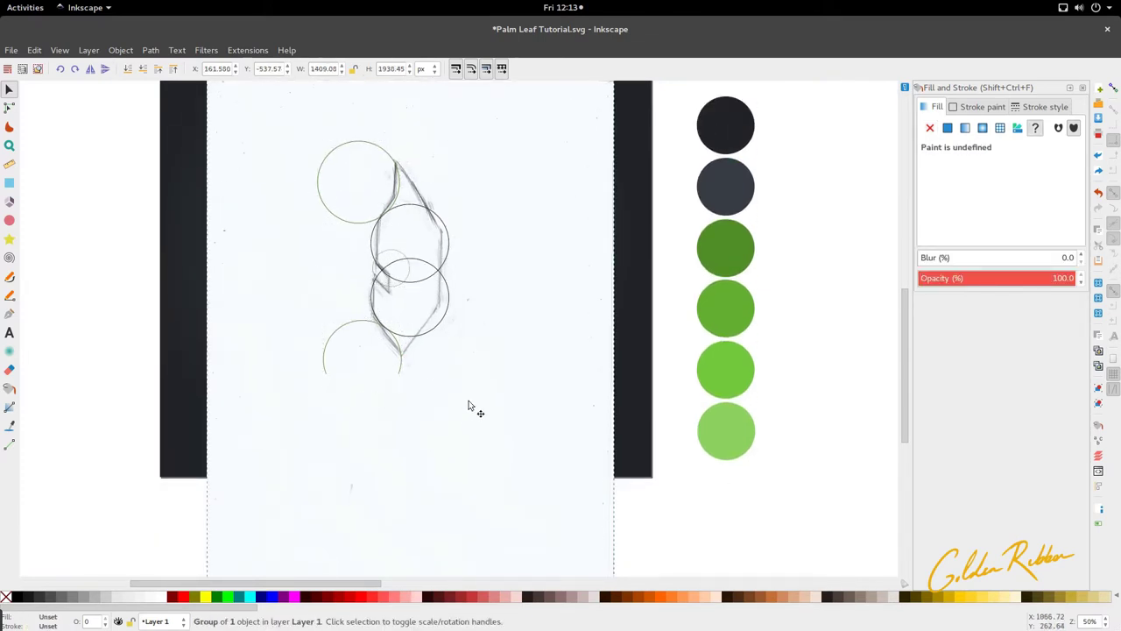
drag(302, 128, 468, 432)
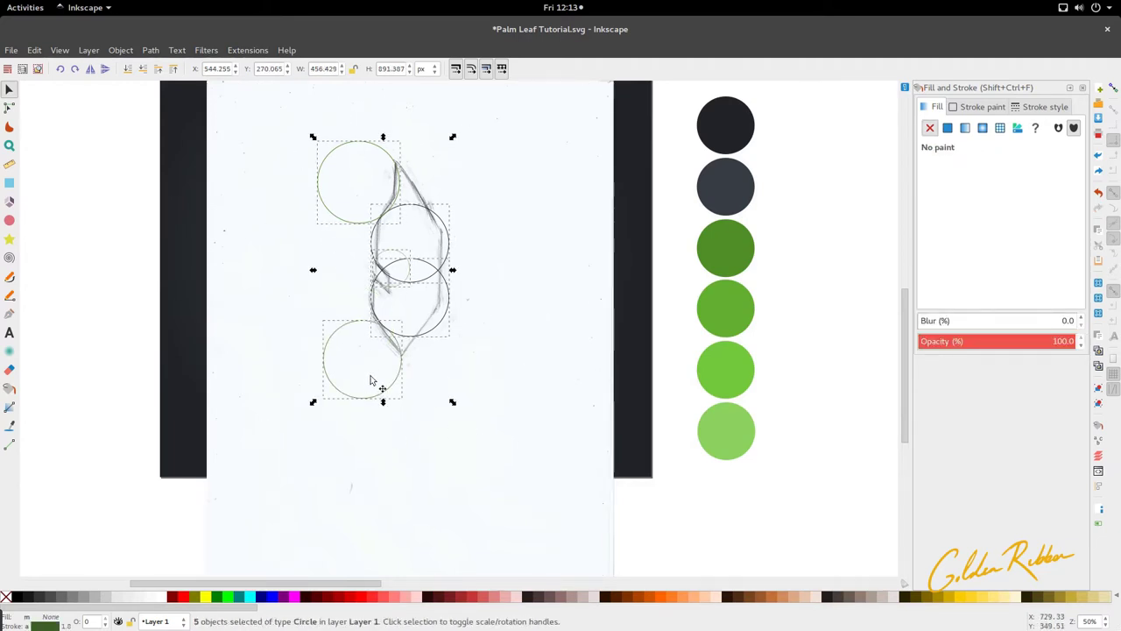
mouse_move(385, 391)
mouse_down()
mouse_move(404, 399)
mouse_move(392, 398)
mouse_up()
shift+click(418, 403)
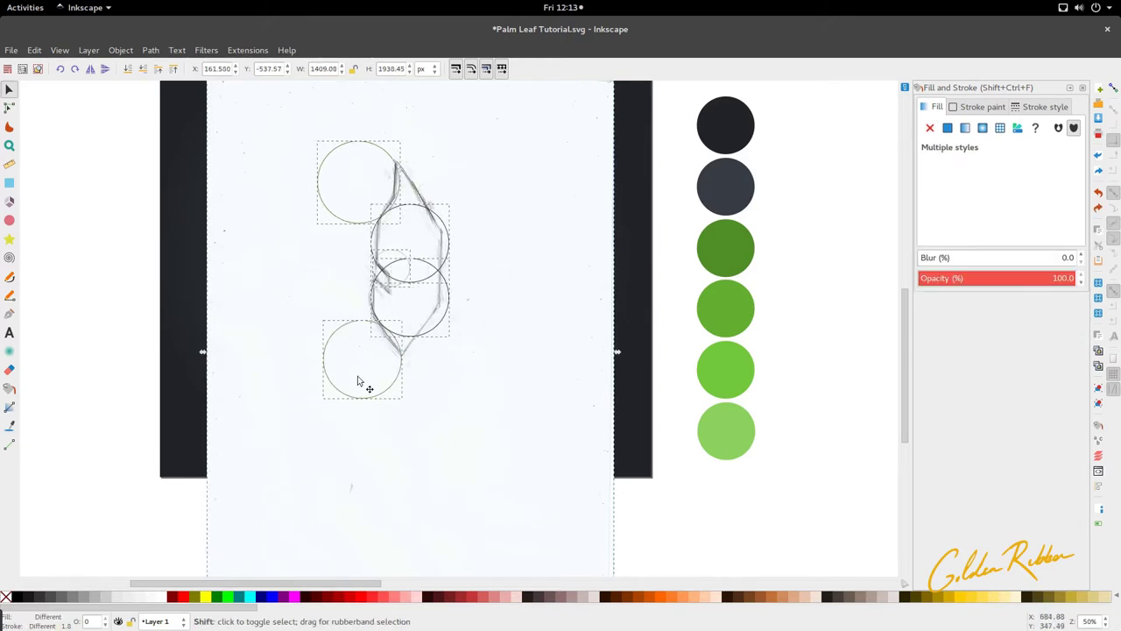
drag(369, 403, 381, 402)
key(Escape)
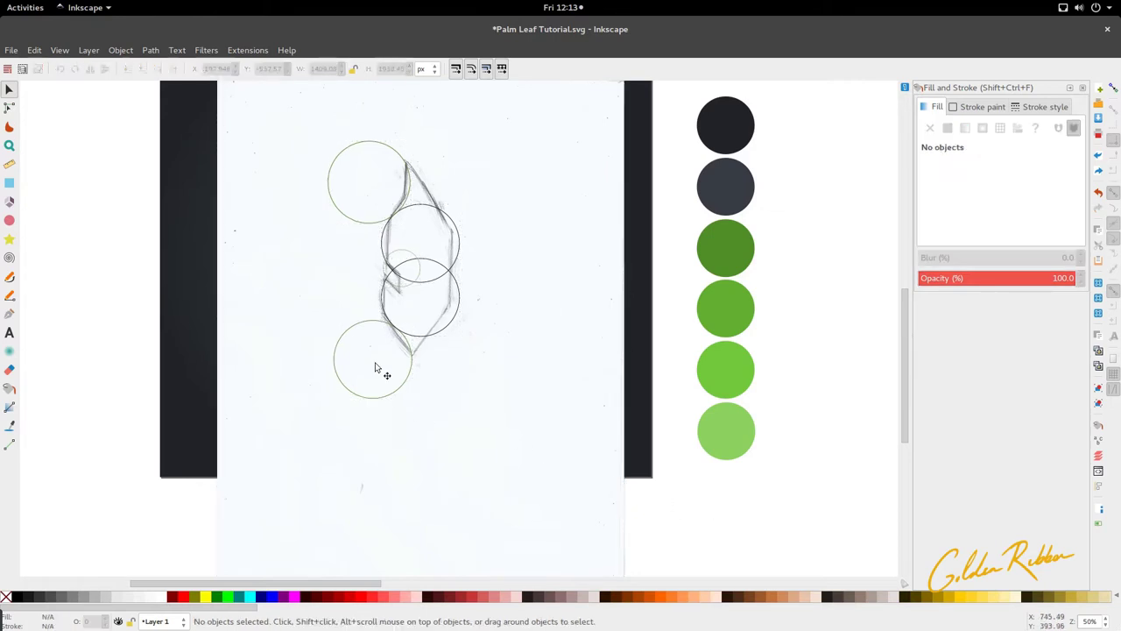
scroll(412, 355, up, 4)
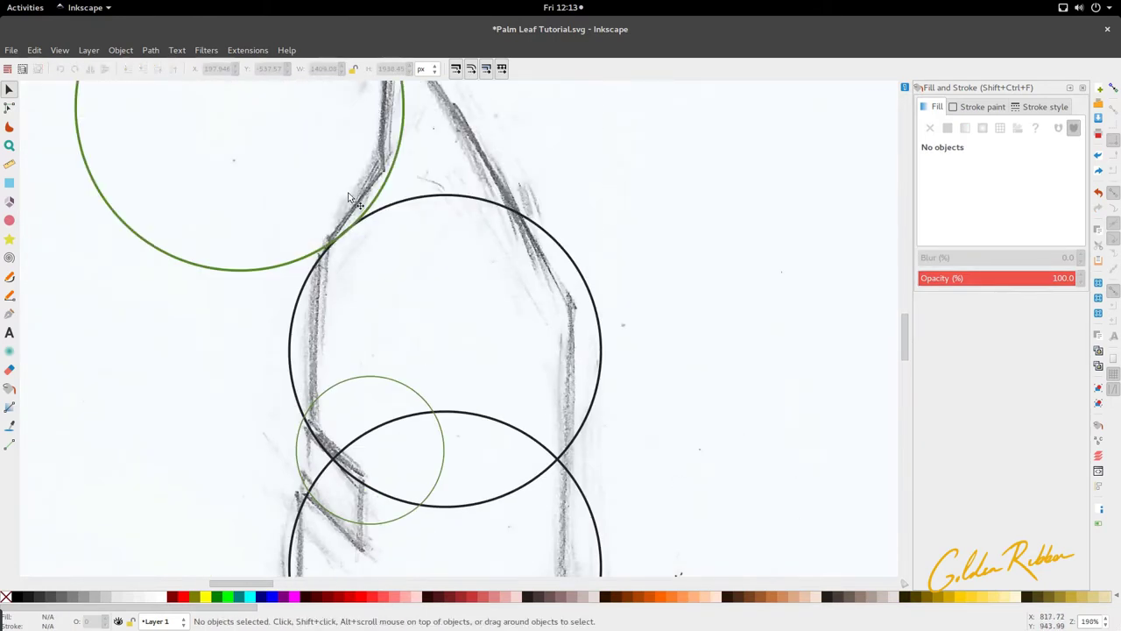
Step: Start a Bezier path at the leaf's top tip and trace the upper green circle's right edge down to the dark circle
scroll(348, 197, up, 4)
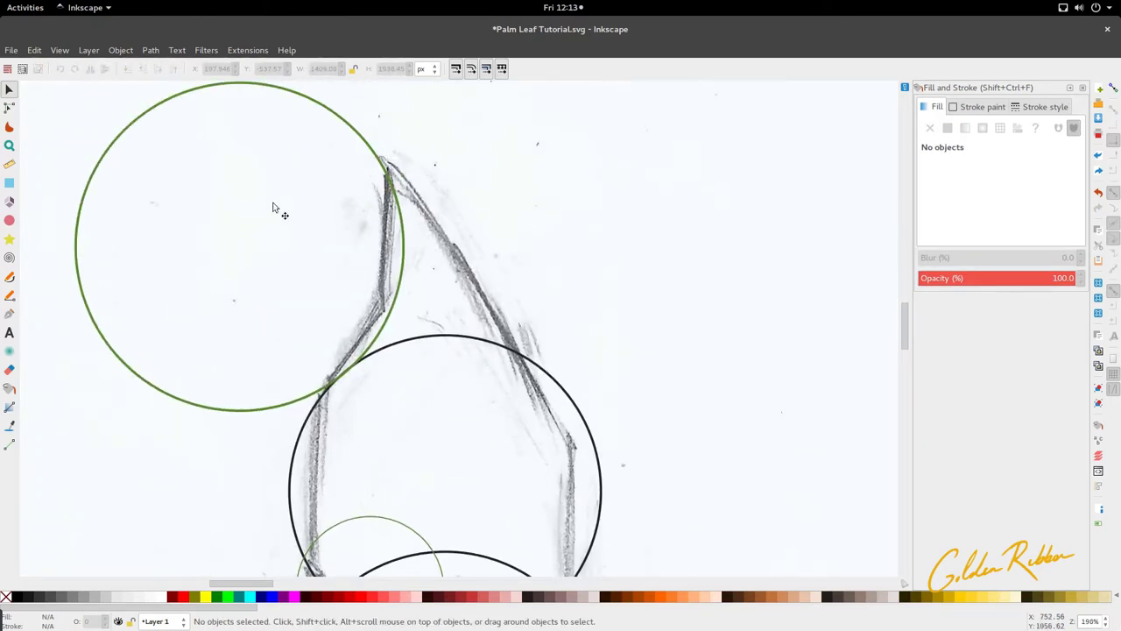
key(b)
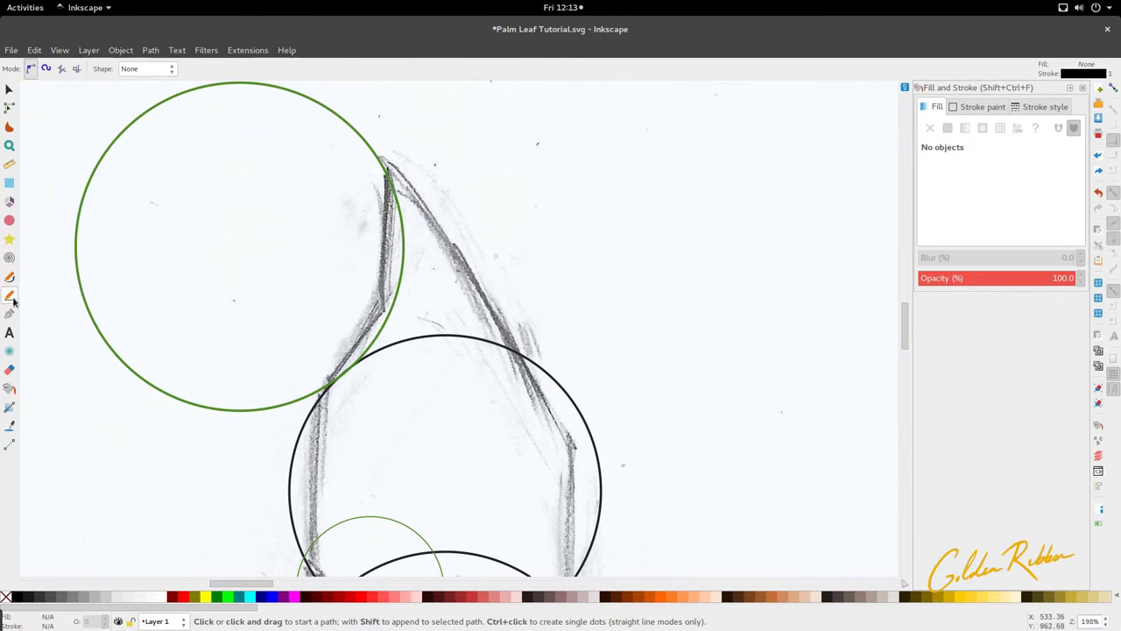
ctrl+scroll(437, 205, up, 2)
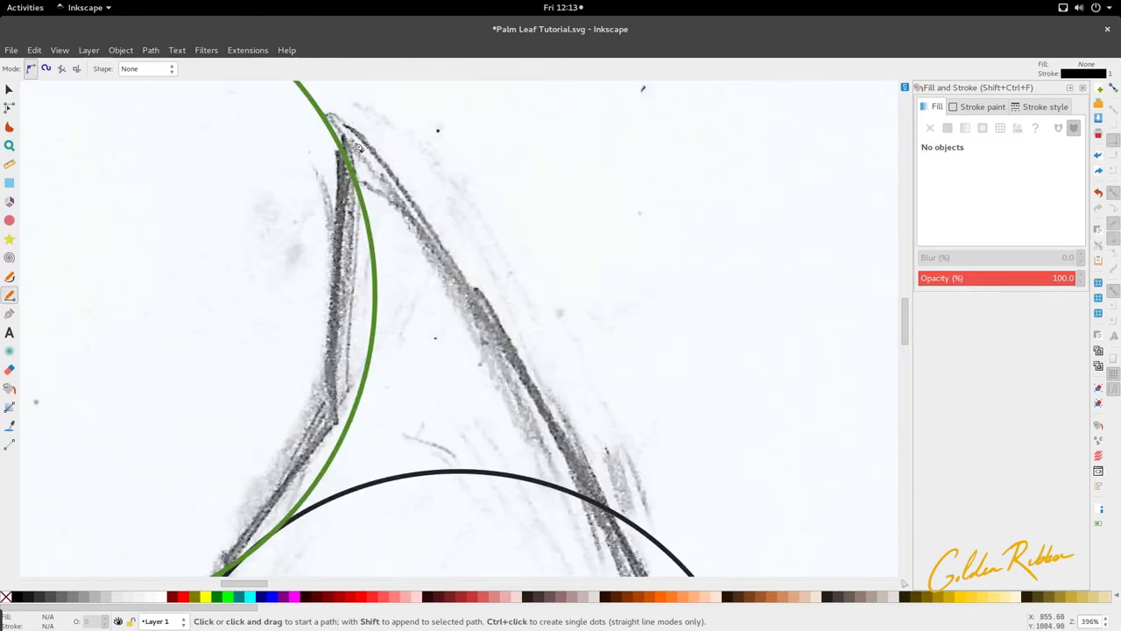
ctrl+scroll(357, 147, down, 2)
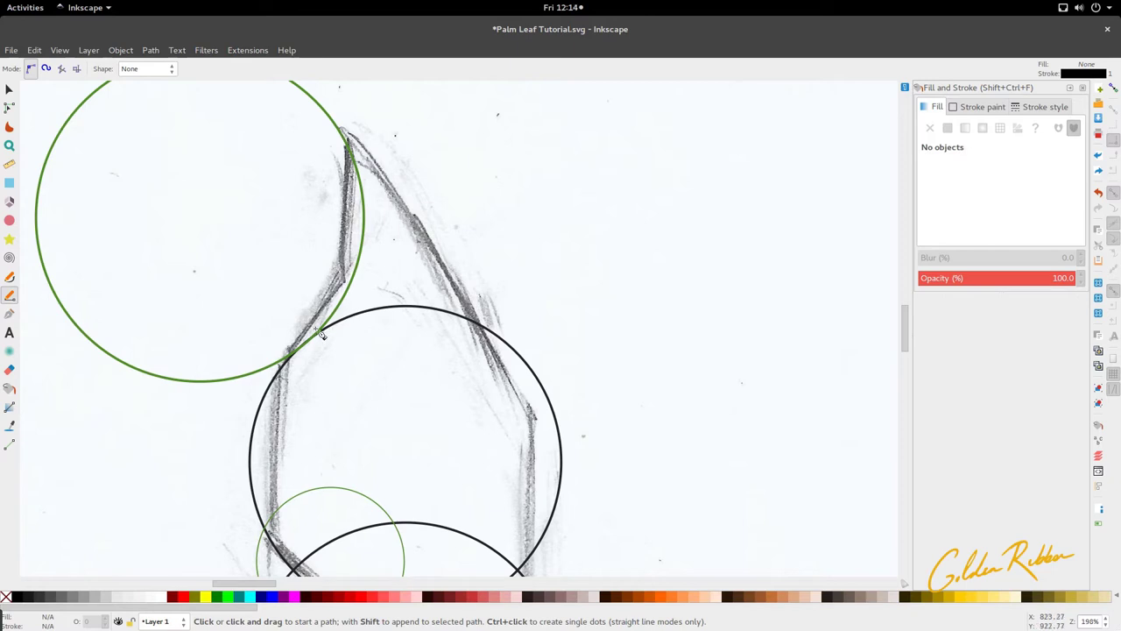
click(338, 129)
scroll(351, 142, up, 1)
scroll(352, 168, up, 3)
scroll(353, 169, down, 1)
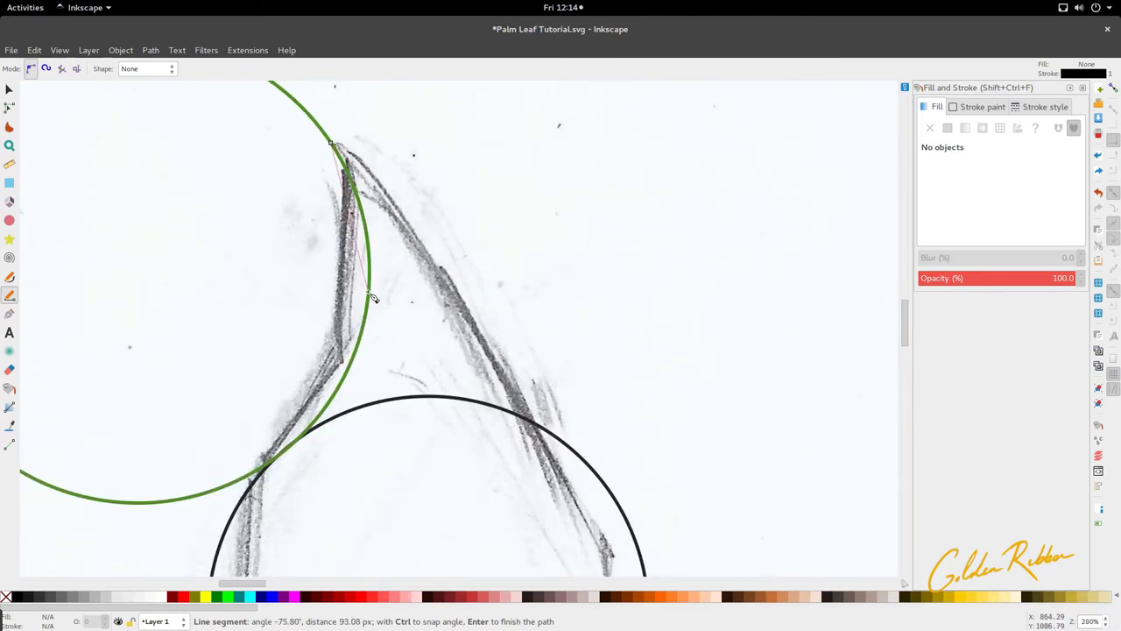
drag(371, 301, 354, 384)
drag(274, 470, 226, 504)
Step: Continue the path down the upper dark circle's left edge and curve it around the notch along the small green circle
scroll(108, 363, down, 10)
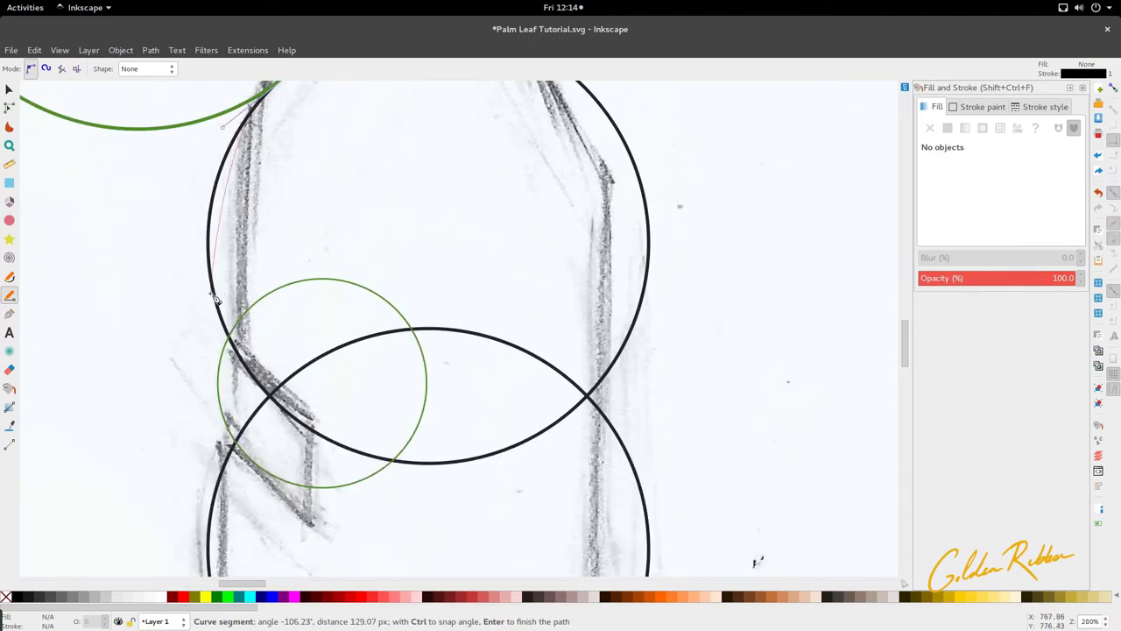
drag(216, 295, 235, 363)
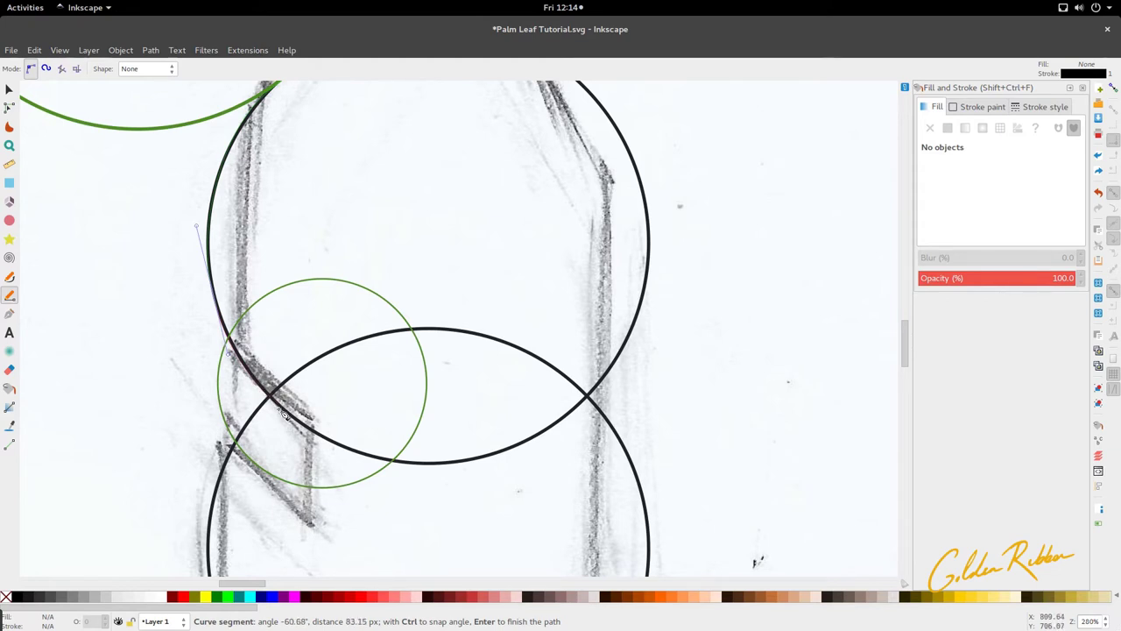
drag(298, 423, 318, 440)
drag(317, 478, 239, 449)
Step: Trace the path along the lower dark circle's left edge and the lower green circle to the leaf's bottom tip
scroll(244, 438, down, 6)
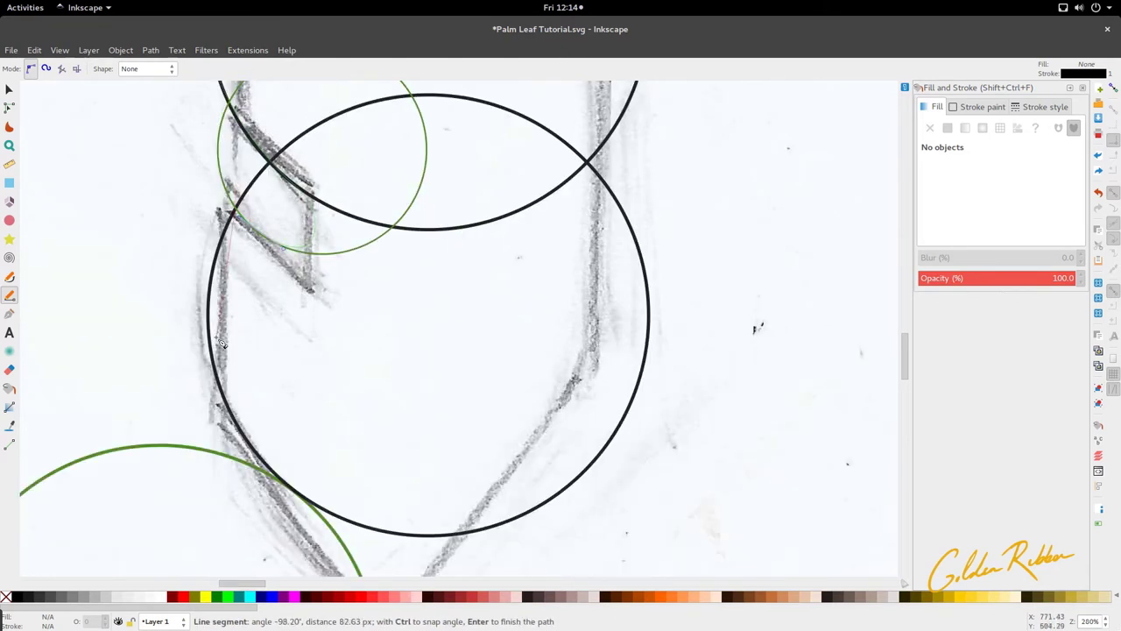
drag(211, 325, 215, 388)
drag(273, 476, 310, 507)
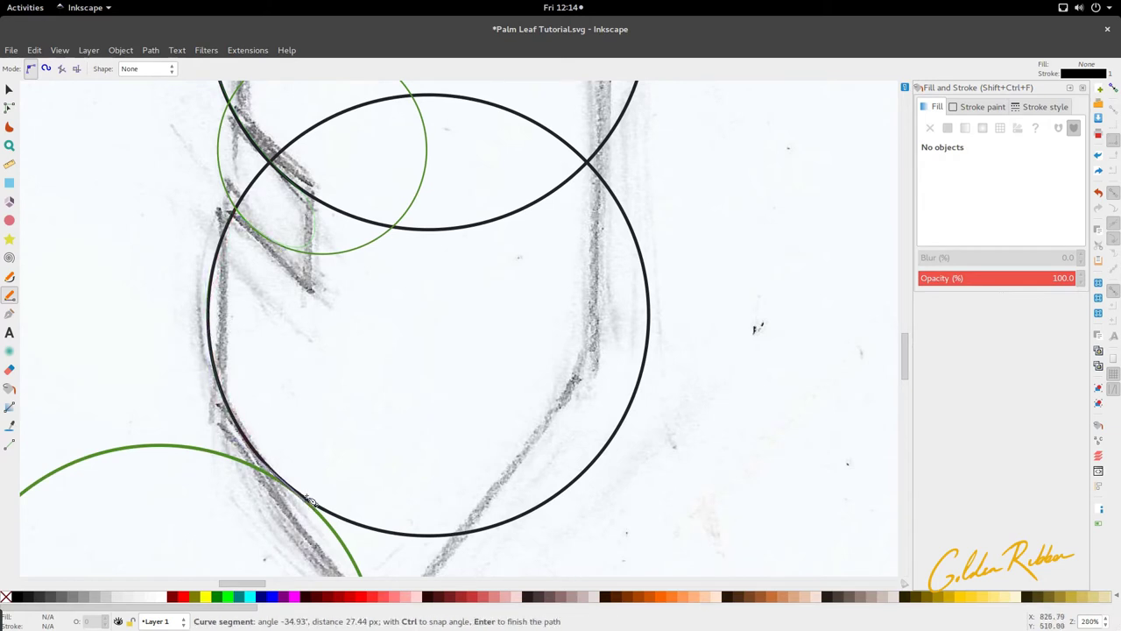
scroll(344, 344, down, 5)
drag(359, 380, 377, 415)
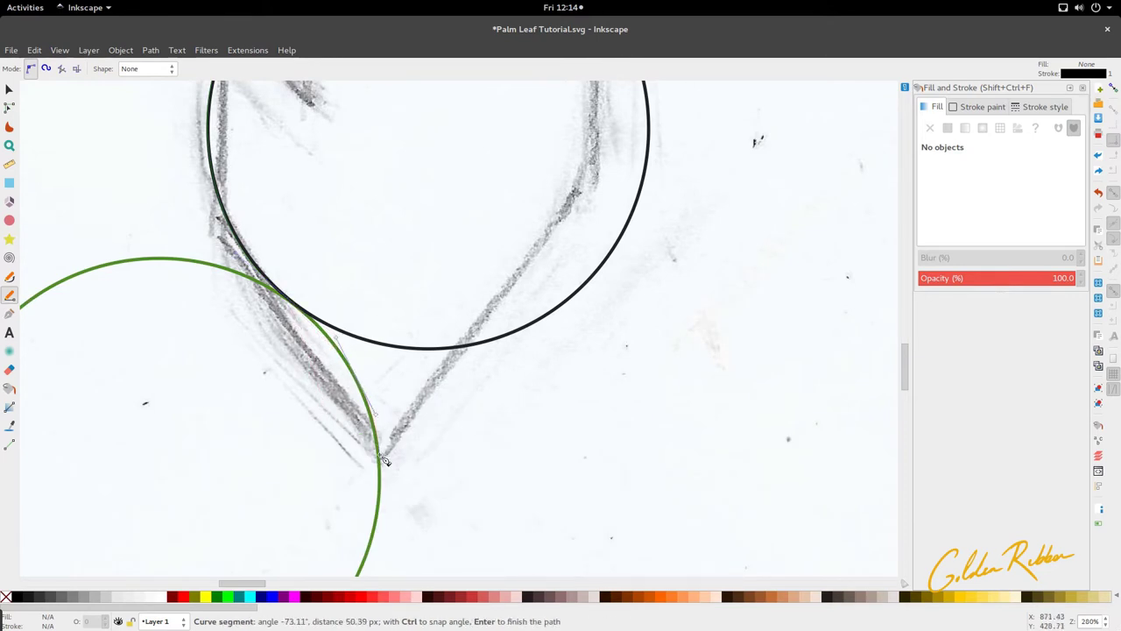
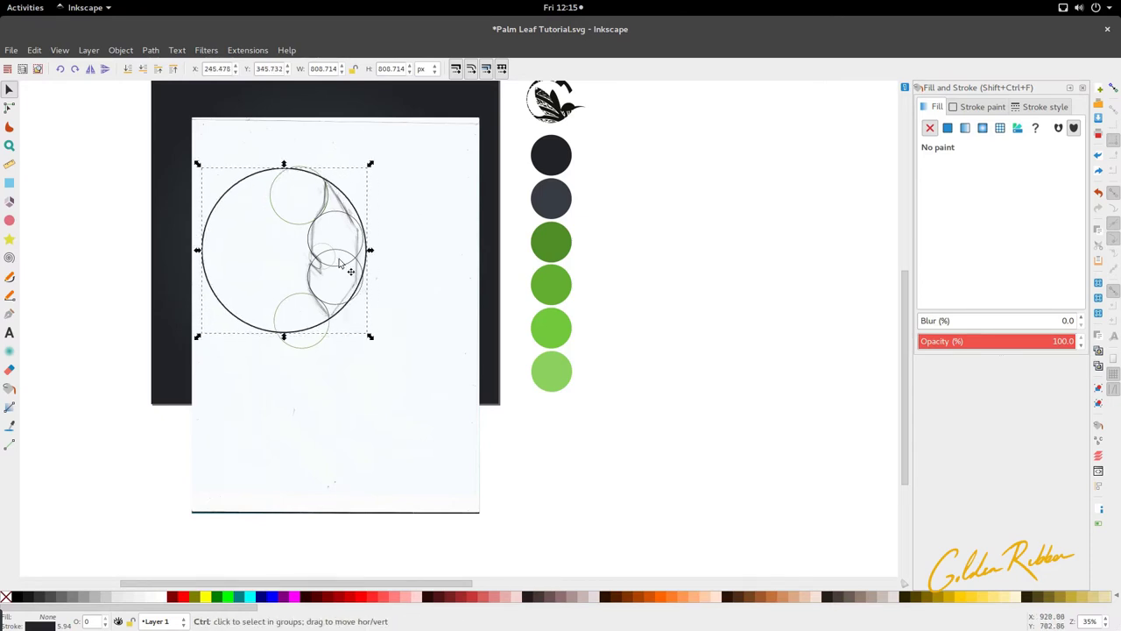
Step: Restack the large dark outline circle, lowering it and raising it back above the leaf sketch
ctrl+scroll(343, 252, up, 2)
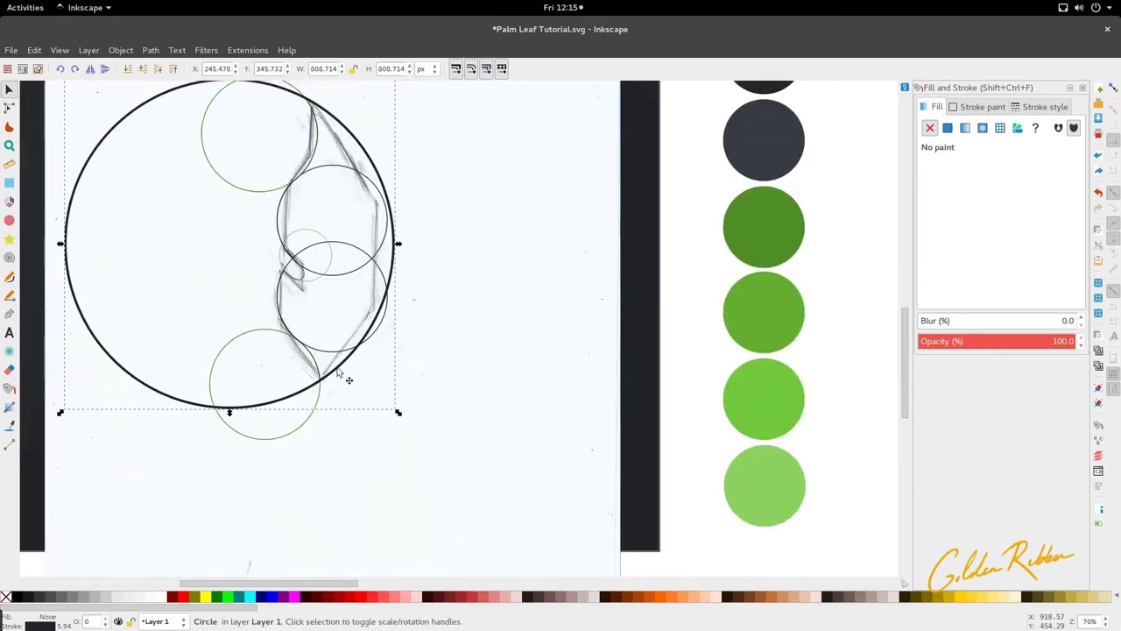
ctrl+scroll(345, 333, down, 1)
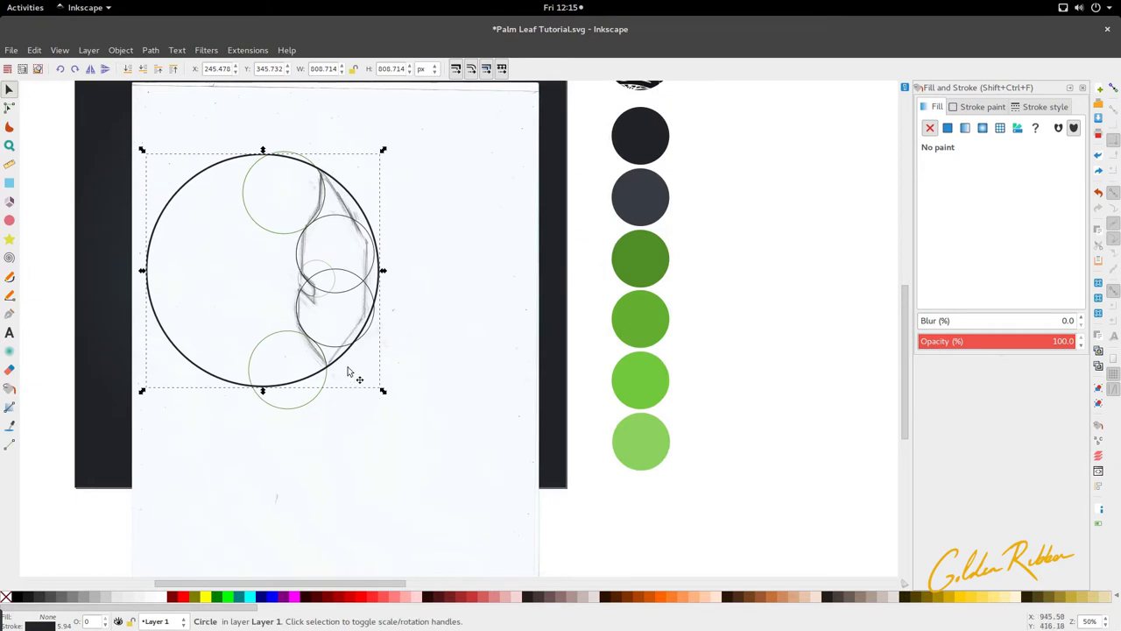
click(155, 70)
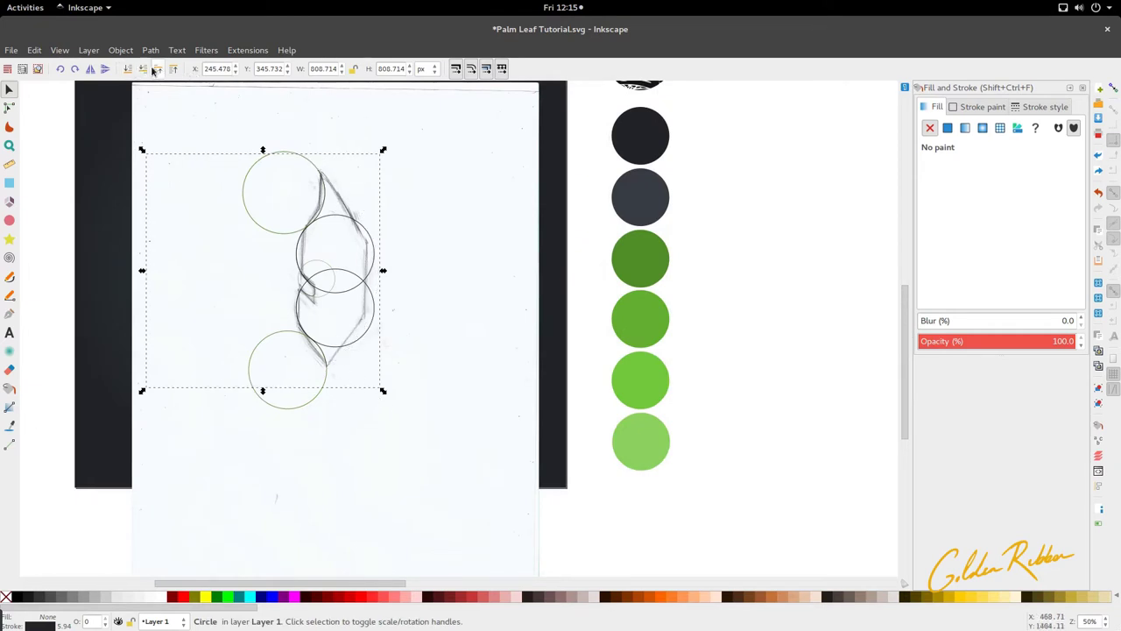
click(159, 70)
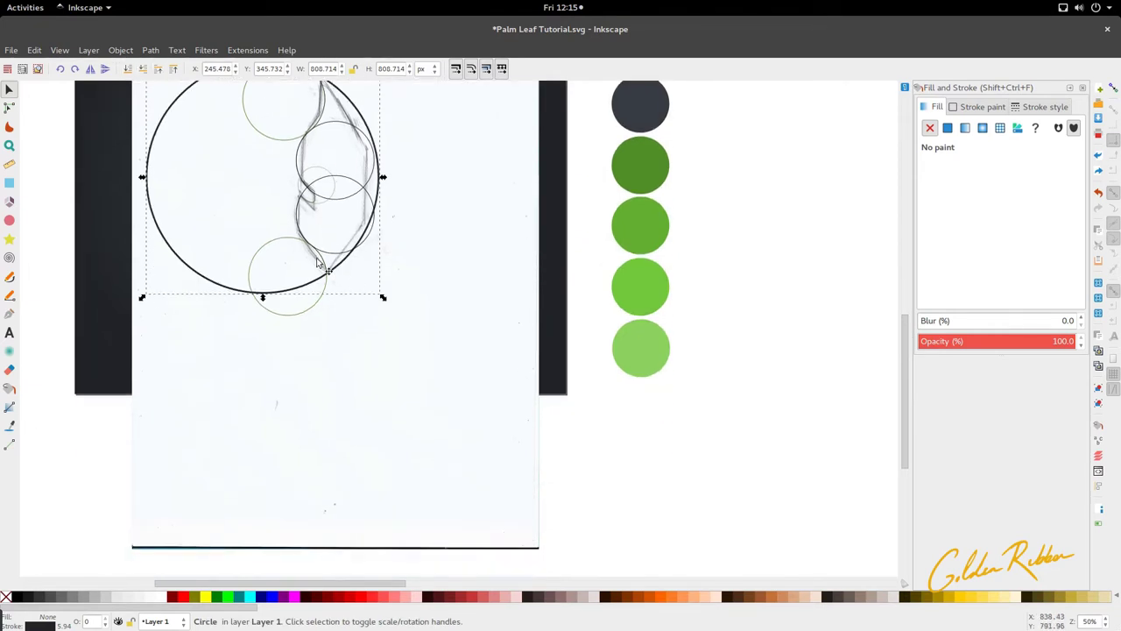
Step: Select the traced path along the leaf's left side and give it a blue stroke
scroll(353, 360, up, 4)
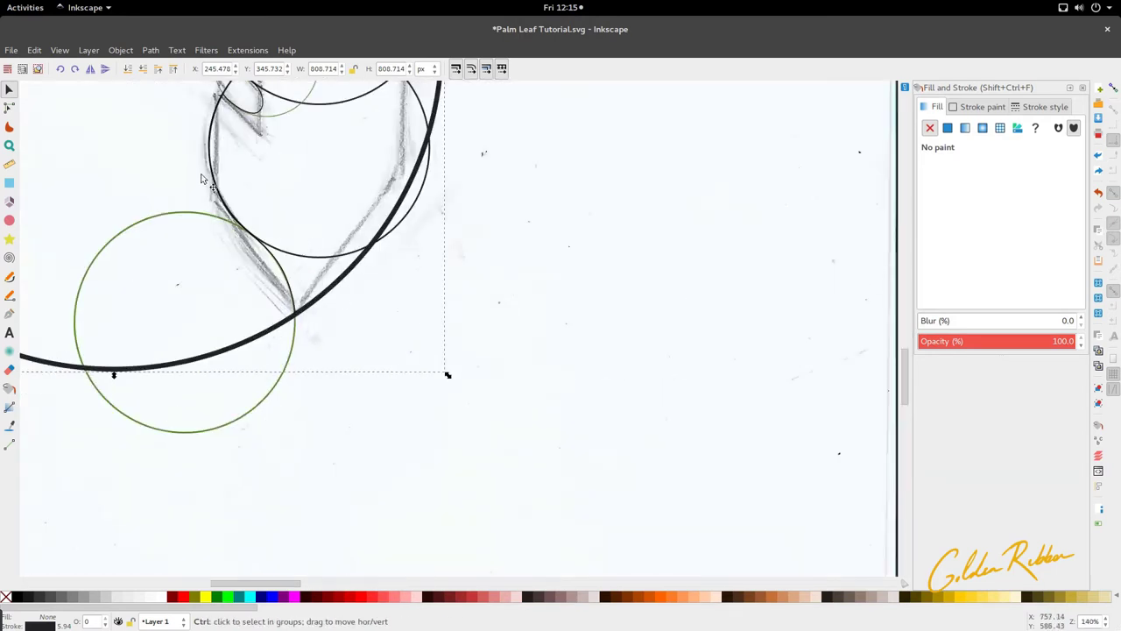
scroll(227, 210, up, 3)
scroll(263, 340, down, 4)
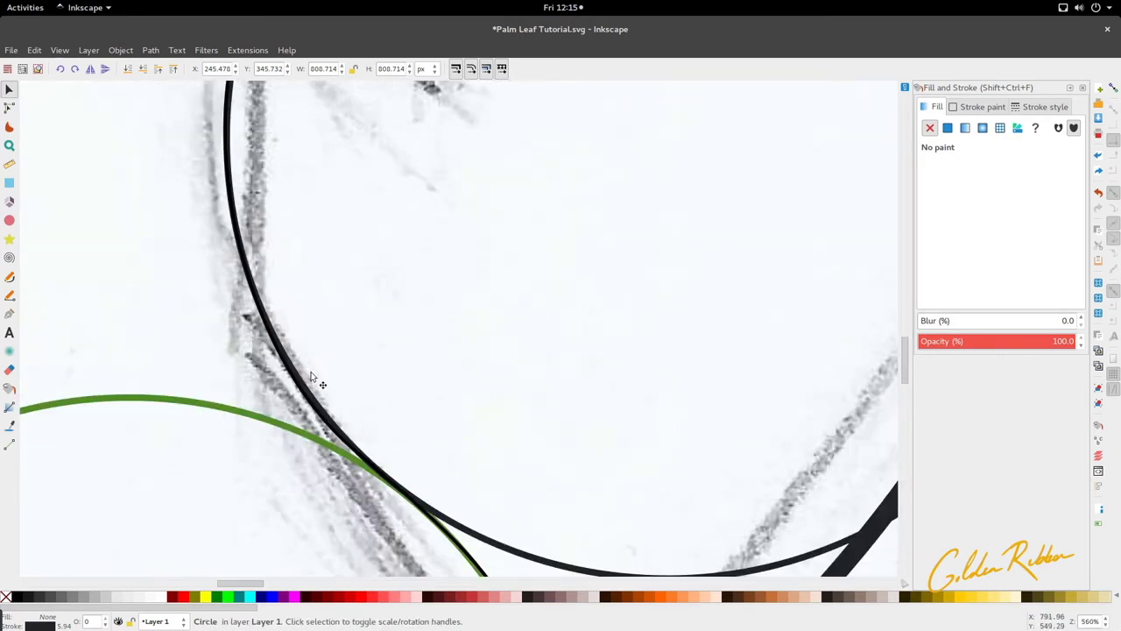
scroll(320, 405, down, 4)
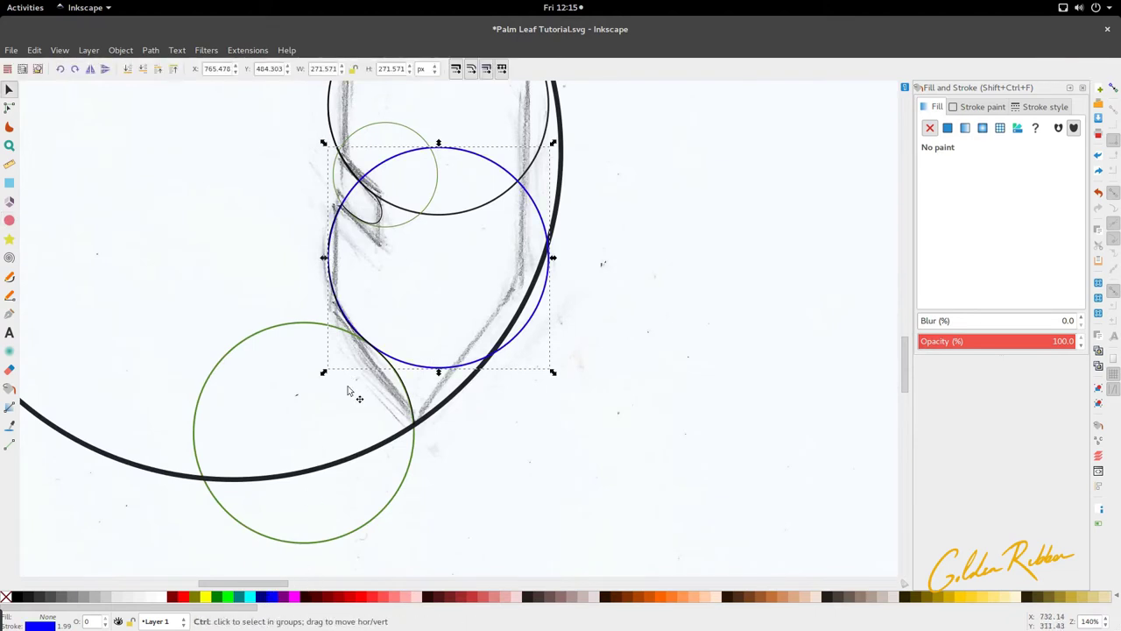
scroll(368, 346, up, 1)
scroll(368, 346, up, 2)
click(446, 433)
scroll(447, 432, down, 2)
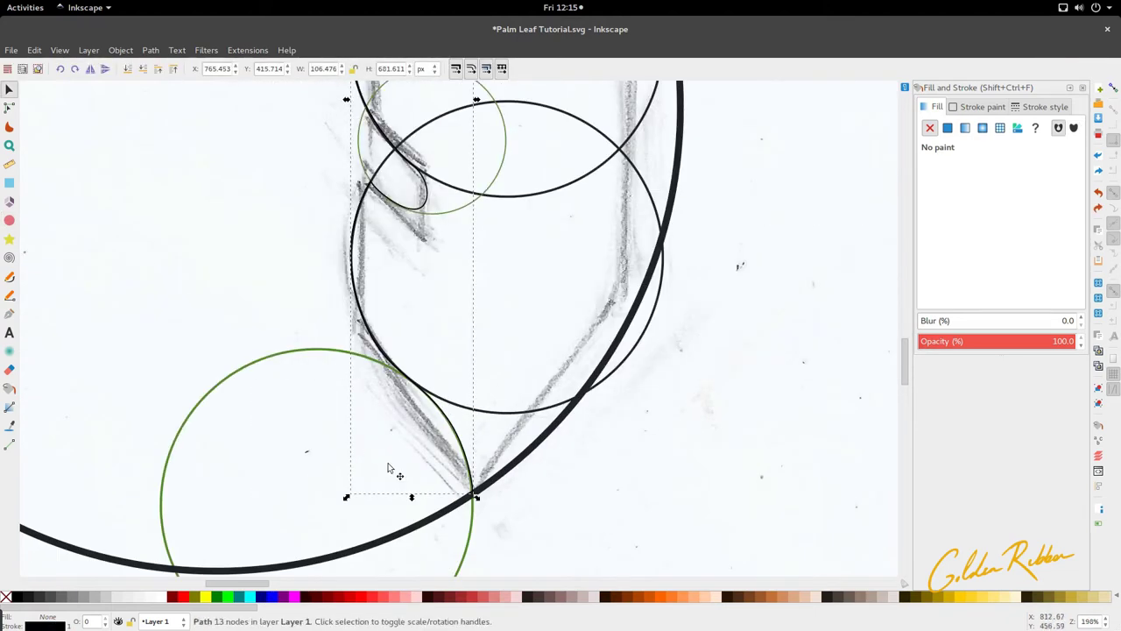
shift+click(273, 596)
scroll(317, 288, down, 3)
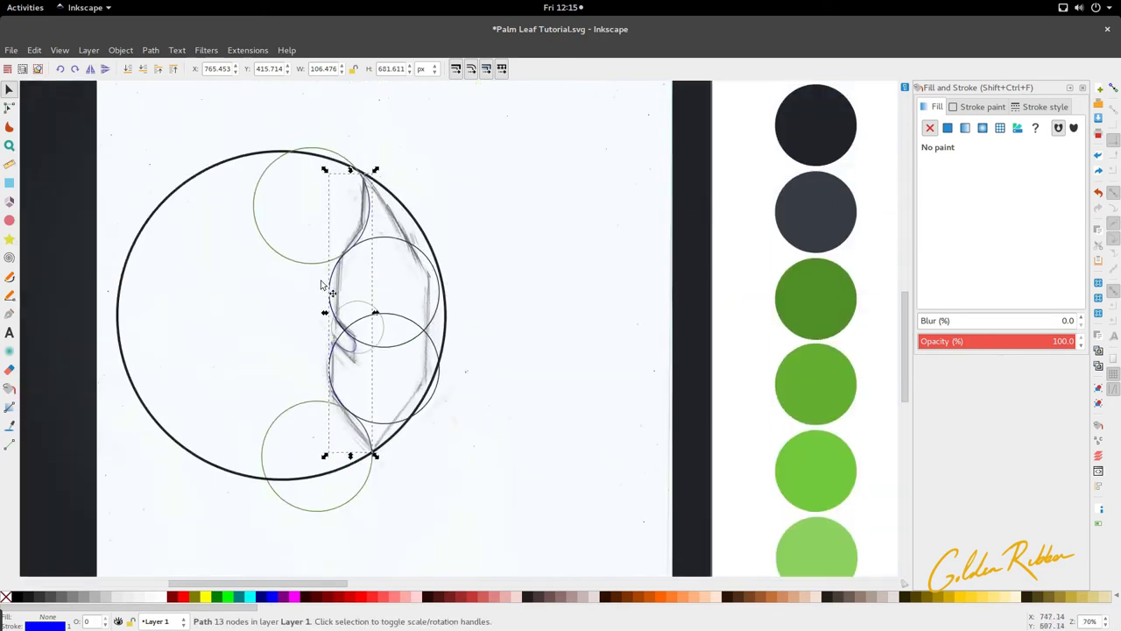
Step: Move the blue path's bottom end node slightly up onto the upper edge of the large dark circle's outline
scroll(365, 152, up, 1)
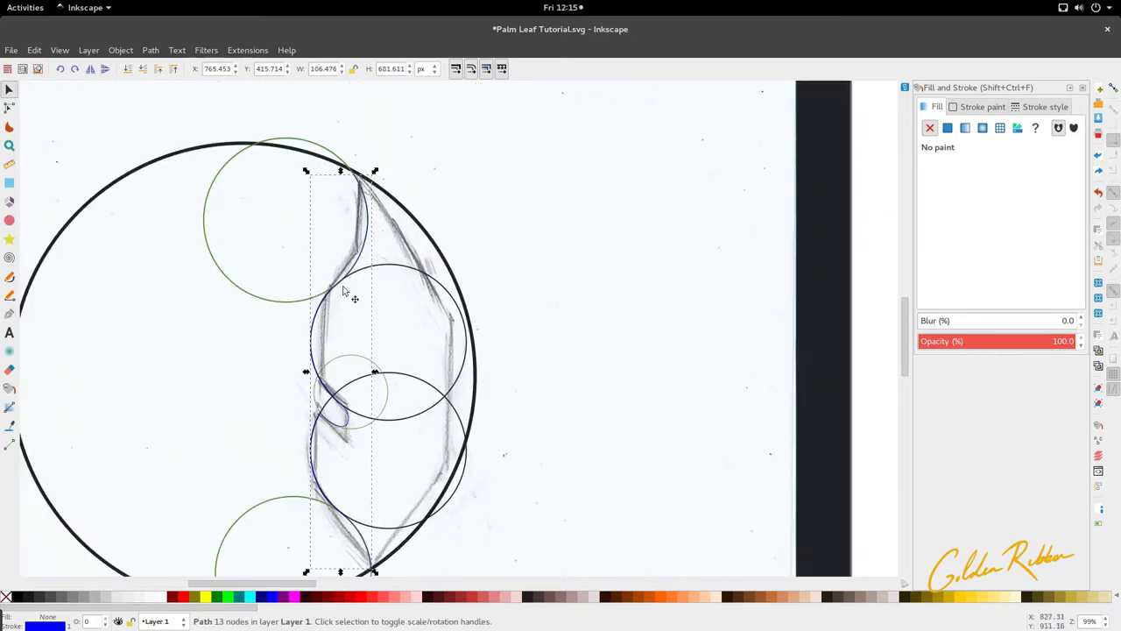
scroll(332, 427, up, 5)
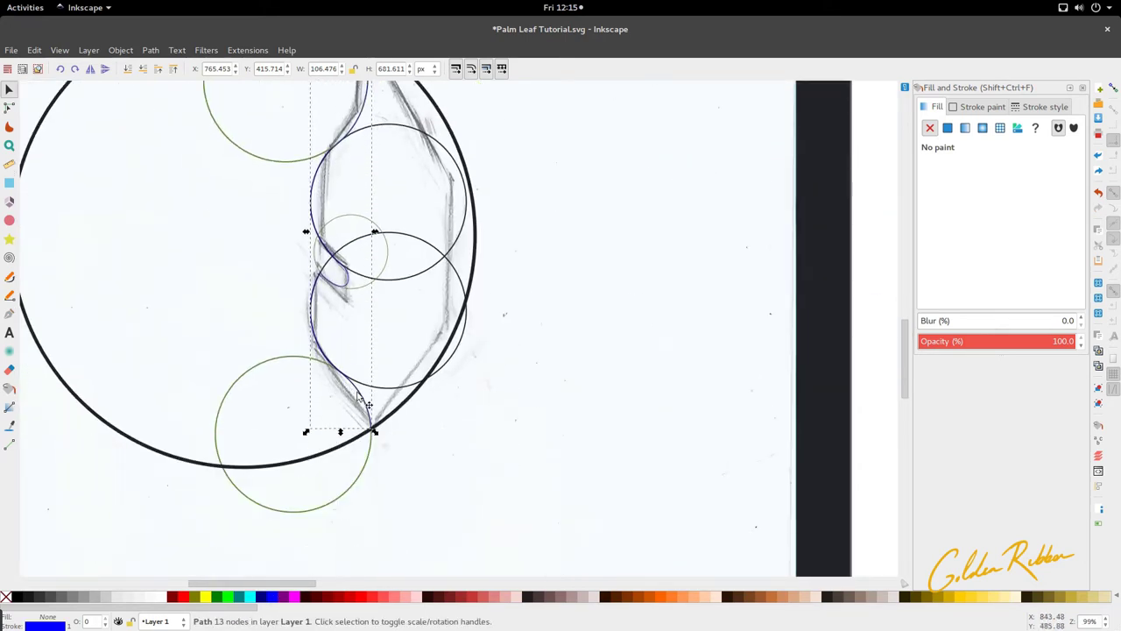
scroll(322, 394, up, 2)
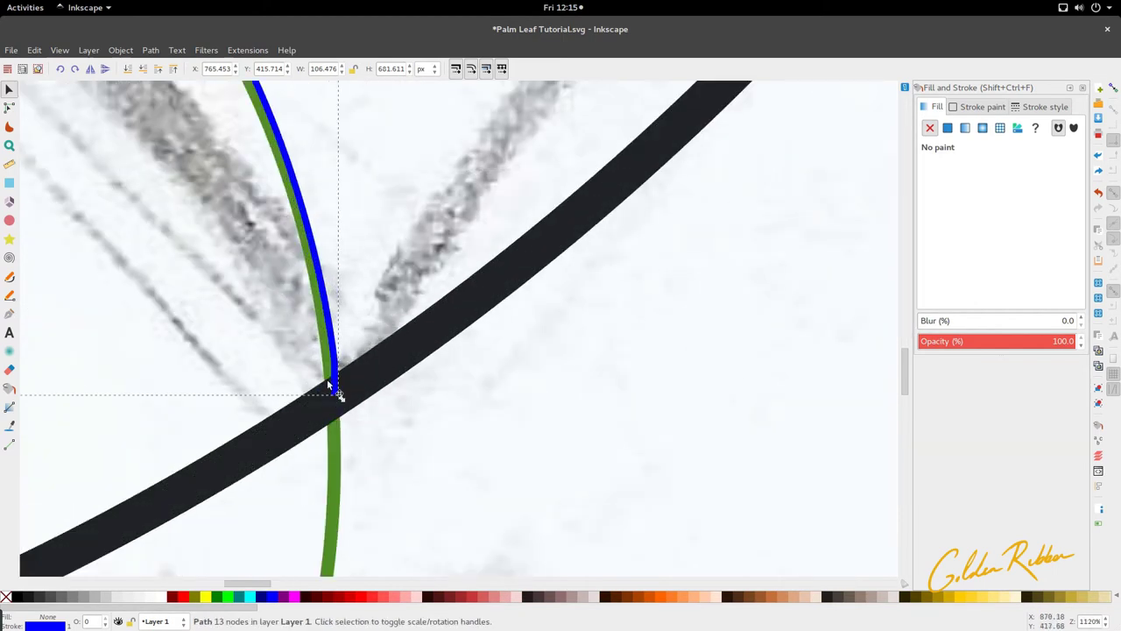
key(n)
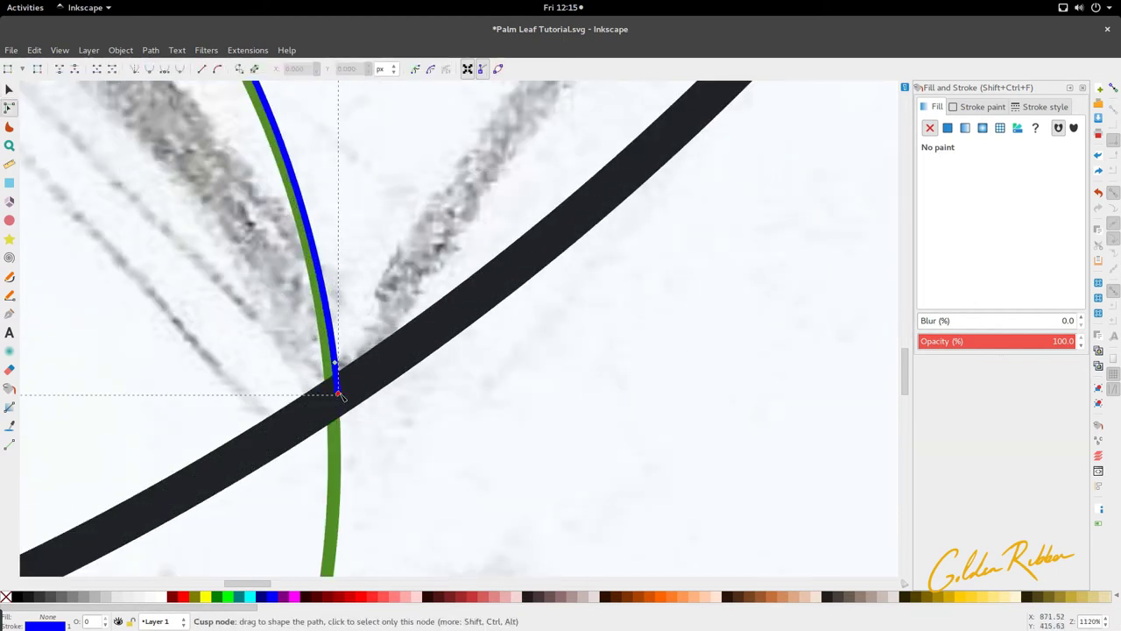
click(339, 395)
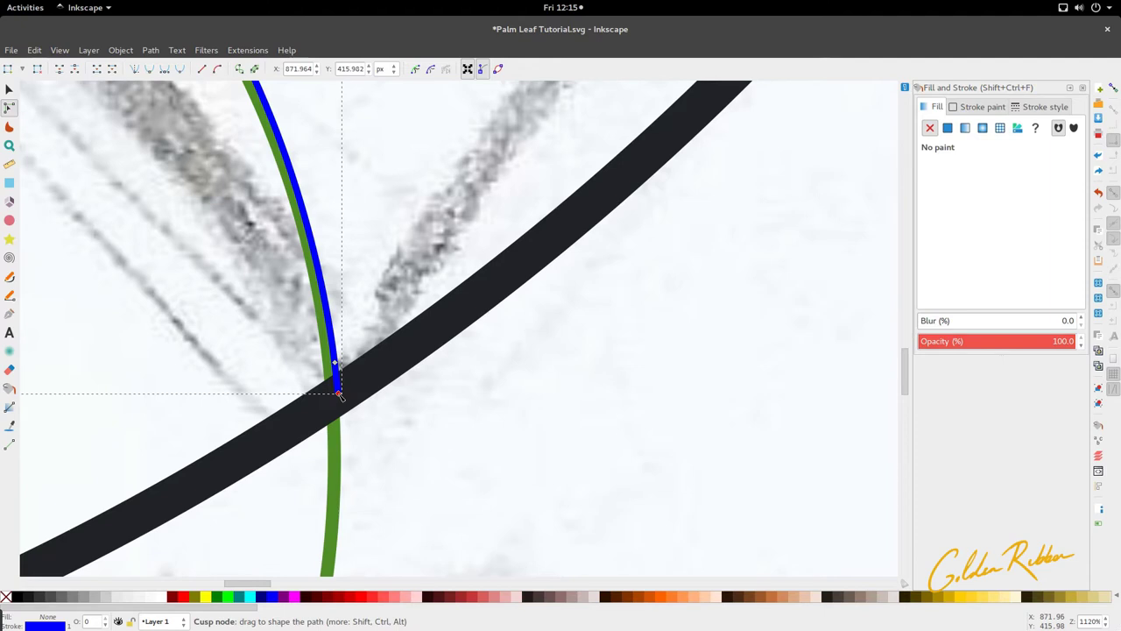
drag(339, 395, 338, 374)
Step: Continue the blue path from its bottom end node with a curve up the large dark circle's right edge
key(p)
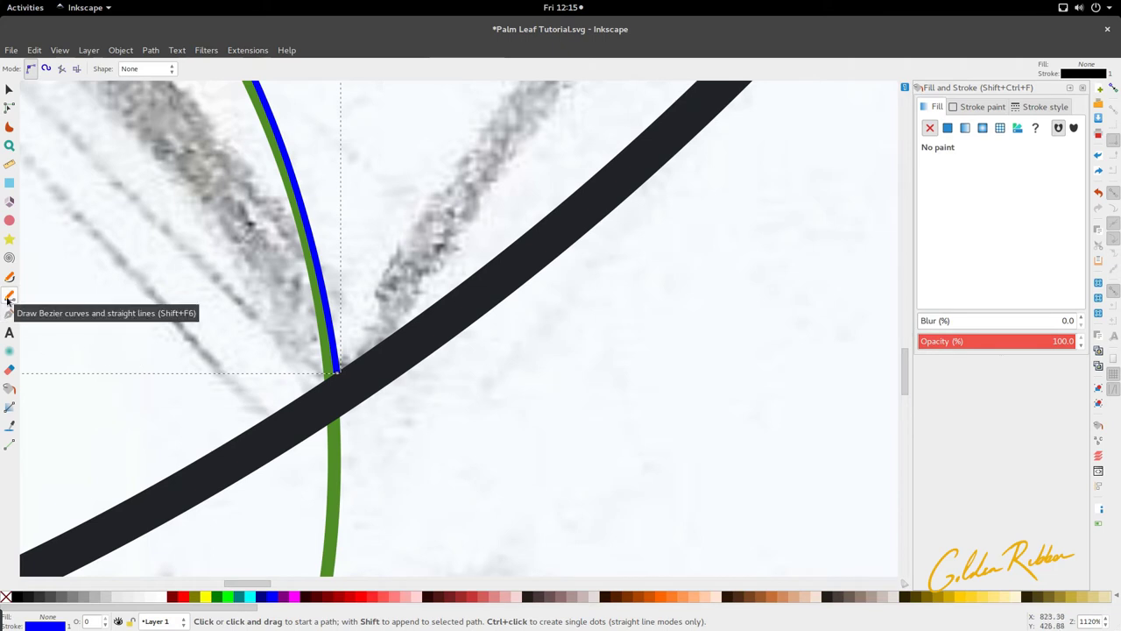
scroll(361, 403, up, 3)
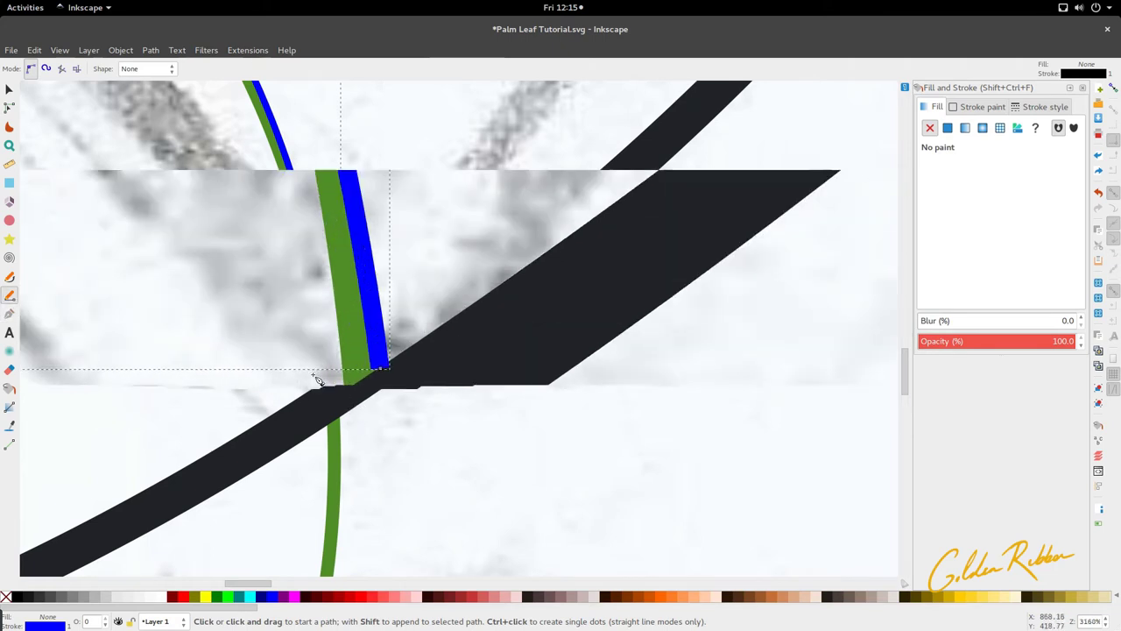
click(382, 372)
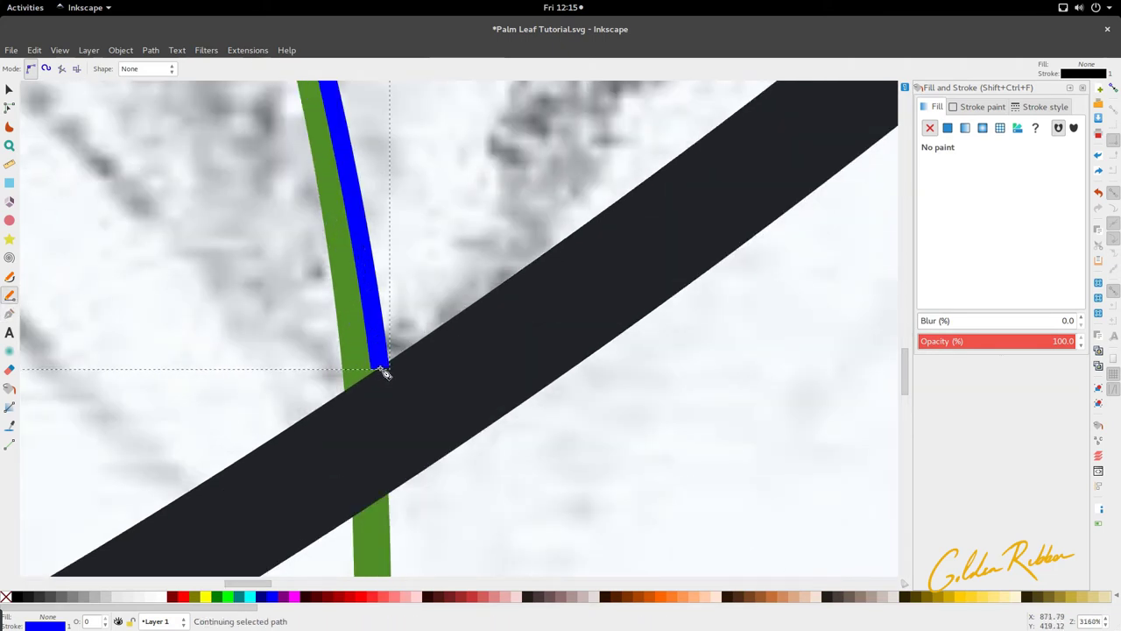
scroll(383, 385, down, 5)
scroll(377, 389, down, 1)
scroll(378, 390, up, 12)
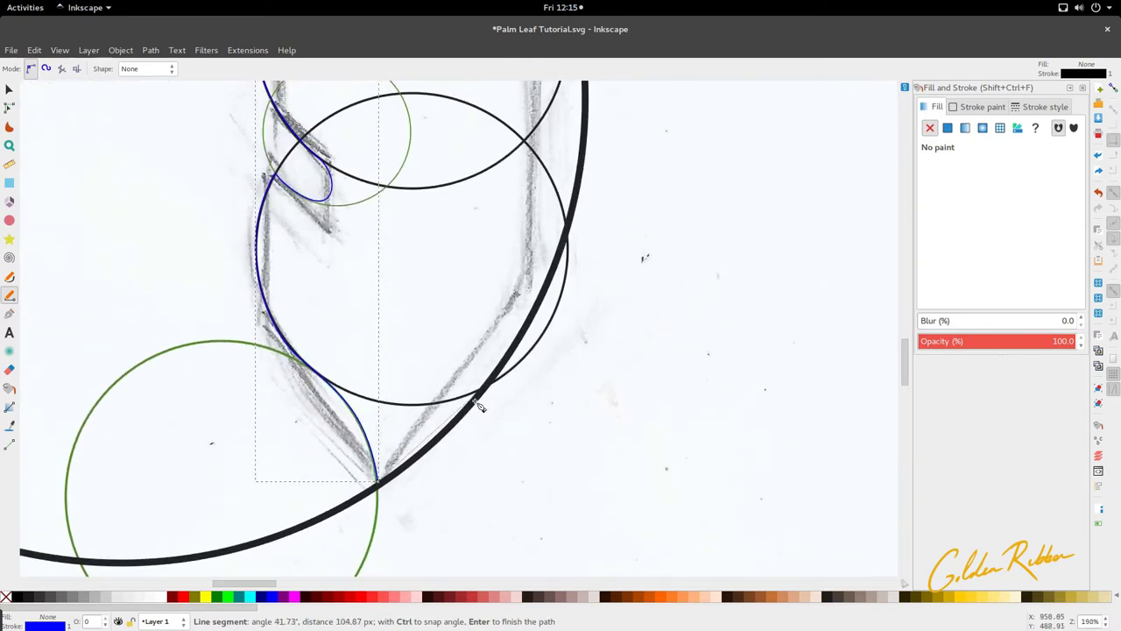
scroll(491, 403, right, 2)
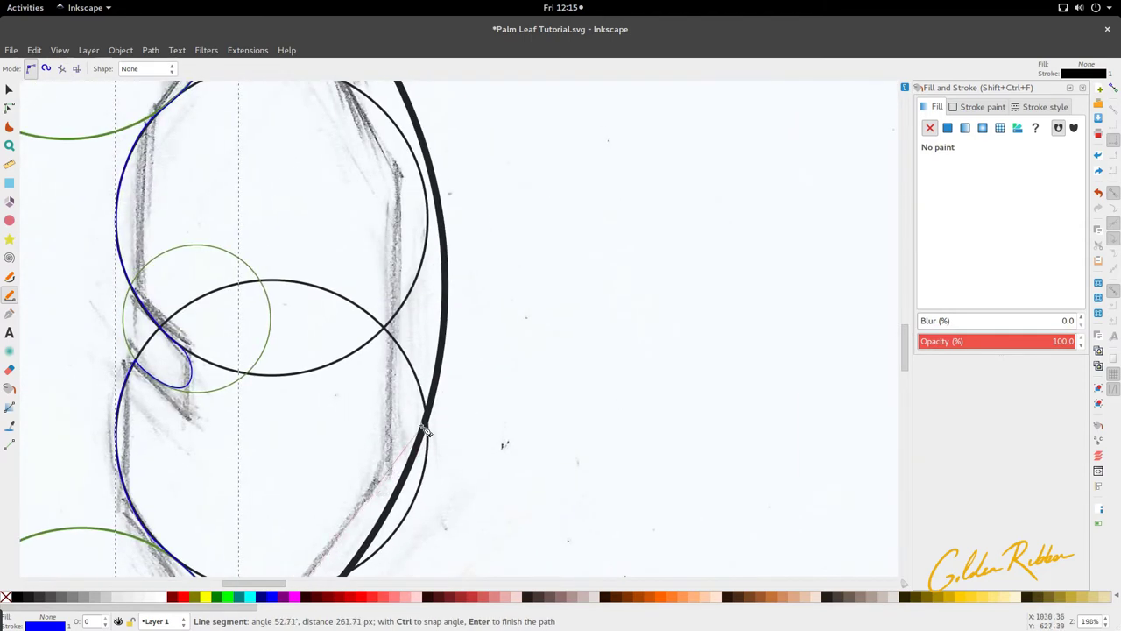
scroll(428, 391, down, 4)
scroll(427, 376, down, 2)
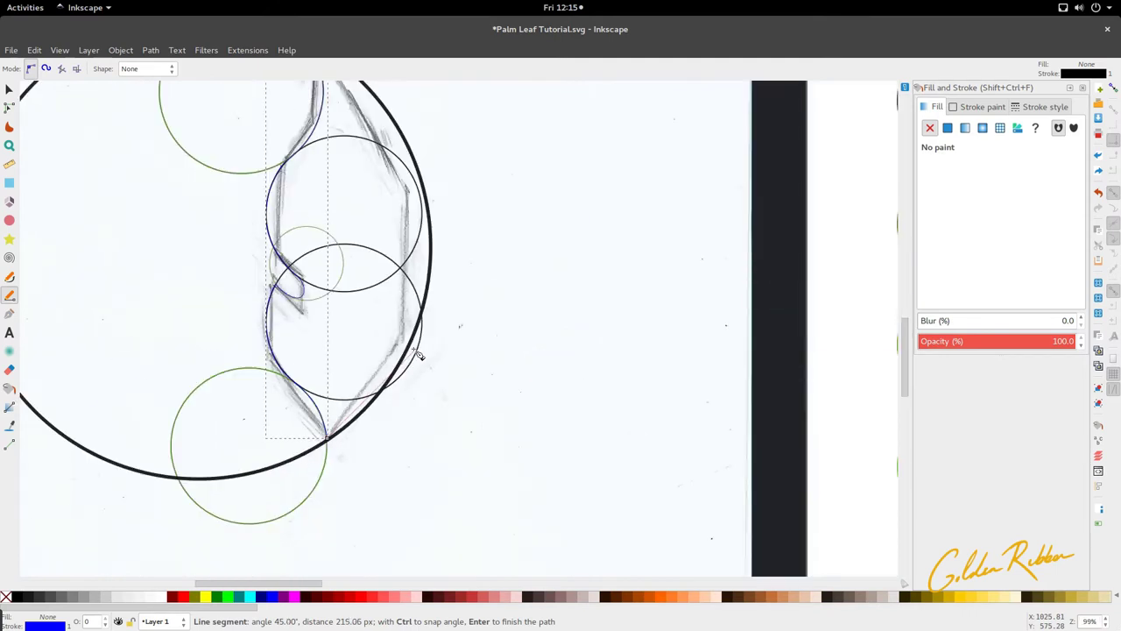
drag(430, 306, 449, 213)
Step: Close the leaf path at its starting node on the top tip, following the large circle's upper right arc
scroll(449, 213, up, 4)
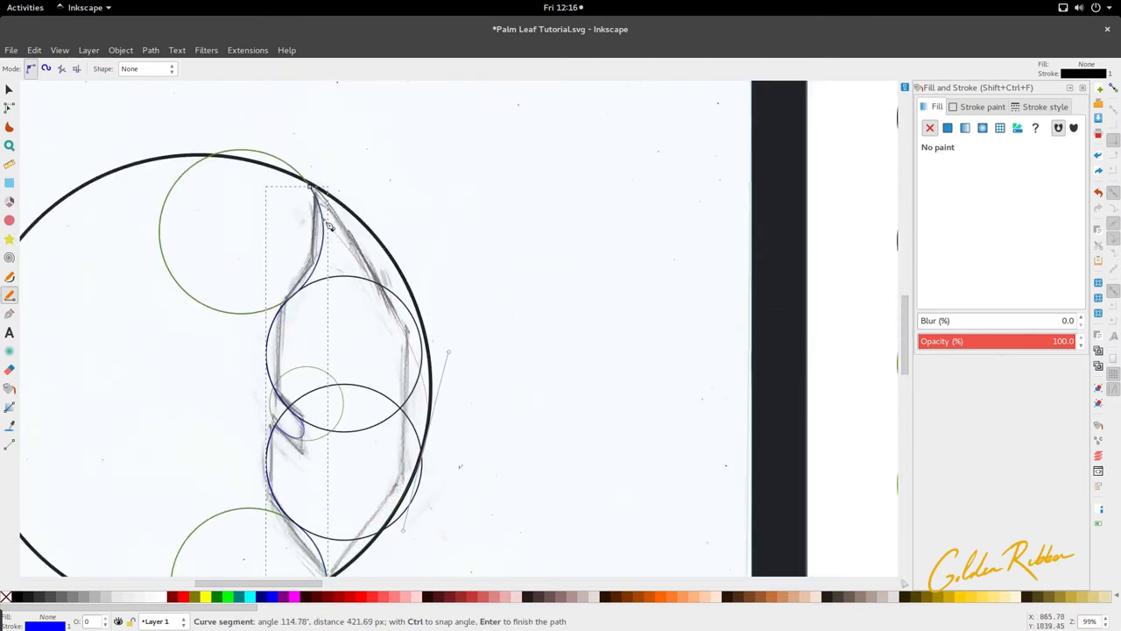
drag(317, 190, 311, 187)
click(311, 186)
key(s)
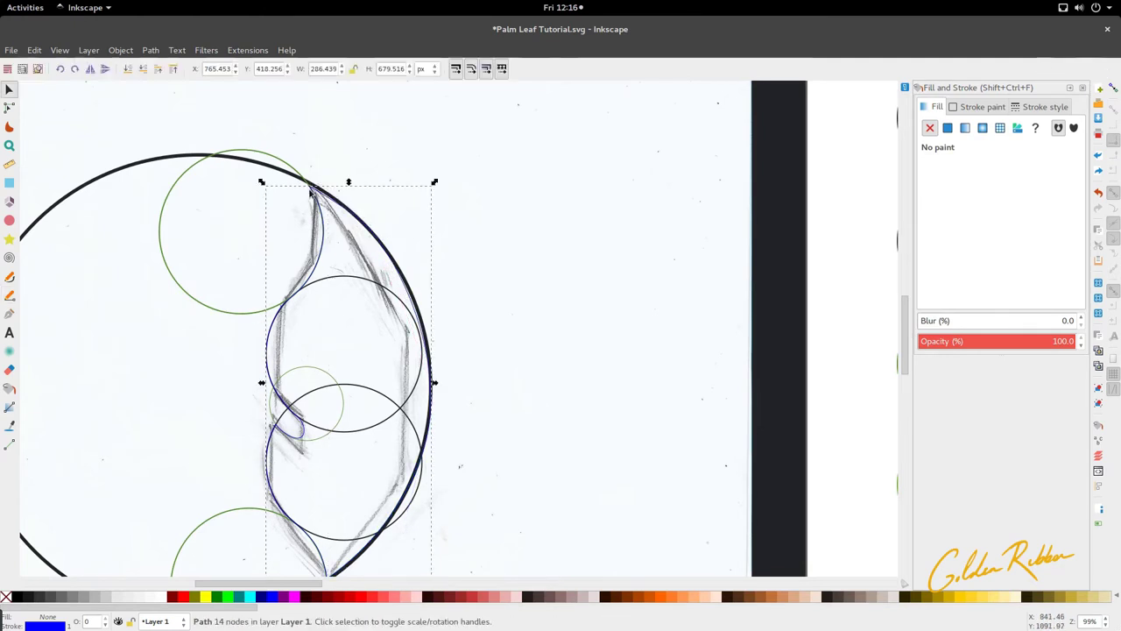
Step: Adjust the curve node on the leaf path's lower right edge so the curve follows the large circle more closely
scroll(371, 284, down, 3)
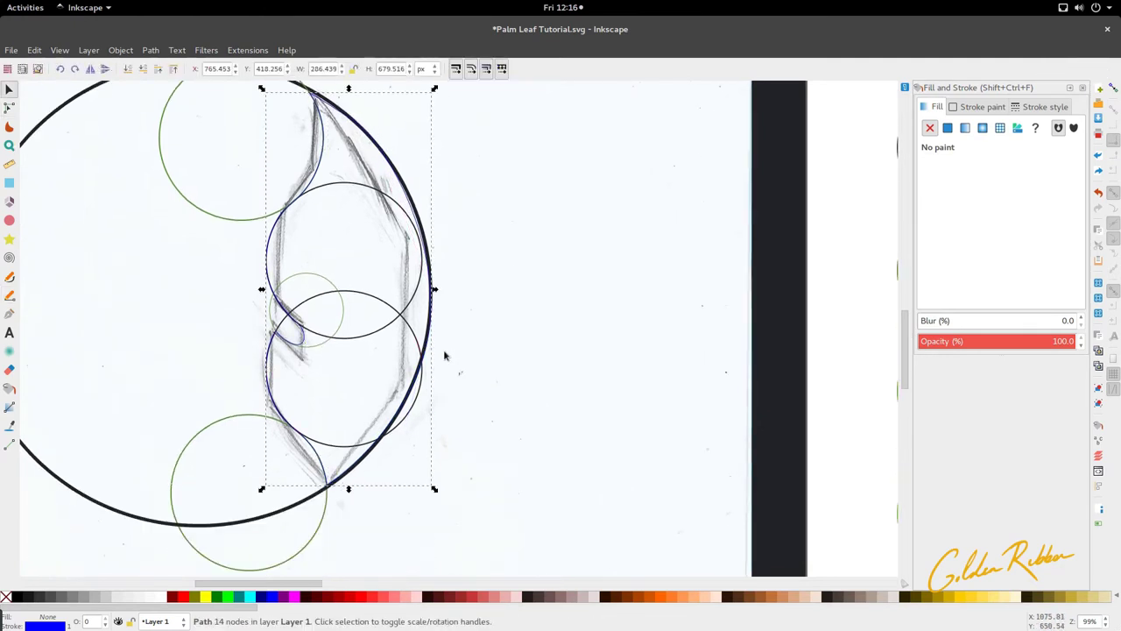
ctrl+scroll(389, 324, down, 1)
ctrl+scroll(393, 320, up, 2)
key(n)
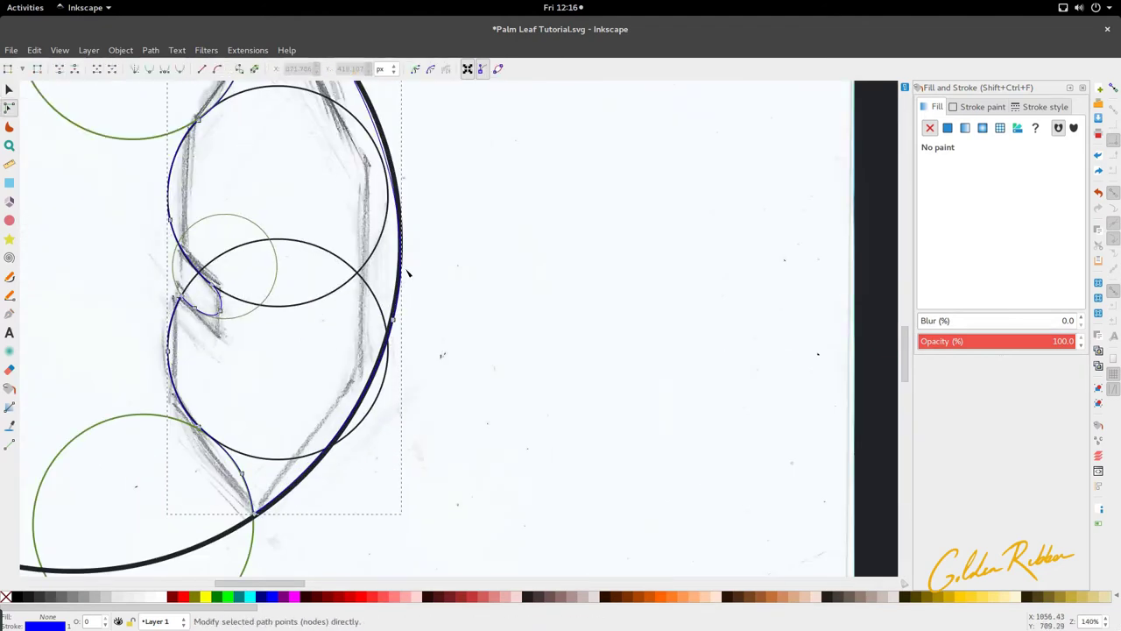
key(s)
ctrl+scroll(394, 315, down, 2)
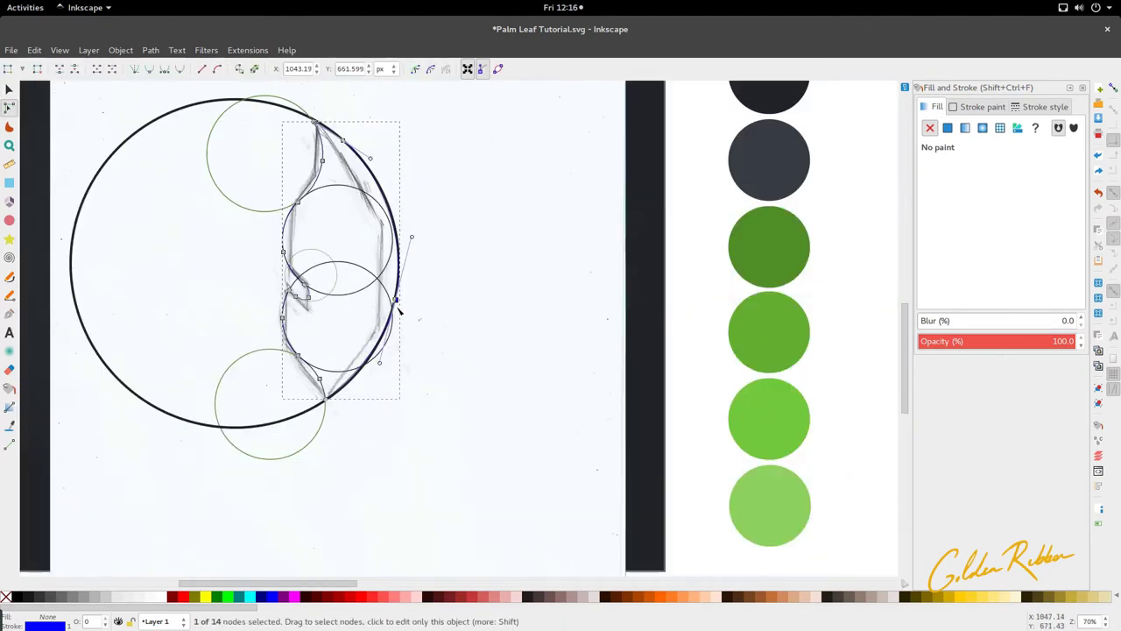
scroll(388, 329, down, 4)
Step: Select all six guide circles, move them horizontally off the left side of the sketch, and group them
ctrl+scroll(390, 330, down, 4)
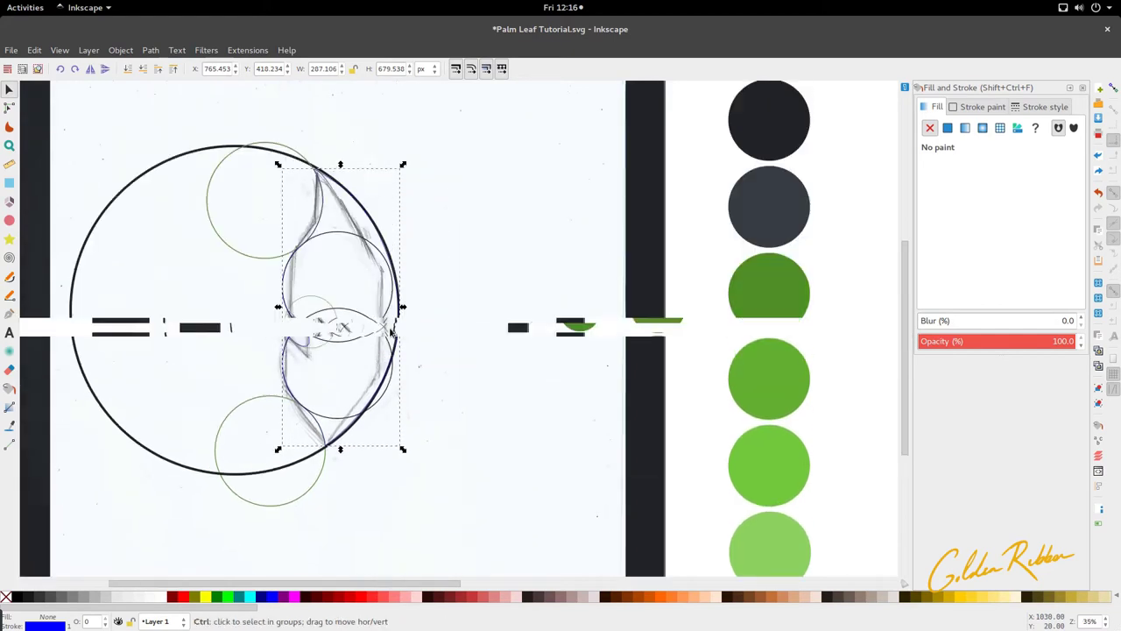
scroll(405, 337, left, 3)
ctrl+scroll(418, 343, up, 1)
click(432, 366)
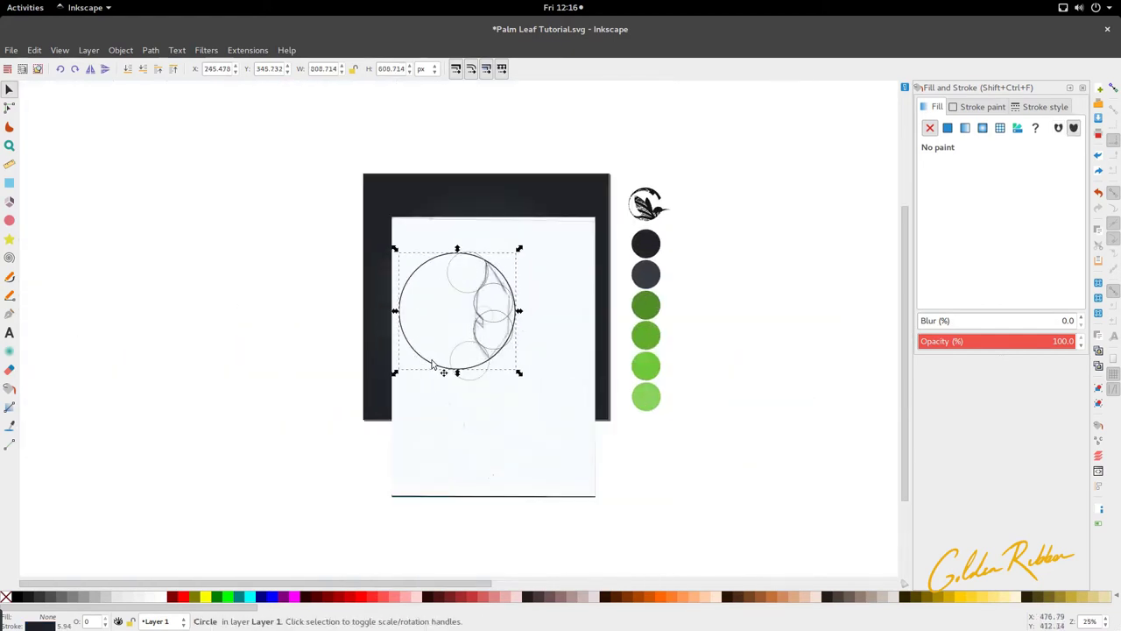
ctrl+scroll(473, 376, up, 2)
shift+click(473, 390)
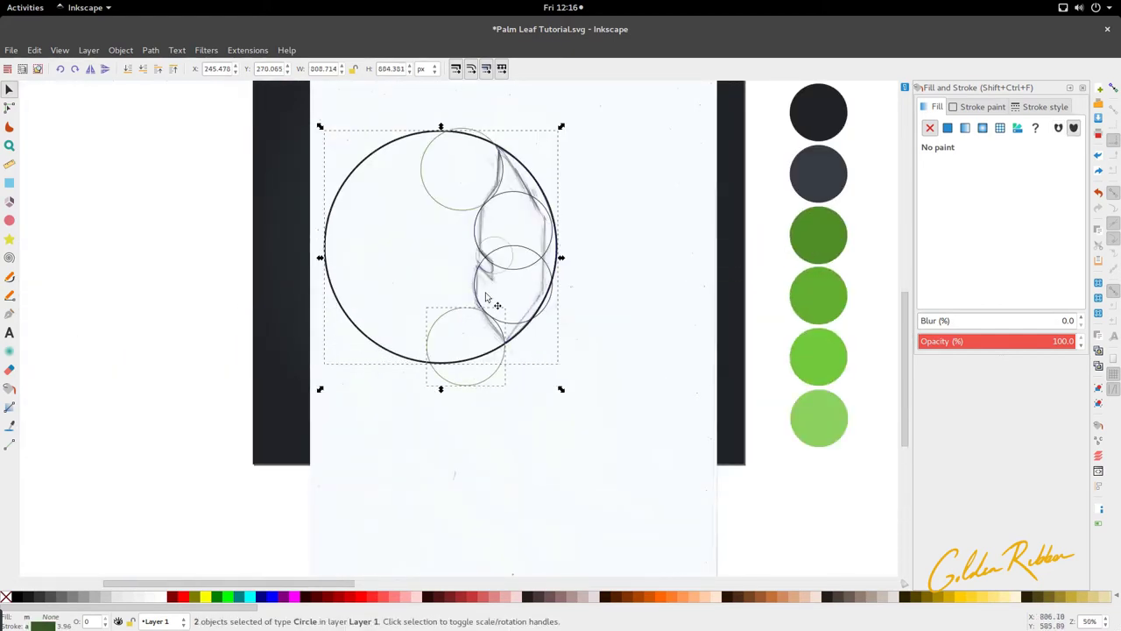
shift+click(529, 257)
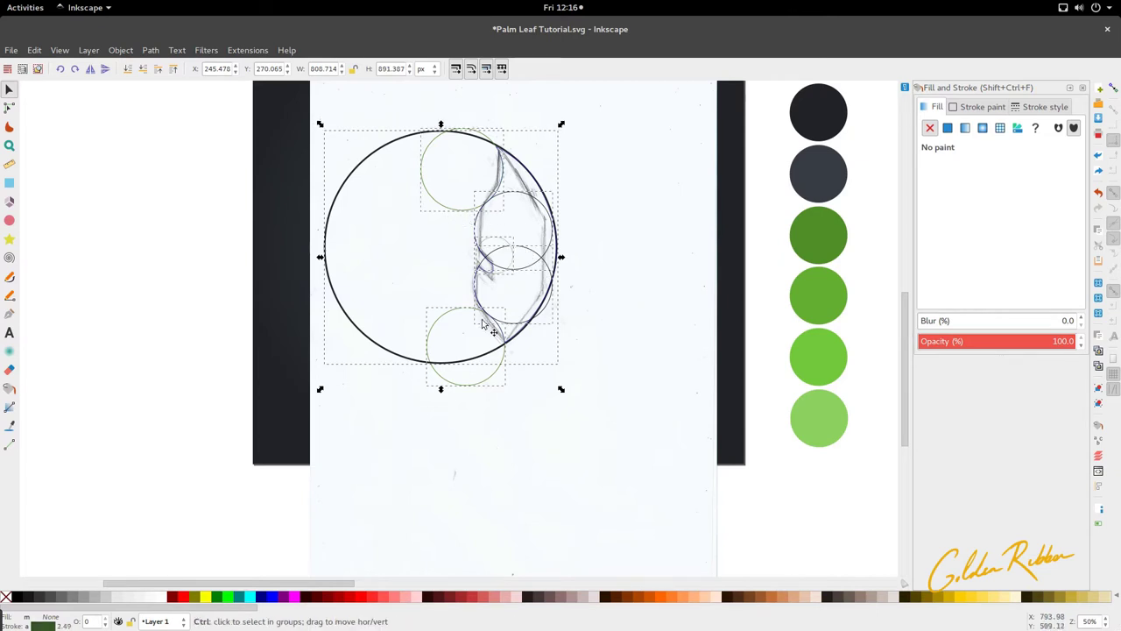
ctrl+scroll(482, 314, down, 1)
drag(448, 350, 112, 350)
key(ctrl+g)
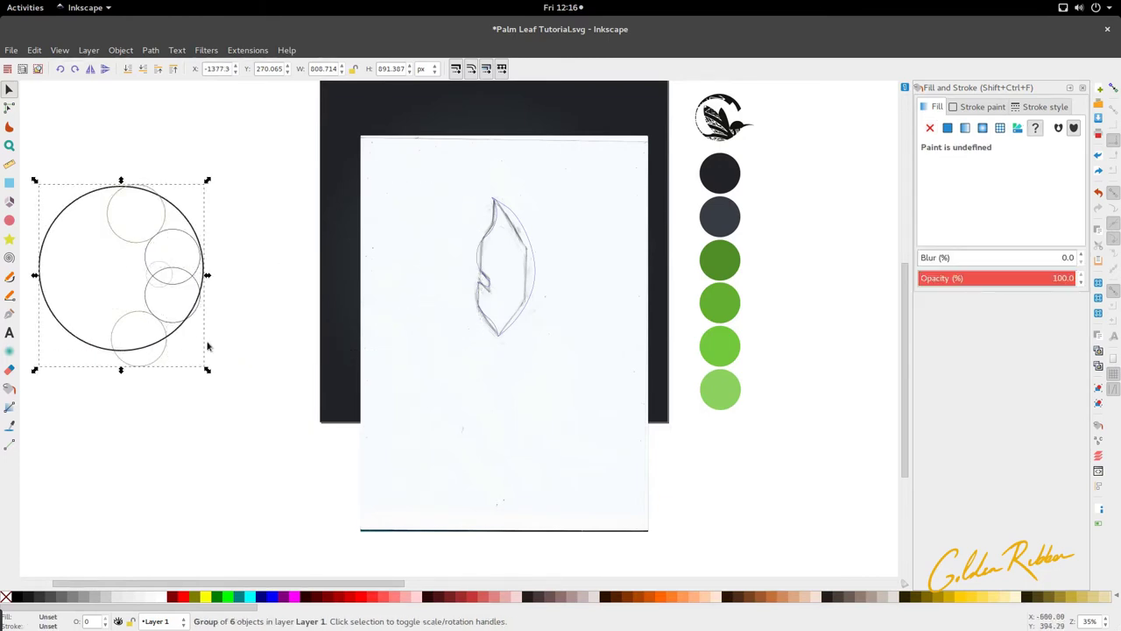
Step: Move the pencil sketch sheet left so the leaf path lies on the dark background
ctrl+scroll(280, 359, down, 1)
drag(426, 428, 312, 427)
ctrl+scroll(434, 343, up, 1)
Step: Fill the leaf path with the medium green 63af30 picked from the second green palette circle
click(443, 332)
key(d)
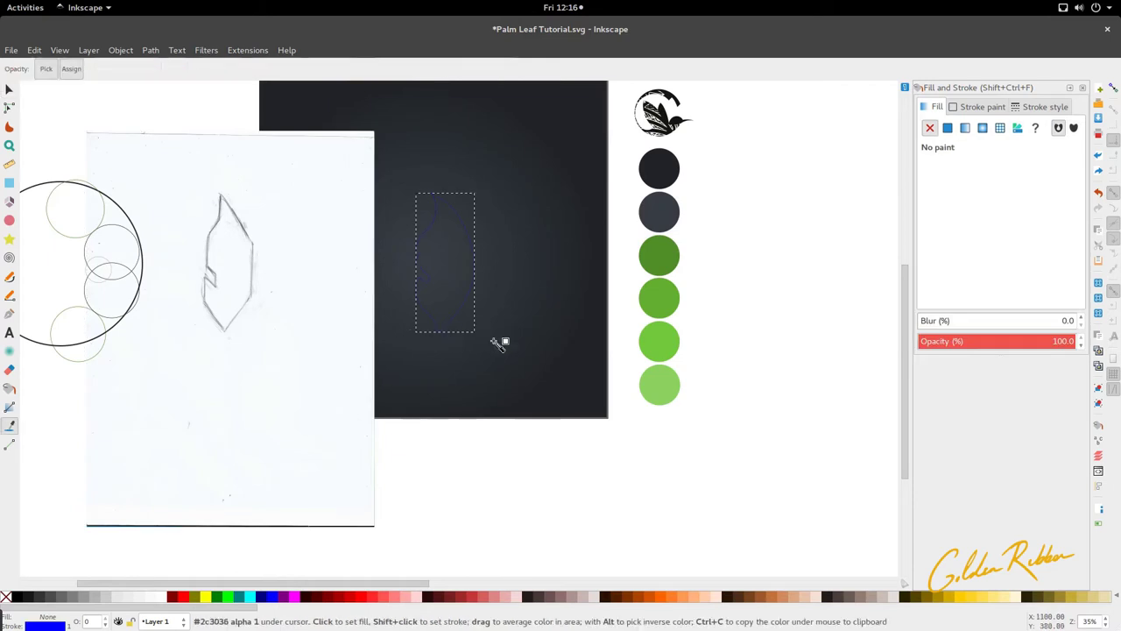
click(652, 301)
key(d)
Step: Select the three nodes around the leaf's bottom tip and move them slightly down to lengthen the tip
ctrl+scroll(442, 289, down, 2)
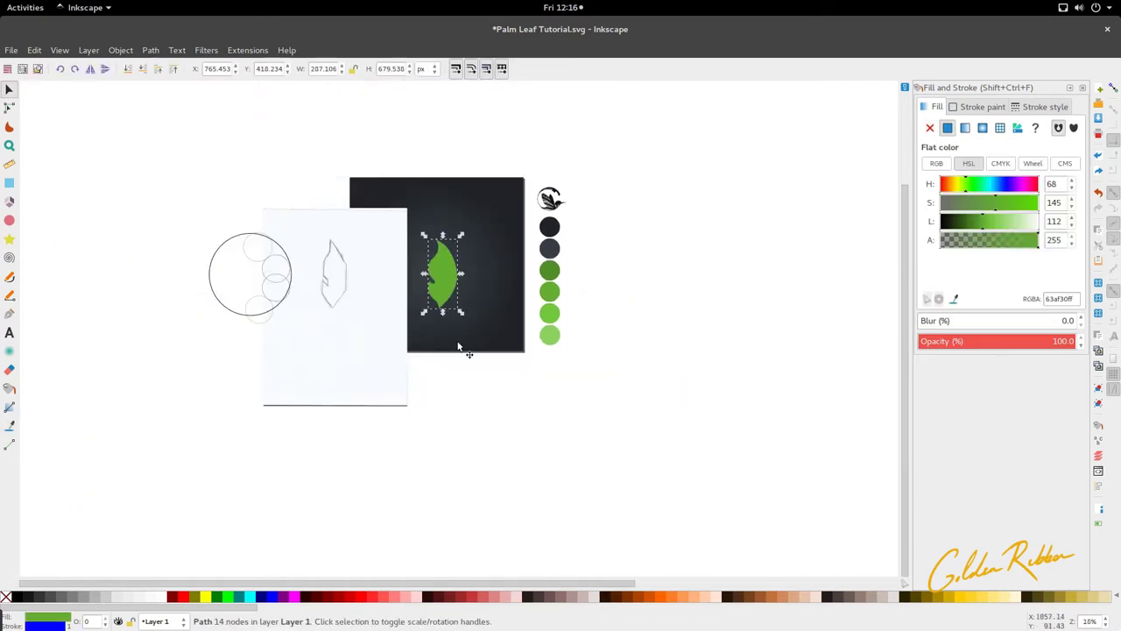
ctrl+scroll(437, 289, up, 4)
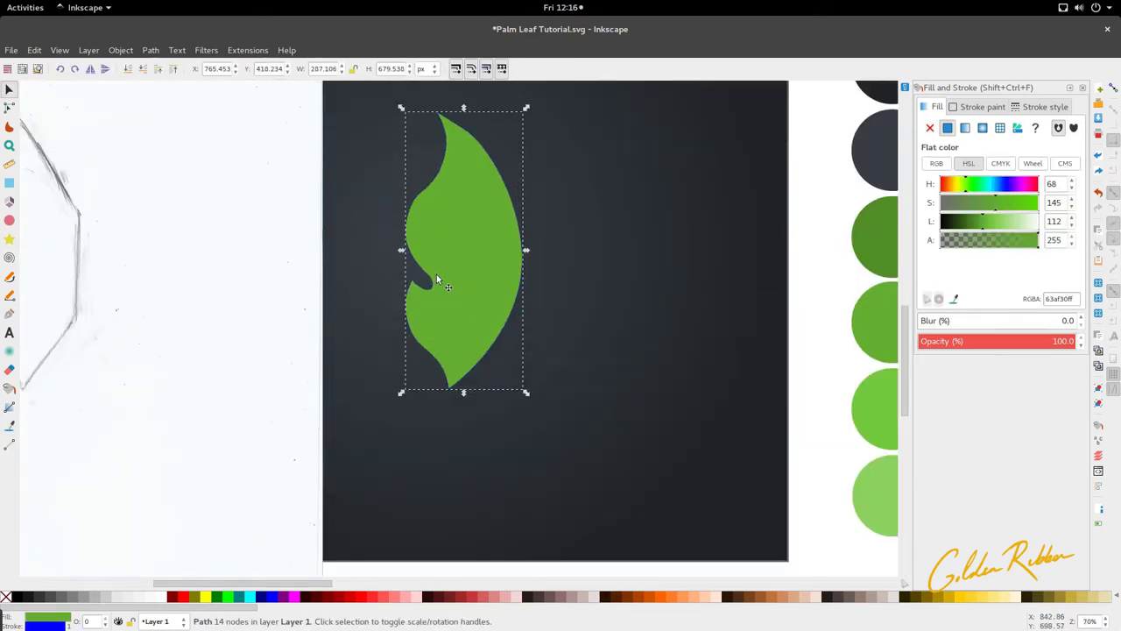
ctrl+scroll(443, 289, up, 2)
ctrl+scroll(457, 295, down, 8)
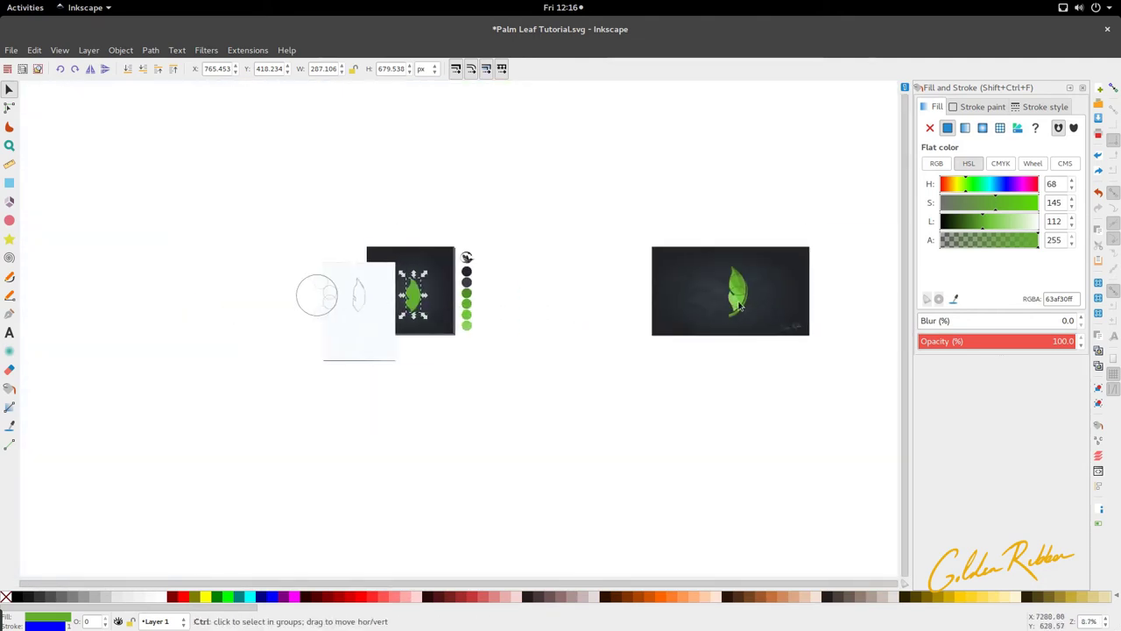
ctrl+scroll(439, 312, up, 6)
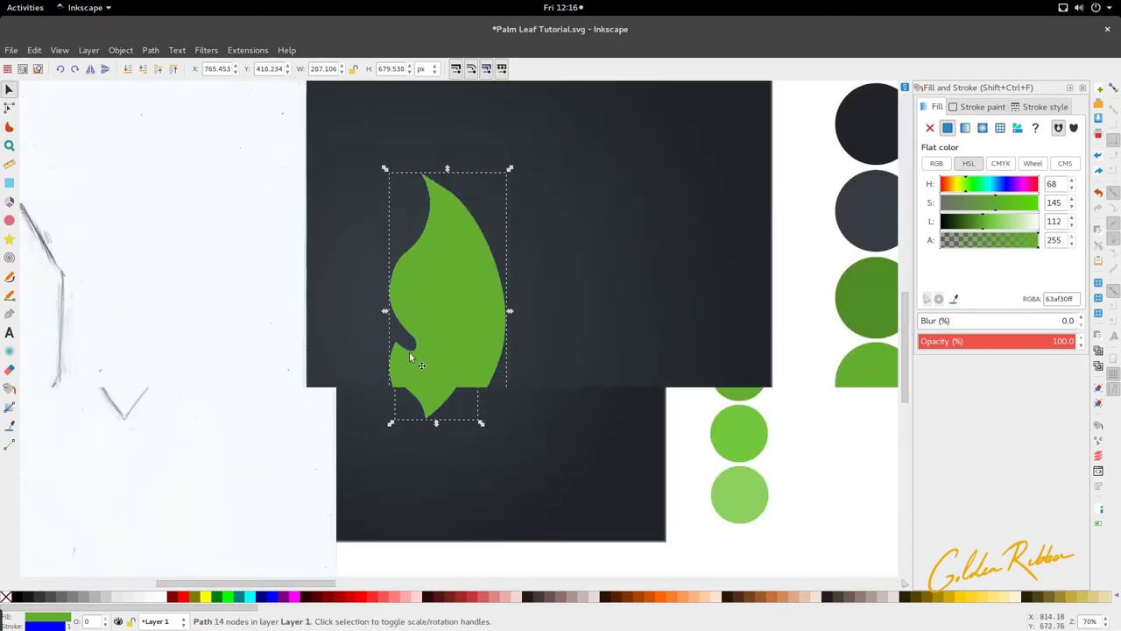
key(n)
drag(370, 475, 489, 391)
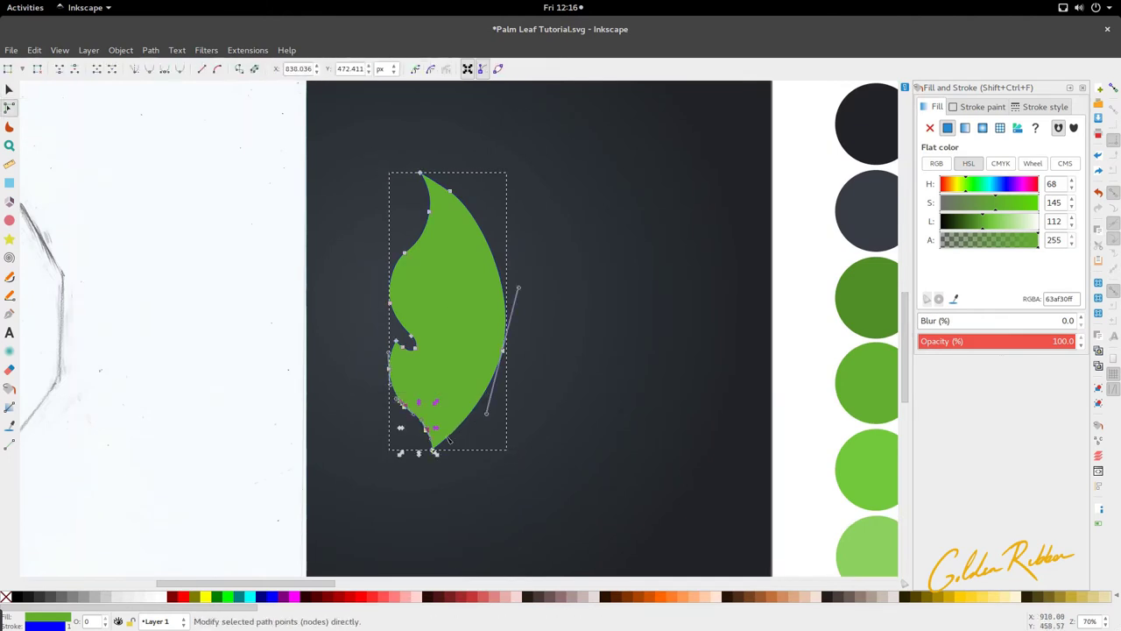
drag(432, 450, 436, 462)
click(400, 453)
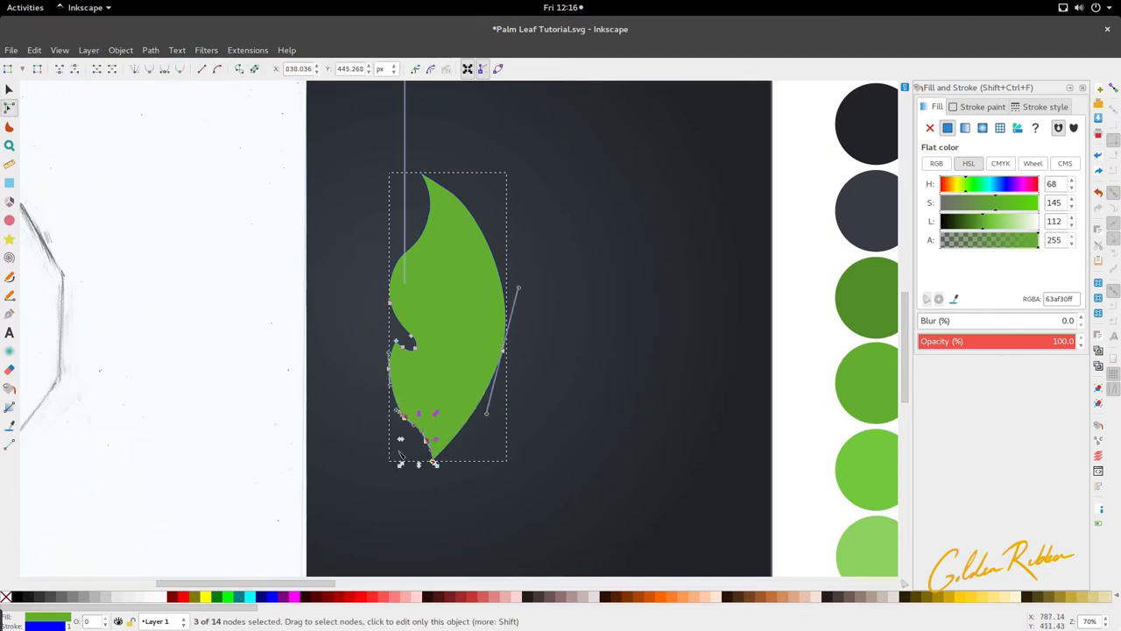
Step: Delete the extra node on the leaf's lower left edge and smooth that edge with the handle of the node above
click(409, 412)
drag(405, 419, 401, 408)
key(Delete)
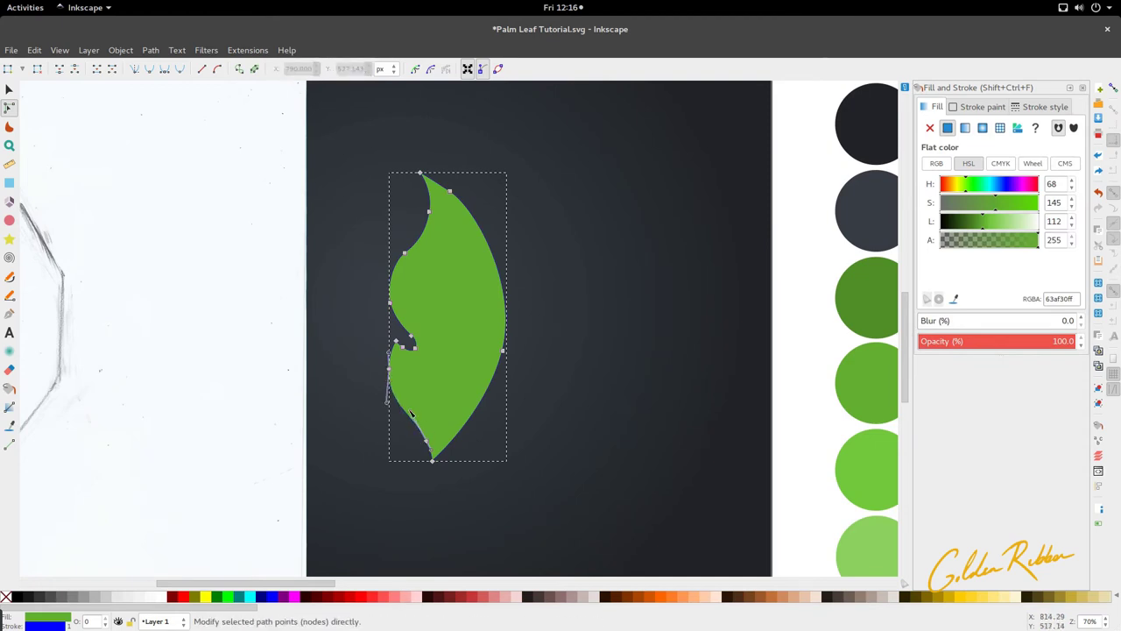
key(bar)
drag(388, 404, 390, 394)
click(418, 462)
Step: Shorten the handle of the upper right edge node on its side facing the leaf's top tip
scroll(442, 293, up, 3)
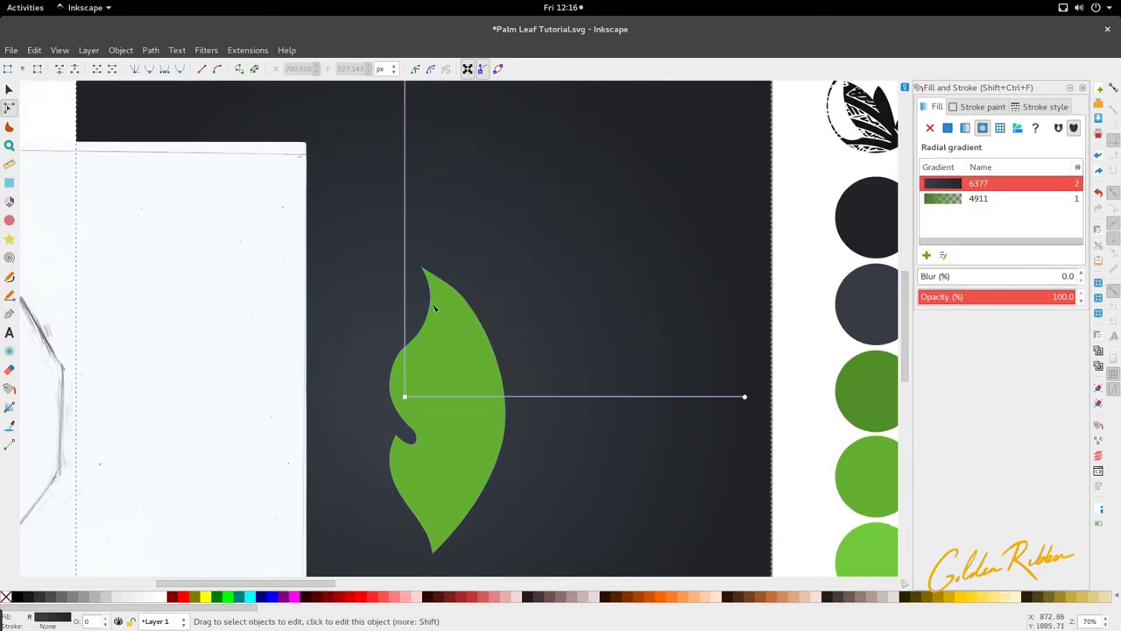
click(446, 293)
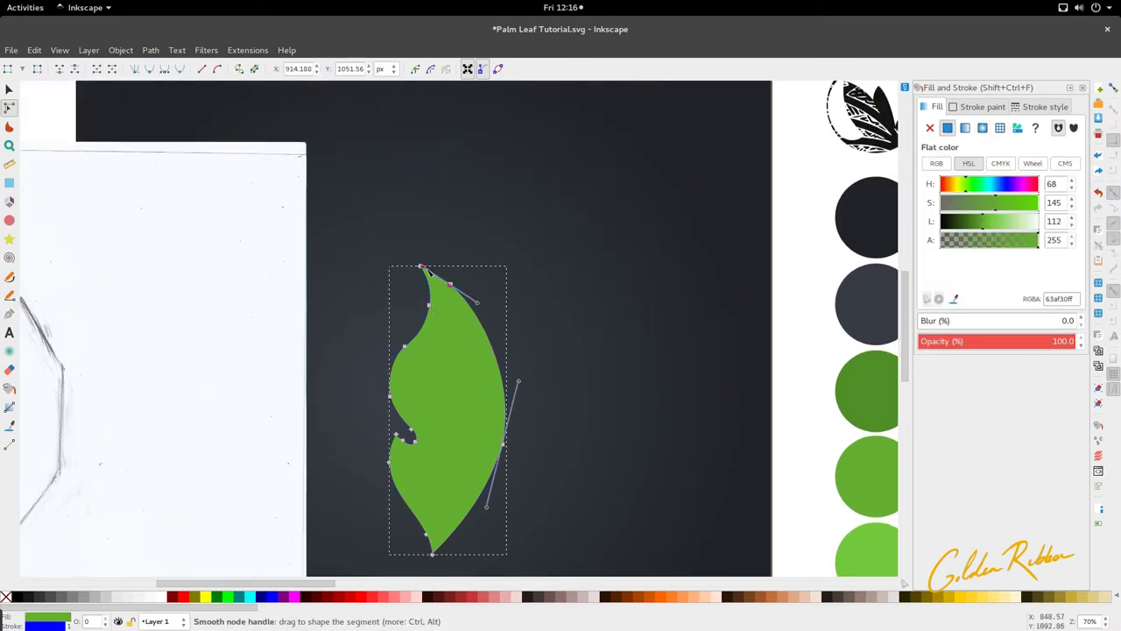
drag(441, 276, 430, 272)
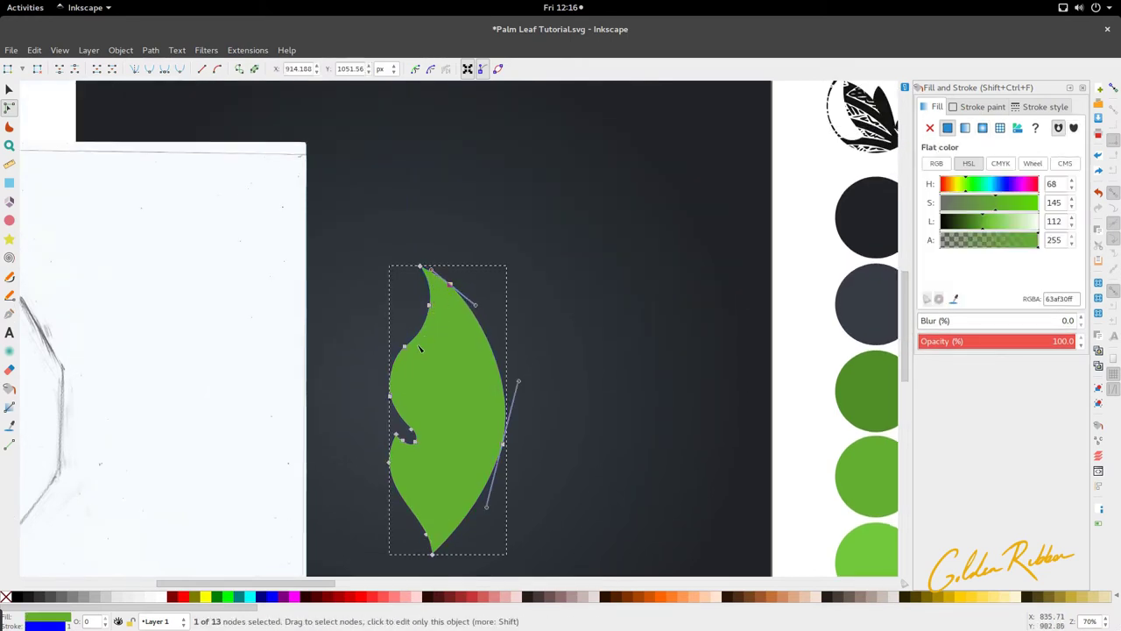
Step: Nudge the left edge node below the top tip slightly left and smooth the curve with the next node's upper handle
scroll(424, 331, up, 2)
click(433, 278)
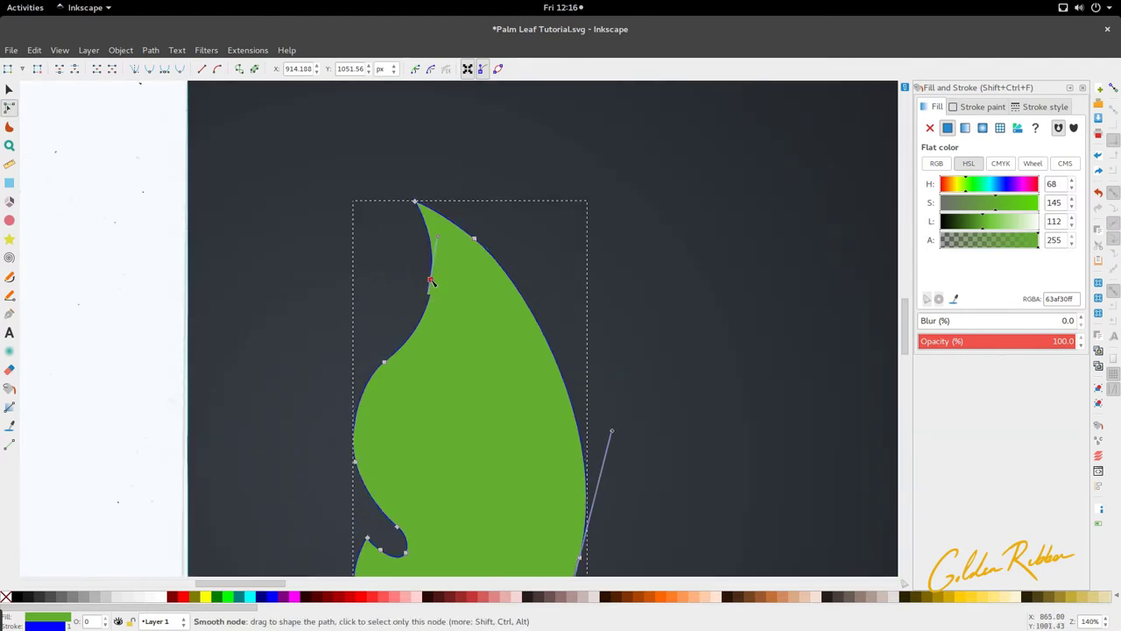
drag(433, 278, 429, 279)
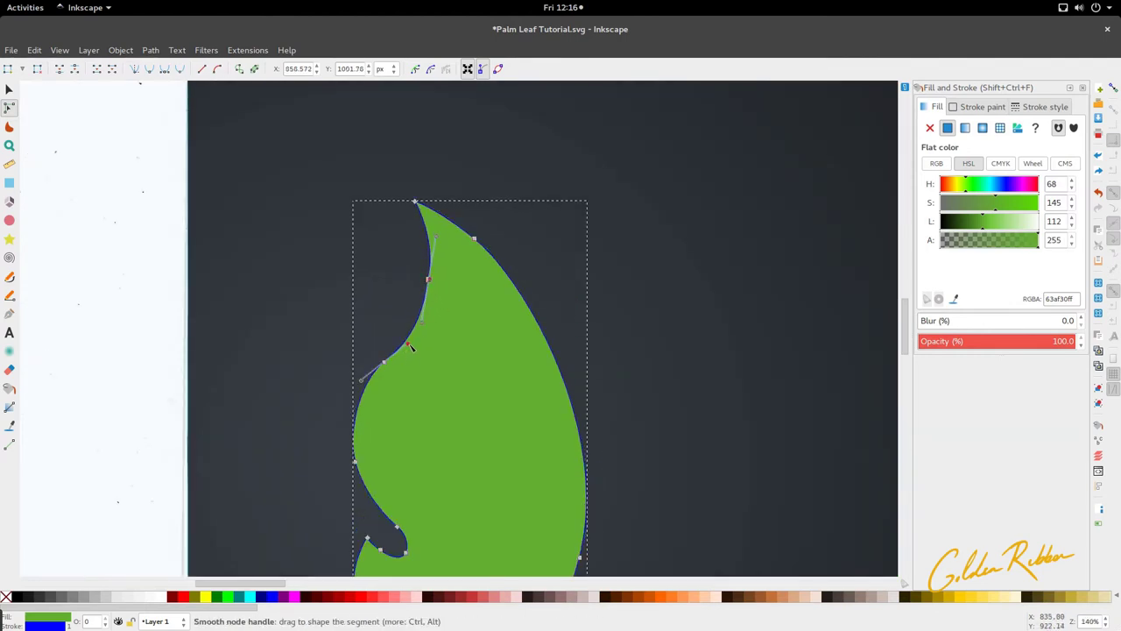
drag(412, 342, 411, 344)
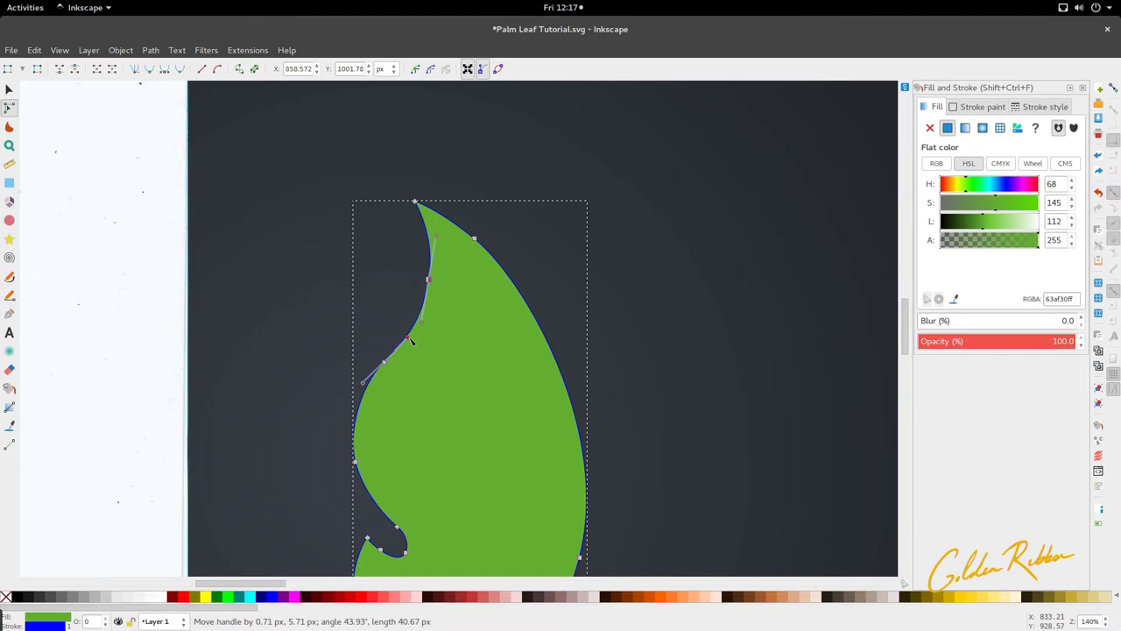
click(405, 280)
Step: Examine the reshaped leaf's outline and nodes against the dark background and beside the pencil sketch
scroll(578, 241, down, 4)
key(s)
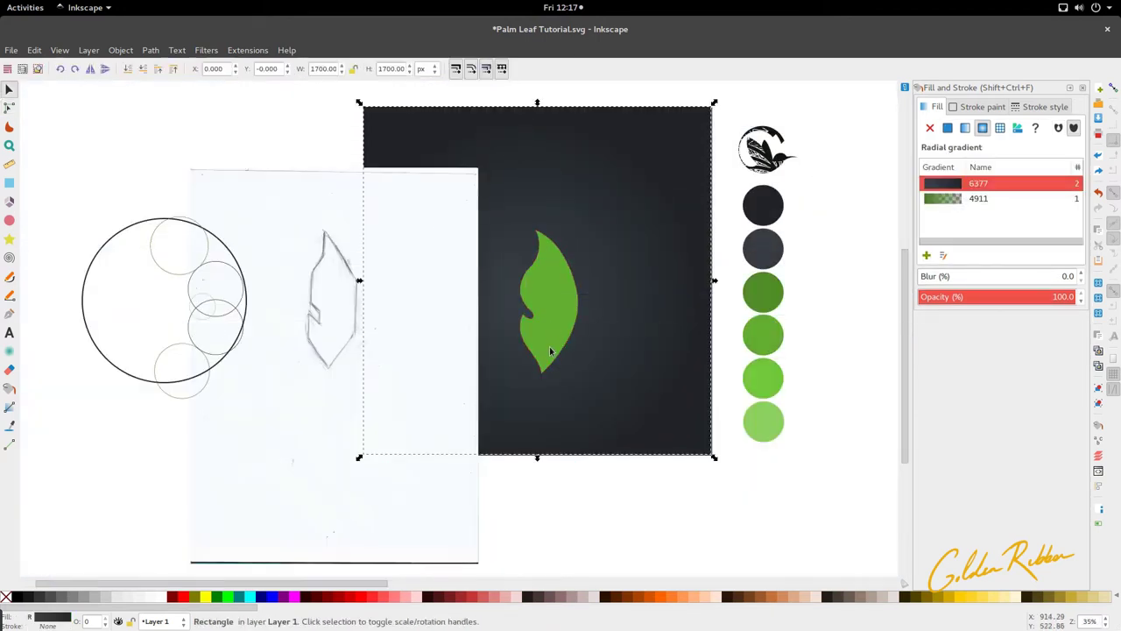
scroll(550, 348, down, 2)
scroll(545, 289, up, 2)
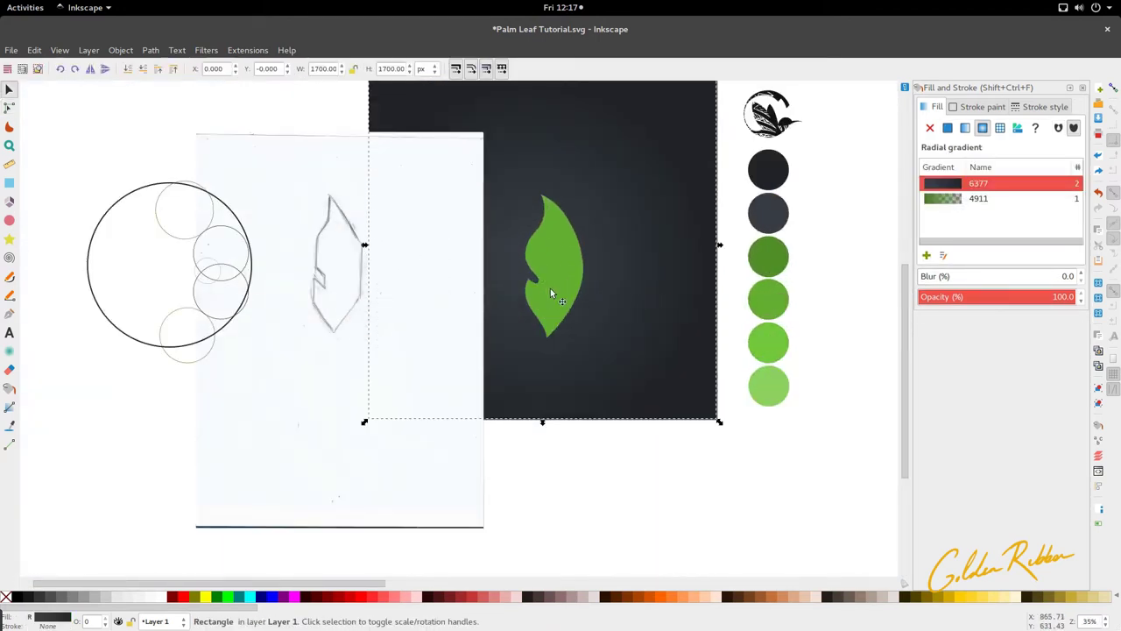
scroll(573, 259, up, 3)
double_click(576, 262)
scroll(517, 265, down, 2)
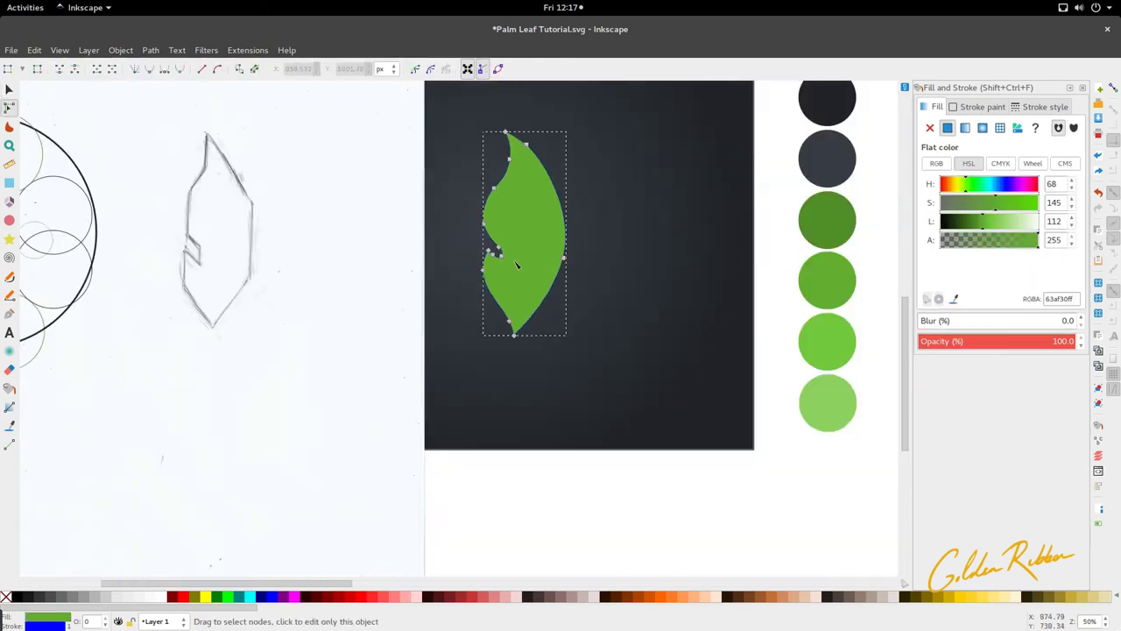
scroll(517, 264, down, 2)
key(s)
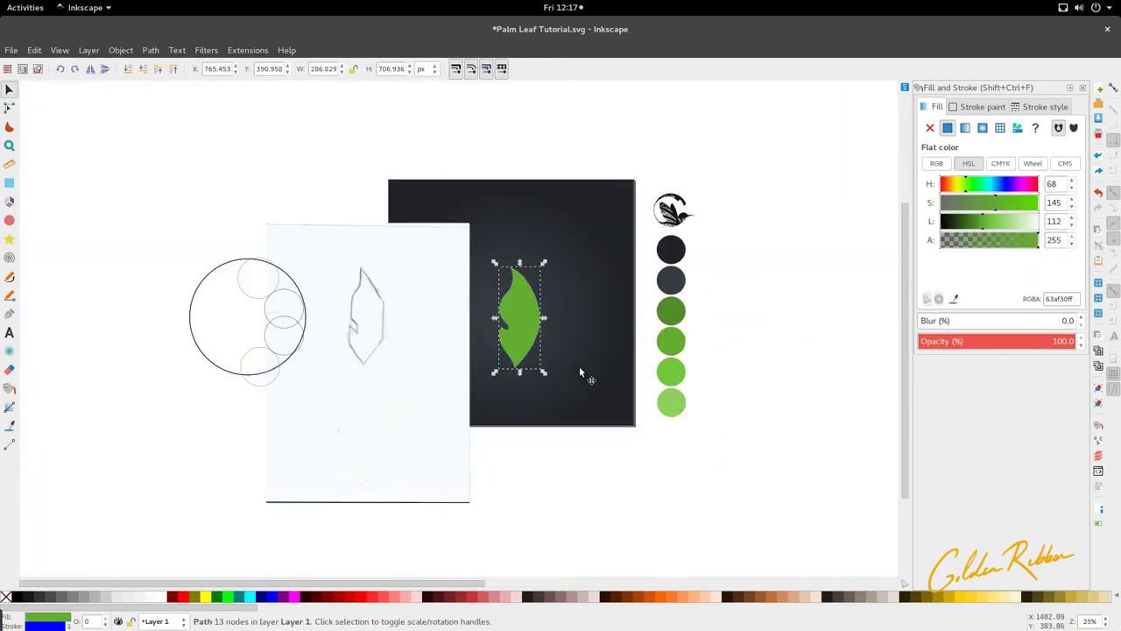
scroll(529, 333, up, 1)
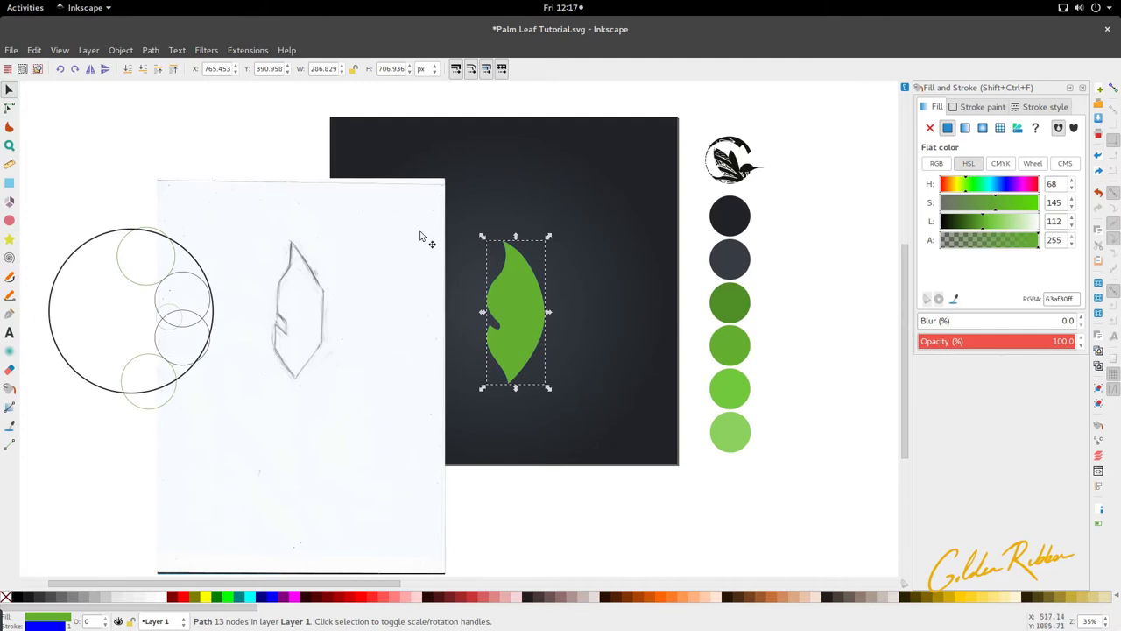
Step: Set up the Bezier pen for Spiro paths with the Triangle in shape
click(152, 50)
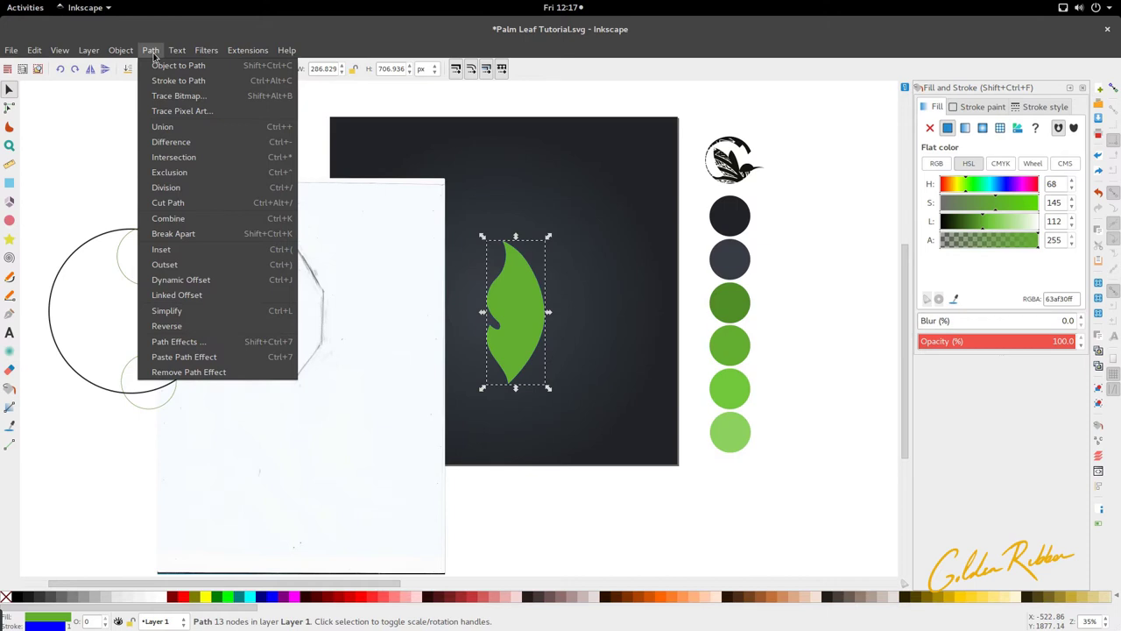
click(9, 107)
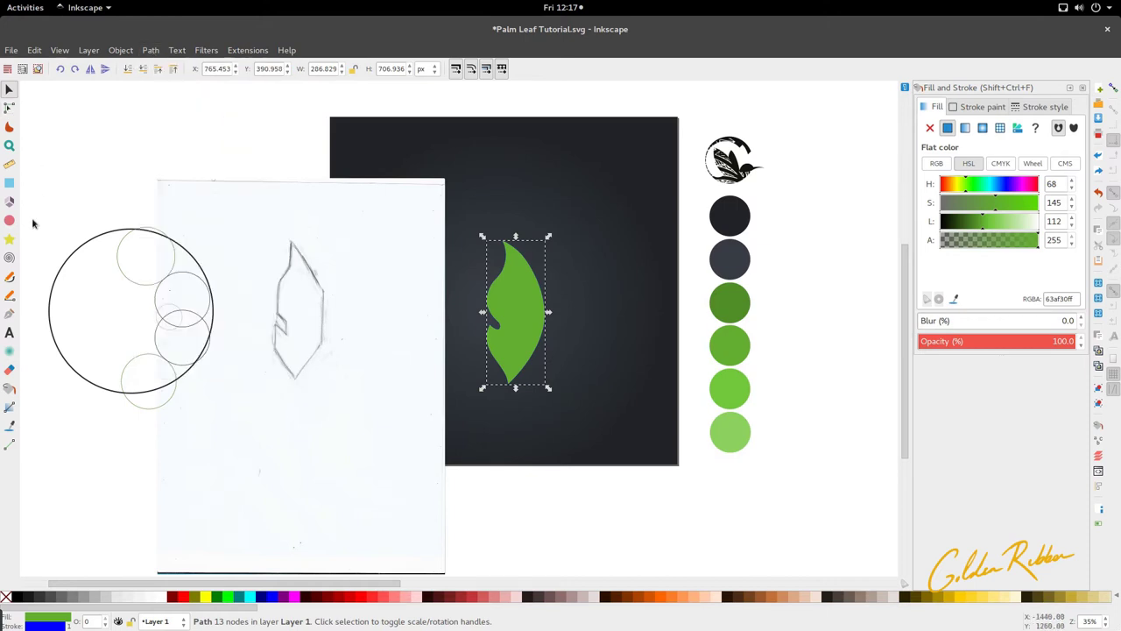
click(10, 295)
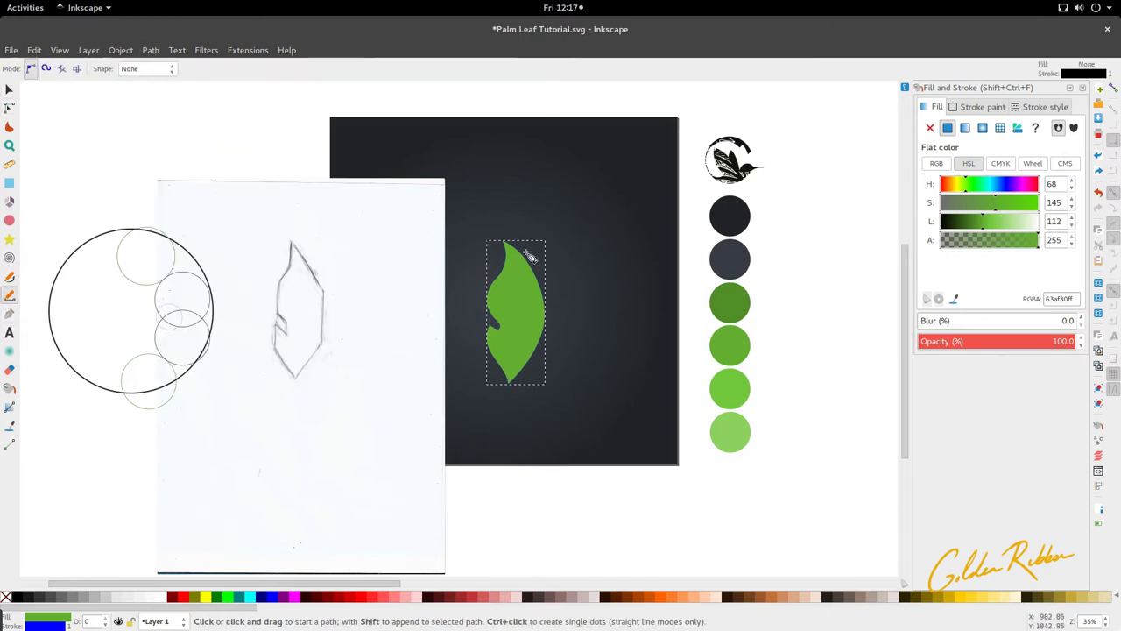
click(47, 69)
click(161, 70)
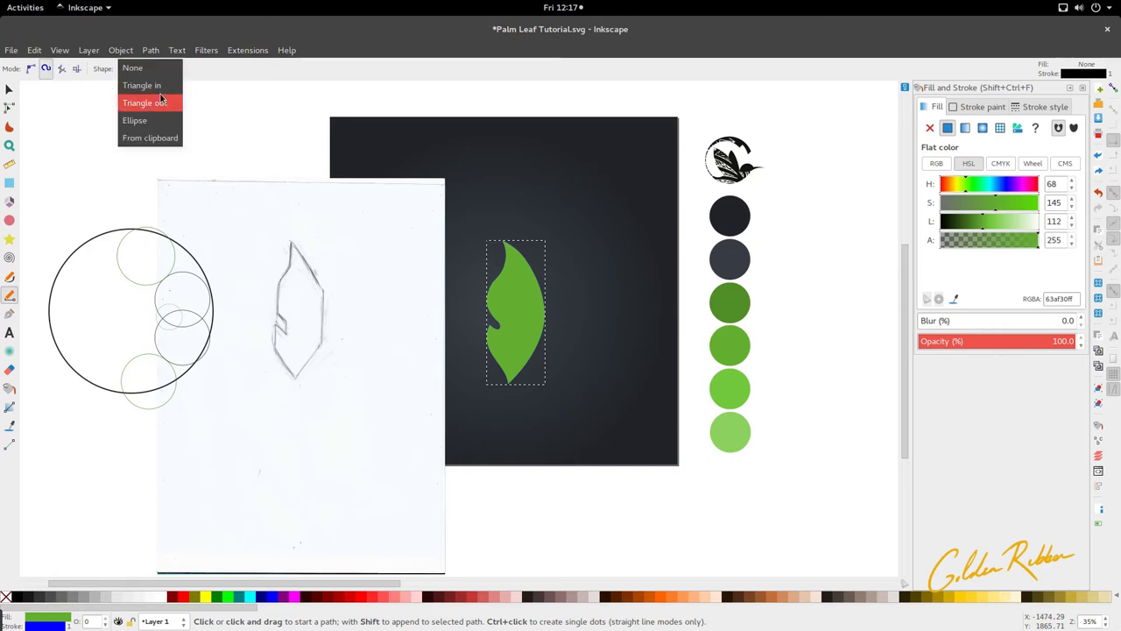
click(143, 85)
Step: Try to draw a curved stem path from below the leaf's bottom tip, along its right edge, to near the top tip
scroll(569, 355, up, 1)
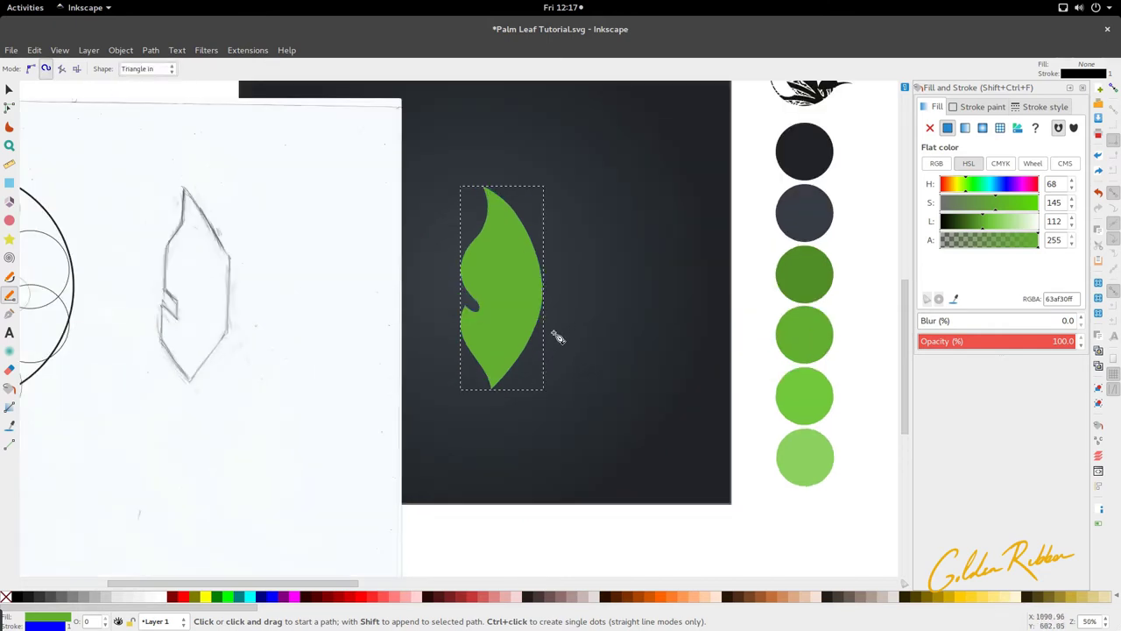
scroll(558, 337, up, 2)
key(s)
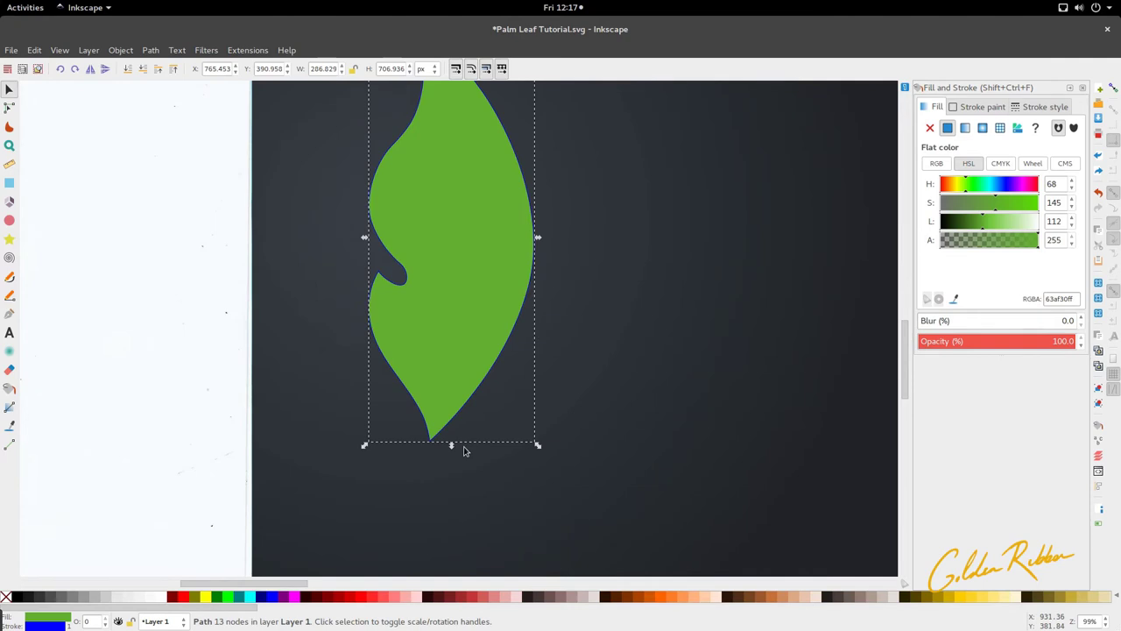
key(b)
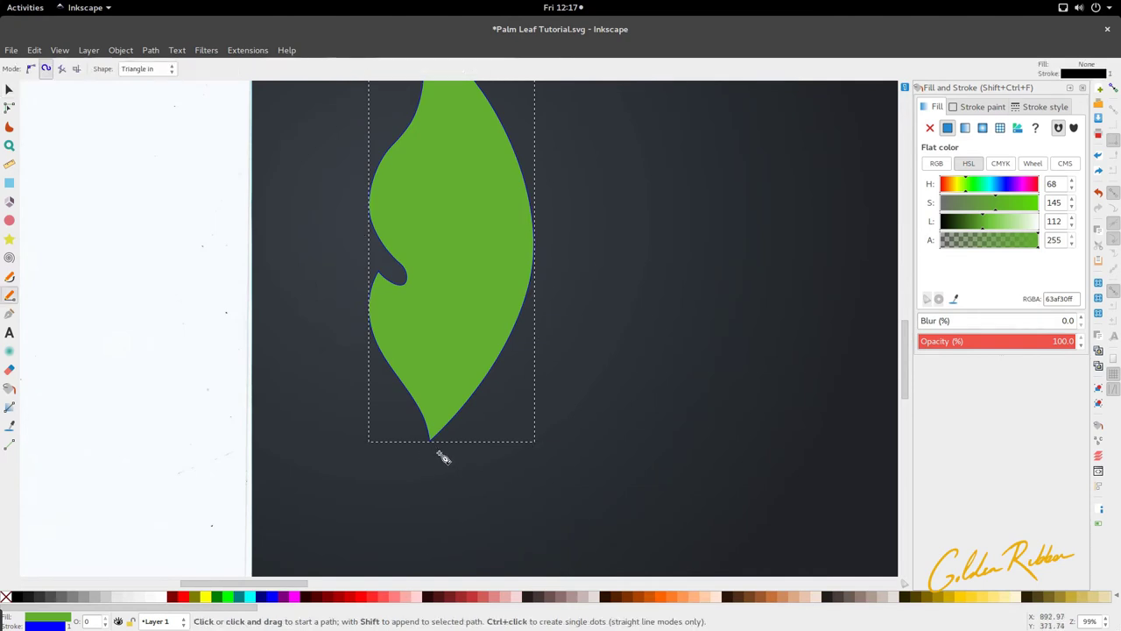
click(420, 465)
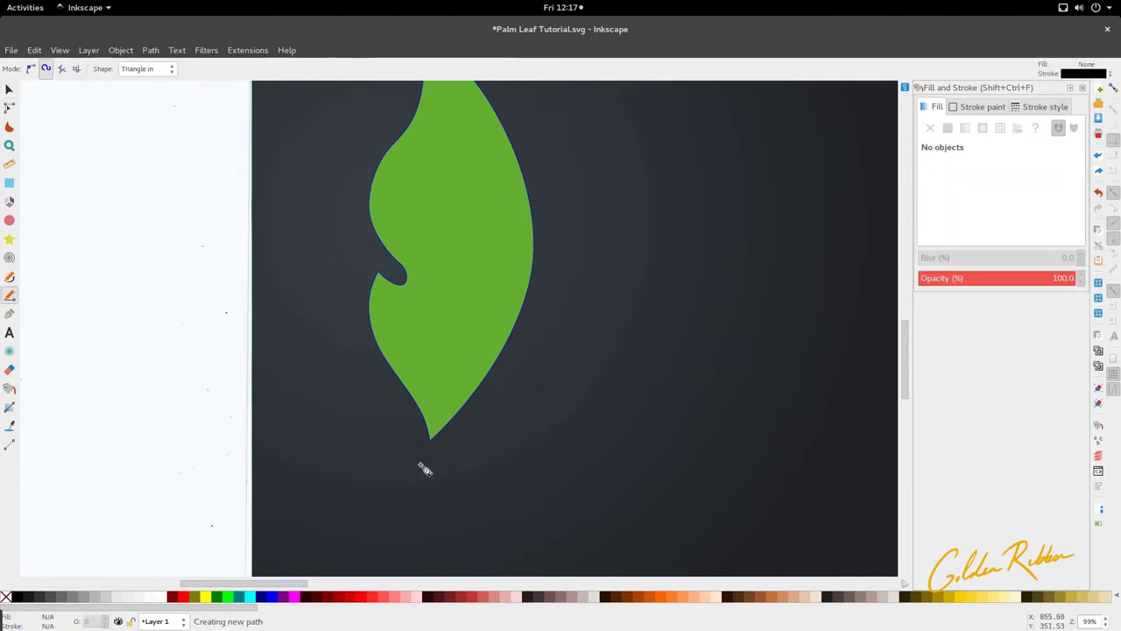
scroll(427, 457, down, 2)
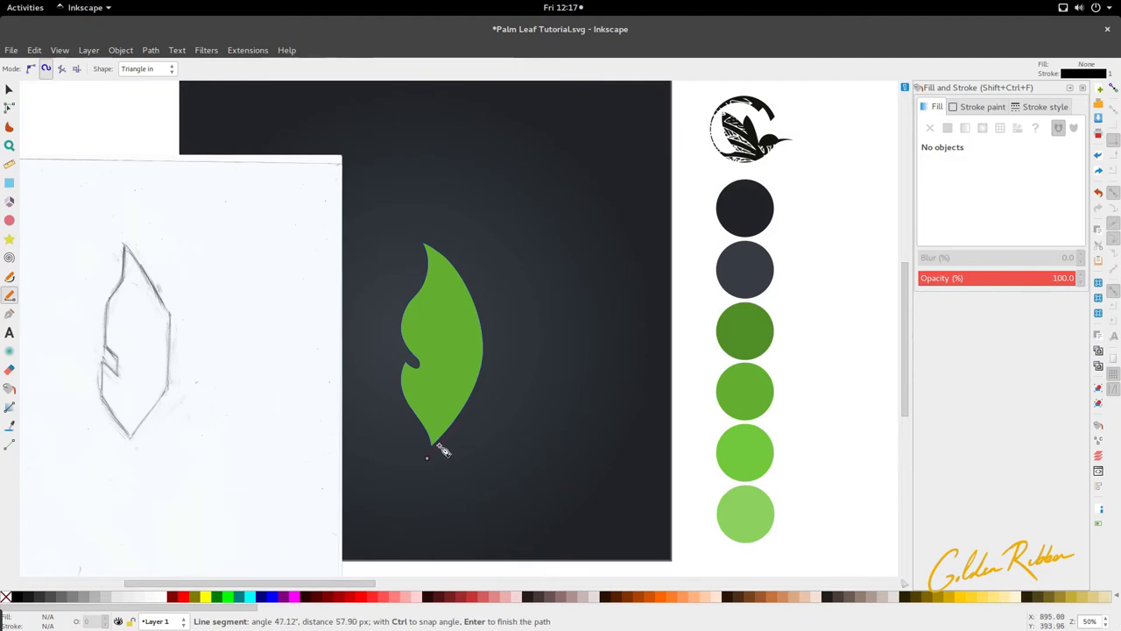
drag(488, 377, 502, 301)
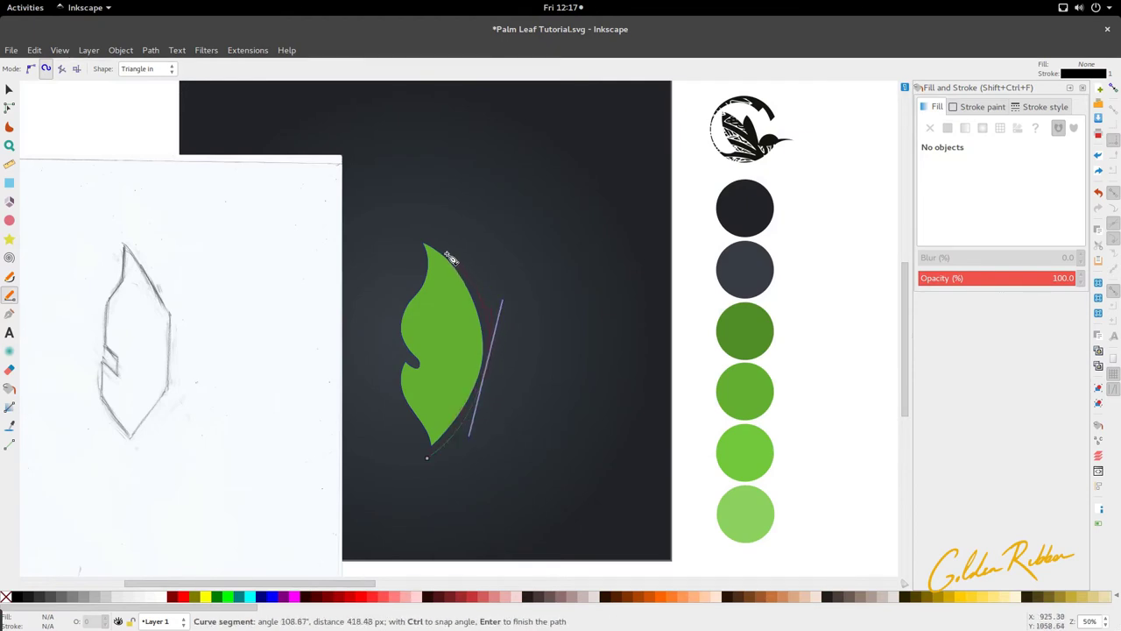
drag(446, 251, 441, 248)
double_click(441, 248)
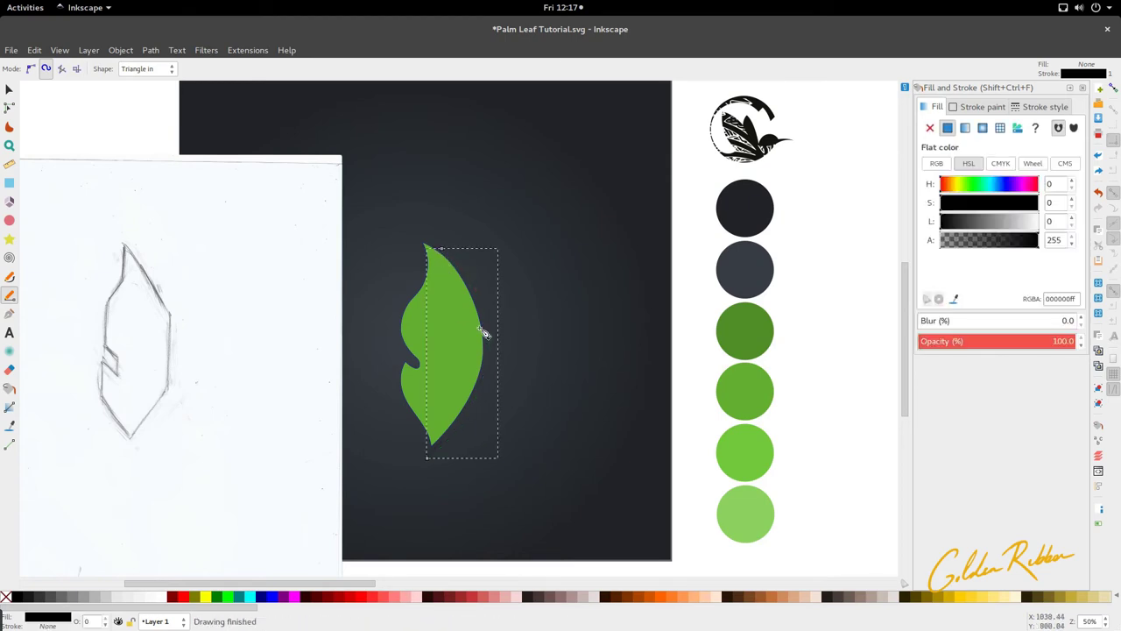
key(s)
key(Escape)
Step: Draw a tapered Spiro stem close to the leaf's right edge, from below the bottom tip to beside the top tip
key(b)
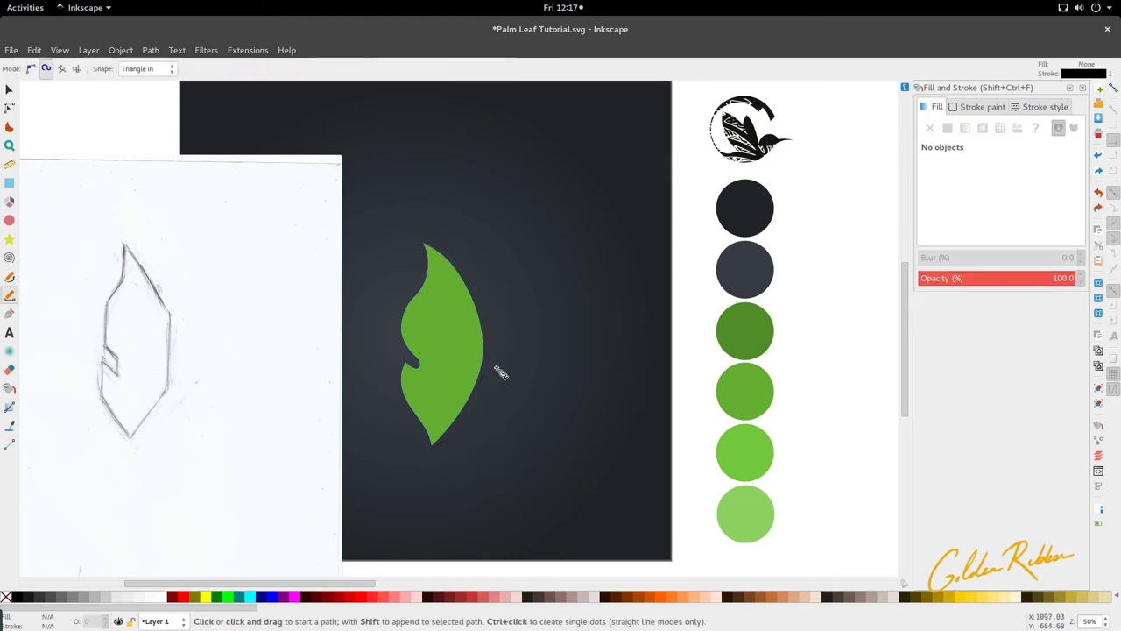
click(424, 460)
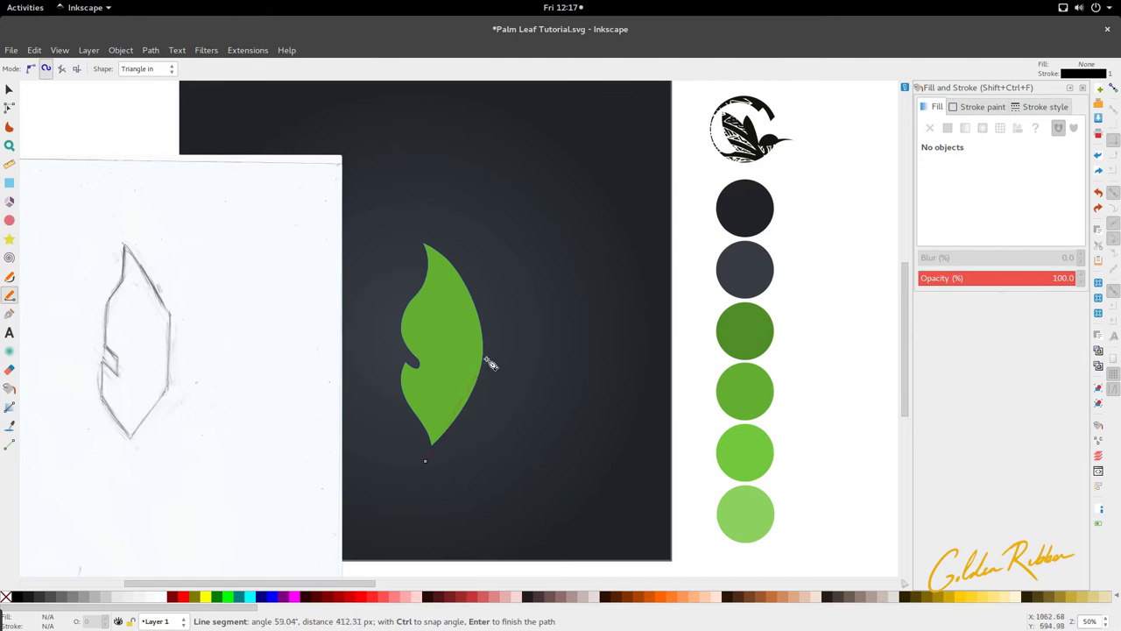
drag(487, 355, 445, 253)
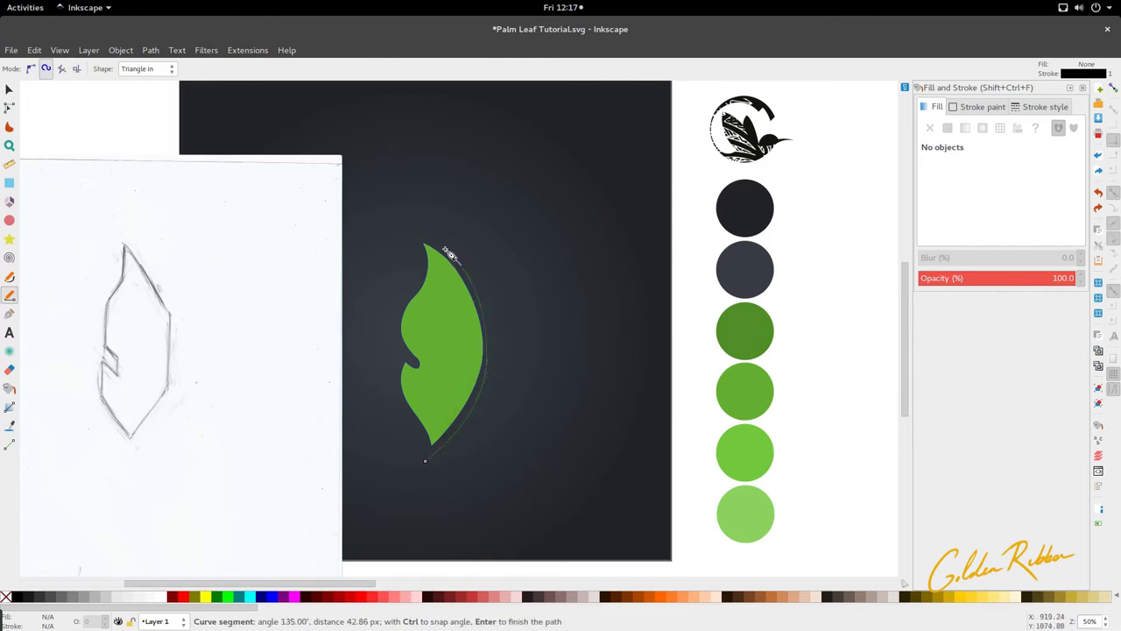
key(Return)
key(s)
key(3)
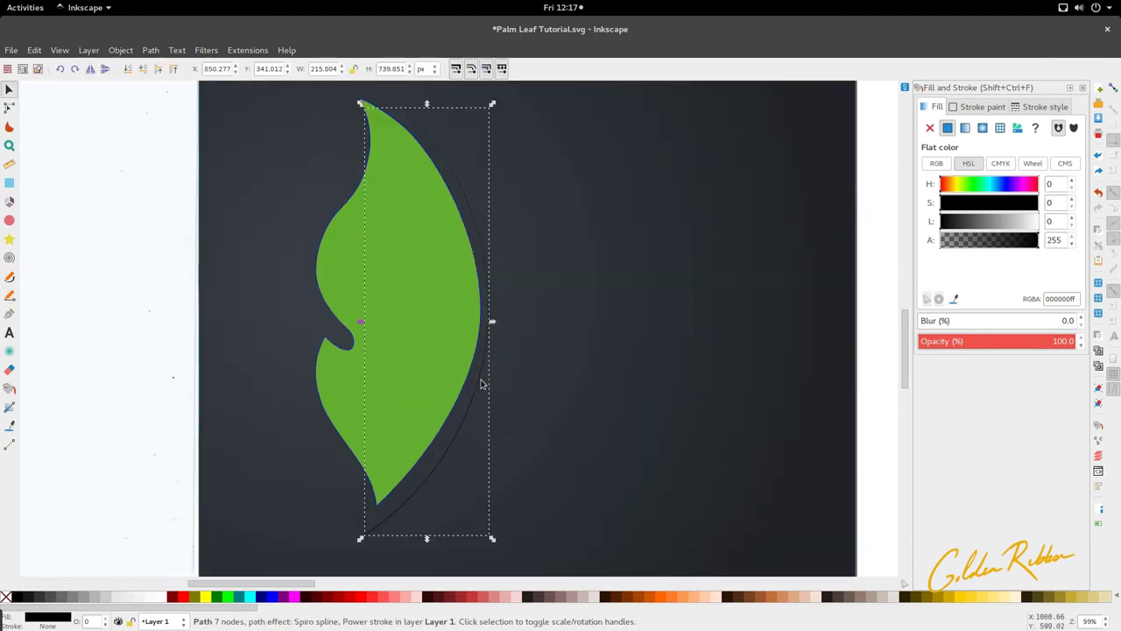
Step: Move the leaf's right edge inward and adjust its lower curve to leave a gap beside the stem
key(n)
drag(478, 351, 469, 351)
drag(446, 448, 444, 456)
key(s)
scroll(495, 362, down, 2)
key(3)
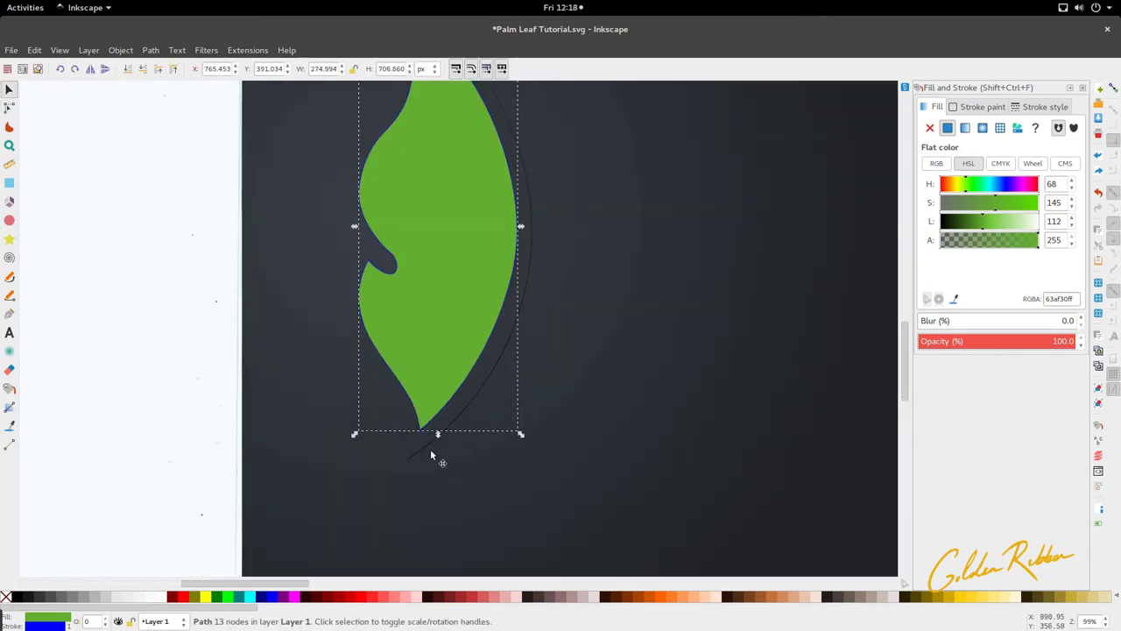
Step: Widen the stem's power stroke at its lower end, keeping the taper towards the top
click(430, 448)
key(n)
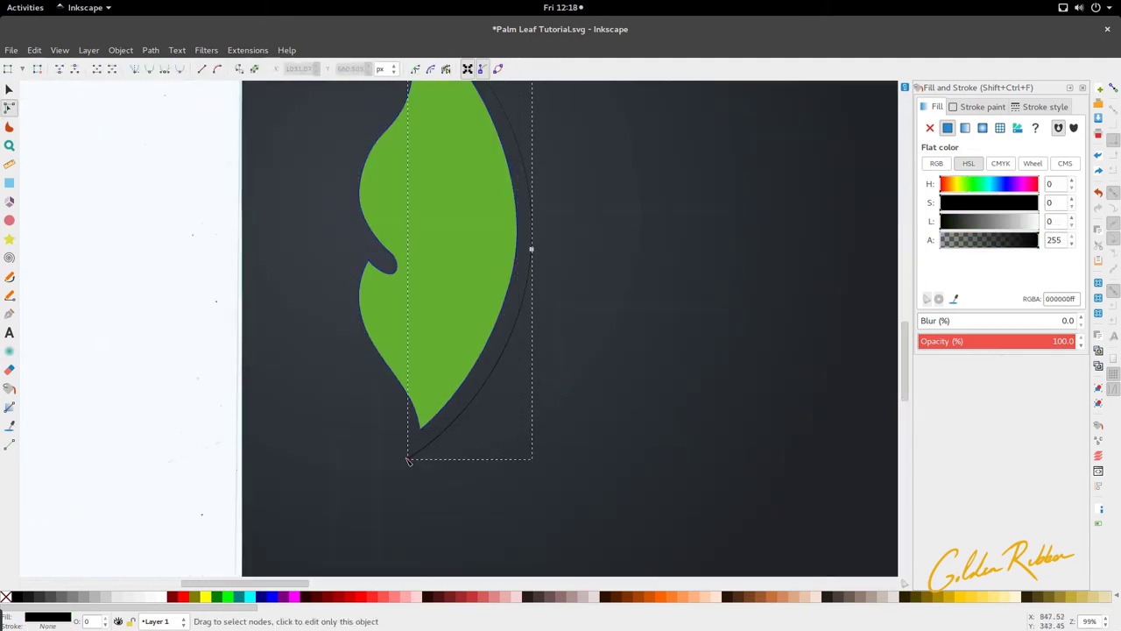
drag(408, 460, 408, 459)
mouse_move(410, 461)
mouse_down()
mouse_move(415, 471)
mouse_move(428, 441)
mouse_up()
key(s)
scroll(424, 440, down, 1)
Step: Reposition the stem's top end node slightly lower beside the leaf's upper tip
click(428, 440)
drag(510, 148, 518, 126)
scroll(414, 164, up, 4)
key(n)
scroll(505, 141, down, 5)
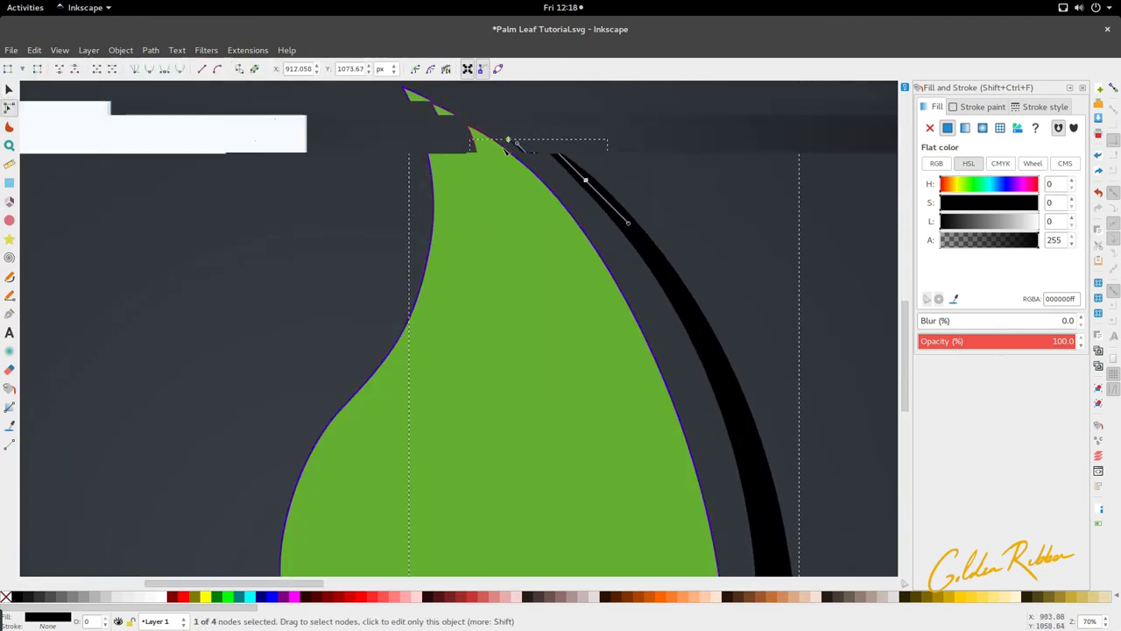
scroll(508, 158, down, 4)
key(s)
click(536, 255)
scroll(525, 228, up, 6)
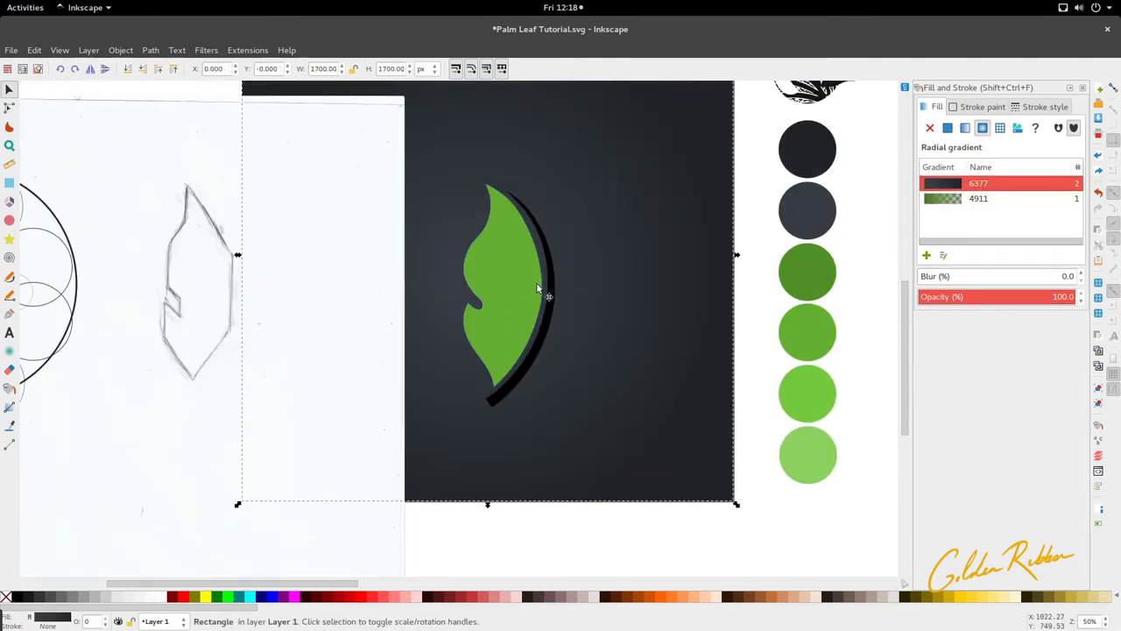
double_click(551, 265)
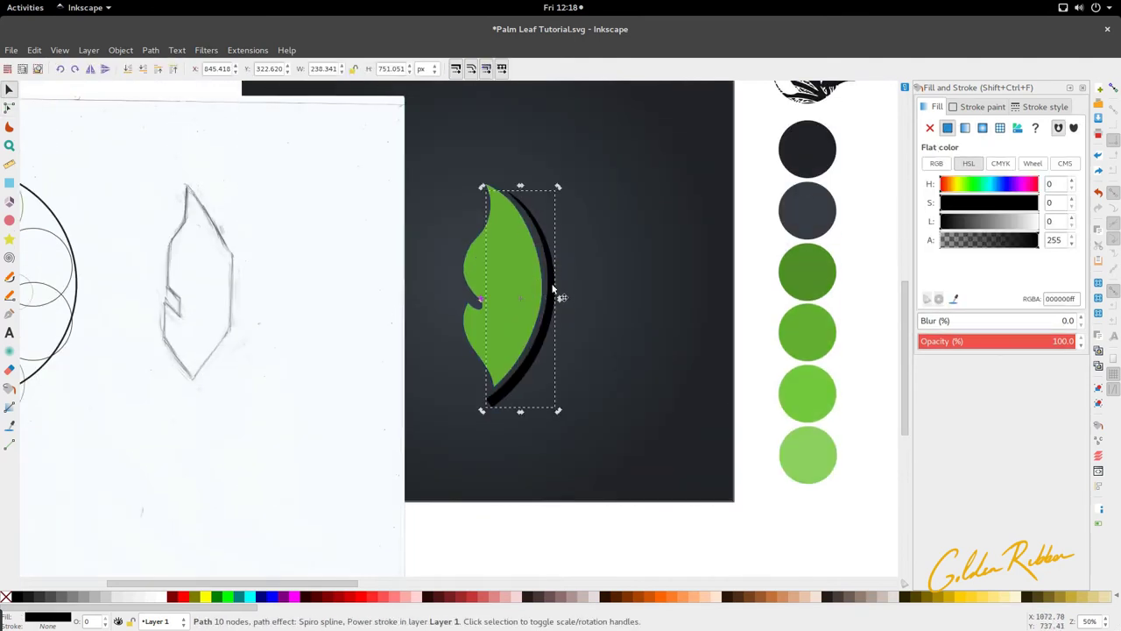
drag(559, 191, 561, 185)
Step: Adjust the upper handle of the leaf's right edge node so the edge curves slightly fuller alongside the stem
click(528, 282)
scroll(530, 259, up, 3)
double_click(544, 277)
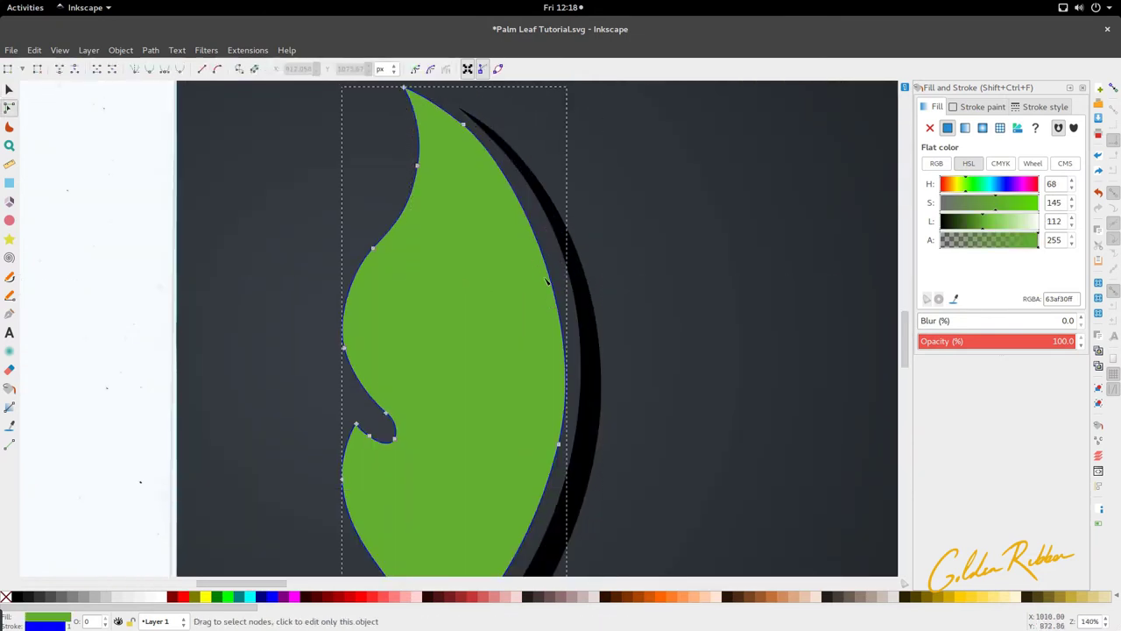
click(558, 444)
drag(588, 323, 592, 311)
key(s)
scroll(578, 277, down, 4)
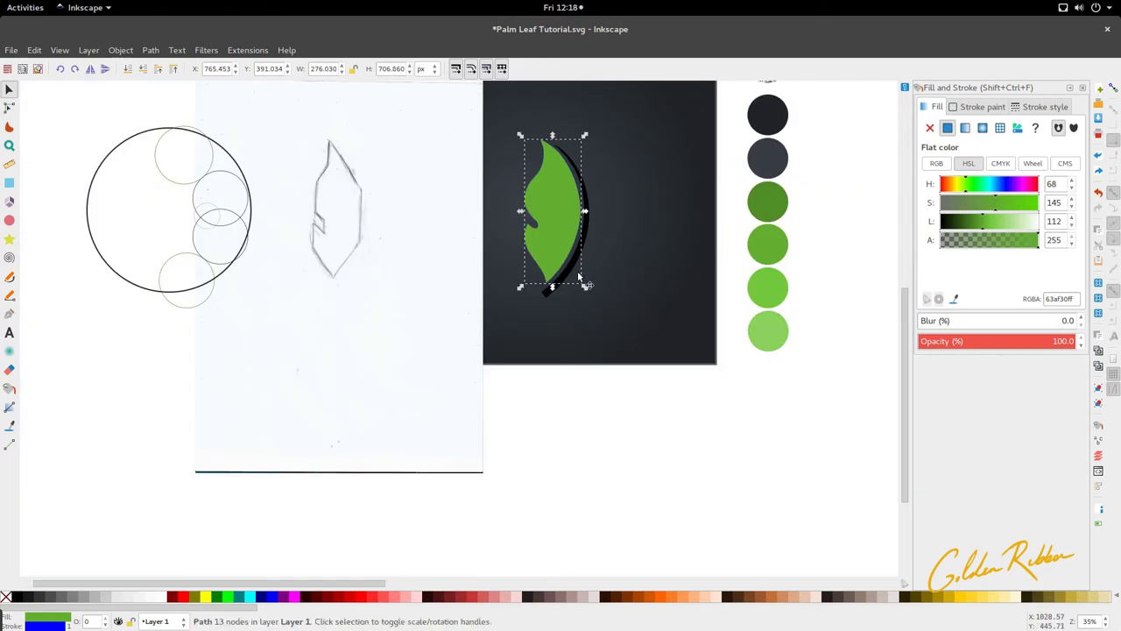
Step: Extend the stem's lower end node further down past the leaf's bottom tip
scroll(524, 304, up, 2)
double_click(556, 292)
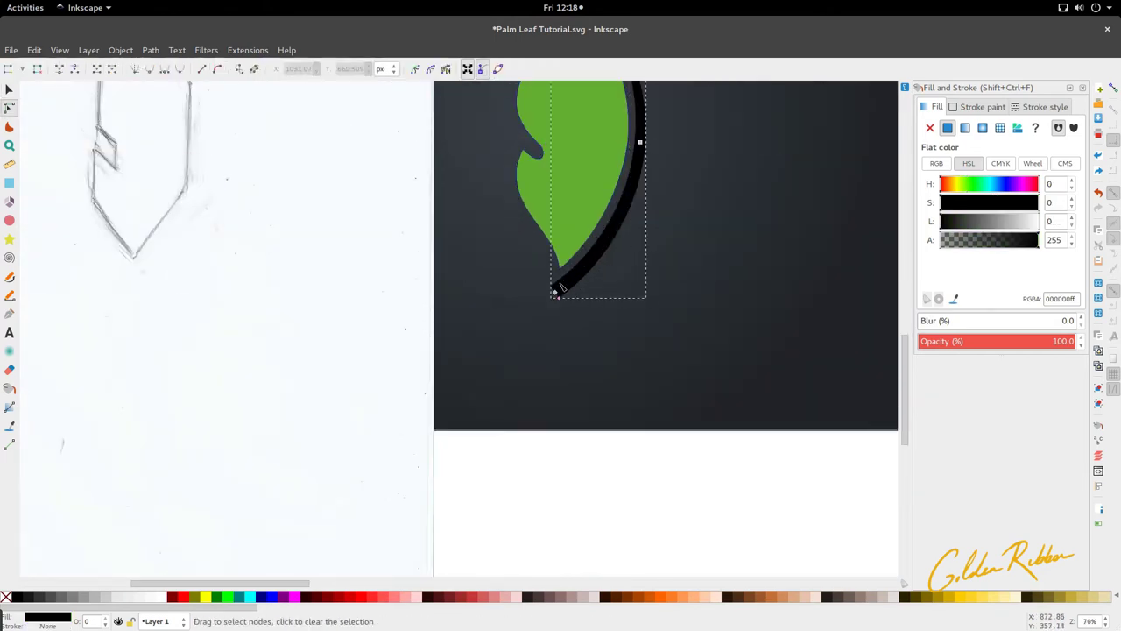
click(549, 298)
drag(549, 299, 370, 321)
key(s)
scroll(537, 268, down, 3)
scroll(537, 271, up, 3)
Step: Select the leaf and stem together and move them up and left to the middle of the dark background
click(471, 452)
drag(487, 455, 577, 267)
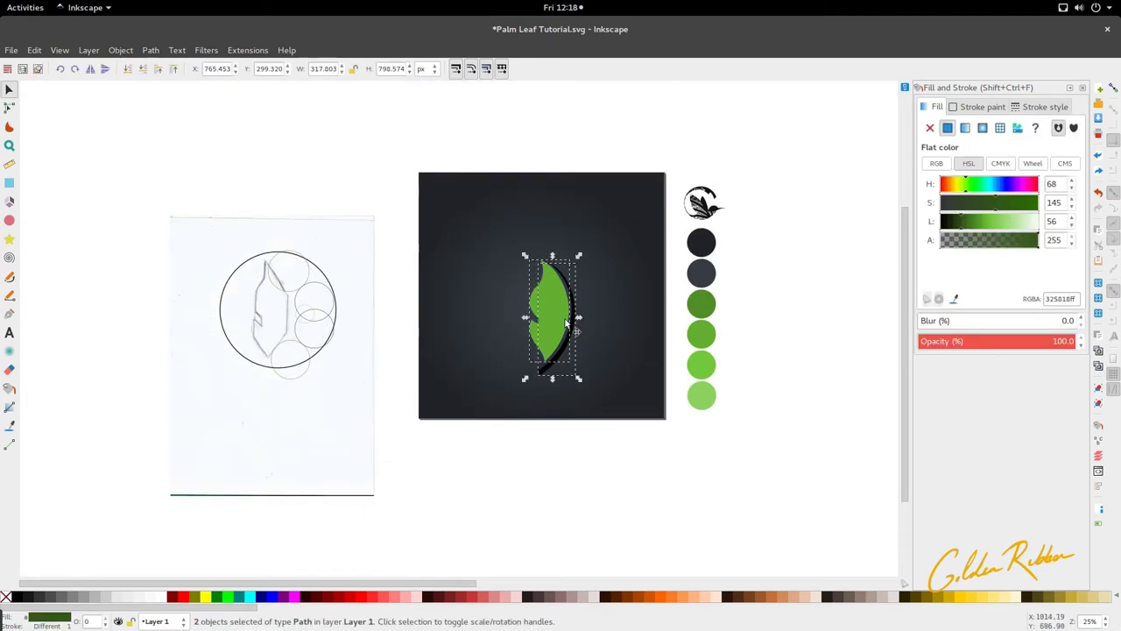
drag(566, 324, 554, 305)
click(564, 422)
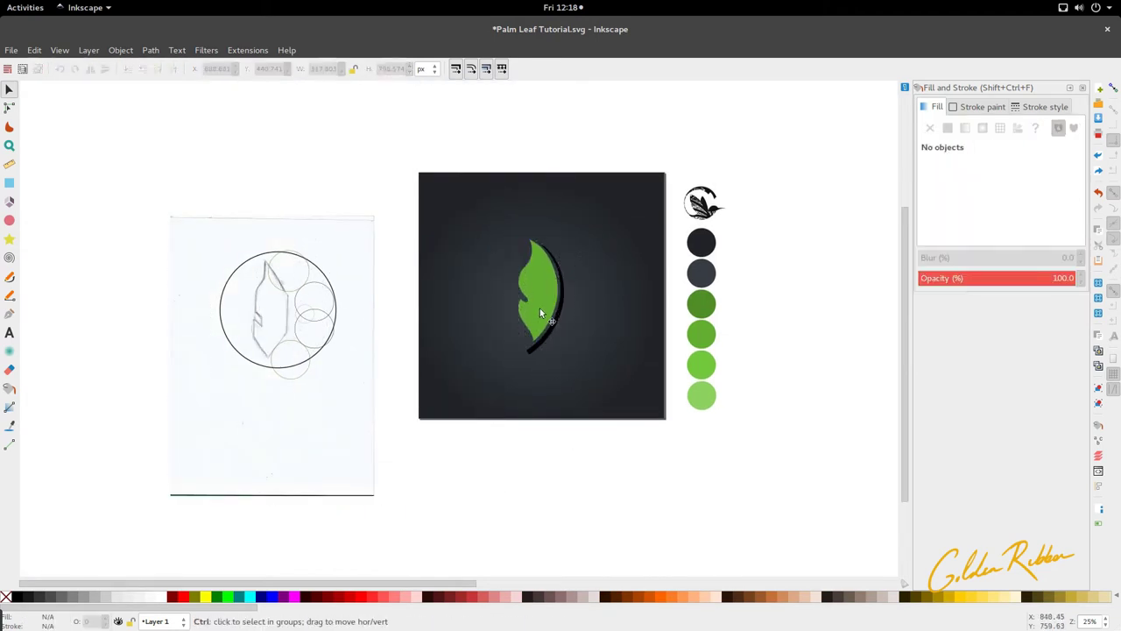
Step: Narrow the leaf's left notch by moving its upper node down and shortening the inner end node's upper handle
scroll(540, 307, up, 3)
scroll(585, 351, down, 4)
scroll(589, 332, up, 3)
key(n)
click(583, 326)
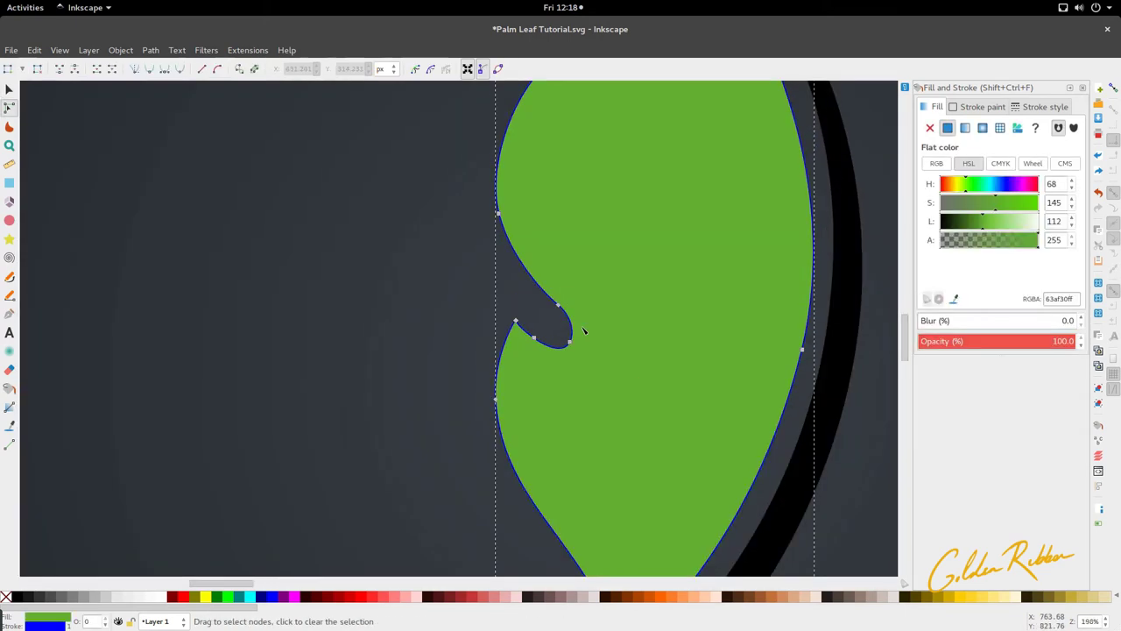
drag(558, 320, 556, 322)
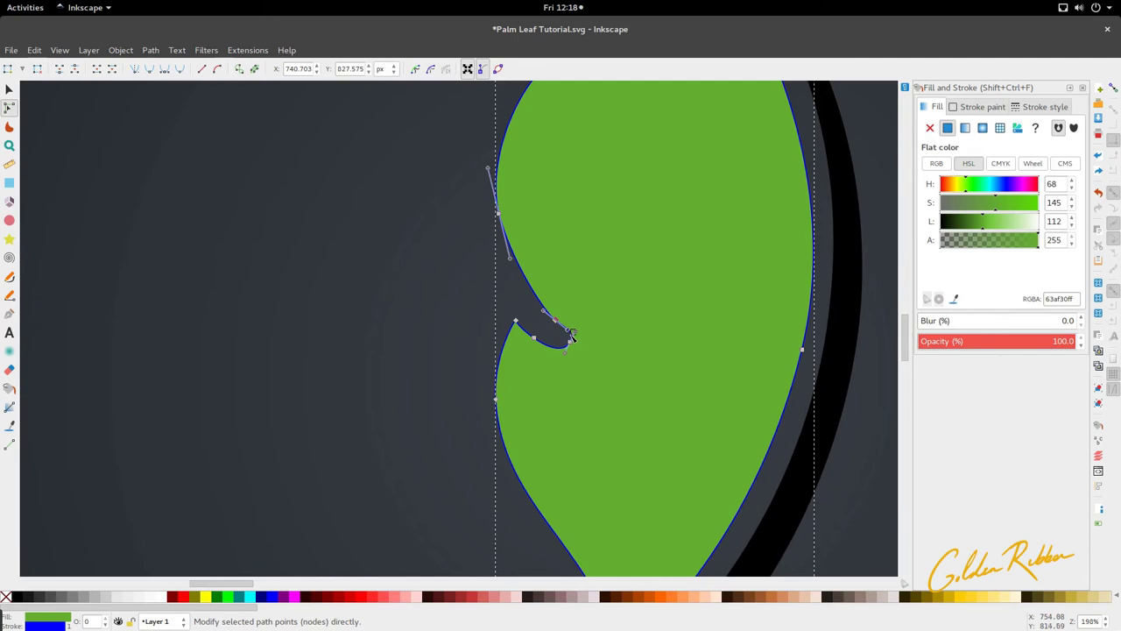
scroll(575, 340, up, 4)
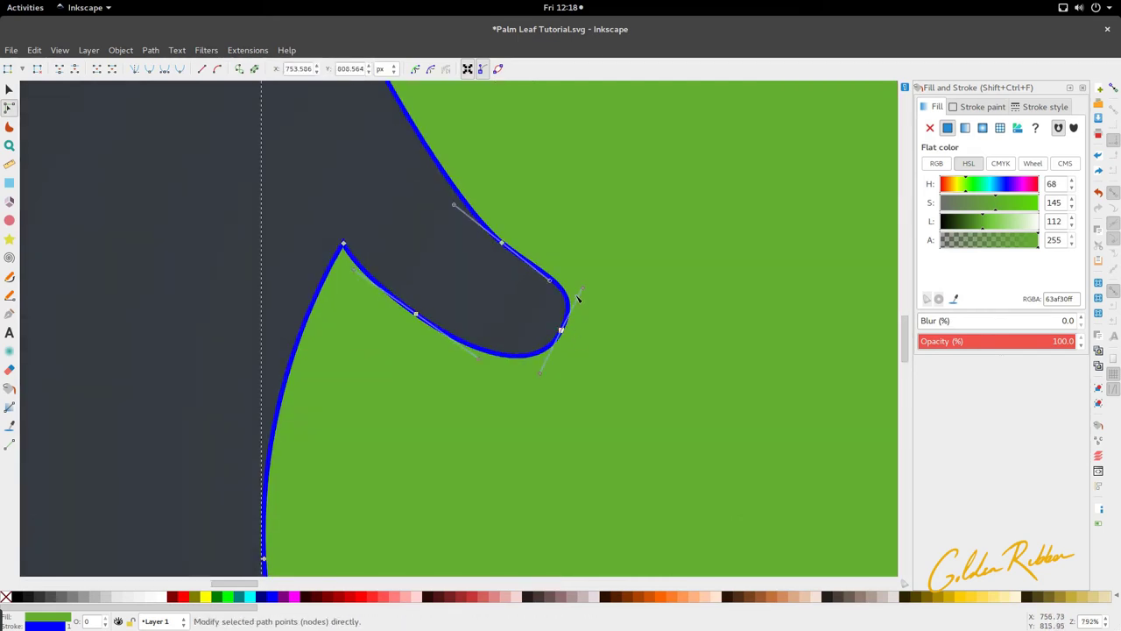
mouse_move(581, 291)
mouse_down()
mouse_move(573, 352)
mouse_move(582, 303)
mouse_move(573, 307)
mouse_up()
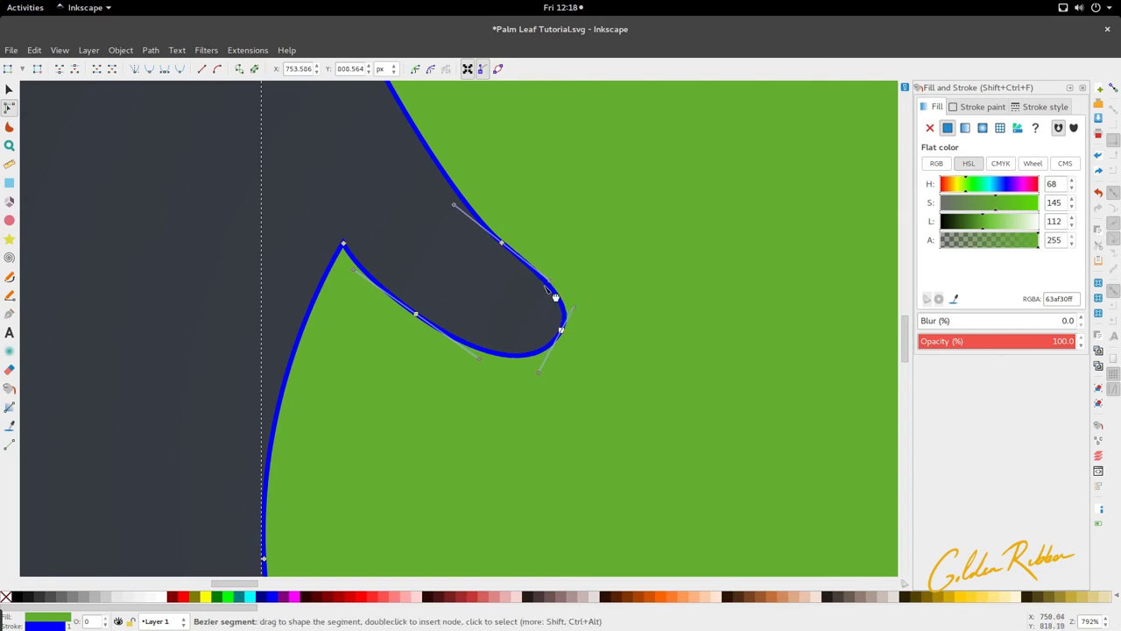
drag(501, 242, 497, 255)
key(s)
scroll(522, 282, down, 5)
scroll(523, 282, up, 1)
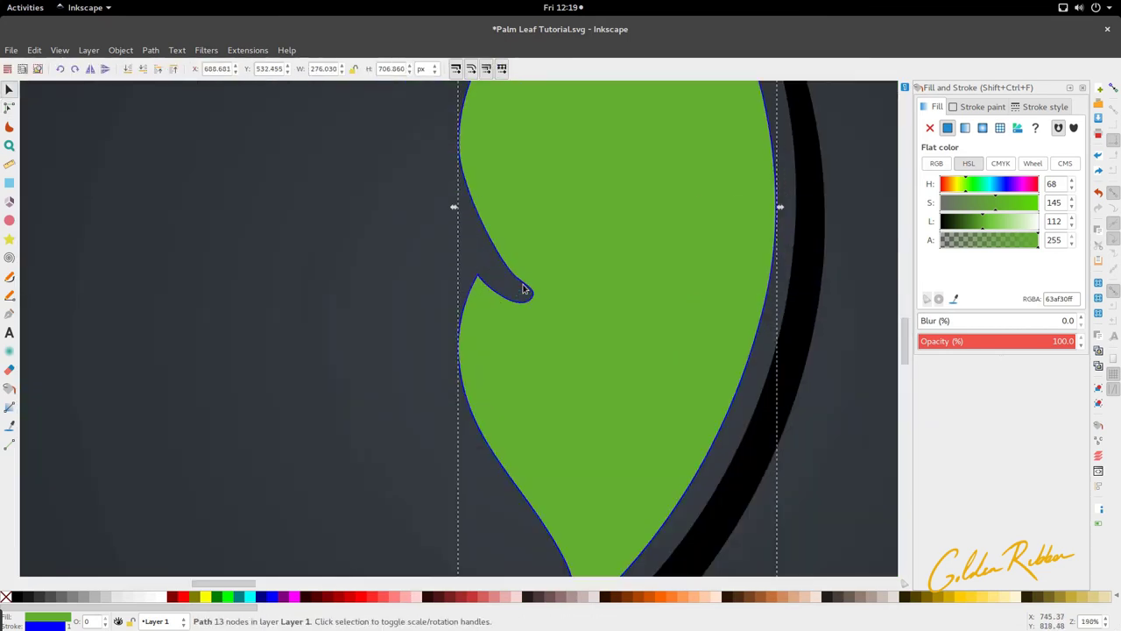
Step: Shift the notch's upper node up and left and realign its handle to smooth the notch's upper edge
key(Escape)
click(523, 283)
key(n)
drag(515, 276, 507, 267)
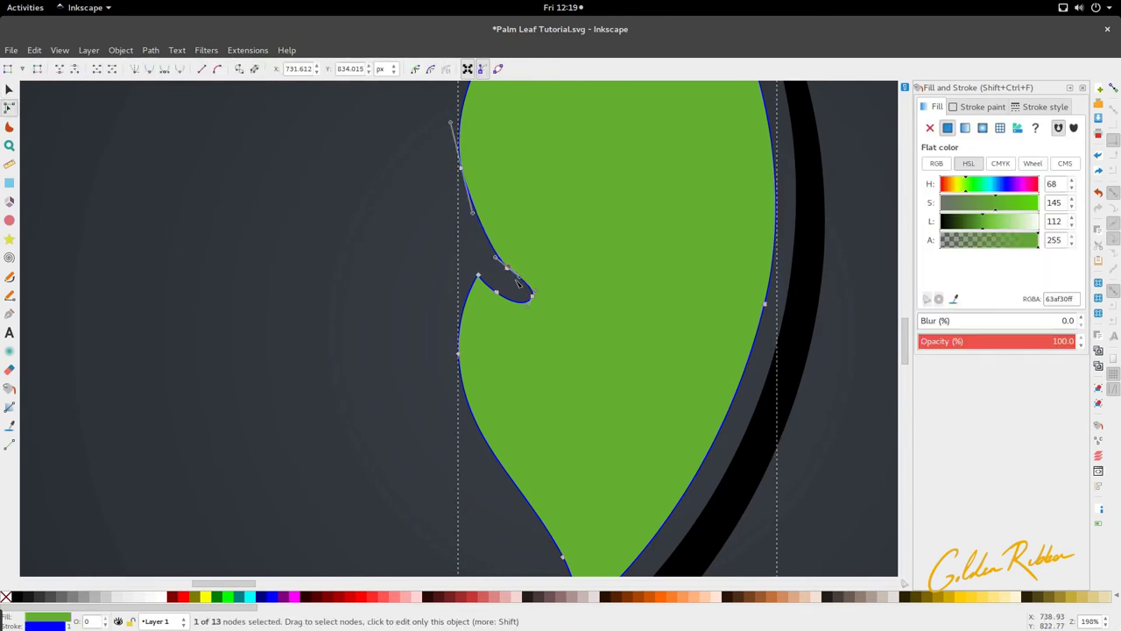
drag(518, 280, 525, 291)
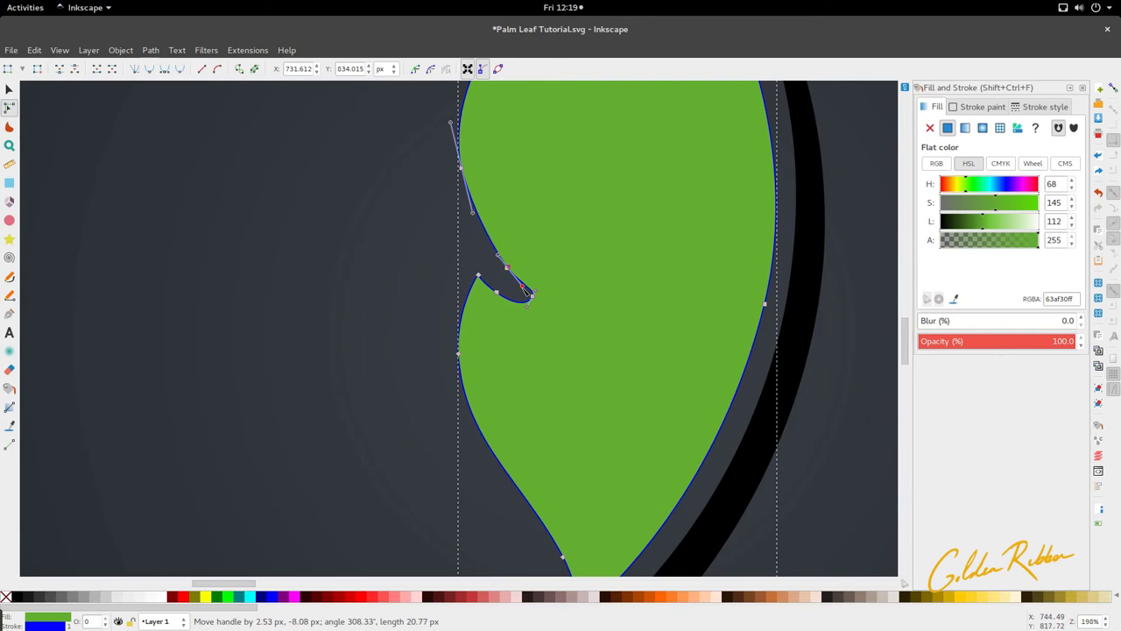
key(s)
click(459, 256)
scroll(469, 252, down, 2)
scroll(477, 244, up, 1)
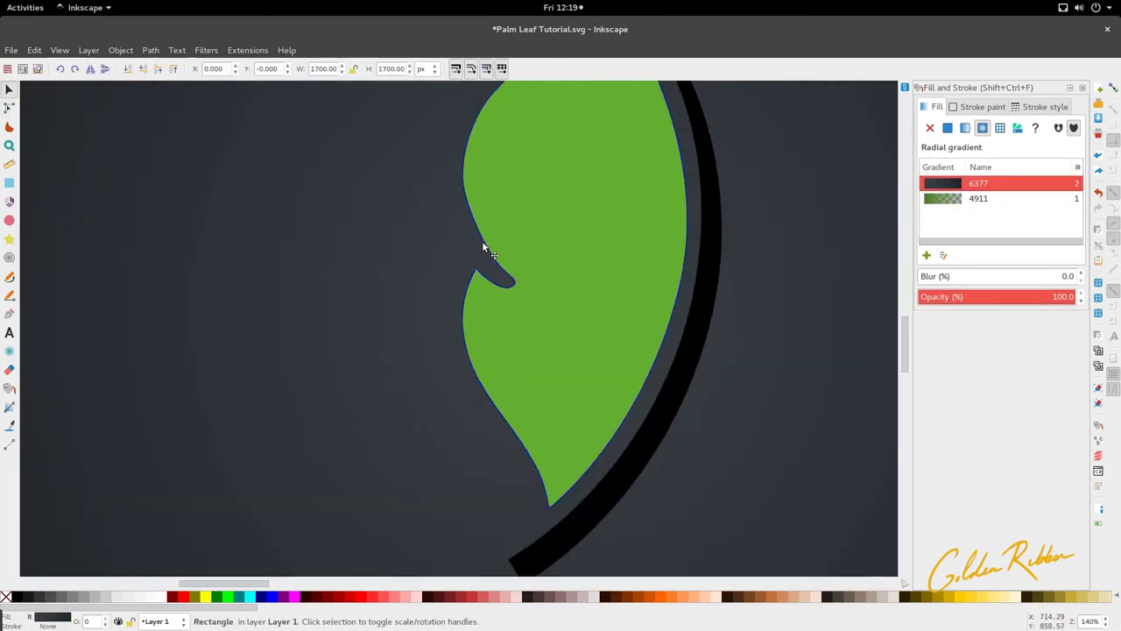
Step: Raise the pointed tip below the notch slightly and adjust its handle to tighten the notch opening
click(493, 249)
key(n)
click(493, 259)
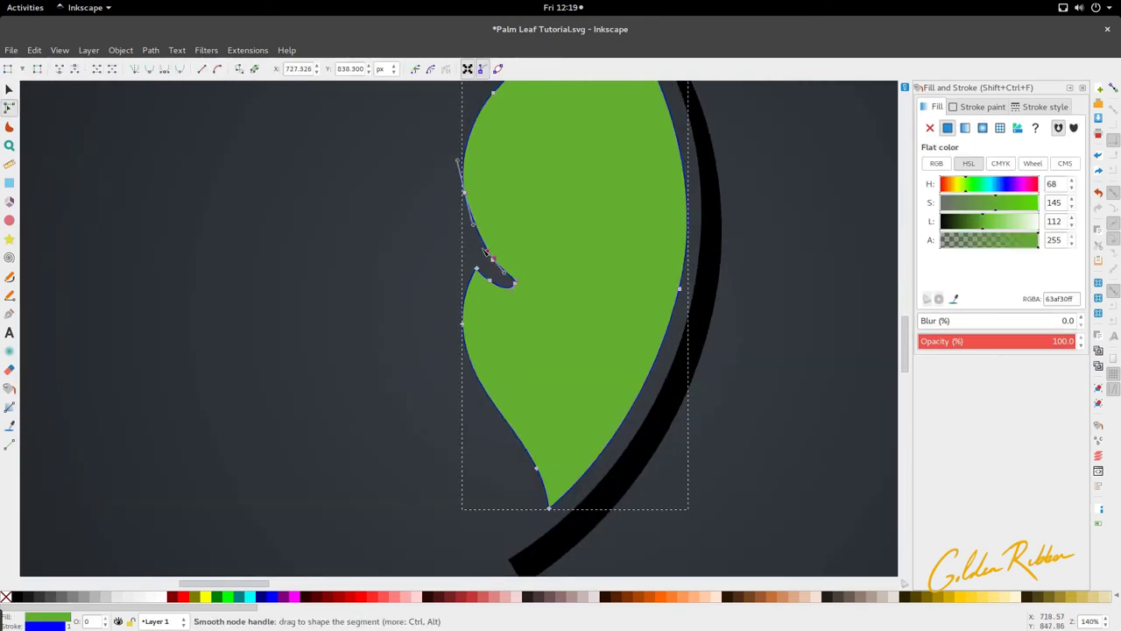
mouse_move(493, 252)
mouse_down()
mouse_move(481, 247)
mouse_move(478, 261)
mouse_up()
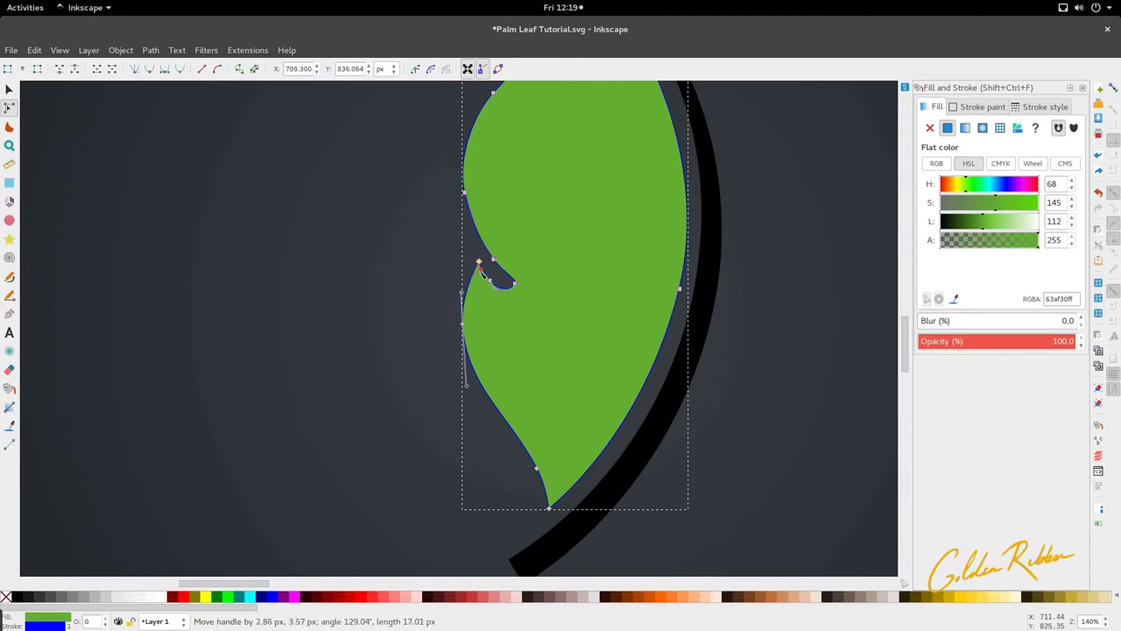
key(s)
click(383, 303)
scroll(383, 287, down, 4)
scroll(403, 287, up, 1)
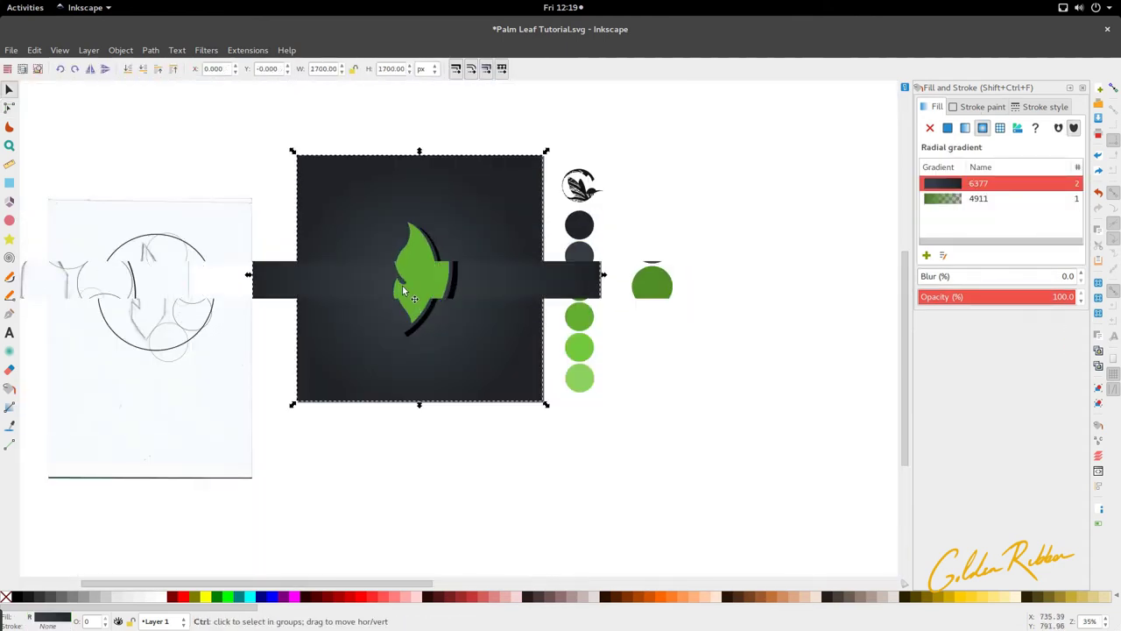
Step: Remove the extra node on the leaf's left bulge above the notch and adjust the upper neighbour's handle to smooth the curve
ctrl+scroll(402, 285, up, 3)
double_click(410, 226)
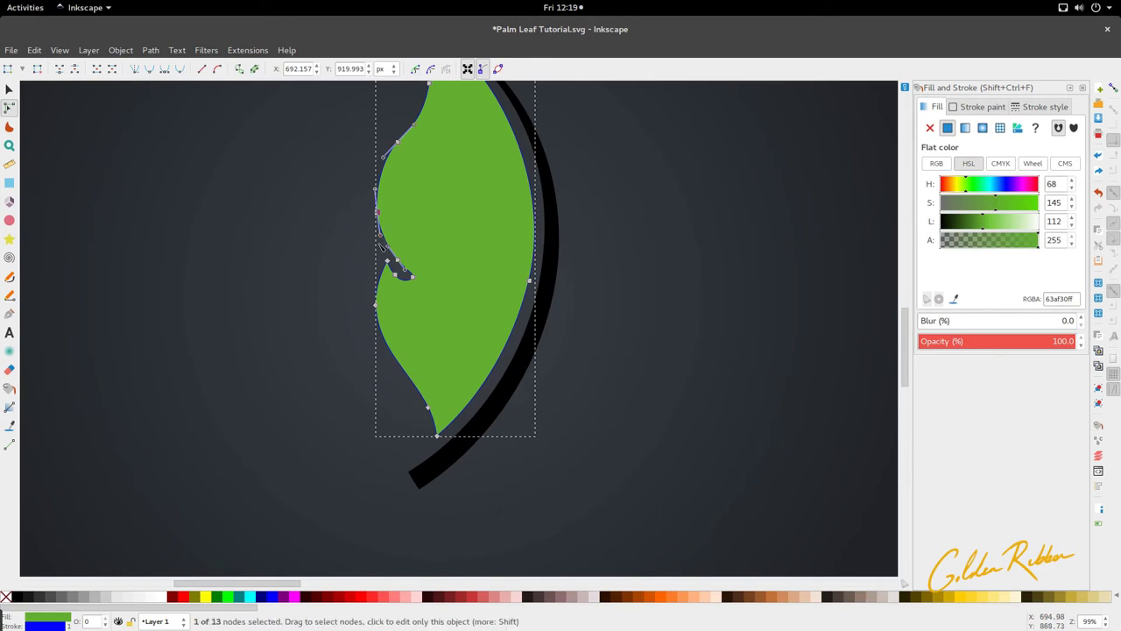
key(s)
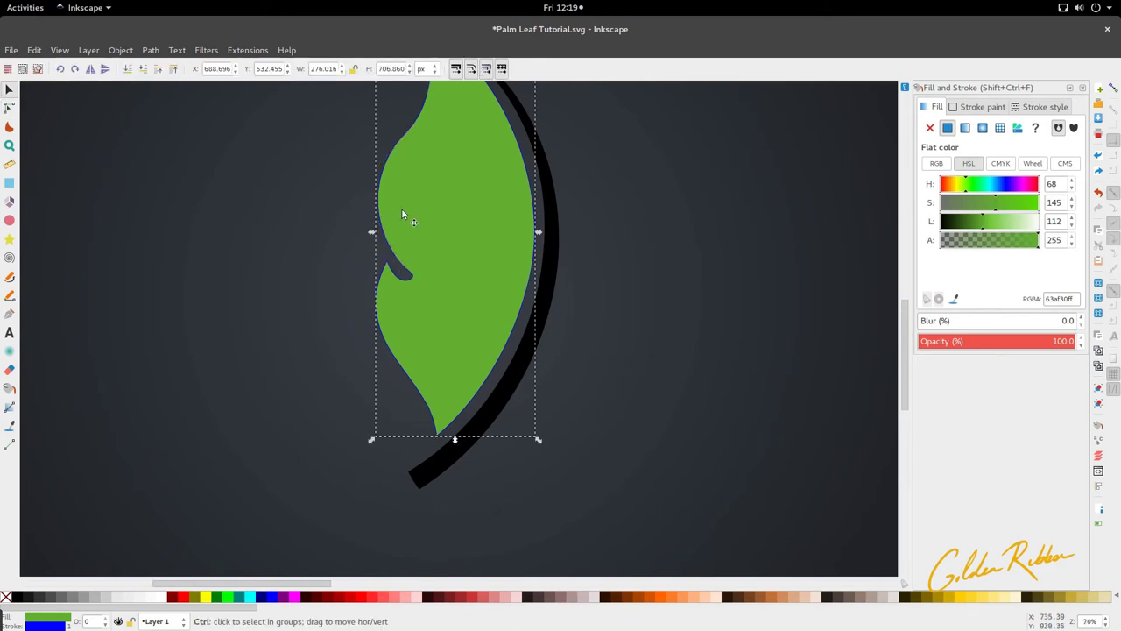
ctrl+scroll(402, 209, down, 1)
ctrl+scroll(397, 187, up, 2)
key(n)
click(404, 166)
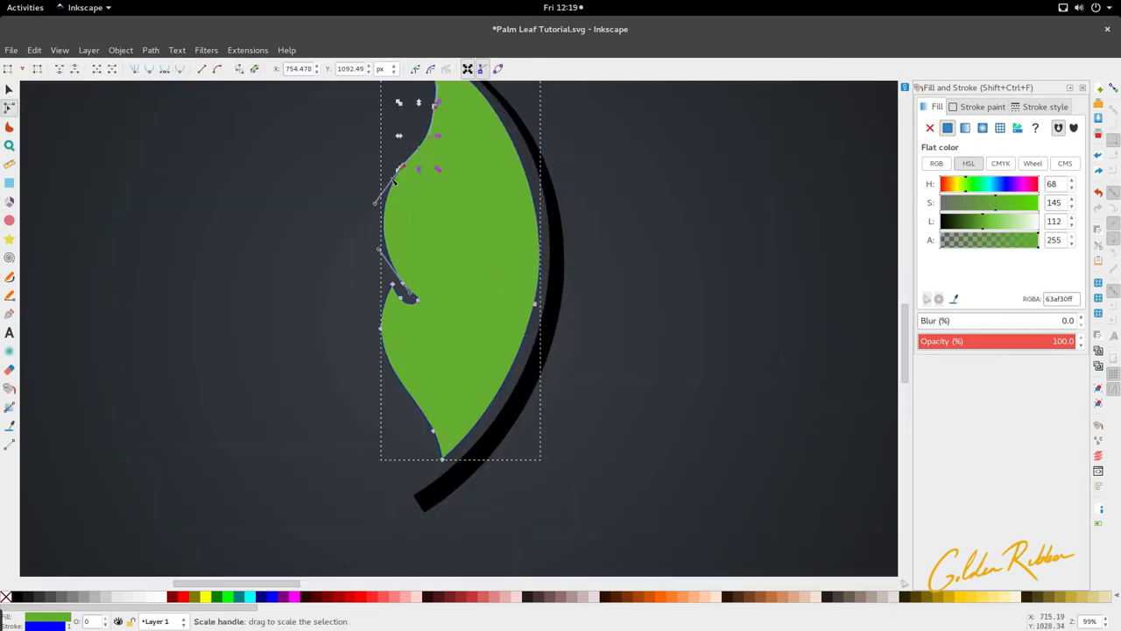
drag(374, 205, 371, 203)
key(s)
click(373, 212)
ctrl+scroll(406, 250, down, 4)
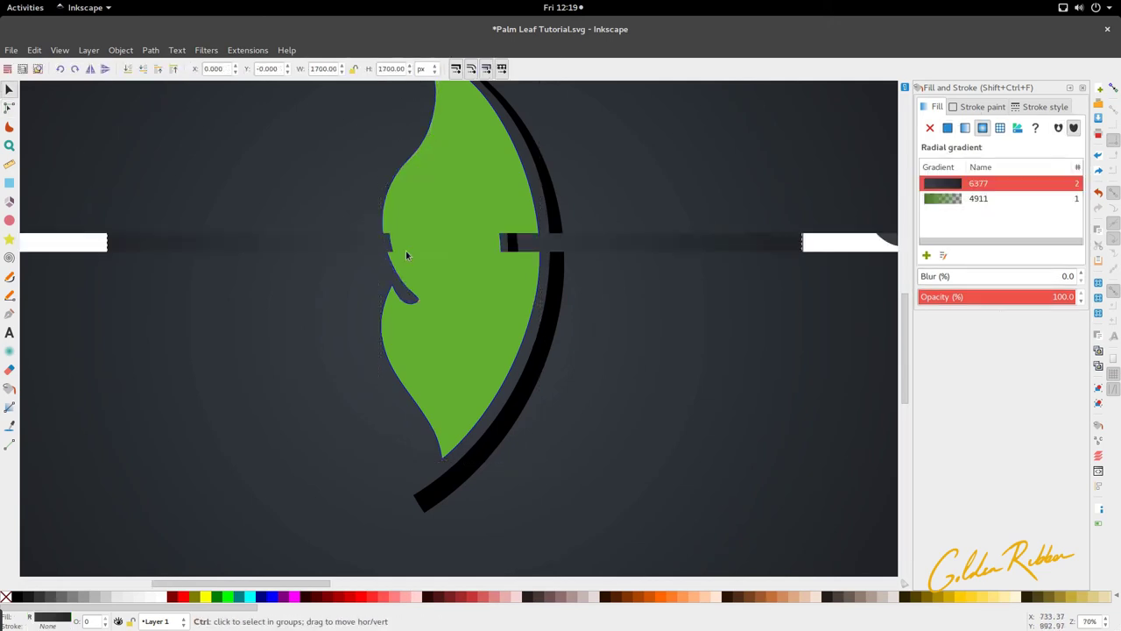
Step: Recolour the black stem with the leaf's green fill, 63af30ff
click(408, 401)
ctrl+scroll(409, 277, up, 1)
click(424, 298)
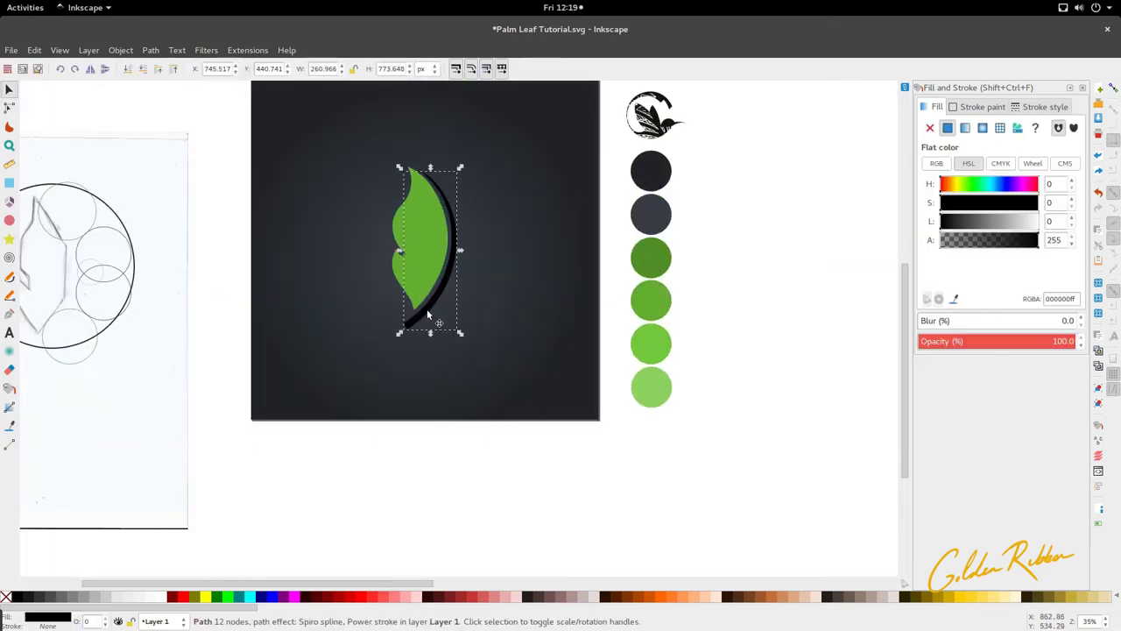
click(413, 492)
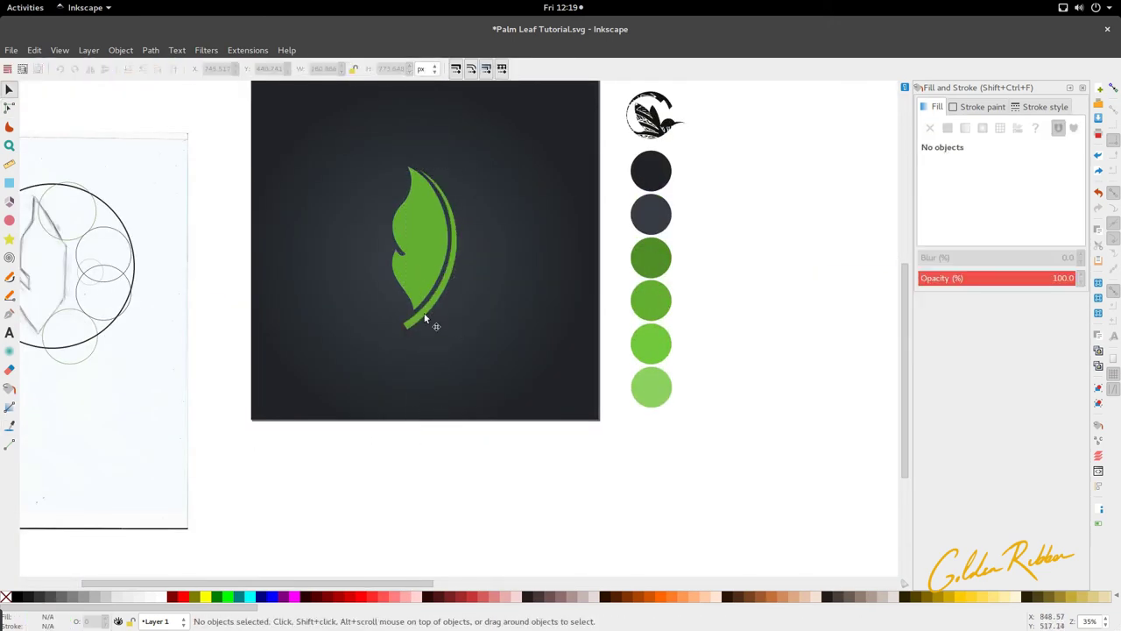
Step: Remove the blue outline stroke from the green leaf
ctrl+scroll(445, 219, up, 3)
key(n)
click(446, 230)
key(s)
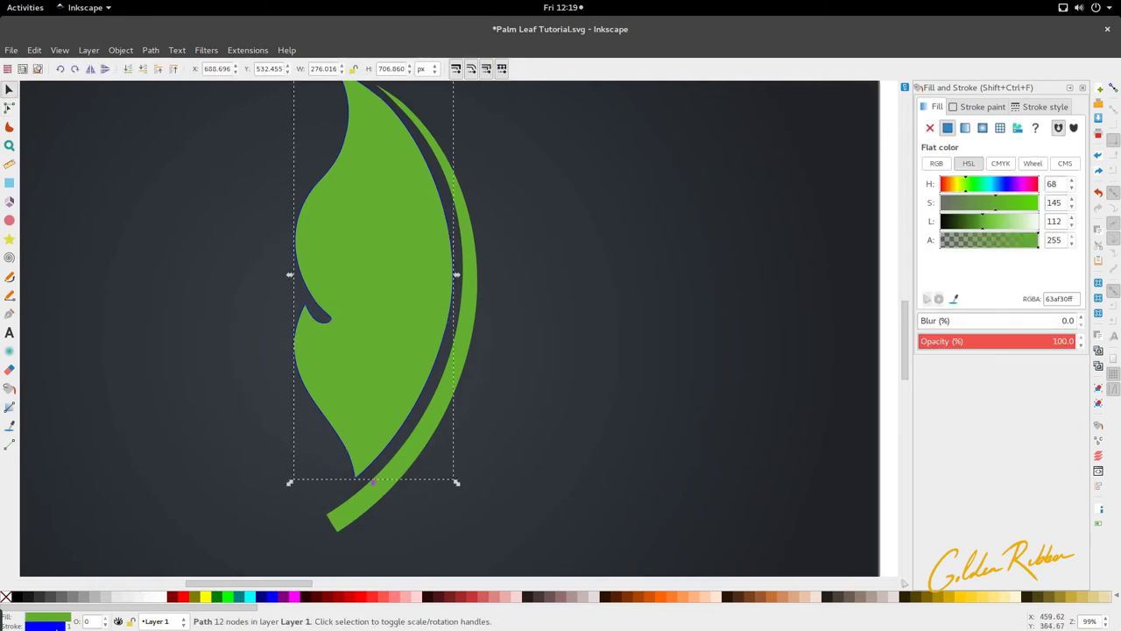
ctrl+scroll(390, 206, down, 2)
click(454, 251)
ctrl+scroll(441, 257, down, 2)
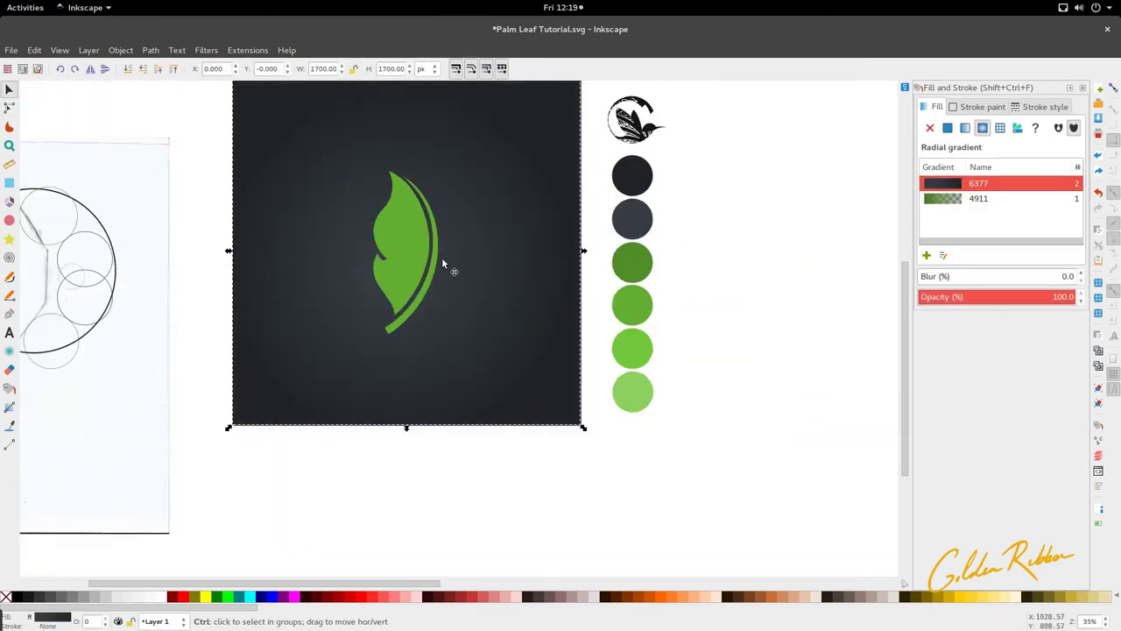
Step: Shift the node below the leaf's tip up and left and steepen the next node's handle to smooth the upper left edge
ctrl+scroll(440, 239, down, 3)
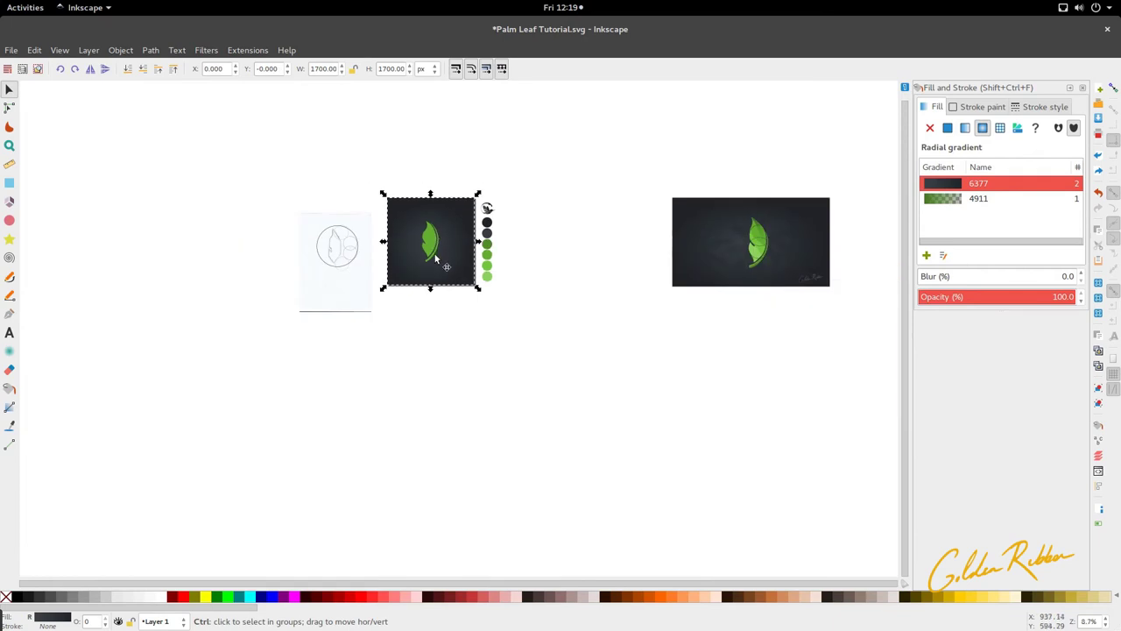
ctrl+scroll(436, 241, up, 8)
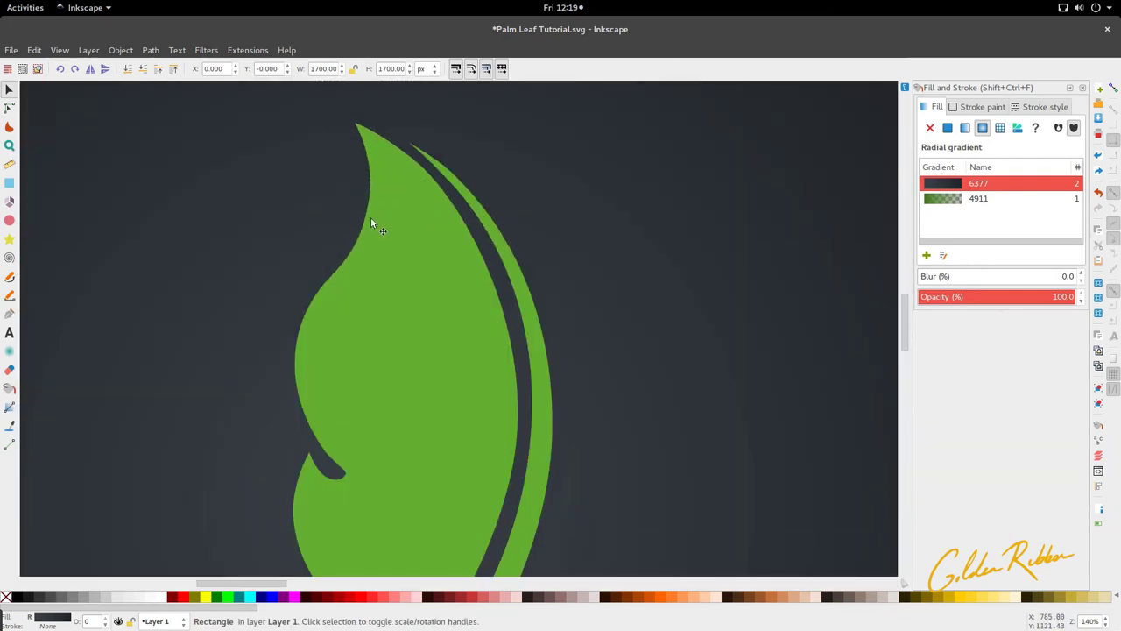
double_click(371, 217)
drag(369, 202, 362, 198)
click(324, 285)
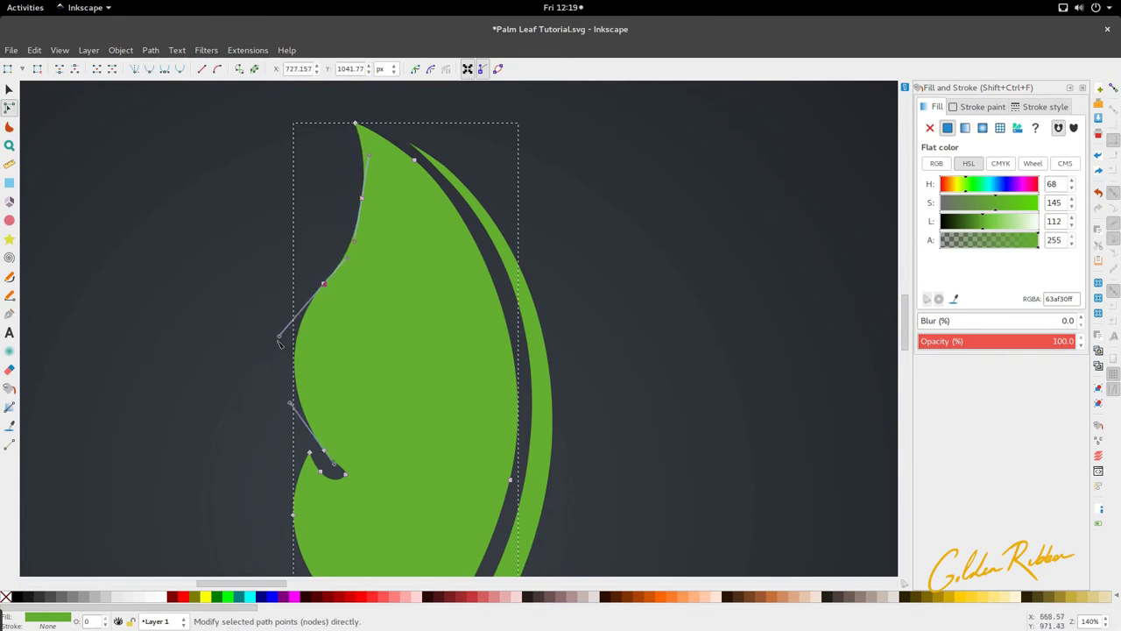
drag(278, 337, 290, 347)
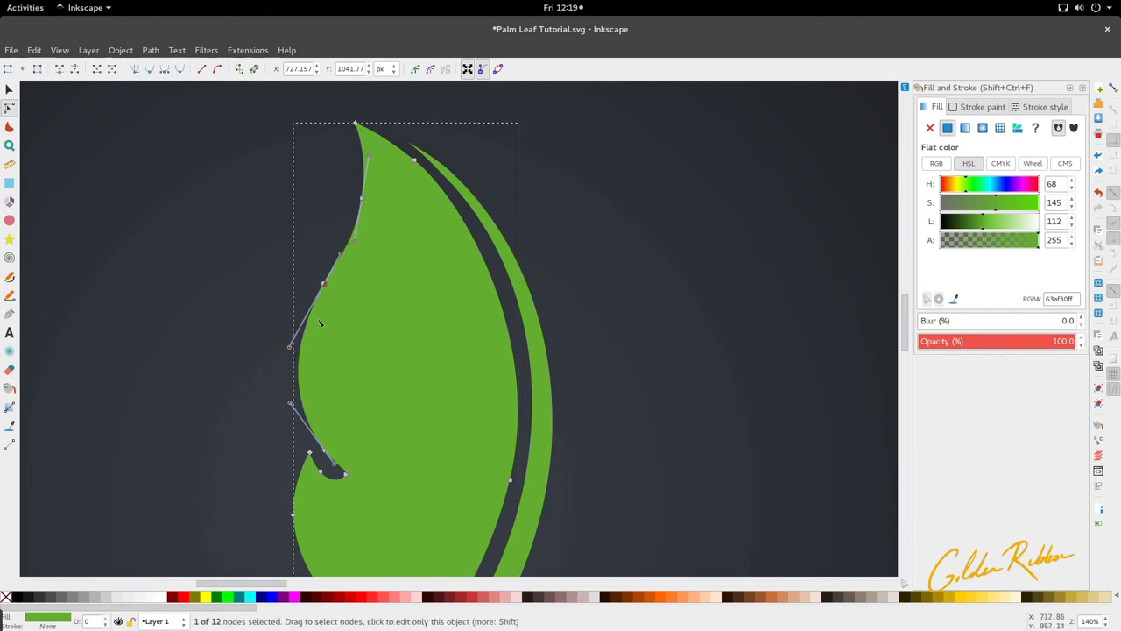
drag(362, 198, 360, 193)
key(s)
scroll(316, 207, down, 5)
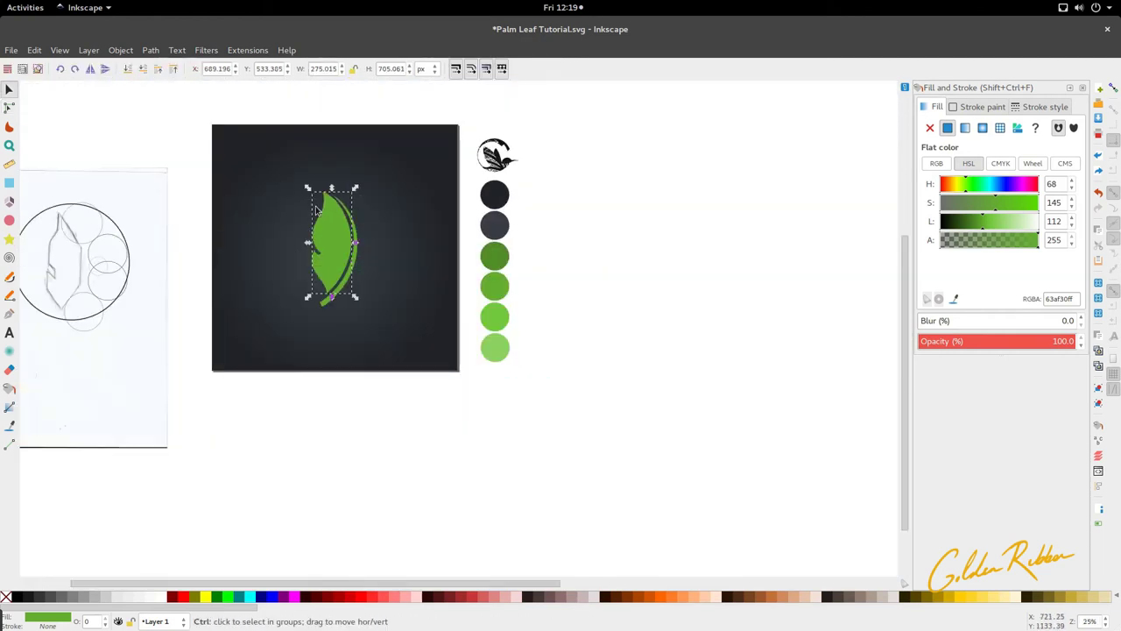
key(Escape)
Step: Convert the stem to a plain editable path with Object to Path
scroll(389, 280, up, 4)
scroll(392, 289, left, 3)
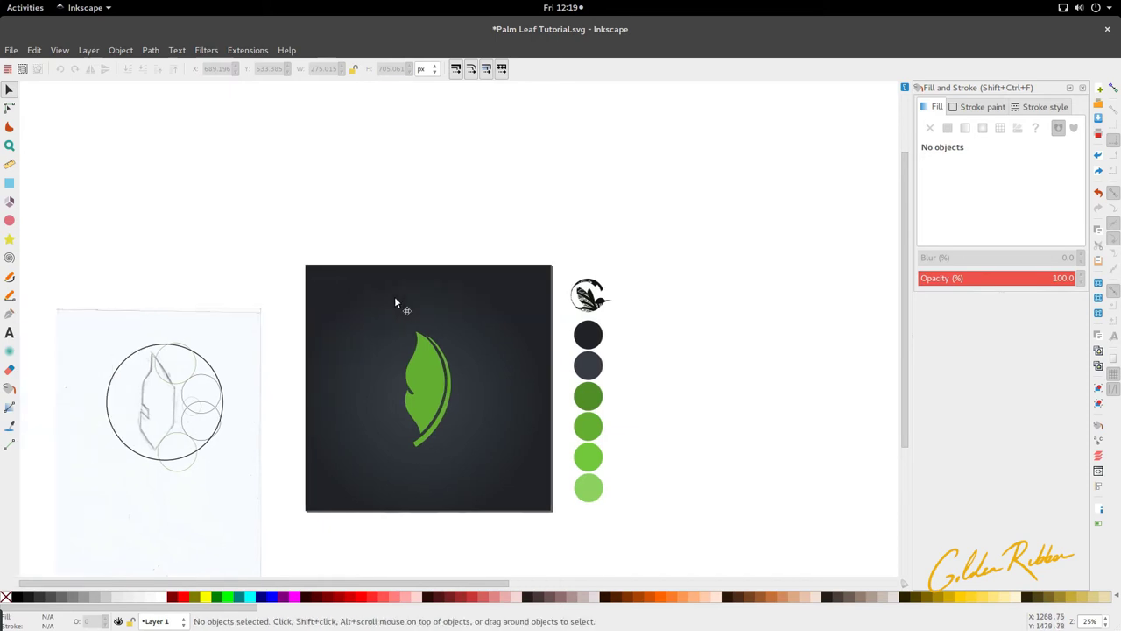
scroll(450, 295, down, 4)
scroll(426, 285, up, 6)
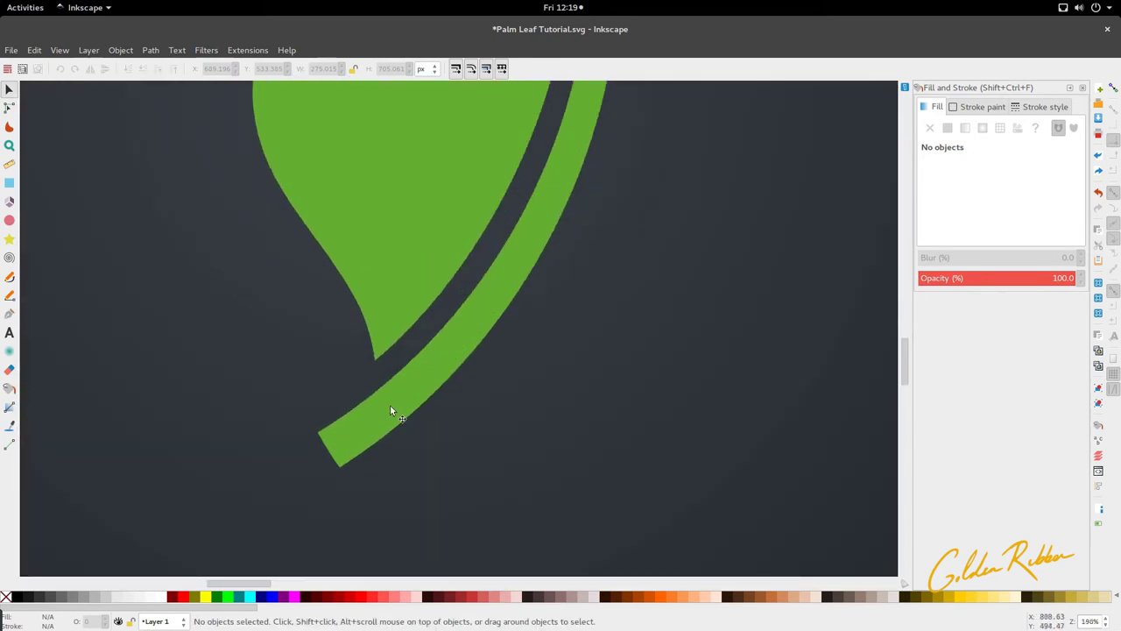
double_click(391, 411)
scroll(340, 320, up, 4)
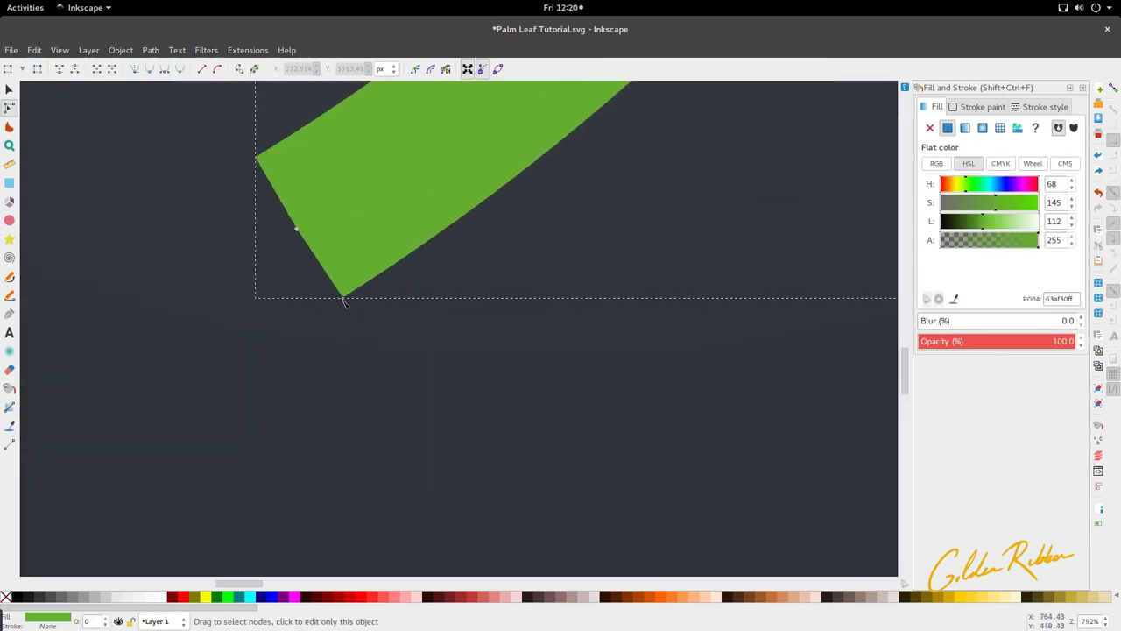
drag(344, 300, 346, 304)
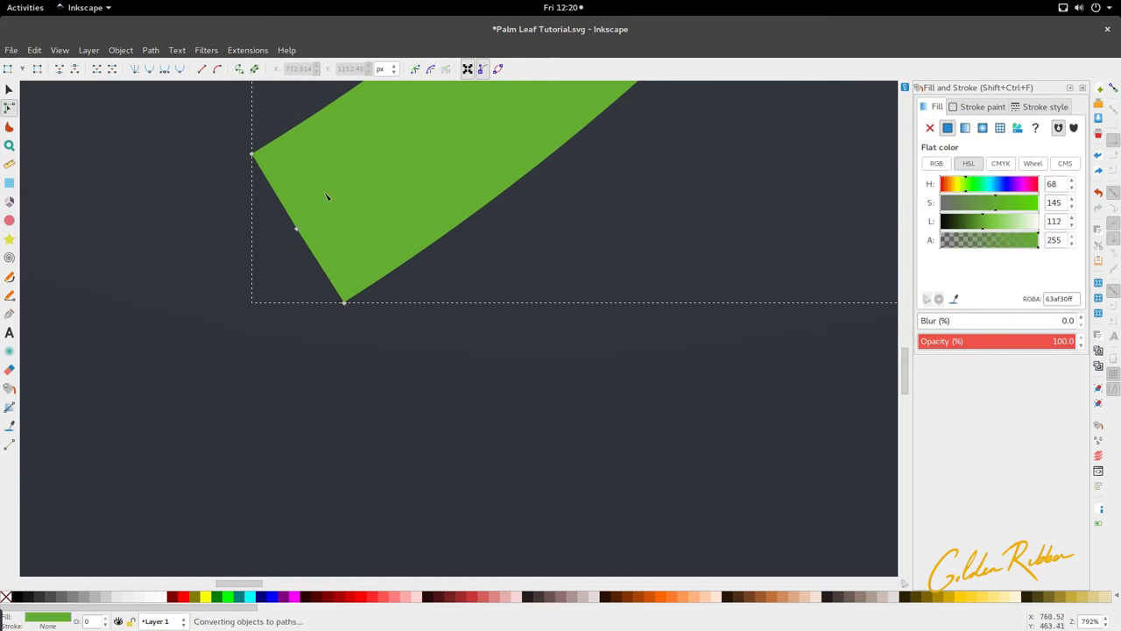
click(149, 50)
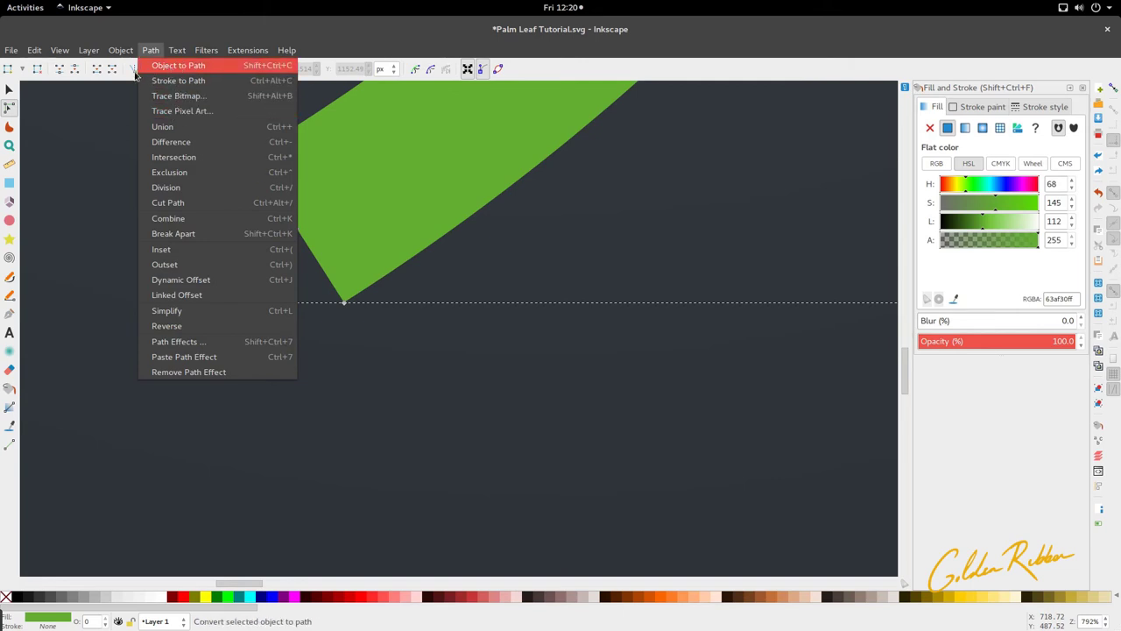
click(345, 226)
click(150, 50)
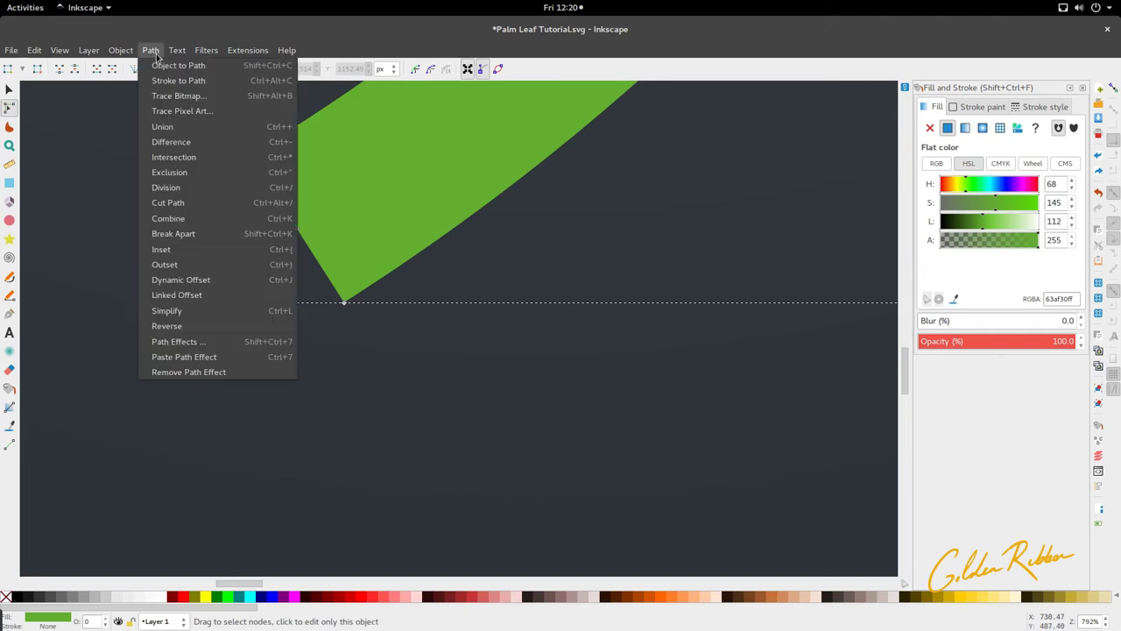
click(386, 161)
Step: Round off the square lower end of the stem by reshaping its end nodes
scroll(389, 165, down, 6)
scroll(389, 165, up, 8)
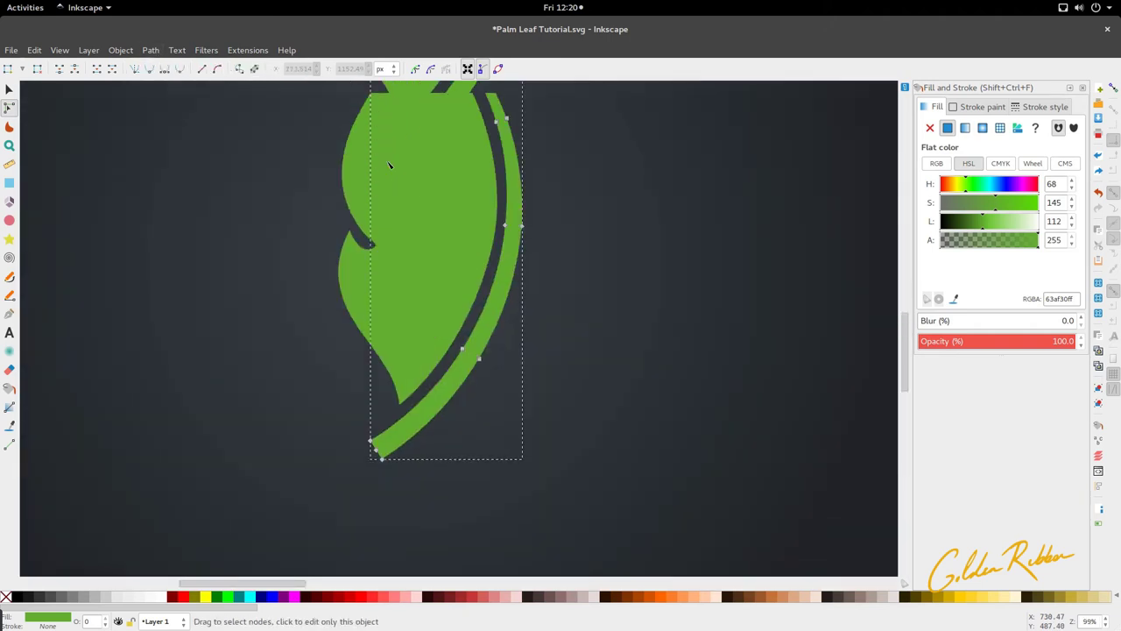
key(F1)
scroll(393, 447, up, 3)
key(F2)
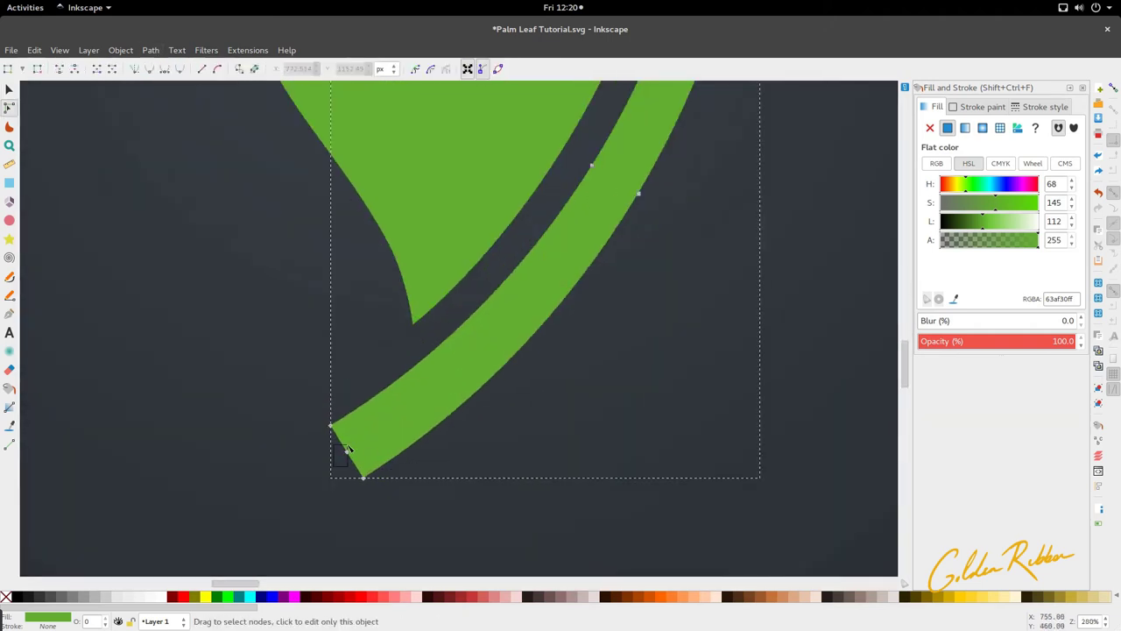
drag(346, 451, 341, 492)
drag(286, 455, 295, 449)
key(s)
scroll(345, 363, down, 8)
click(358, 434)
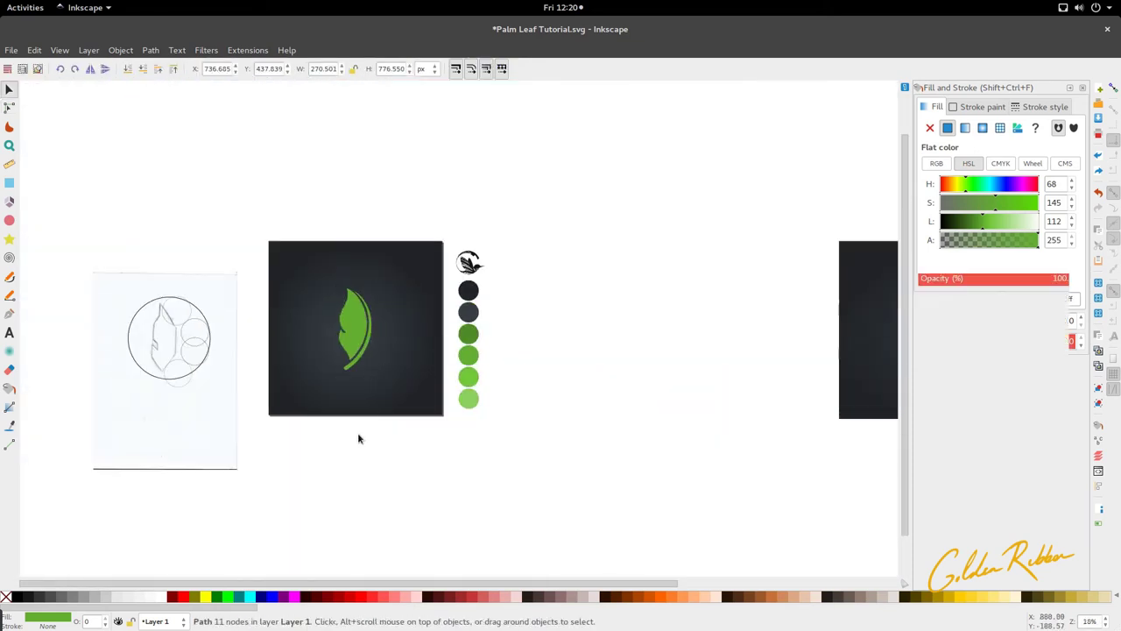
click(357, 438)
Step: Draw a closed Spiro outline around the leaf's upper part, with its lower edge sweeping diagonally down across leaf and stem
scroll(383, 376, up, 1)
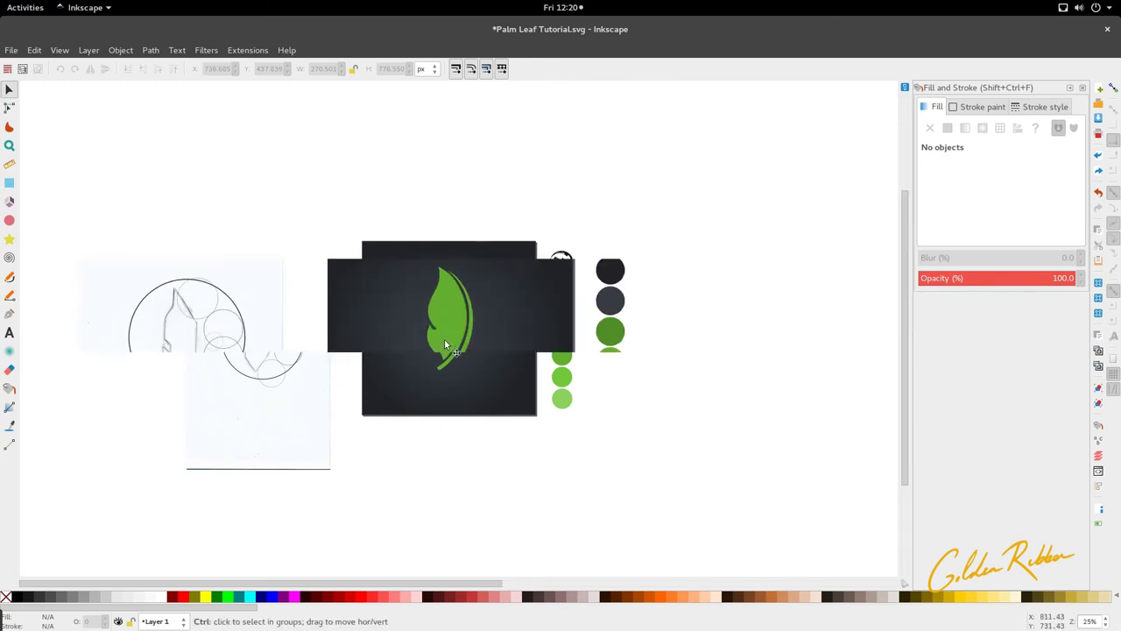
scroll(444, 339, up, 4)
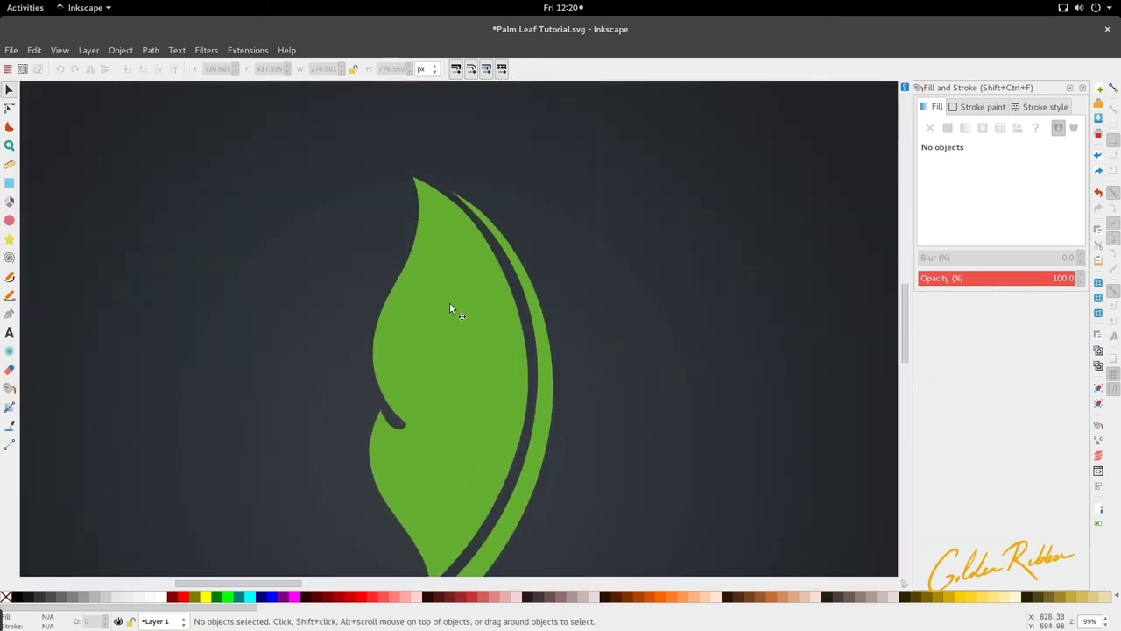
scroll(449, 305, down, 2)
key(b)
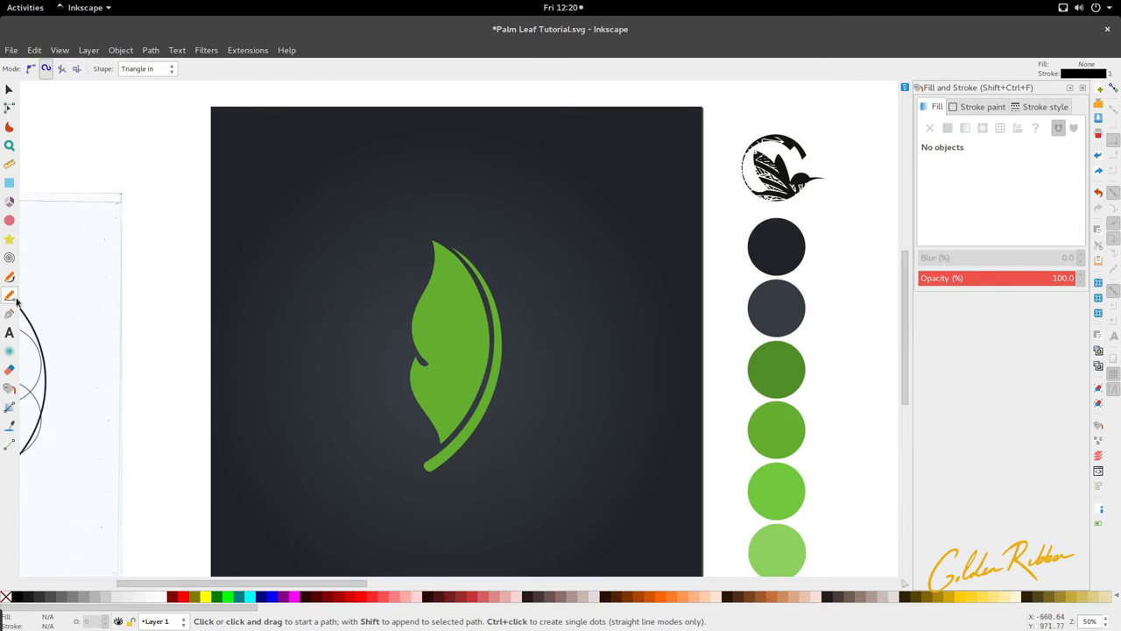
click(410, 290)
drag(425, 334, 444, 357)
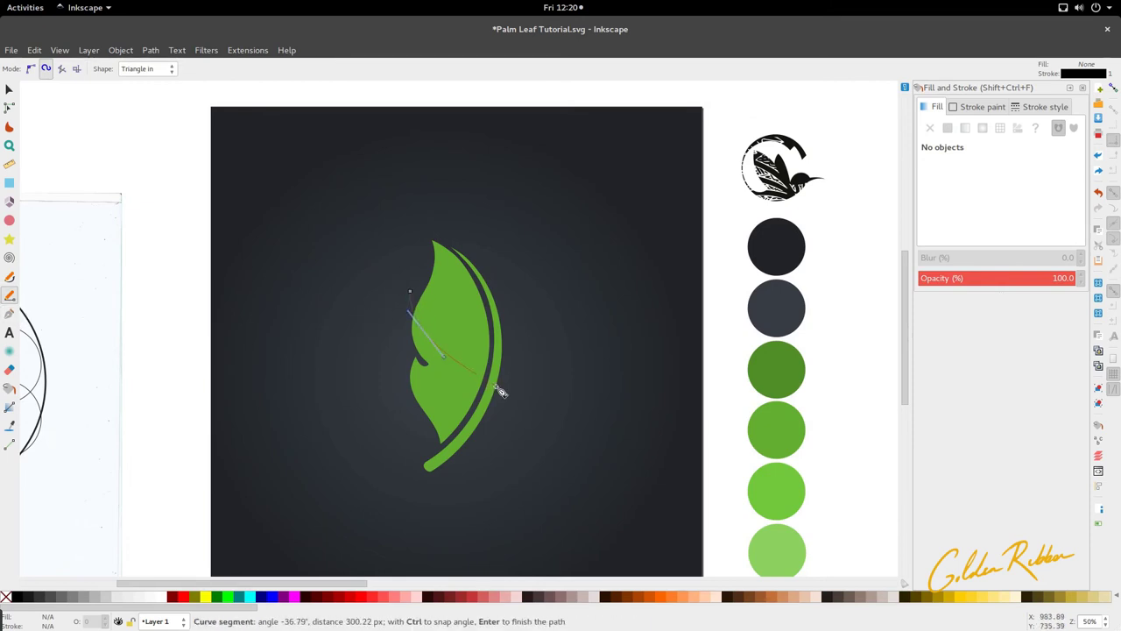
drag(498, 387, 520, 407)
click(522, 411)
drag(505, 271, 482, 237)
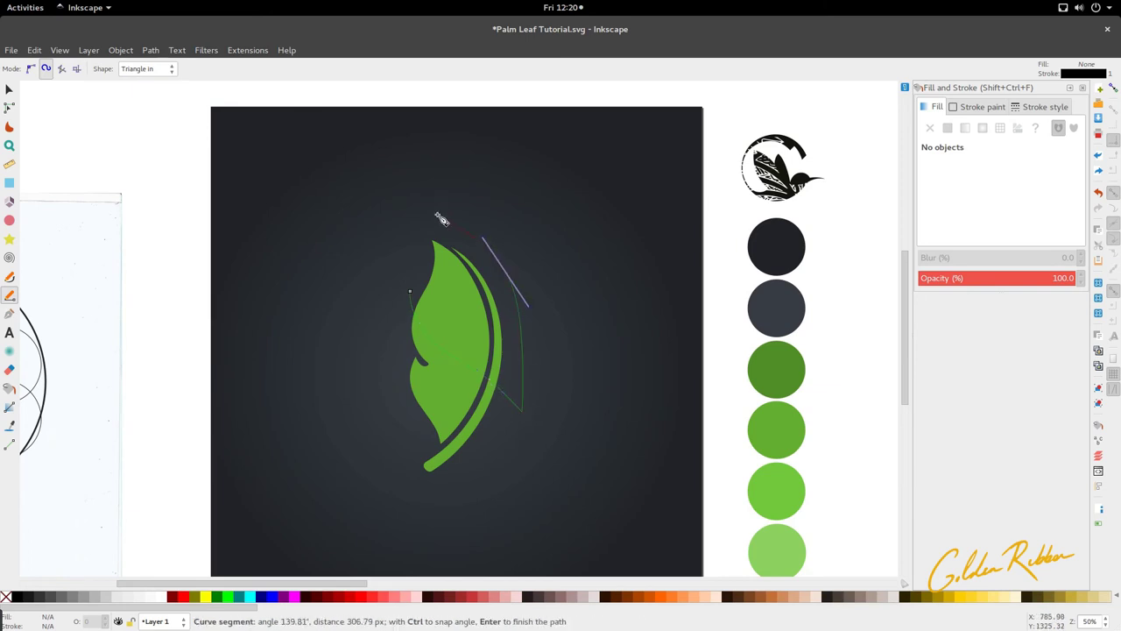
click(441, 219)
click(410, 290)
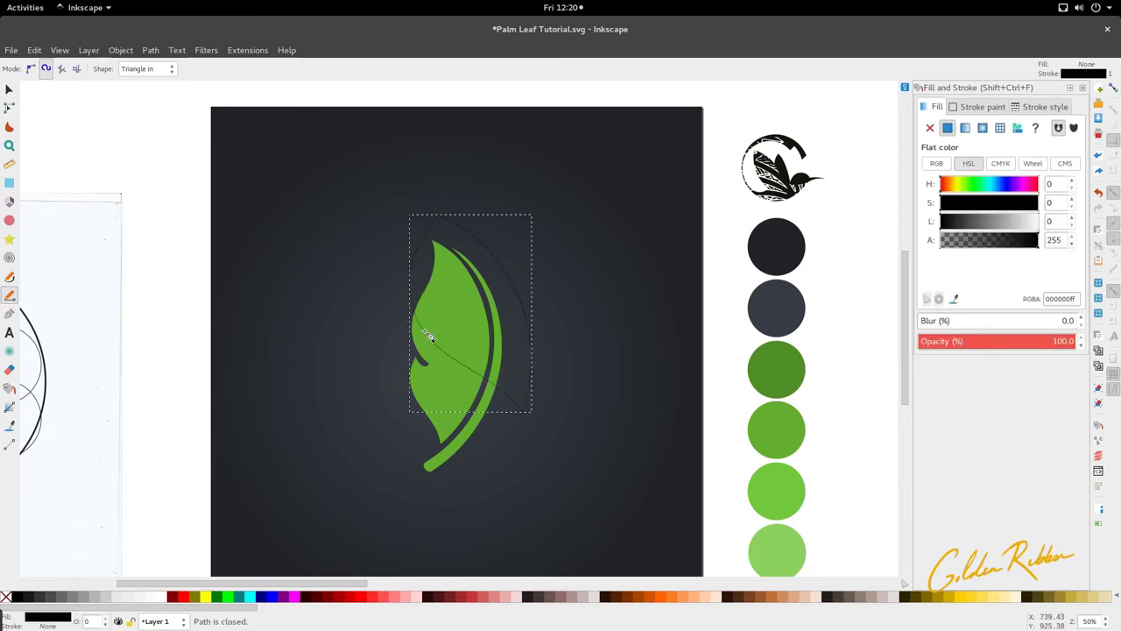
Step: Draw a second closed Spiro outline around the first, its lower edge crossing the leaf and stem just below the first curve
drag(404, 330, 440, 392)
drag(491, 418, 510, 432)
click(514, 451)
click(532, 312)
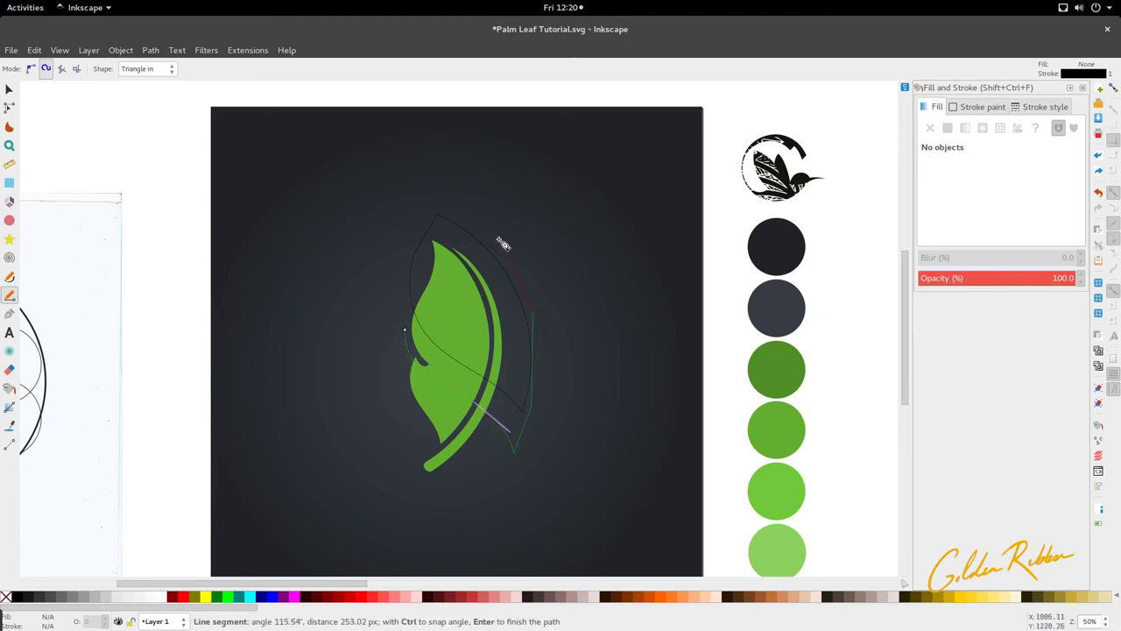
click(403, 329)
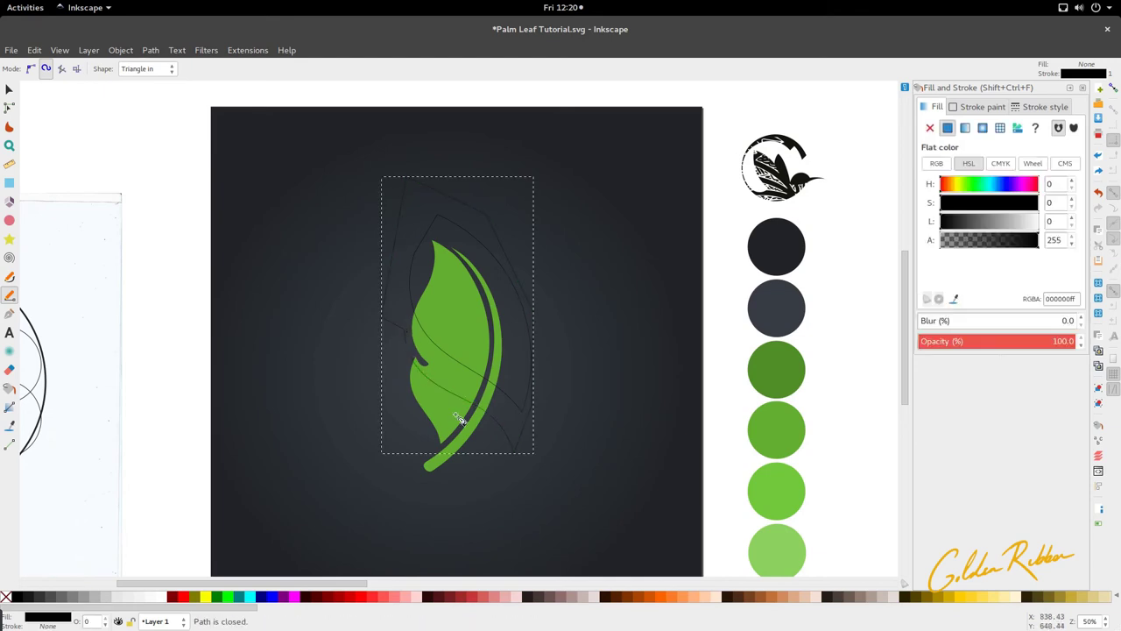
Step: Nudge the second, larger outline up slightly over the leaf
key(s)
scroll(457, 419, up, 2)
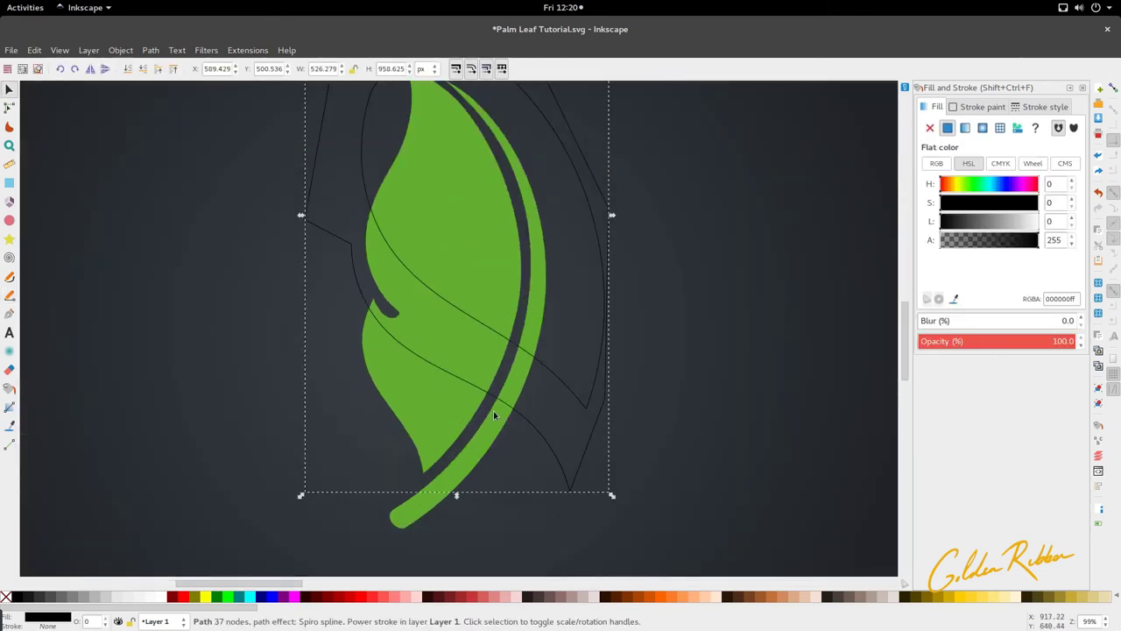
click(487, 316)
scroll(443, 321, down, 1)
click(430, 354)
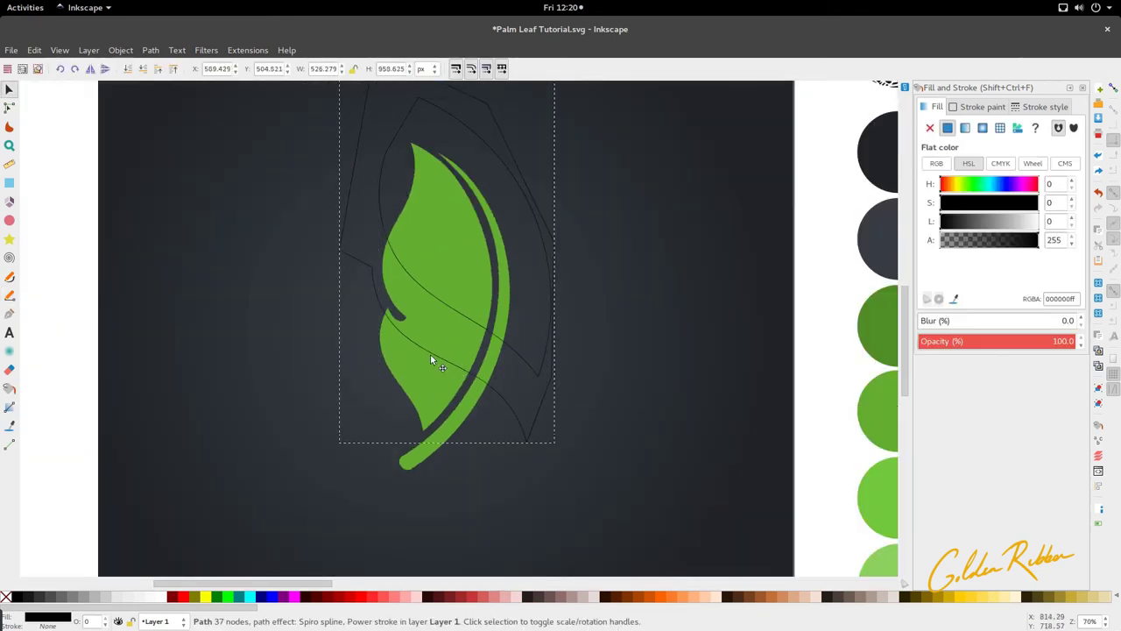
scroll(427, 336, down, 3)
scroll(424, 324, up, 3)
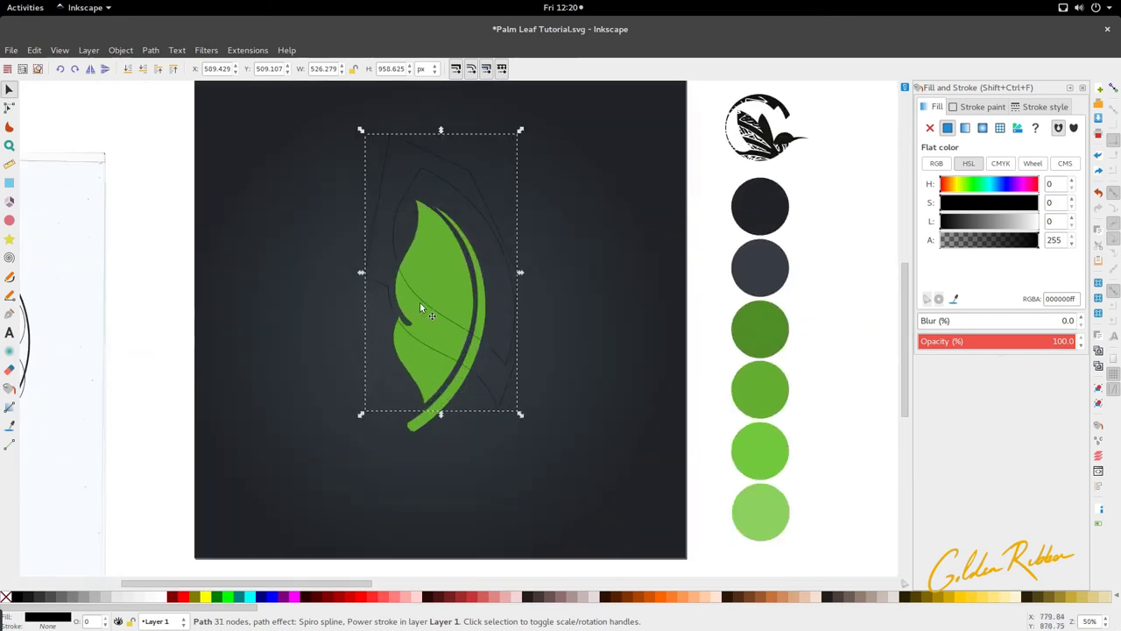
Step: Move the node at the stem's pointed upper tip slightly down along the stem, away from the leaf
click(427, 270)
scroll(420, 249, up, 3)
click(412, 267)
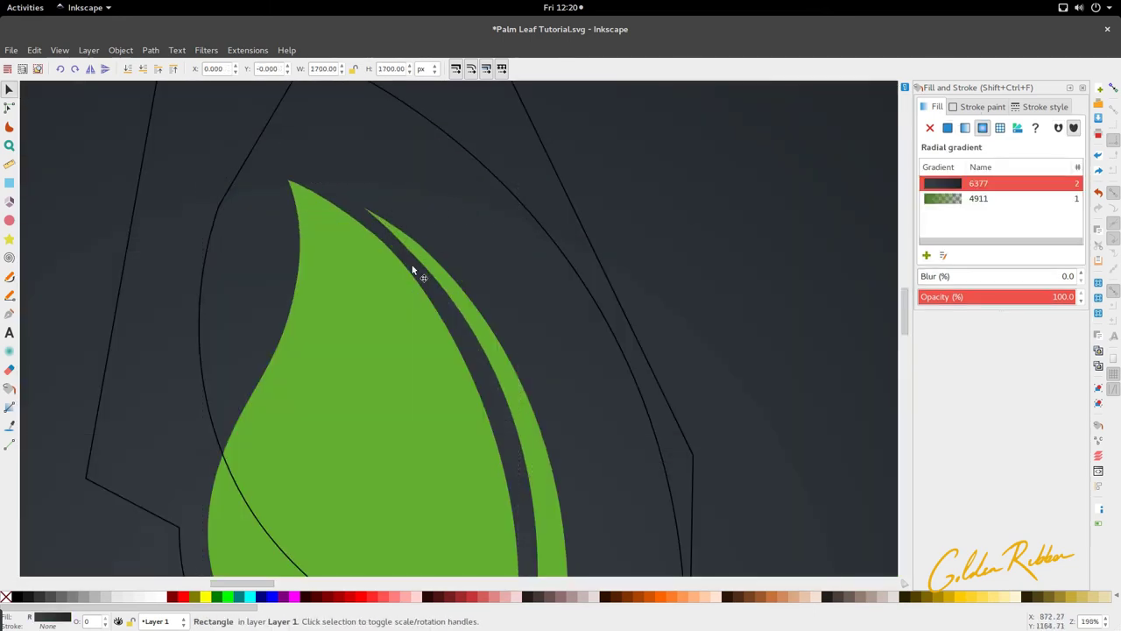
double_click(395, 260)
click(391, 236)
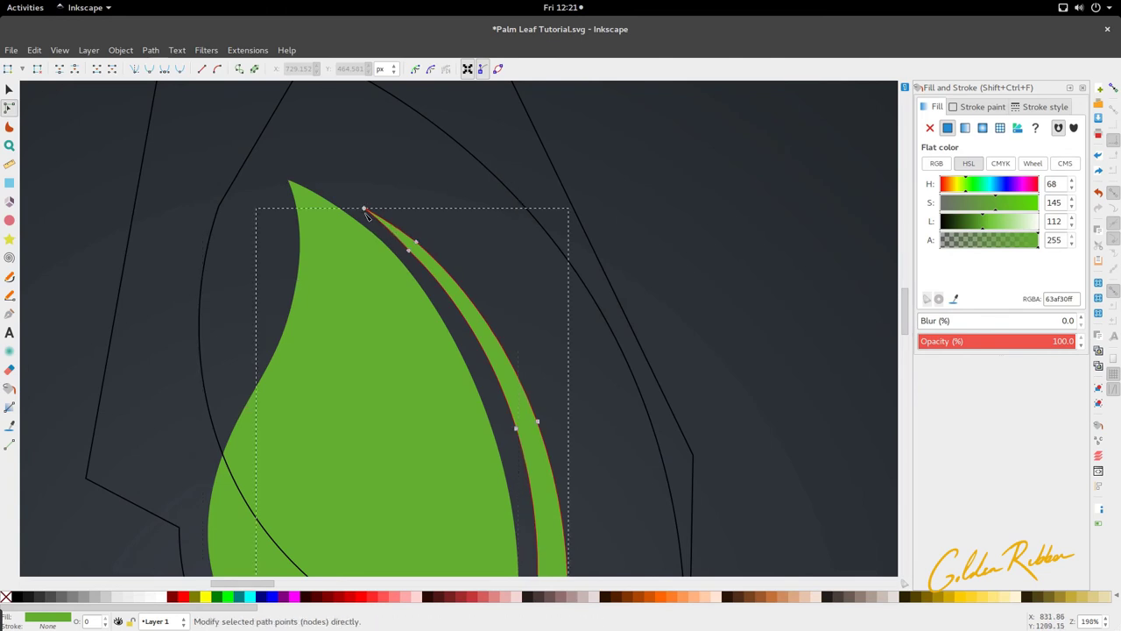
drag(364, 216, 386, 221)
key(2)
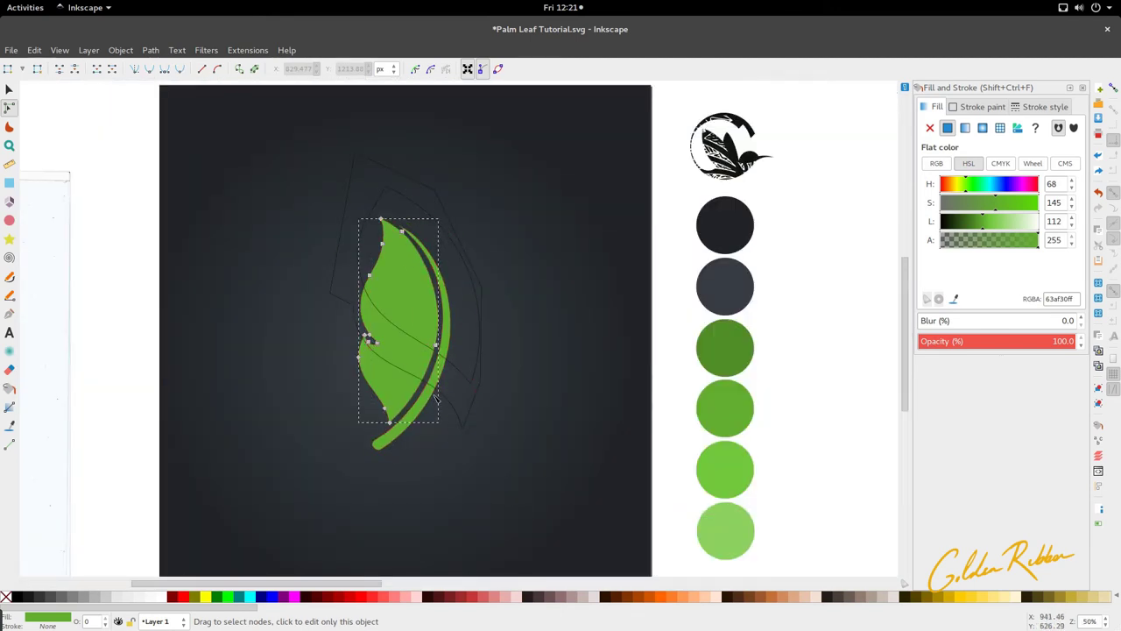
Step: Try to intersect the leaf with the larger outline, test-move the pieces, and undo the changes
key(s)
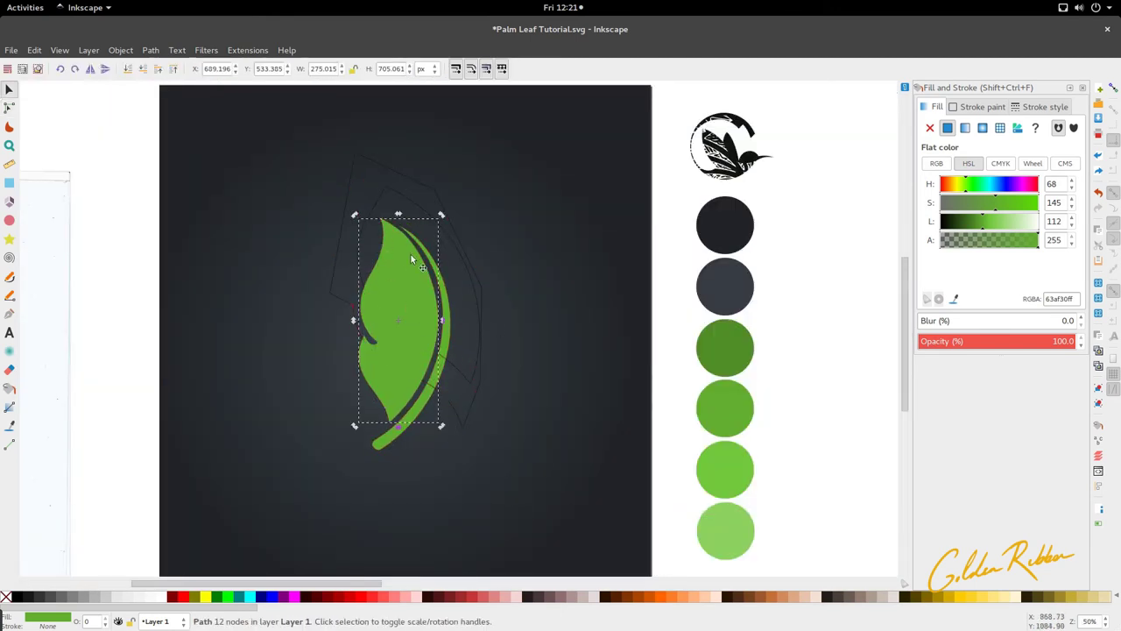
shift+click(406, 198)
shift+click(407, 198)
shift+click(415, 181)
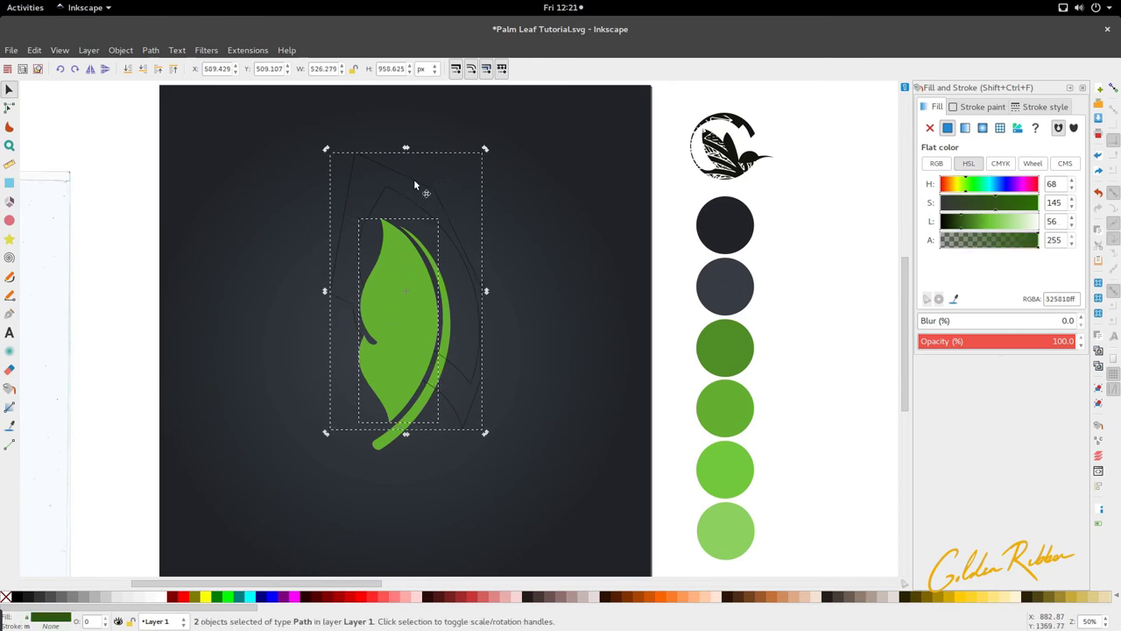
key(ctrl+shift)
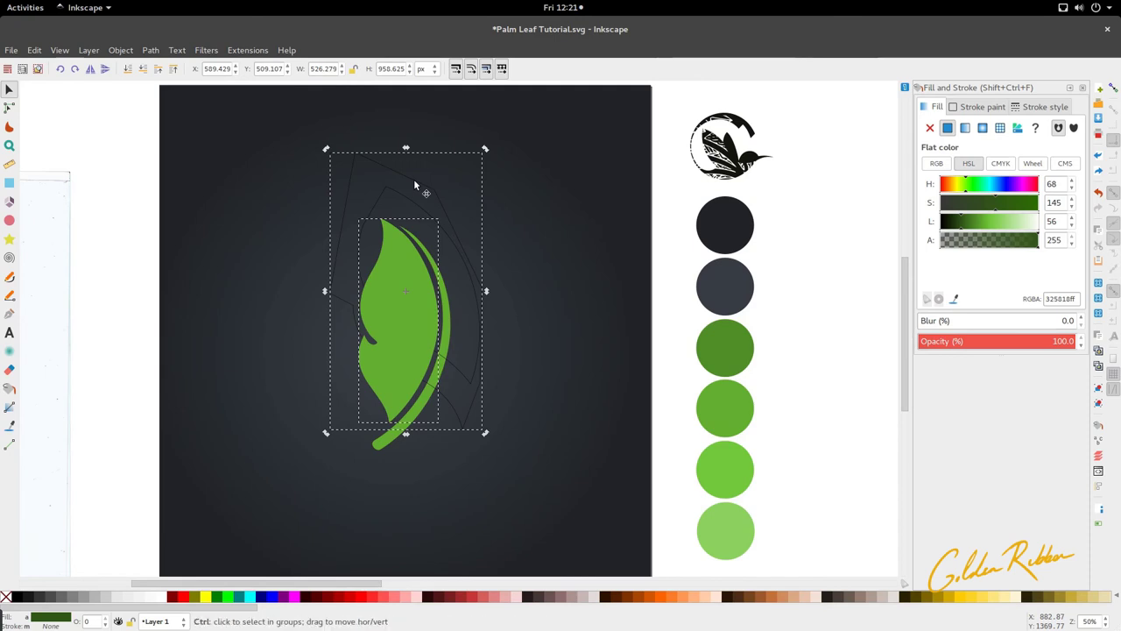
key(ctrl+asterisk)
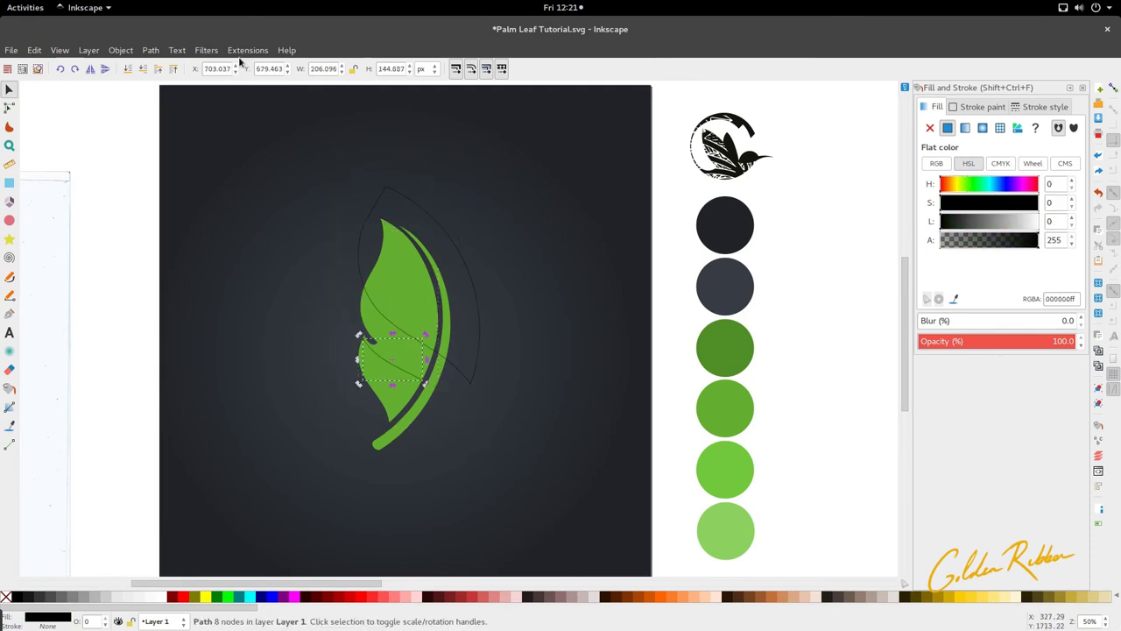
key(ctrl)
drag(345, 361, 325, 365)
key(ctrl+z)
key(ctrl+z)
click(391, 344)
drag(390, 343, 459, 343)
key(ctrl+z)
Step: Try to intersect the leaf with the smaller outline, shift the leaf aside to check, and undo both
click(372, 202)
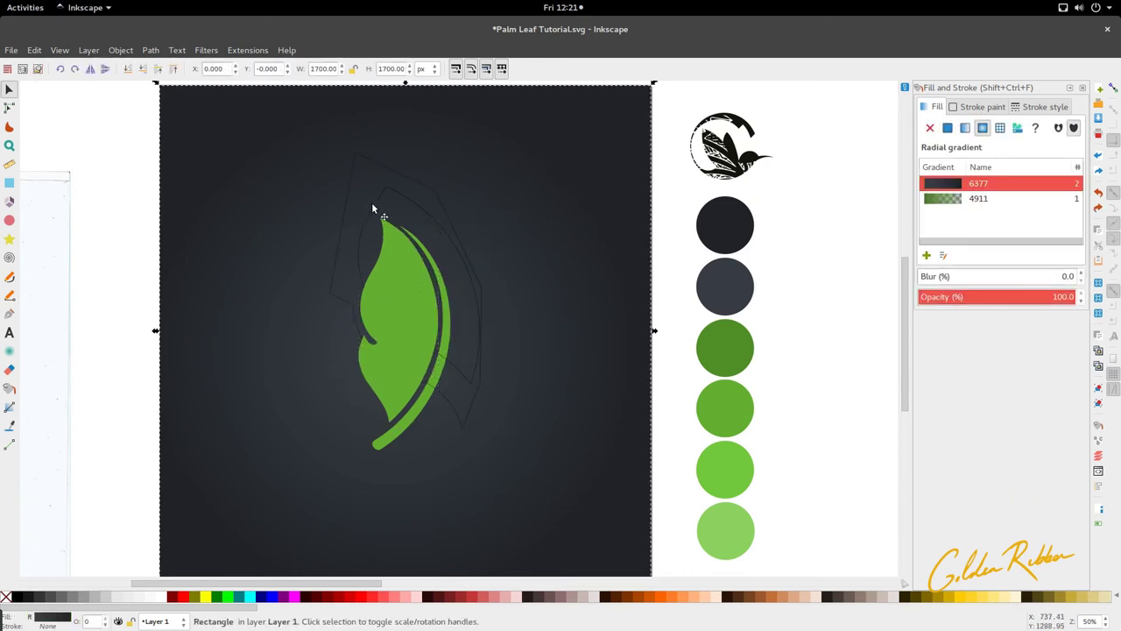
click(375, 207)
shift+click(384, 249)
key(ctrl+asterisk)
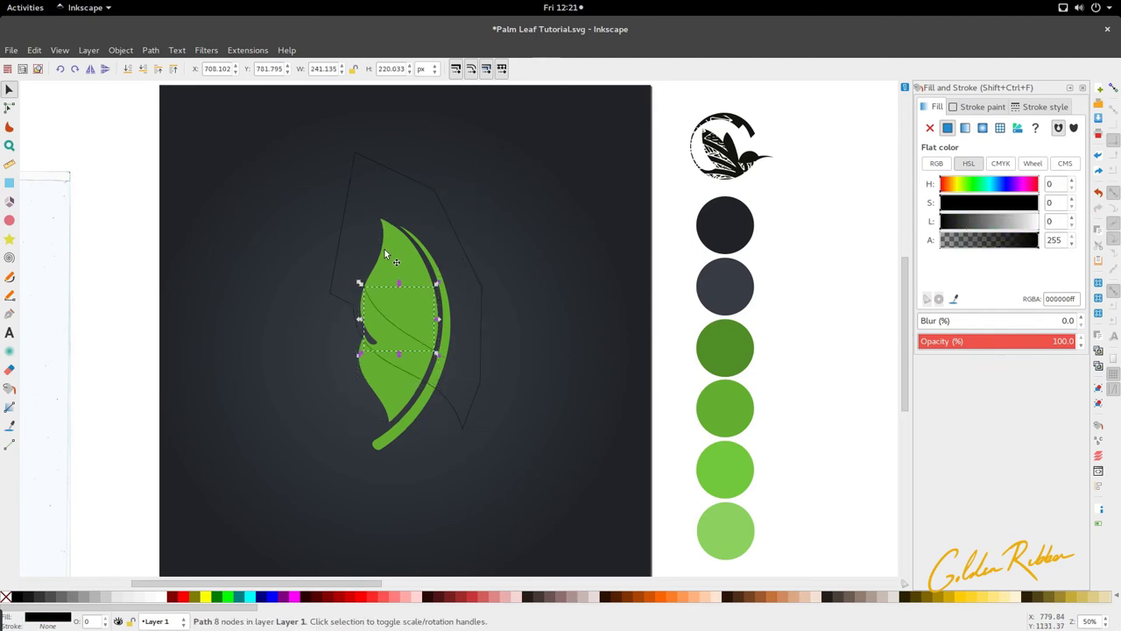
drag(378, 264, 337, 265)
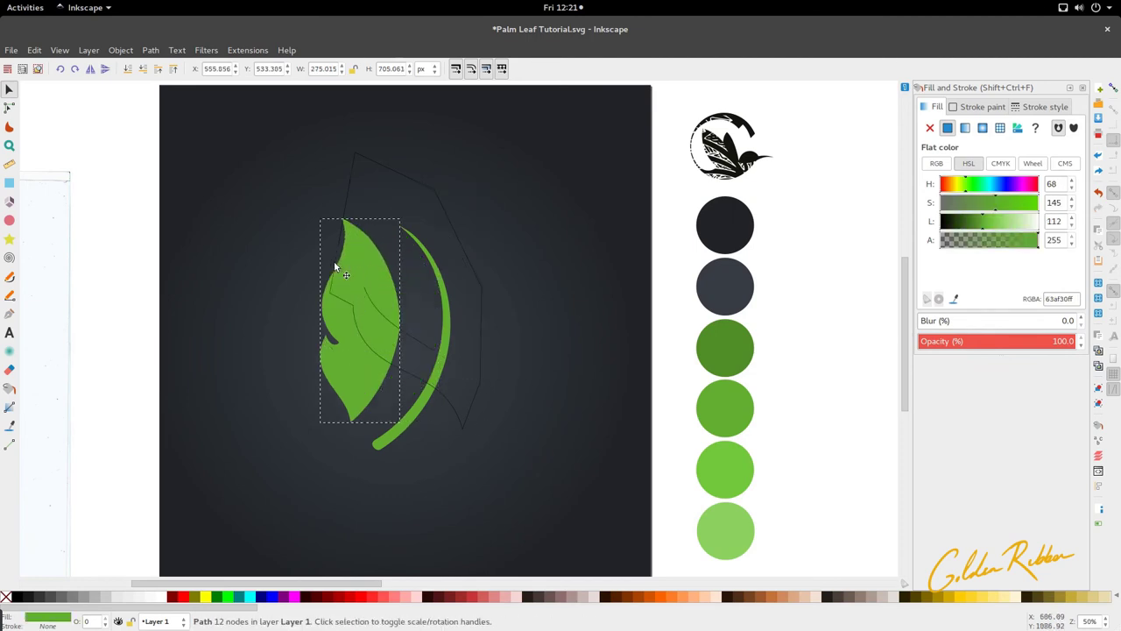
key(ctrl+z)
key(ctrl+z)
Step: Delete both Spiro outlines around the leaf
click(361, 254)
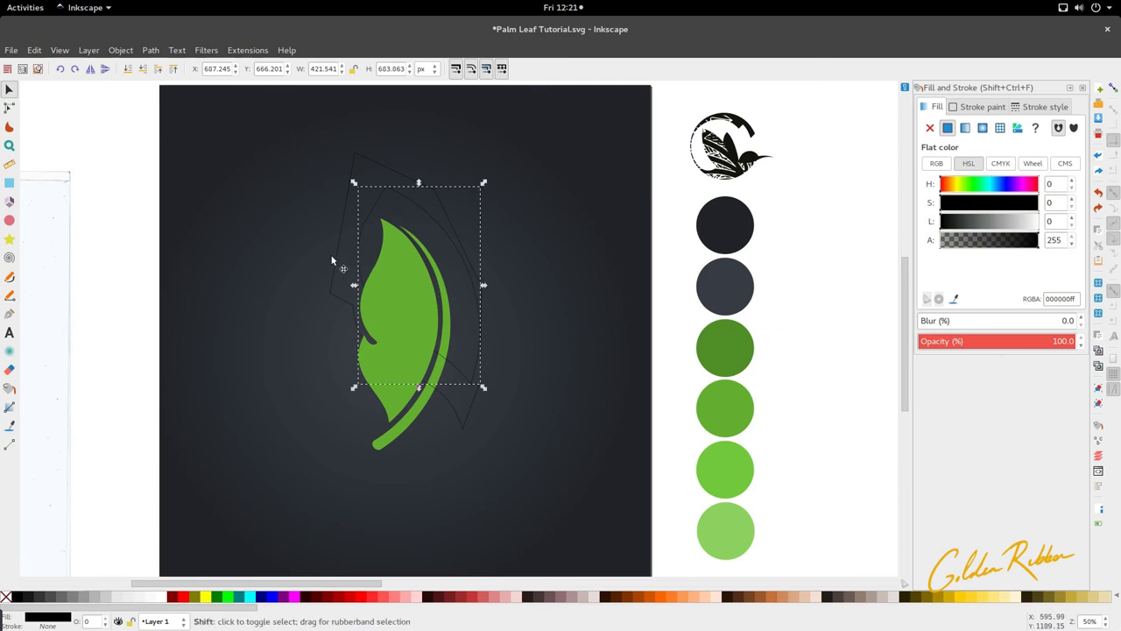
shift+click(332, 256)
key(Delete)
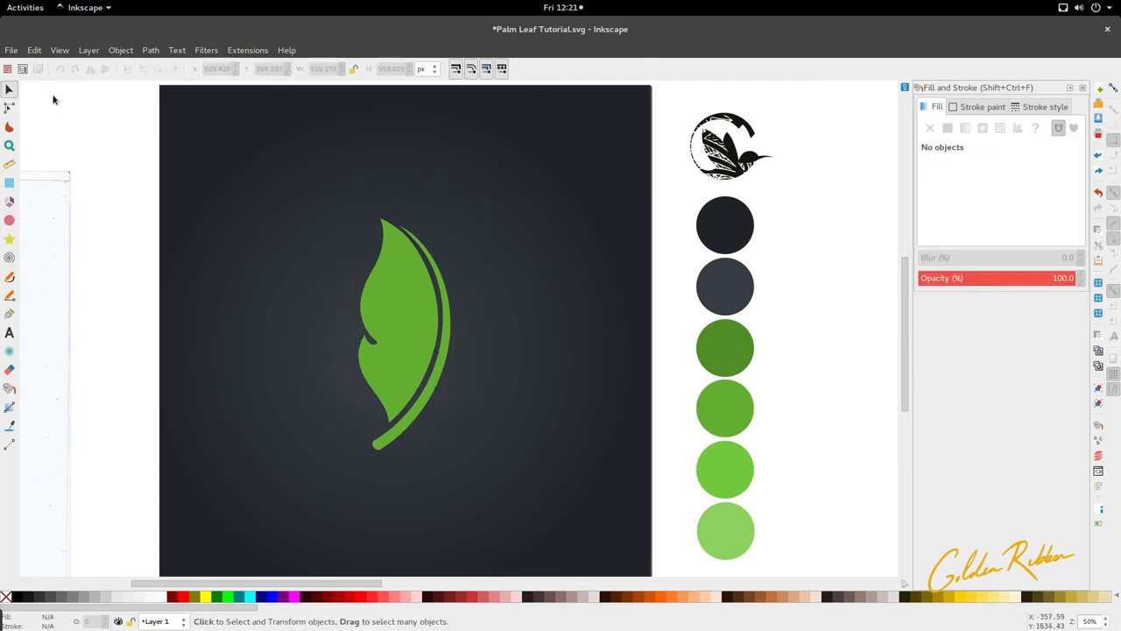
Step: Set the Pen tool to regular Bezier mode with its shape option at None
click(10, 295)
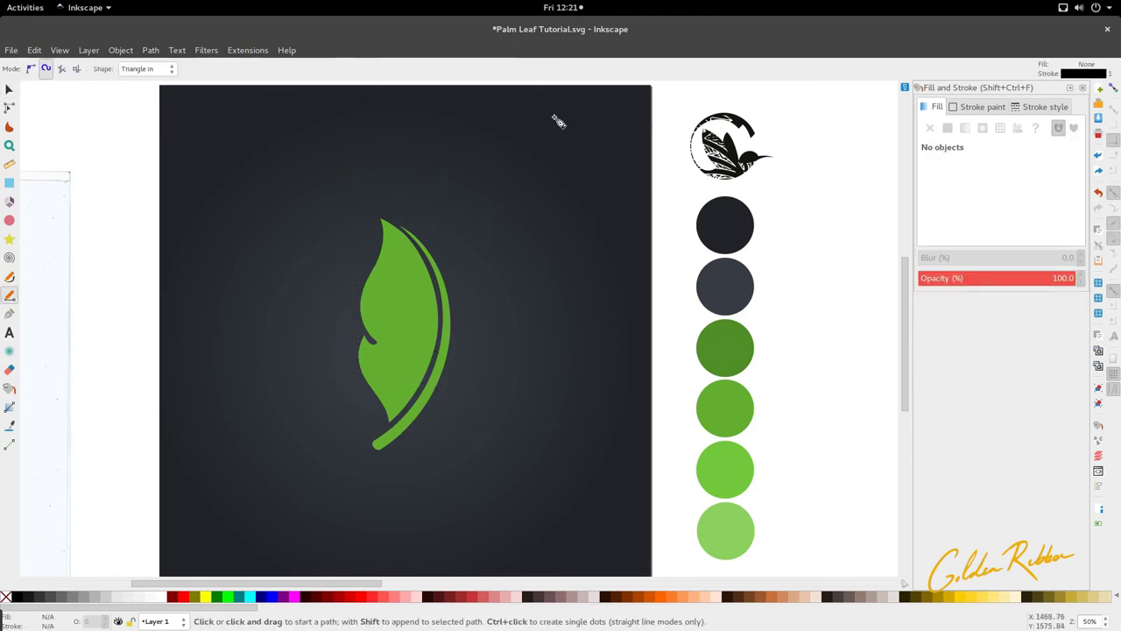
click(157, 70)
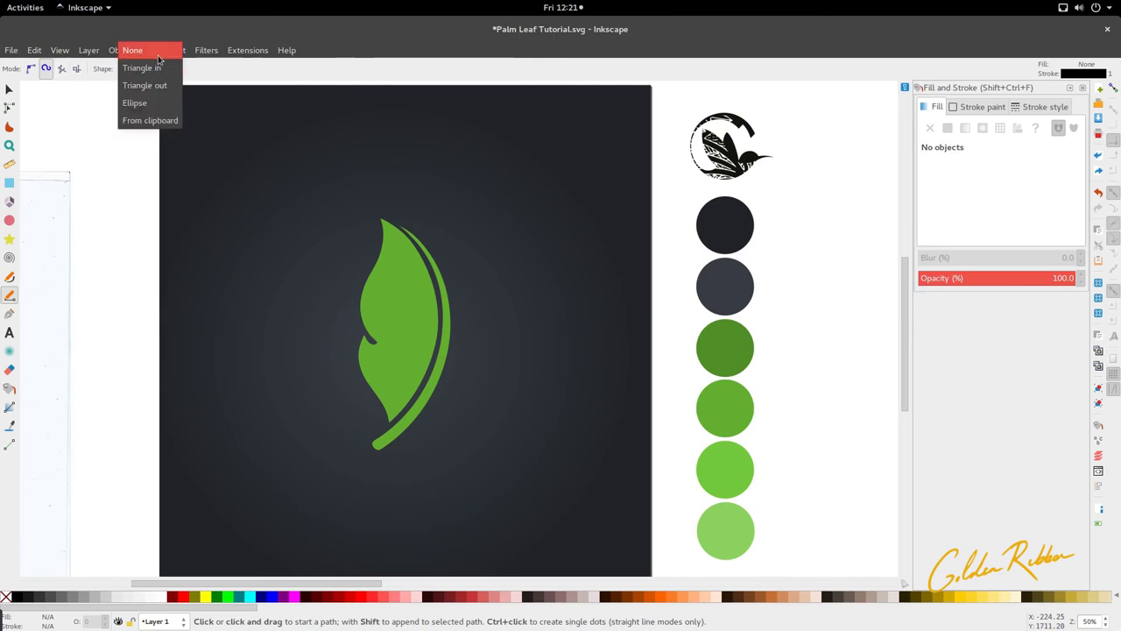
click(140, 48)
click(143, 72)
click(140, 68)
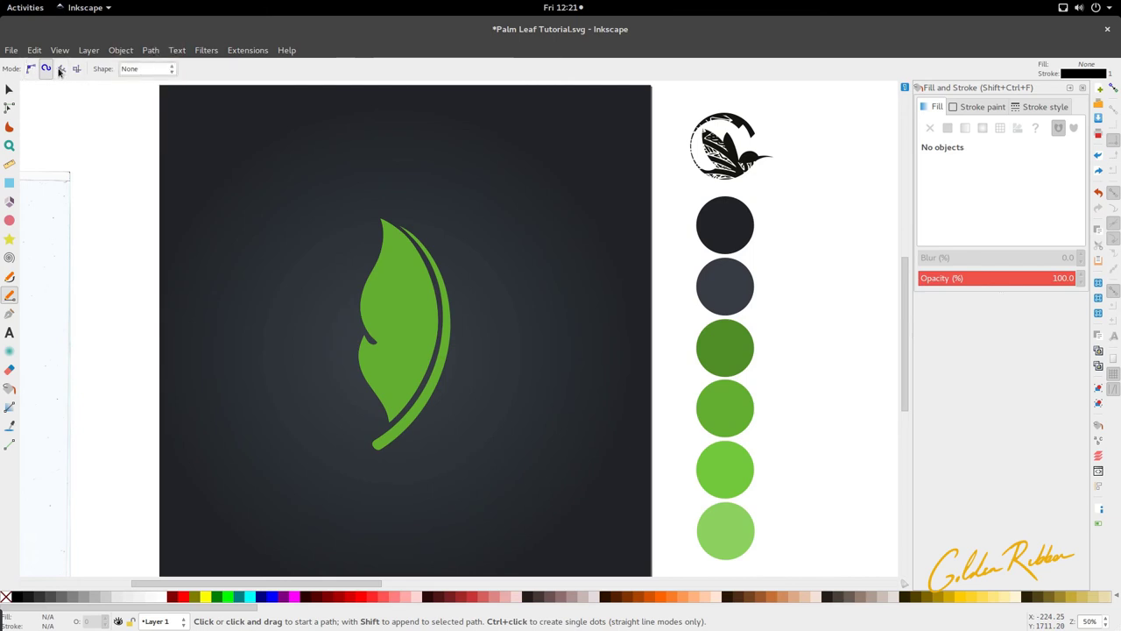
click(30, 70)
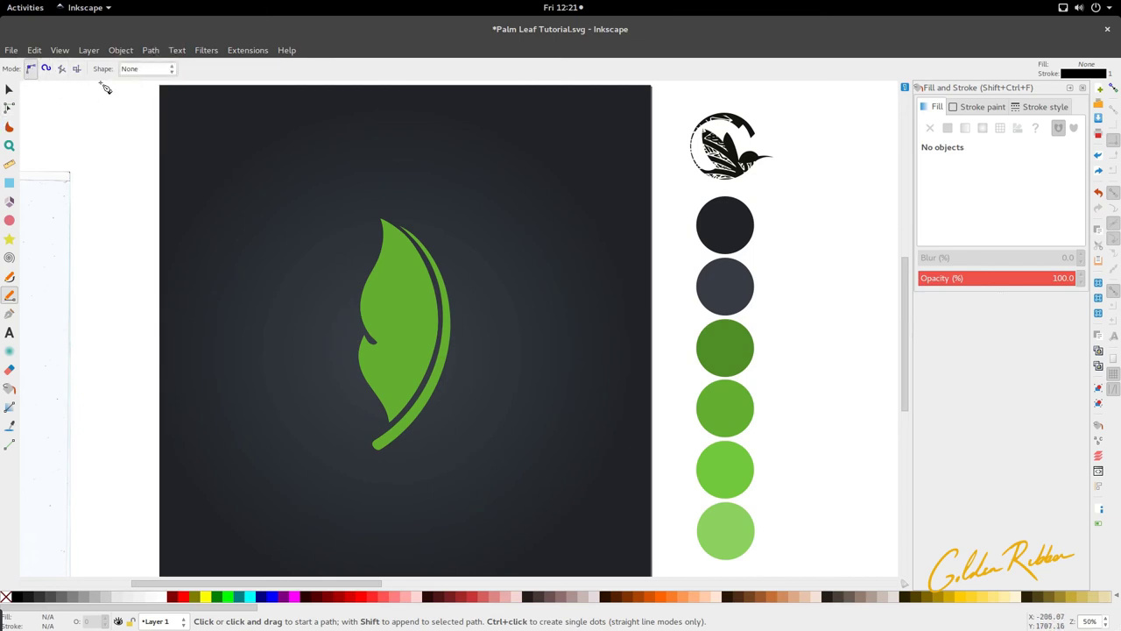
Step: Draw a closed Bezier outline around the leaf's upper part, with its lower edge curving across the leaf just above the notch
click(348, 289)
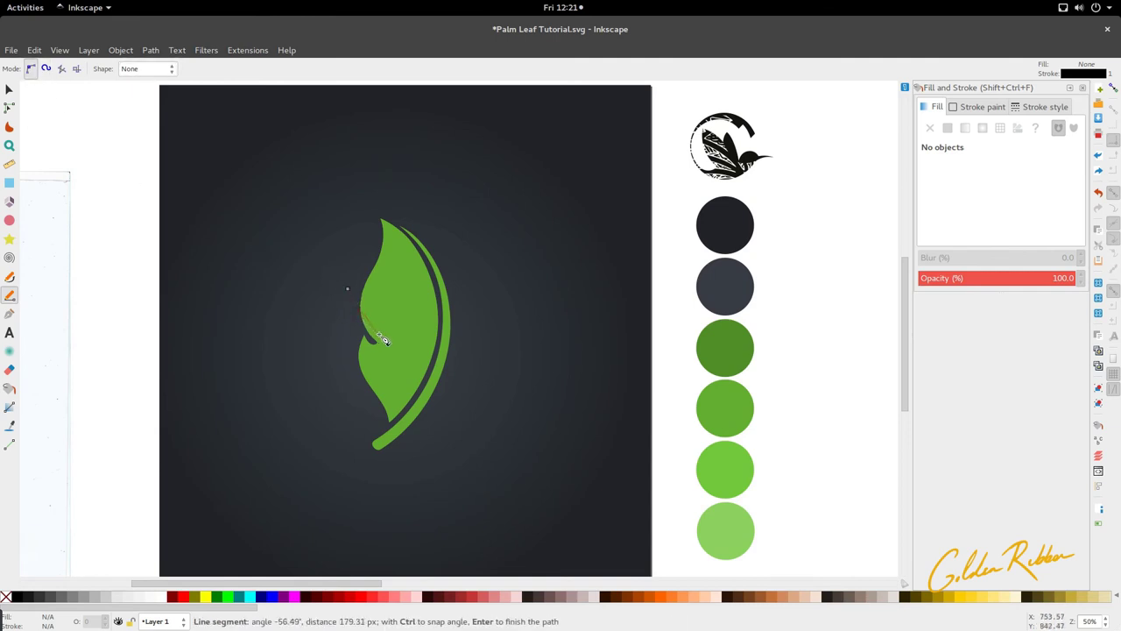
drag(370, 330, 380, 340)
drag(460, 371, 461, 374)
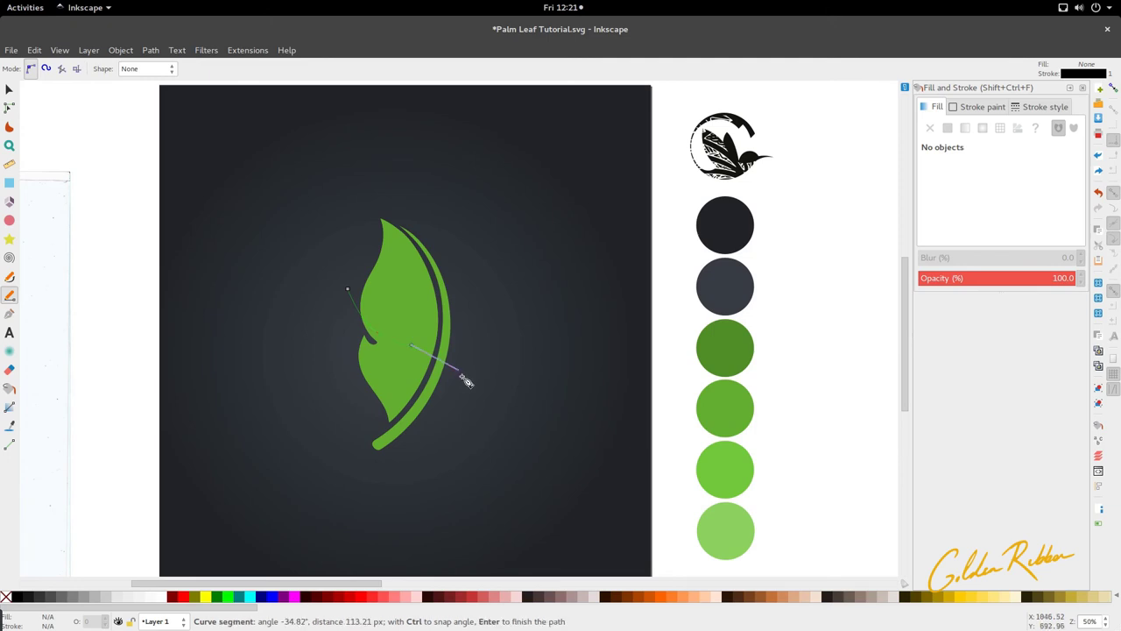
click(488, 235)
click(415, 158)
click(372, 184)
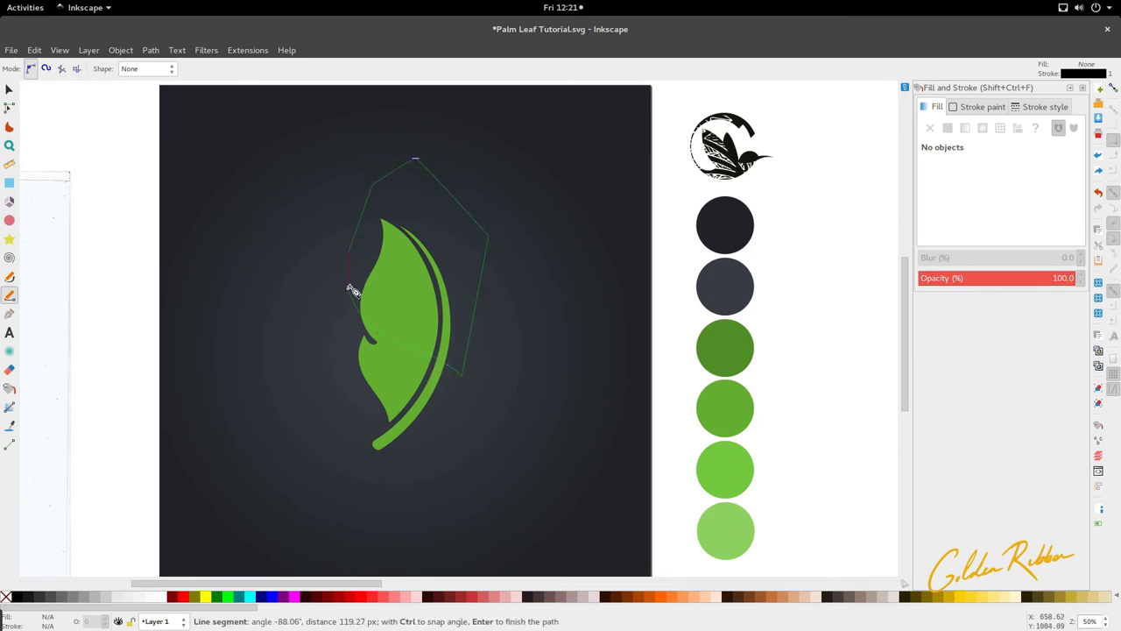
click(348, 288)
key(s)
Step: Duplicate the leaf and intersect the copy with the new outline to form the upper leaf section
click(411, 303)
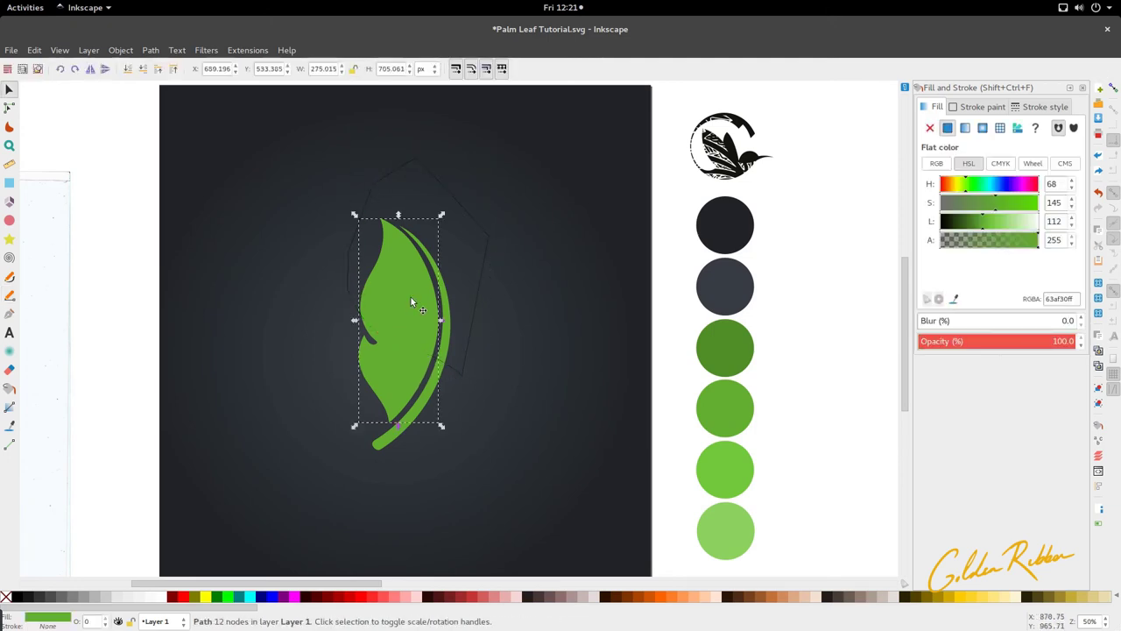
shift+click(490, 238)
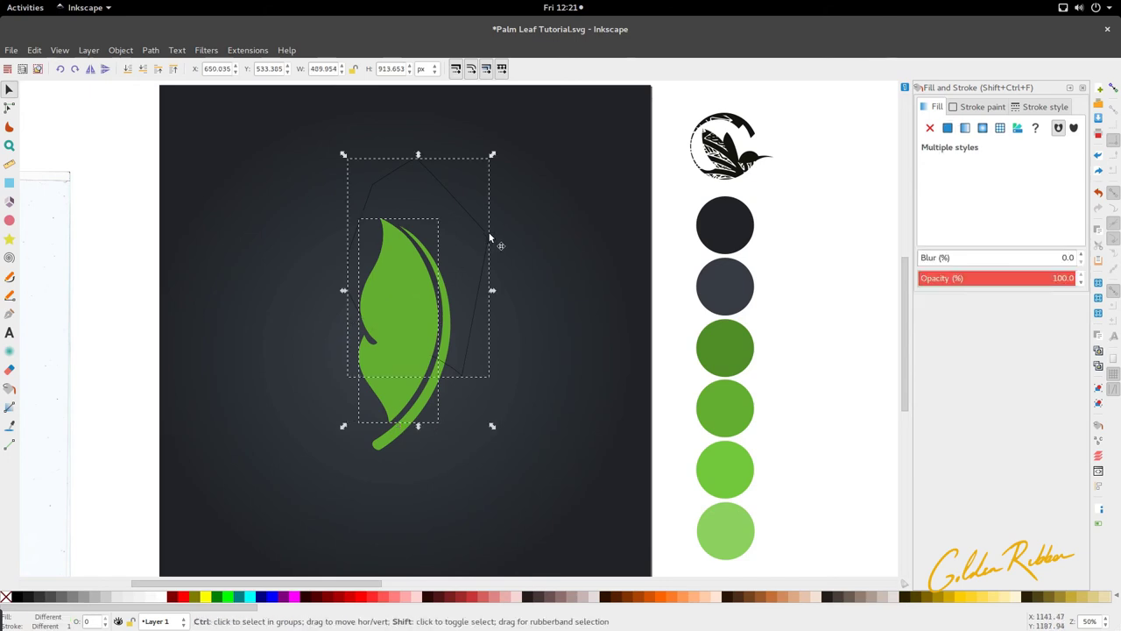
key(ctrl+asterisk)
click(177, 50)
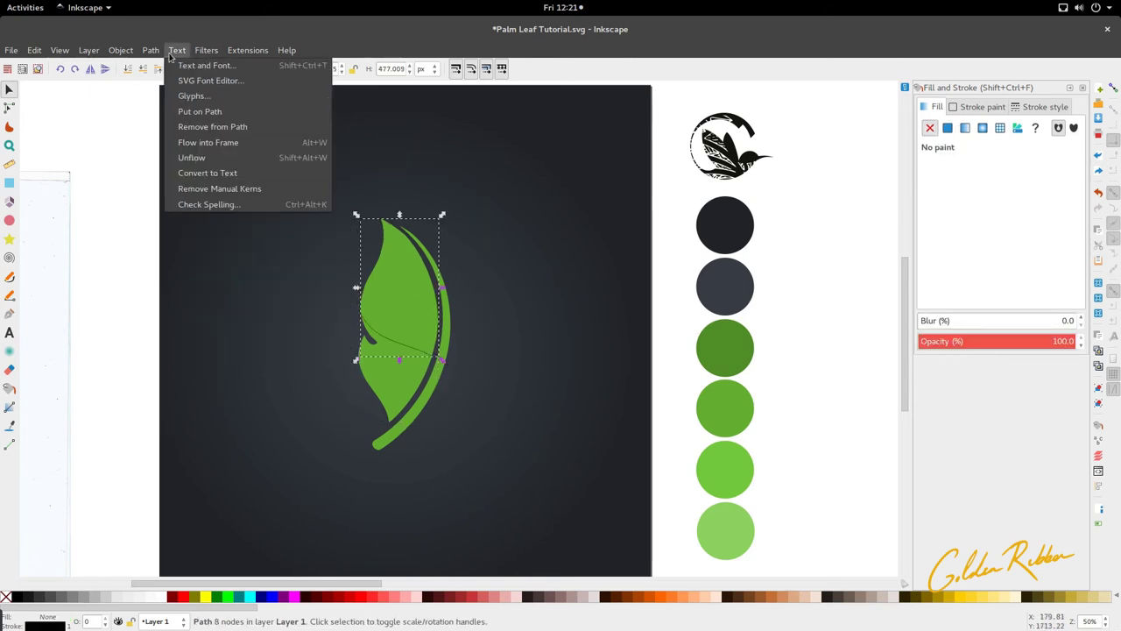
mouse_move(150, 50)
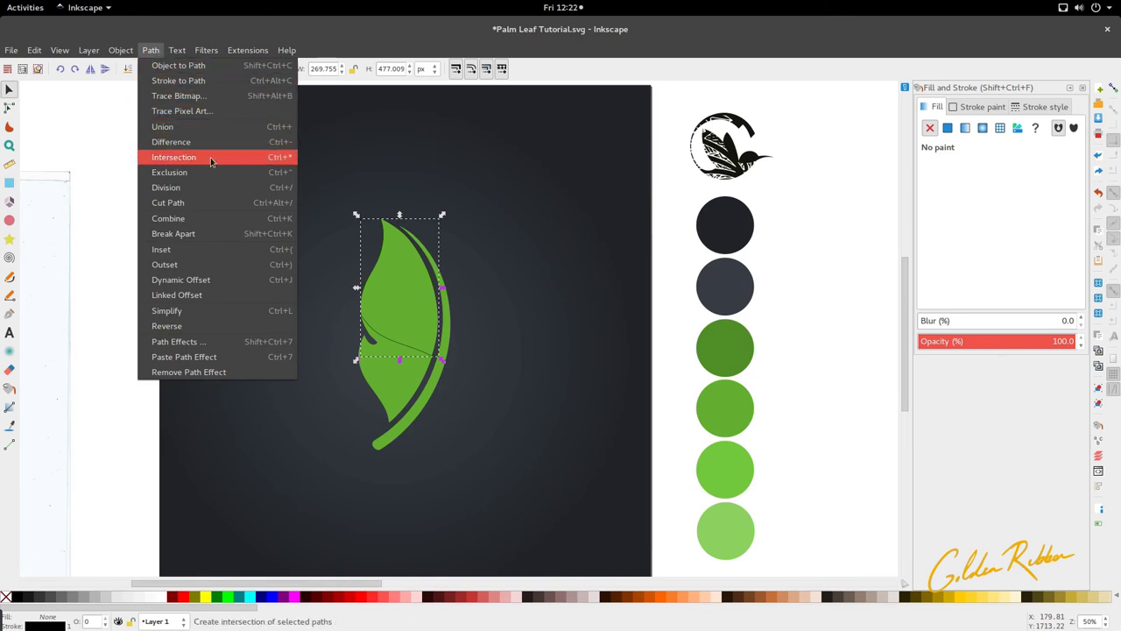
click(377, 228)
scroll(406, 359, up, 3)
scroll(408, 366, down, 3)
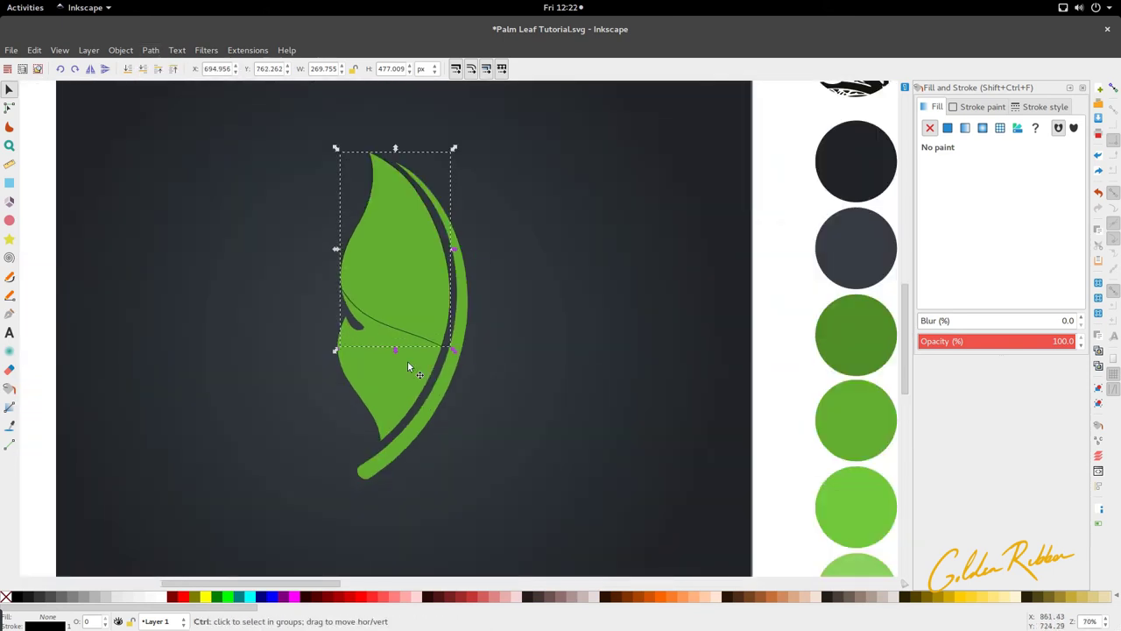
Step: Draw a second, larger closed Bezier outline around the leaf, with its lower edge curving across the leaf below the first curve
key(b)
click(354, 330)
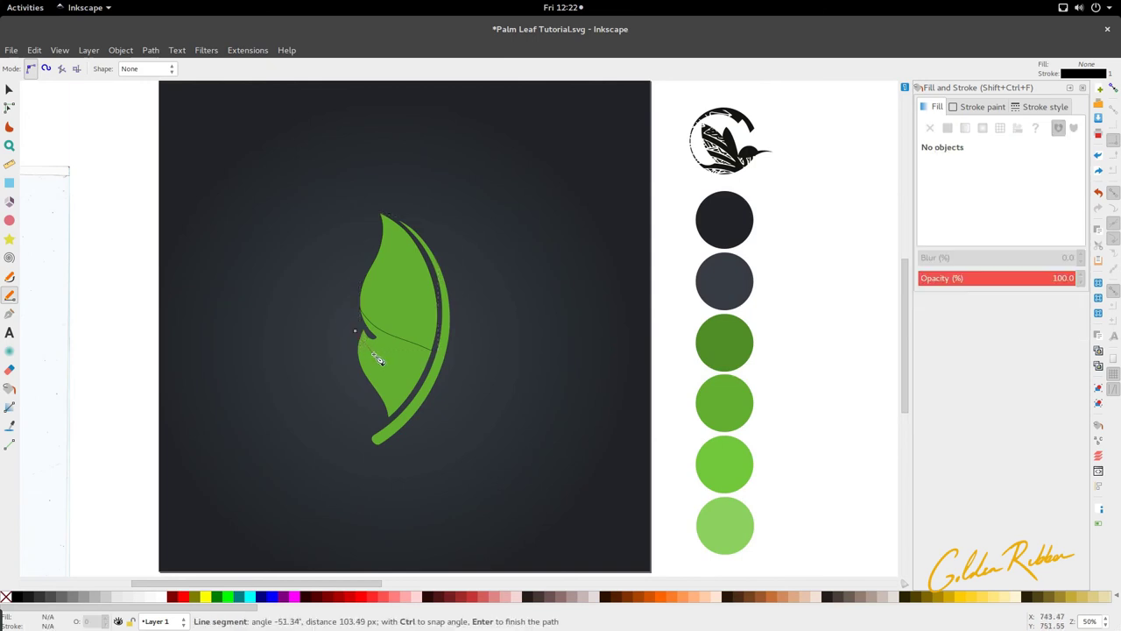
drag(377, 355, 450, 412)
click(503, 308)
click(467, 182)
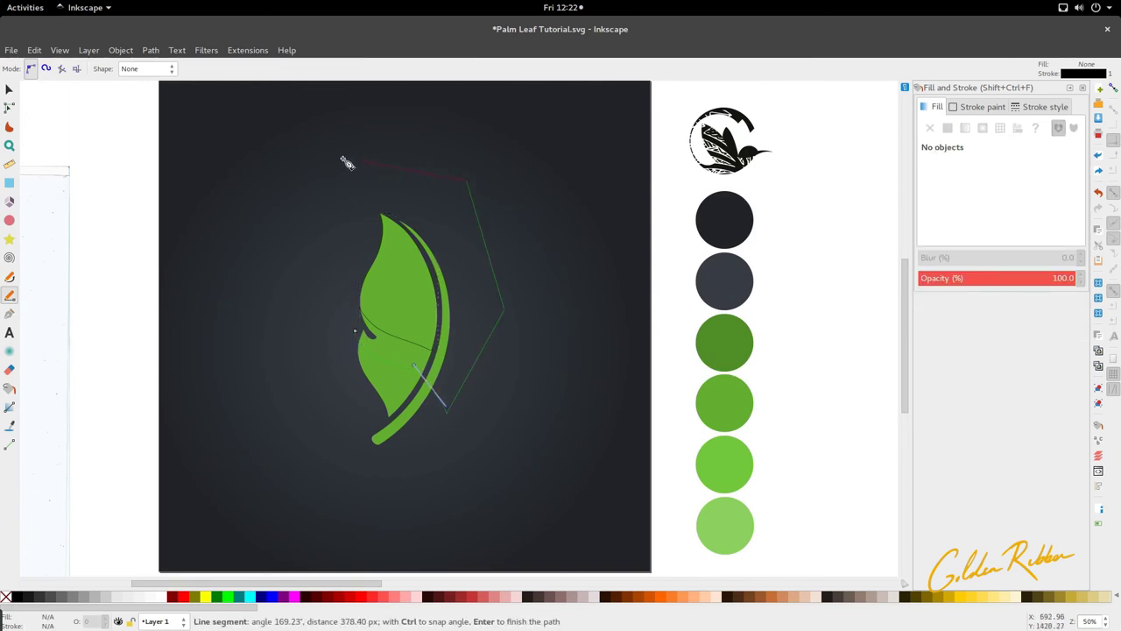
click(300, 158)
click(355, 331)
key(s)
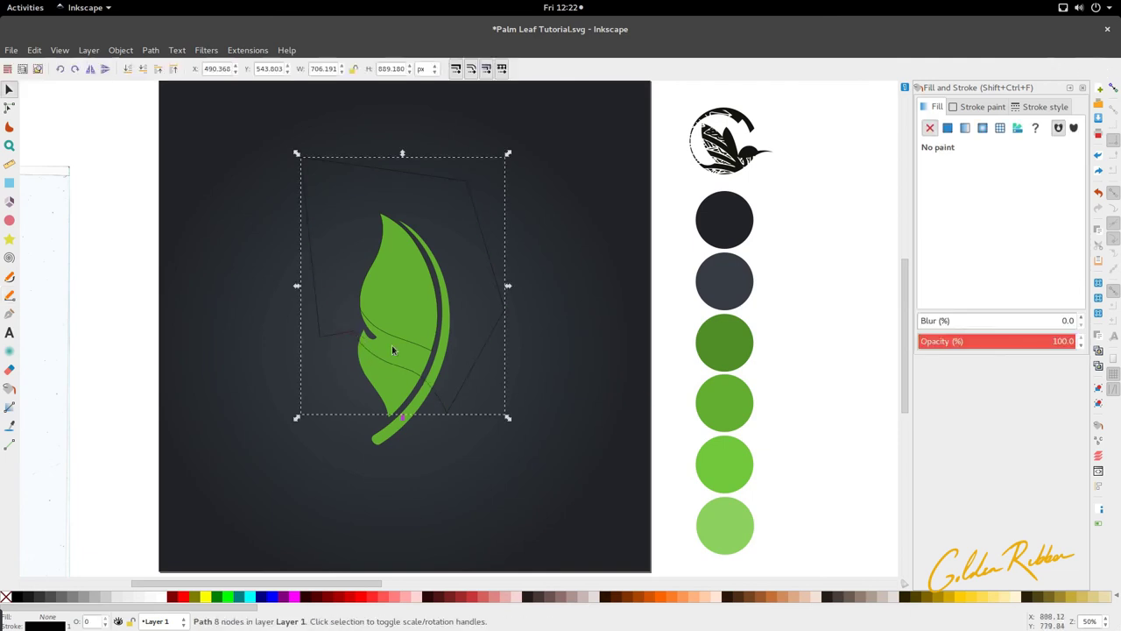
Step: Duplicate the base leaf and intersect the copy with the second outline to form the larger leaf section
ctrl+click(391, 345)
key(ctrl+d)
shift+click(441, 409)
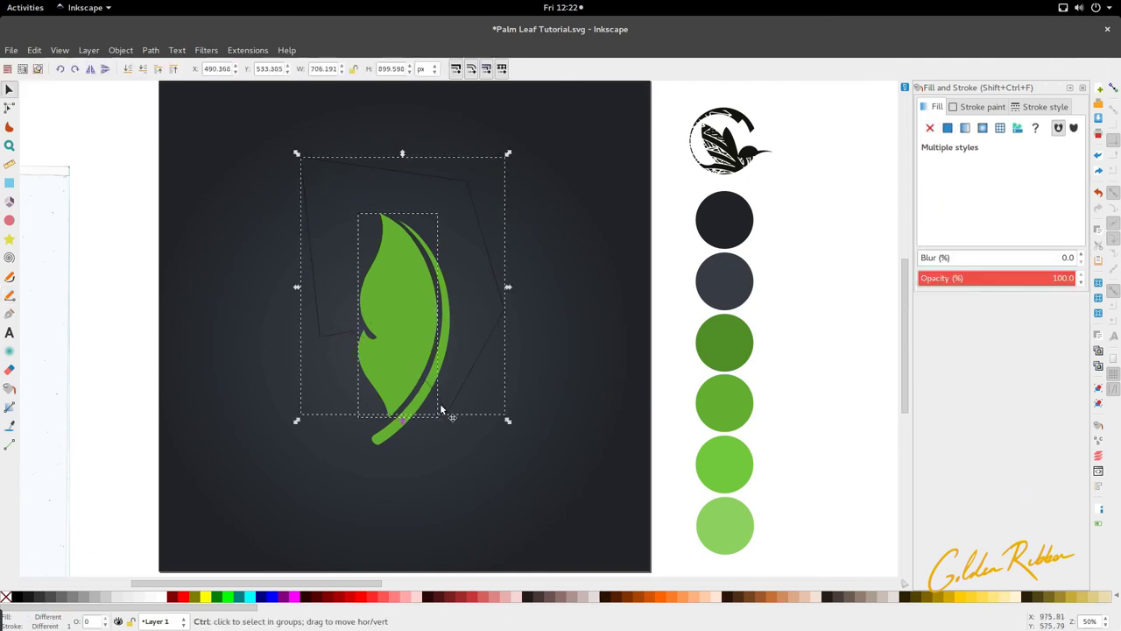
key(ctrl+asterisk)
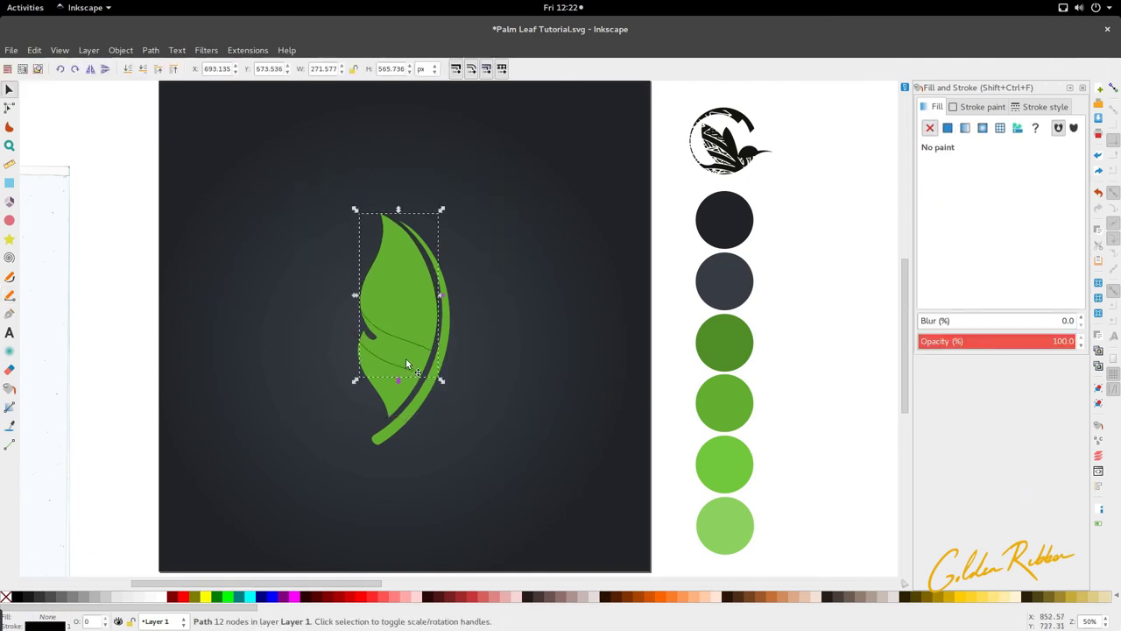
Step: Try lighter palette greens on the base leaf, move it aside, and undo the move and the lightest fill
ctrl+click(428, 334)
scroll(428, 333, down, 3)
key(d)
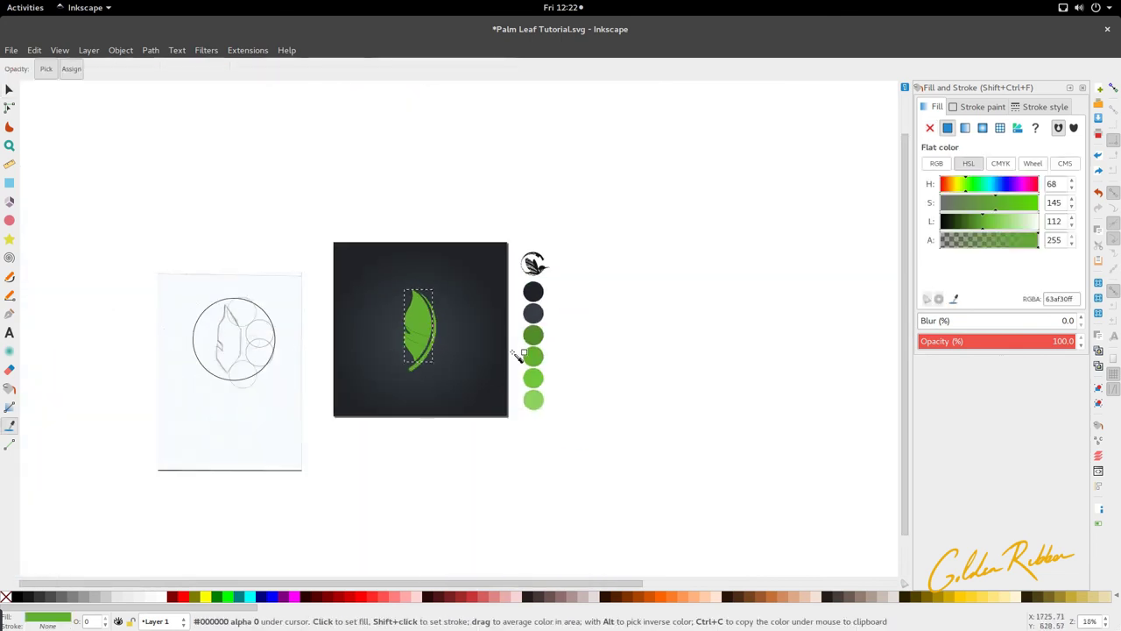
click(539, 390)
click(538, 398)
key(s)
scroll(400, 333, up, 3)
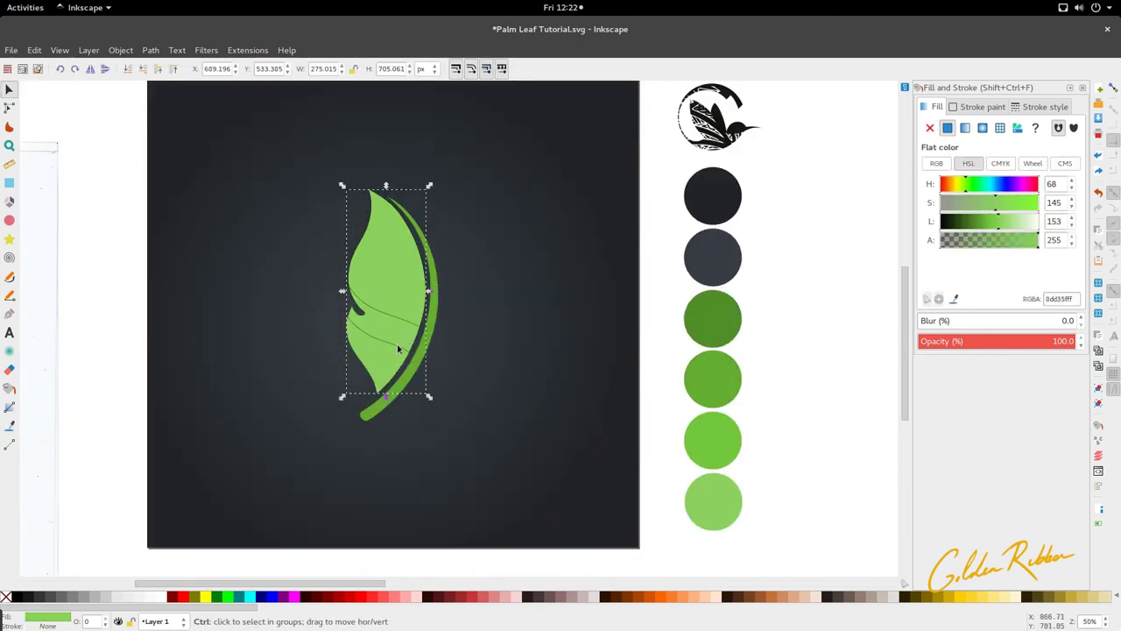
drag(397, 345, 352, 349)
key(ctrl+z)
key(ctrl+z)
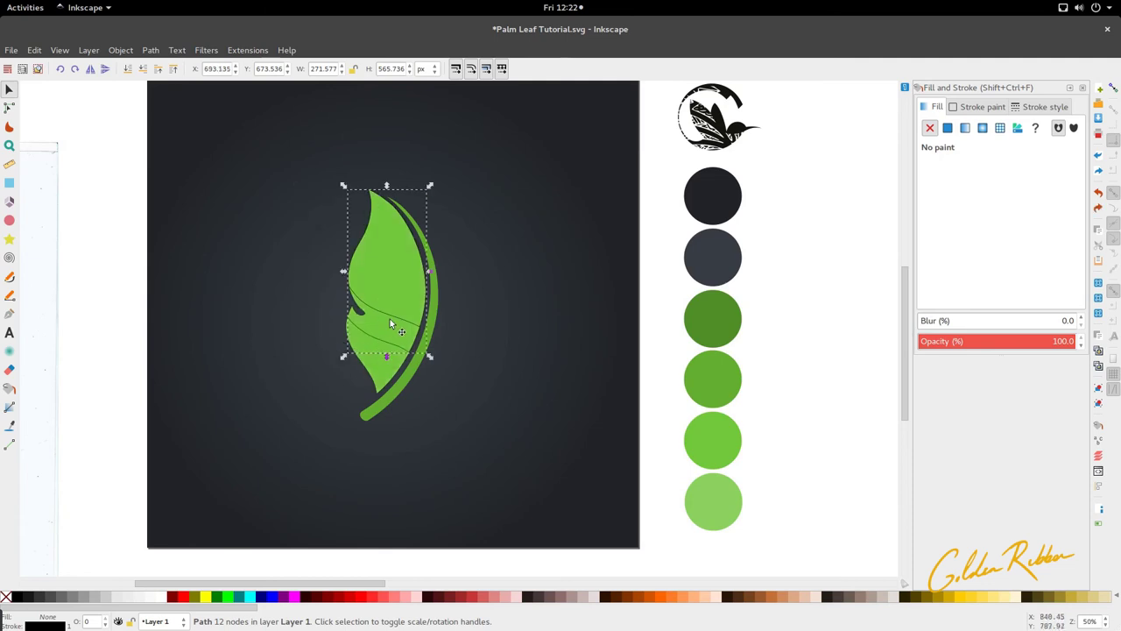
Step: Fill the upper leaf section with the lightest green from the palette
click(398, 324)
key(d)
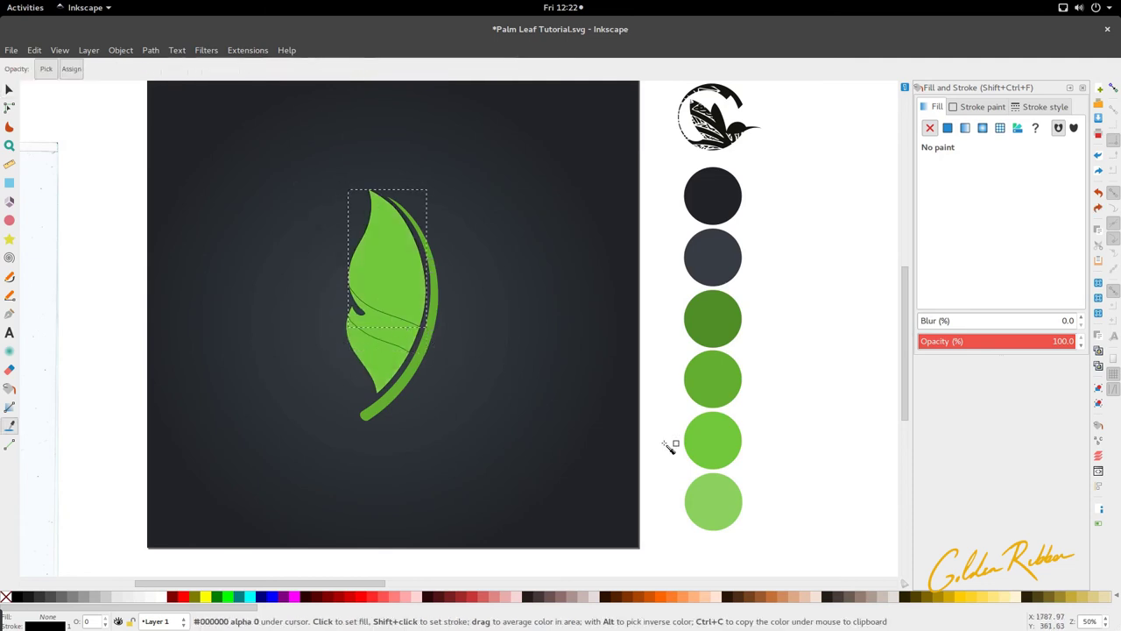
click(727, 497)
key(s)
Step: Fill the base leaf at the bottom of the stack with the medium palette green that matches the stem
alt+click(371, 335)
alt+click(371, 336)
key(d)
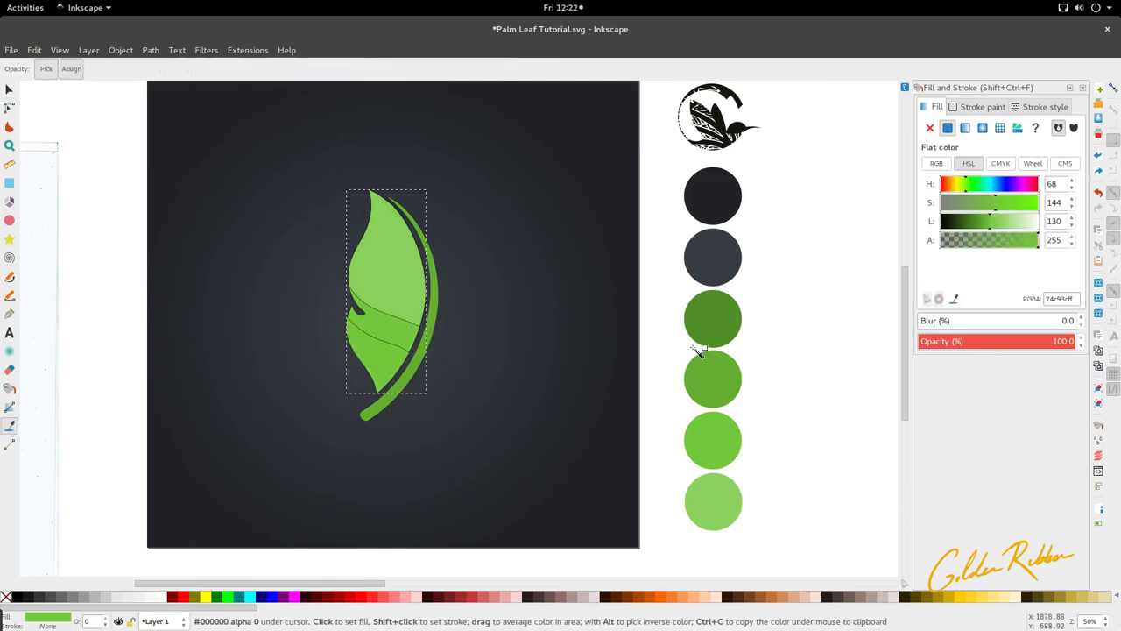
click(700, 352)
key(s)
Step: Fill the larger leaf section, behind the lightest one, with the bright palette green second from the lightest
click(400, 344)
key(d)
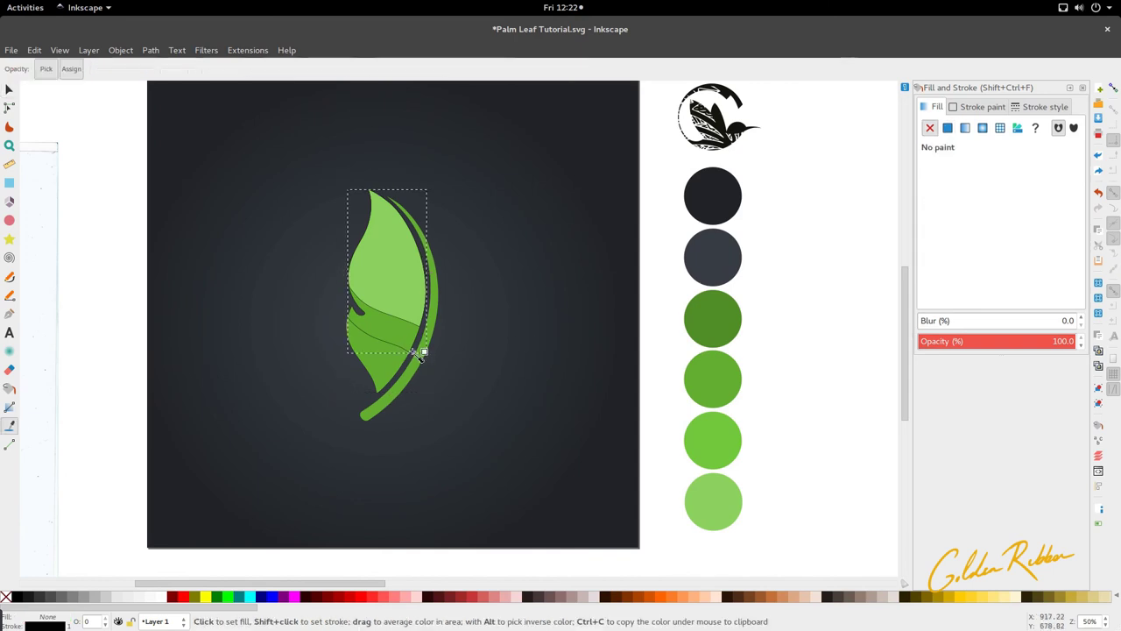
click(429, 345)
key(s)
key(ctrl+z)
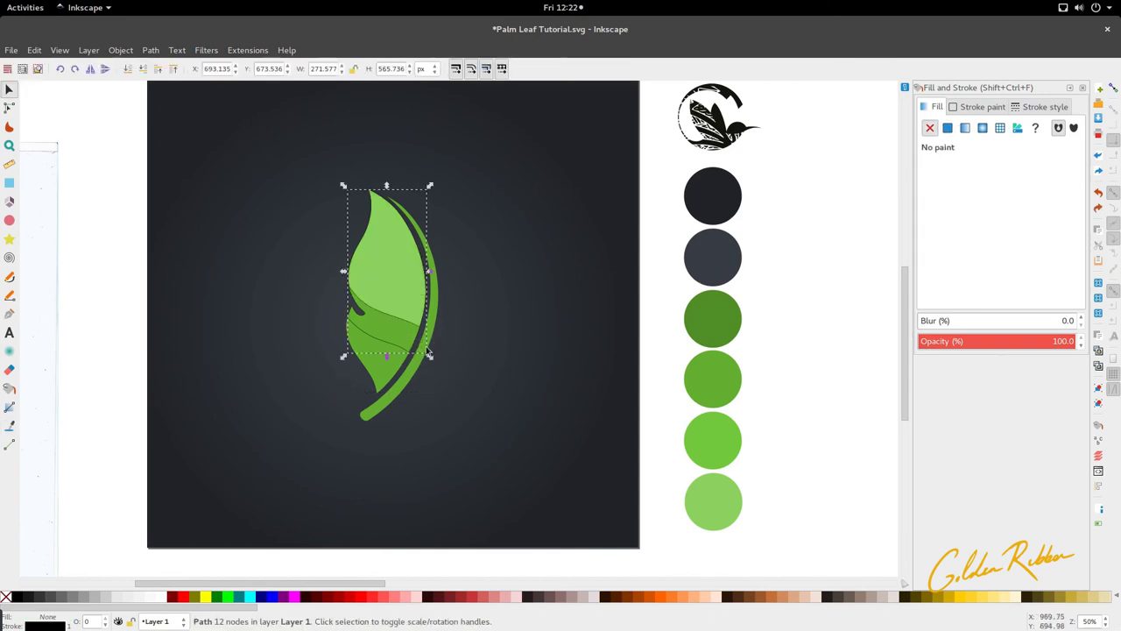
drag(396, 343, 386, 407)
key(ctrl+z)
key(d)
click(715, 437)
key(s)
click(144, 74)
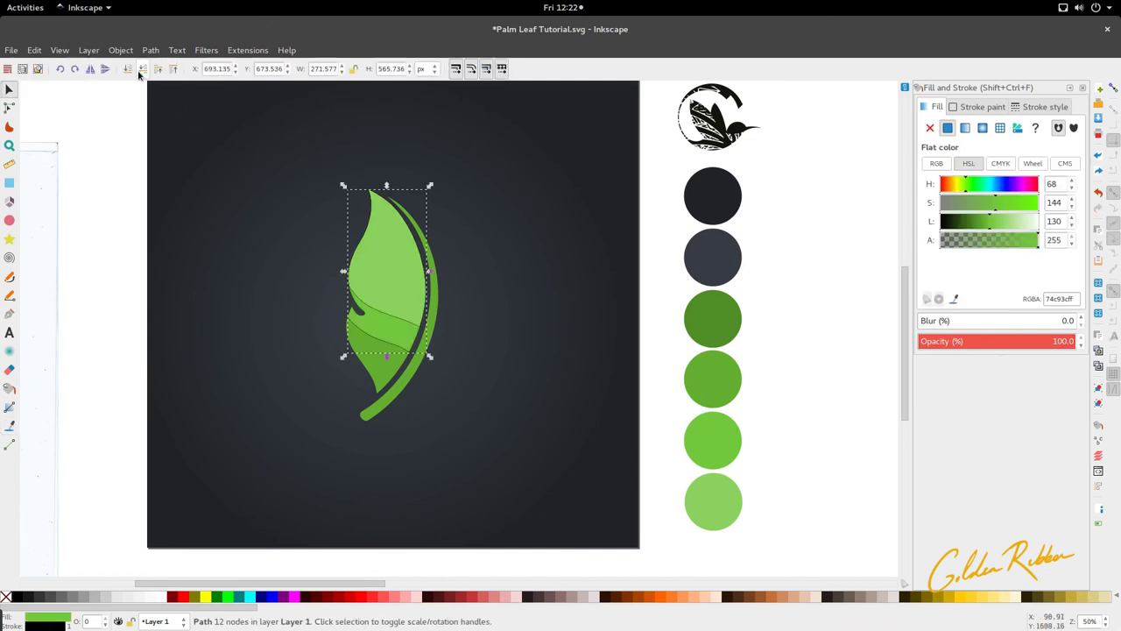
Step: Remove the black stroke from the leaf's lightest and bright green sections
click(352, 219)
scroll(354, 220, down, 2)
scroll(371, 280, up, 3)
double_click(372, 280)
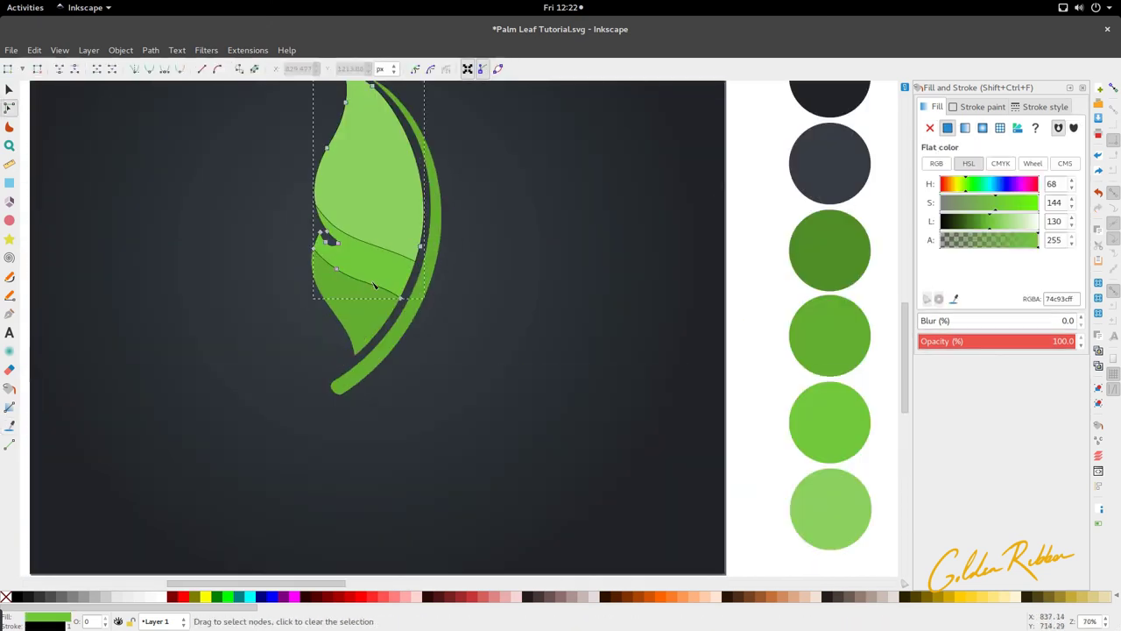
scroll(380, 239, down, 5)
right_click(46, 626)
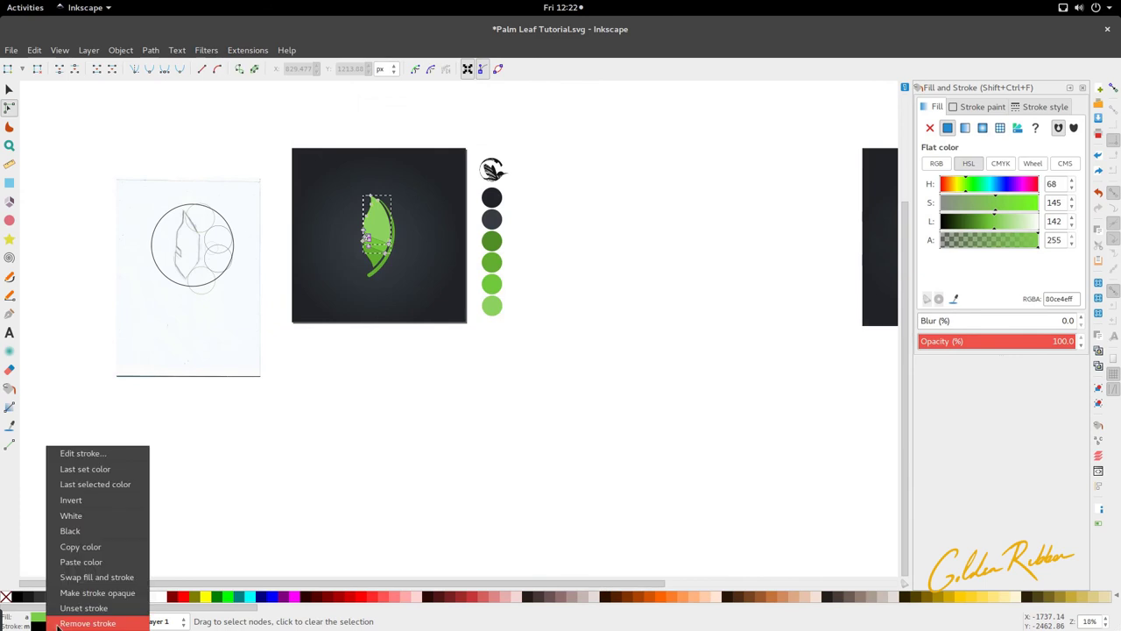
click(57, 623)
key(Escape)
Step: Select the lower nodes of the lightest leaf section and stretch them outward past both leaf edges
scroll(377, 238, up, 4)
scroll(338, 250, up, 2)
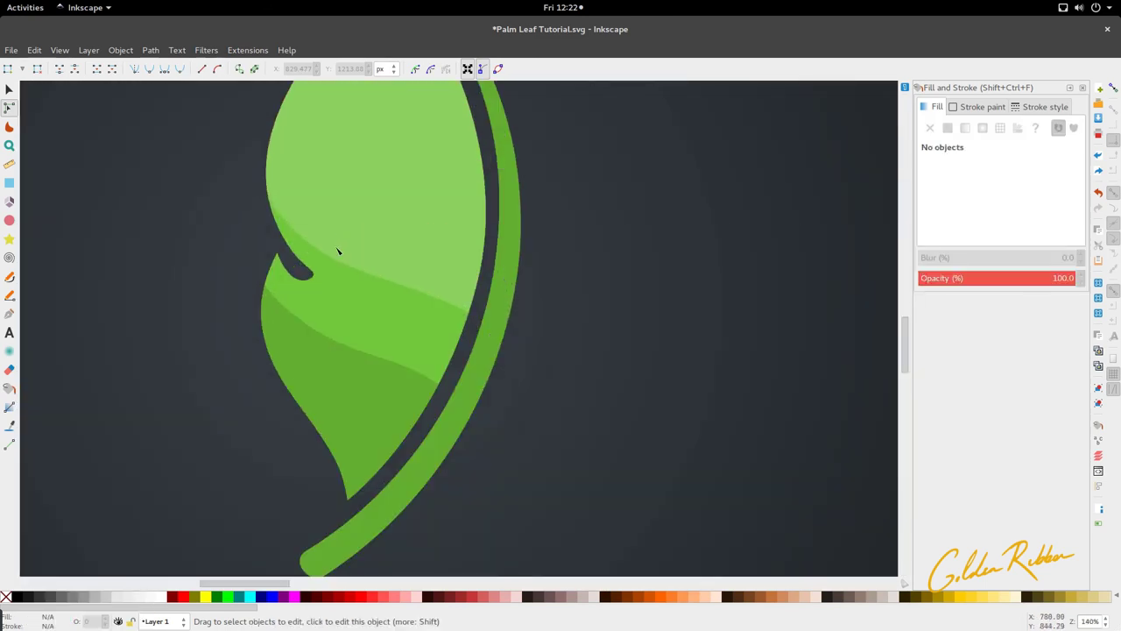
click(365, 253)
scroll(301, 183, down, 3)
drag(299, 182, 426, 247)
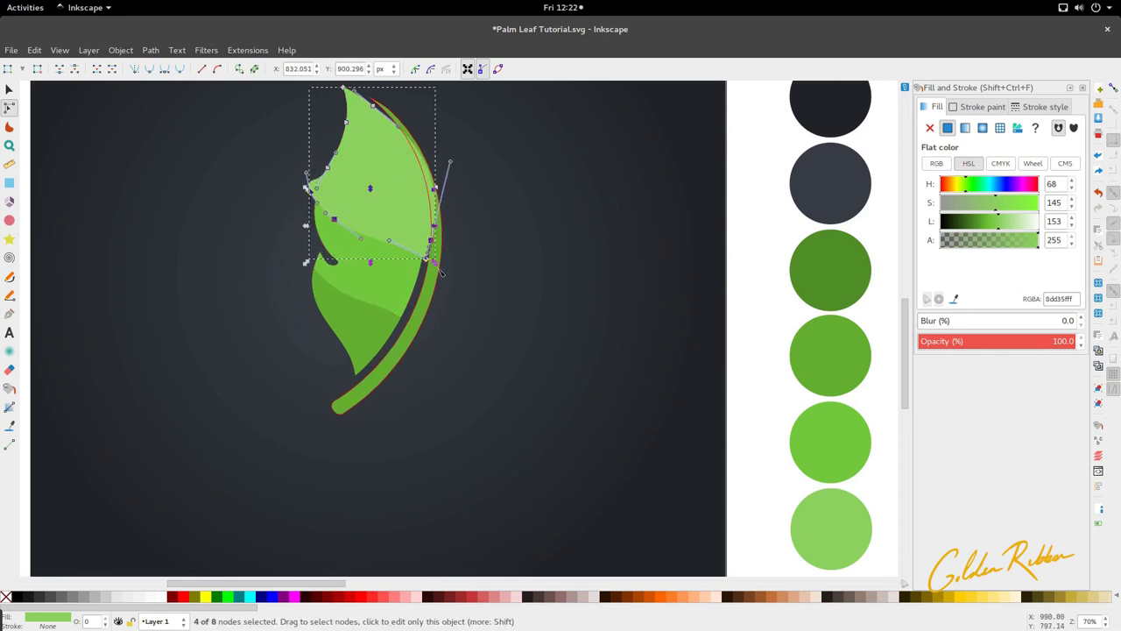
key(s)
click(447, 279)
click(362, 274)
double_click(343, 221)
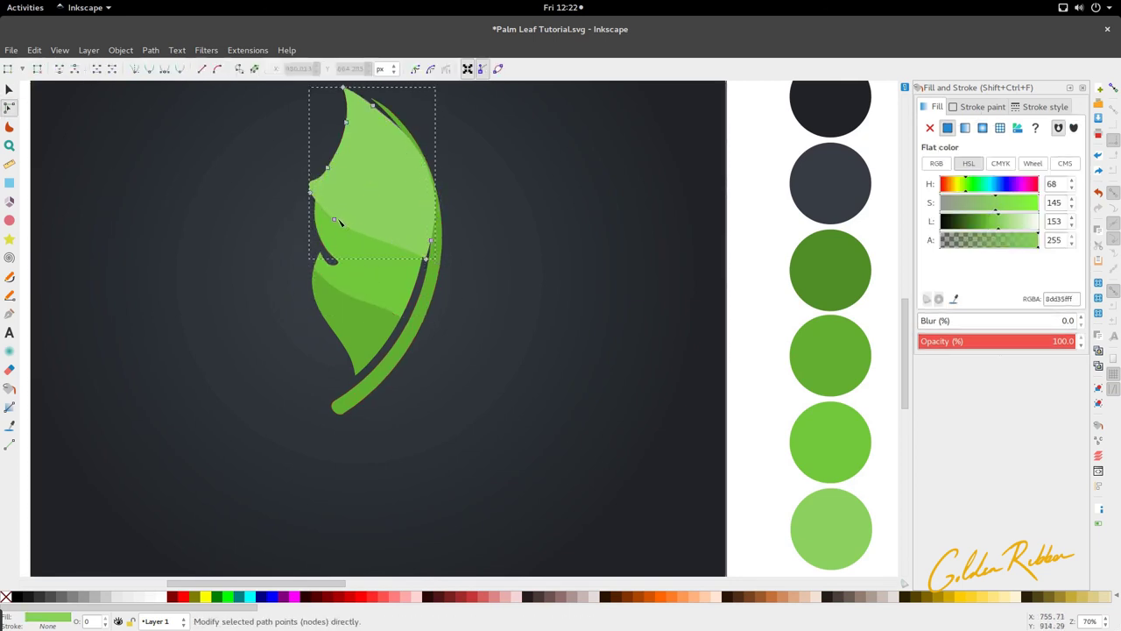
Step: Adjust the nodes and handles along the lightest section's lower edge to form a smooth curve extending past the leaf
click(335, 219)
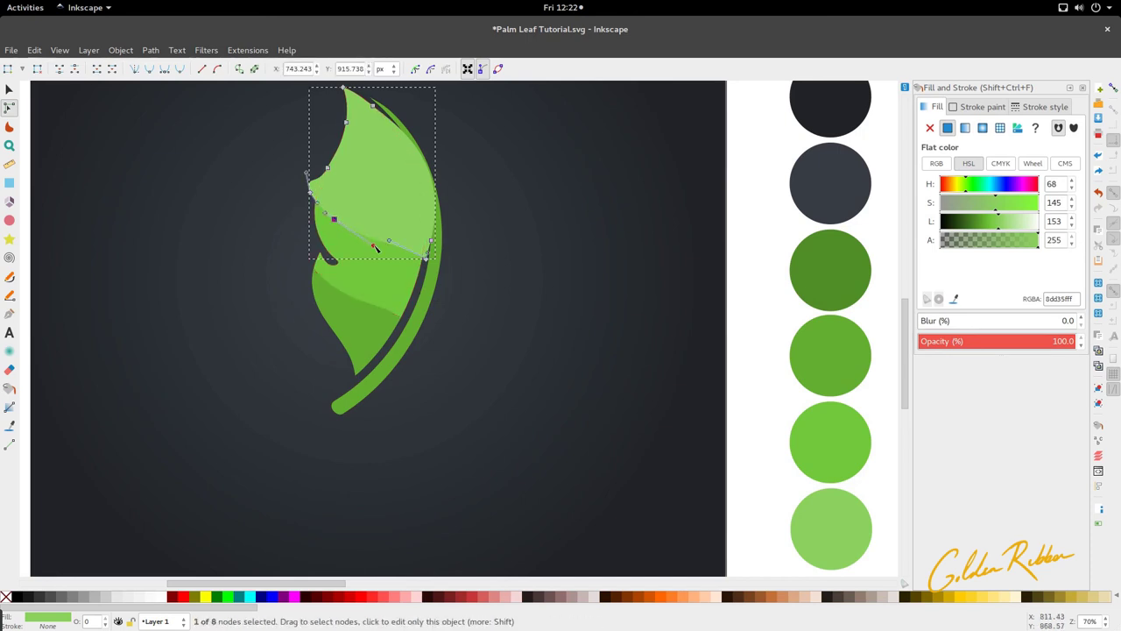
drag(375, 248, 428, 271)
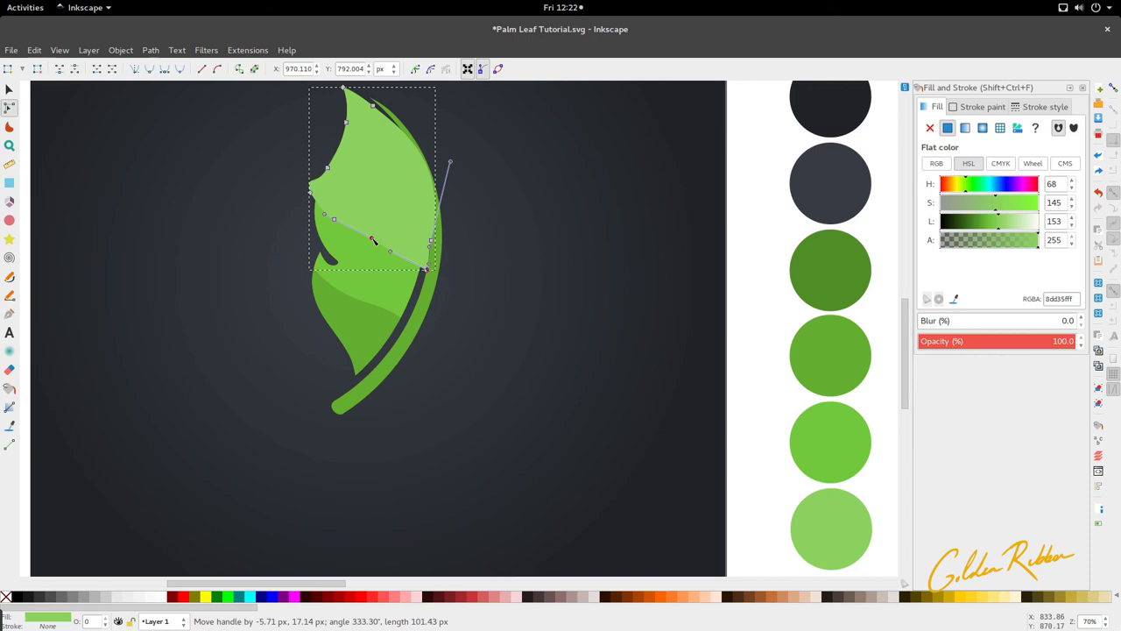
drag(375, 244, 375, 245)
key(s)
click(365, 265)
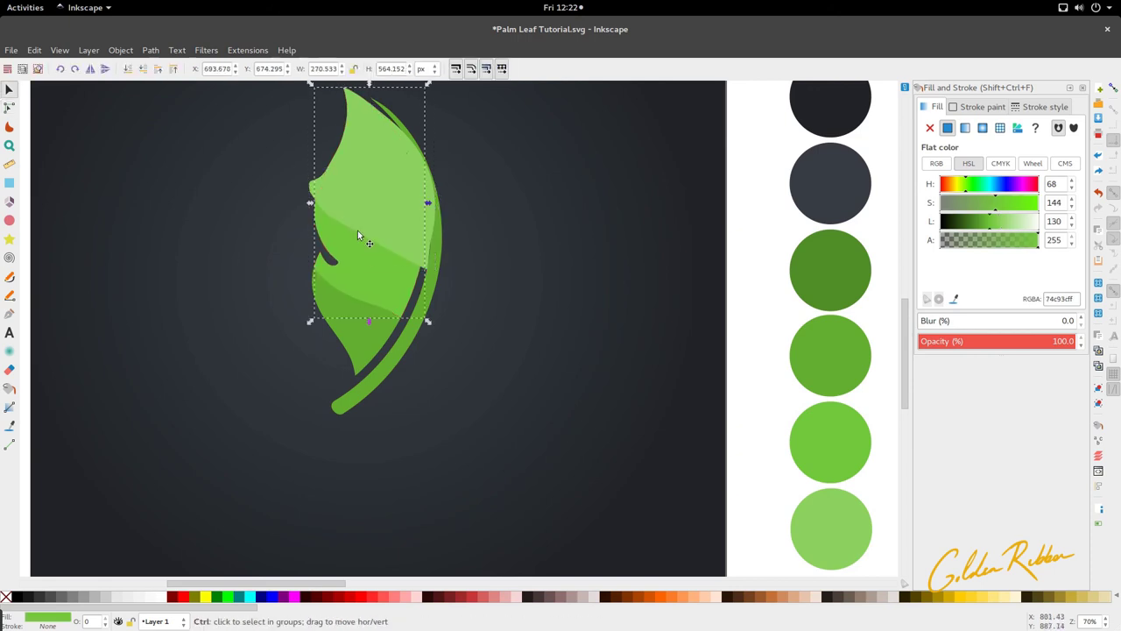
click(356, 232)
key(n)
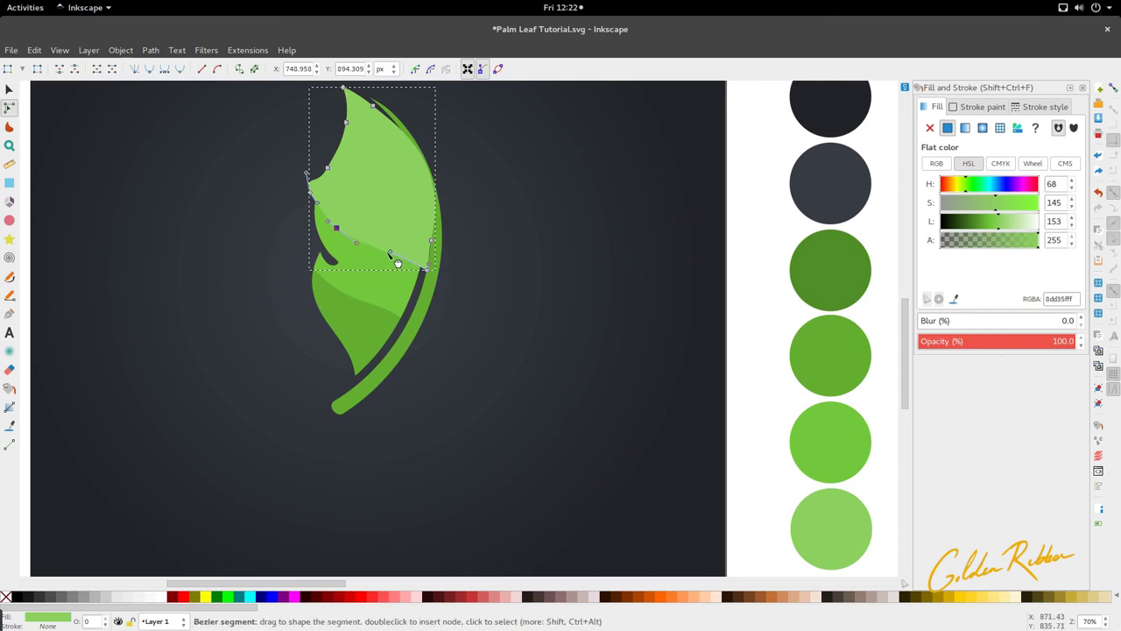
Step: Duplicate the bright green section and intersect the copy with the lightest section to trim it to the leaf shape
key(s)
click(386, 272)
key(ctrl+d)
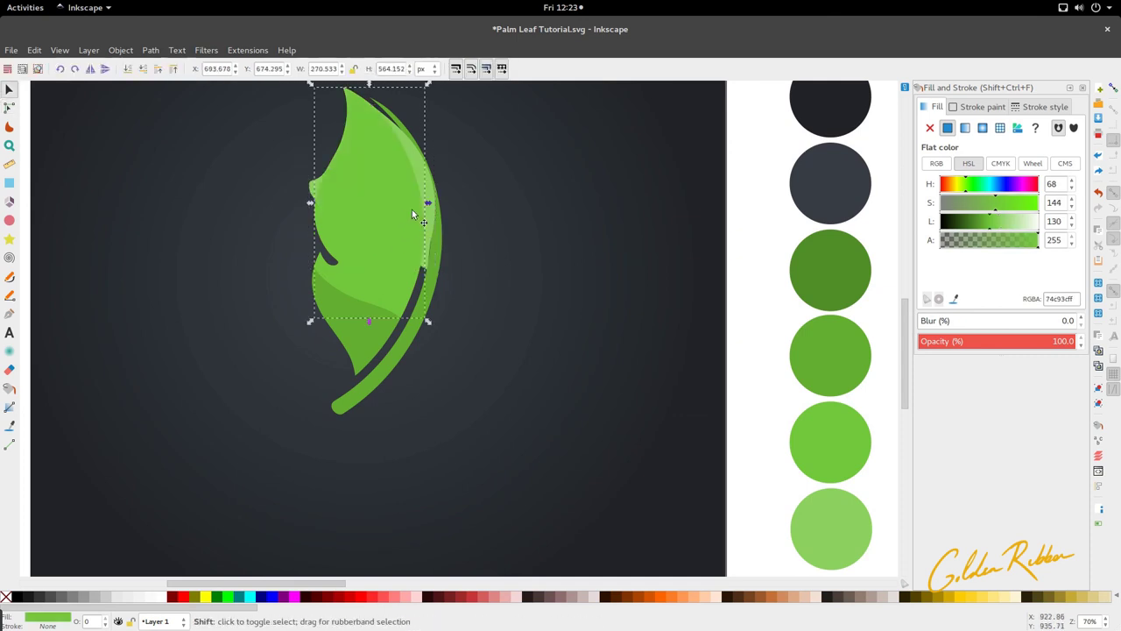
ctrl+click(428, 187)
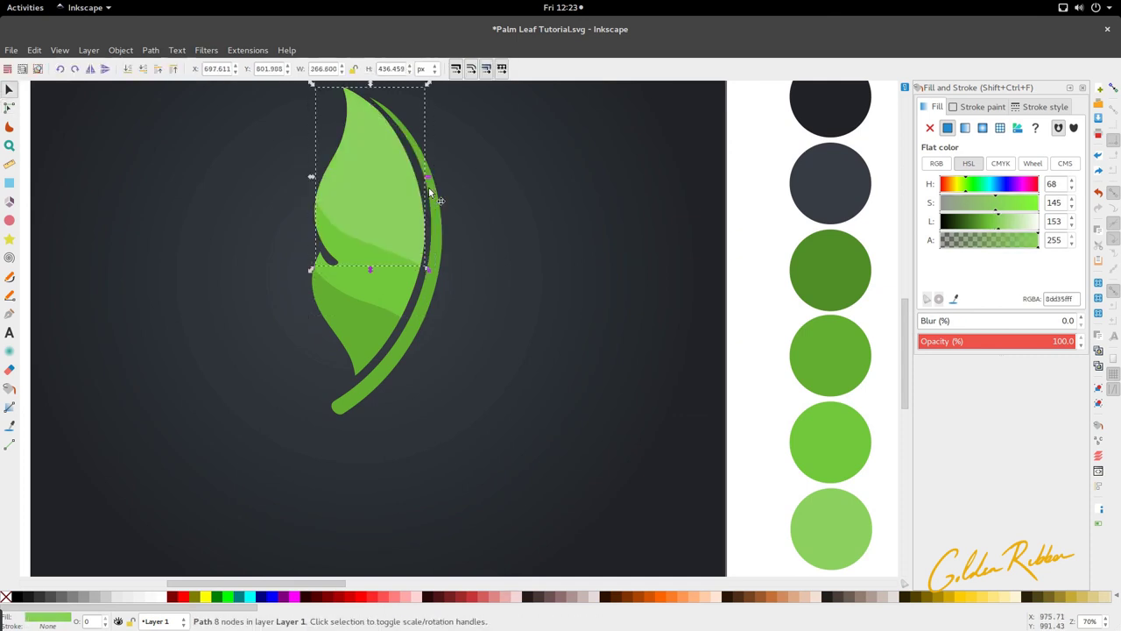
scroll(428, 189, down, 2)
click(426, 214)
scroll(369, 232, down, 2)
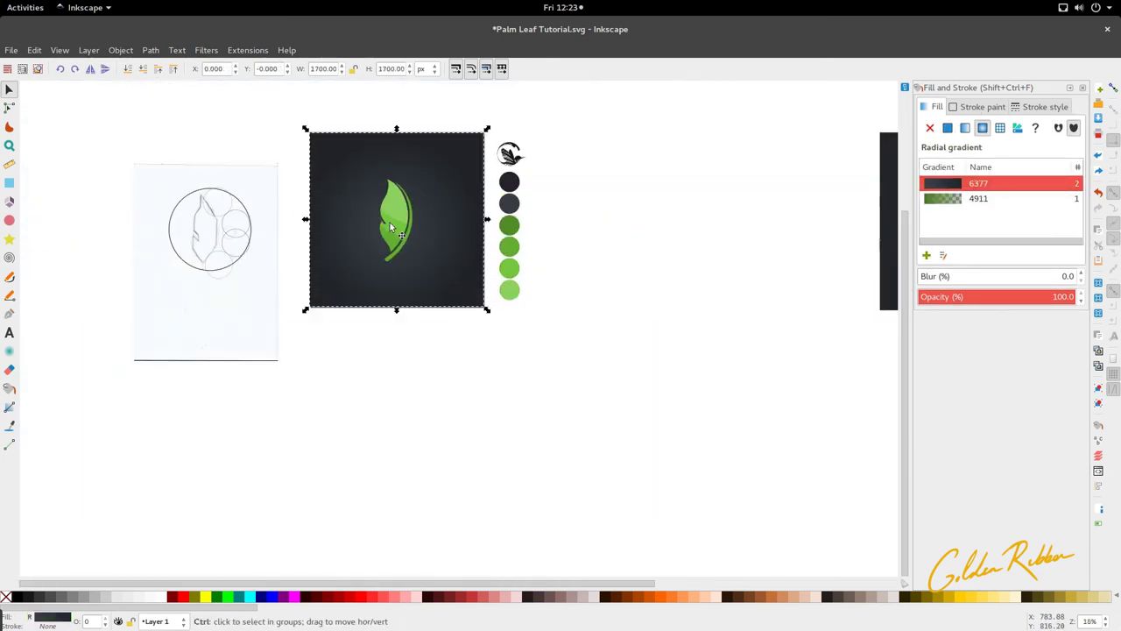
Step: Draw a closed outline that curves from the leaf's tip down its middle and returns around its left side
scroll(438, 162, up, 3)
scroll(418, 241, up, 2)
scroll(415, 272, down, 3)
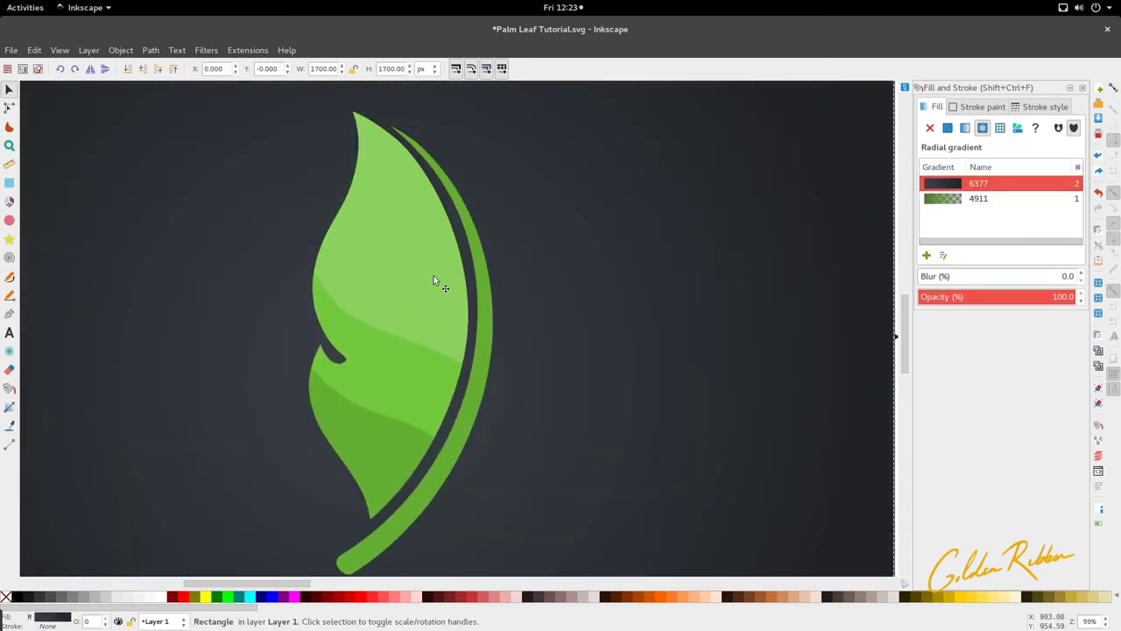
key(b)
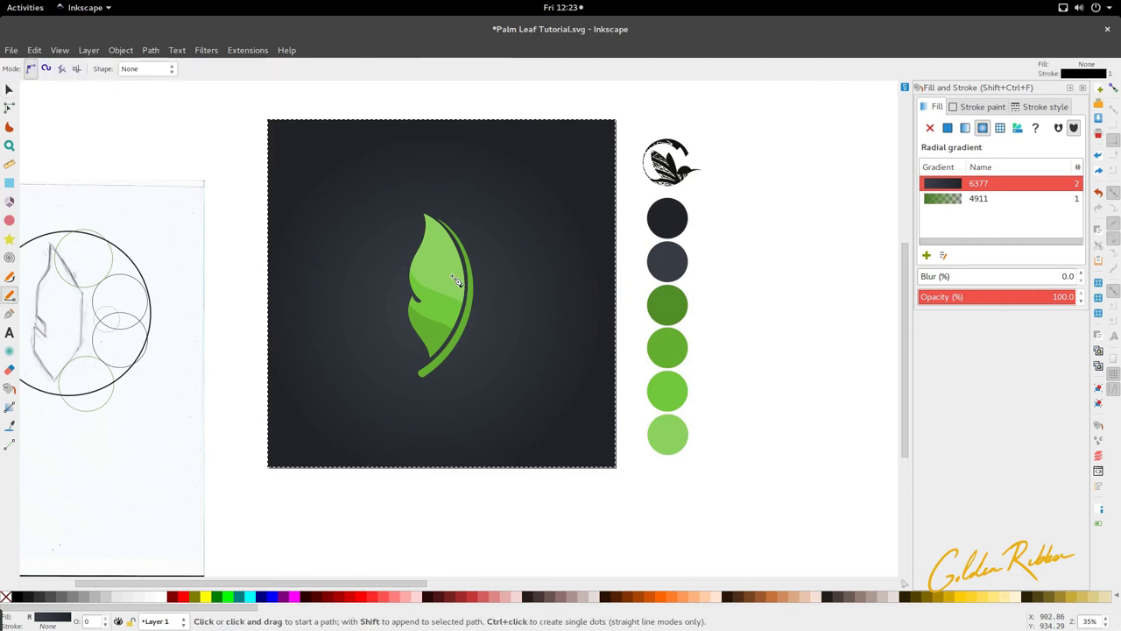
scroll(453, 242, down, 1)
scroll(445, 228, up, 1)
scroll(431, 178, up, 2)
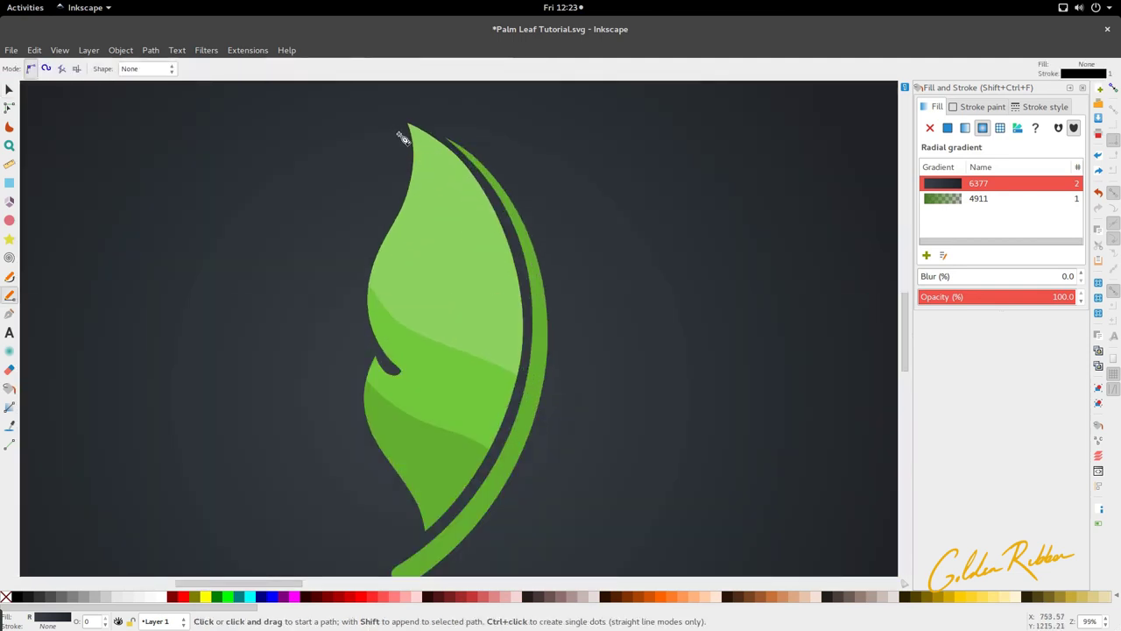
click(396, 112)
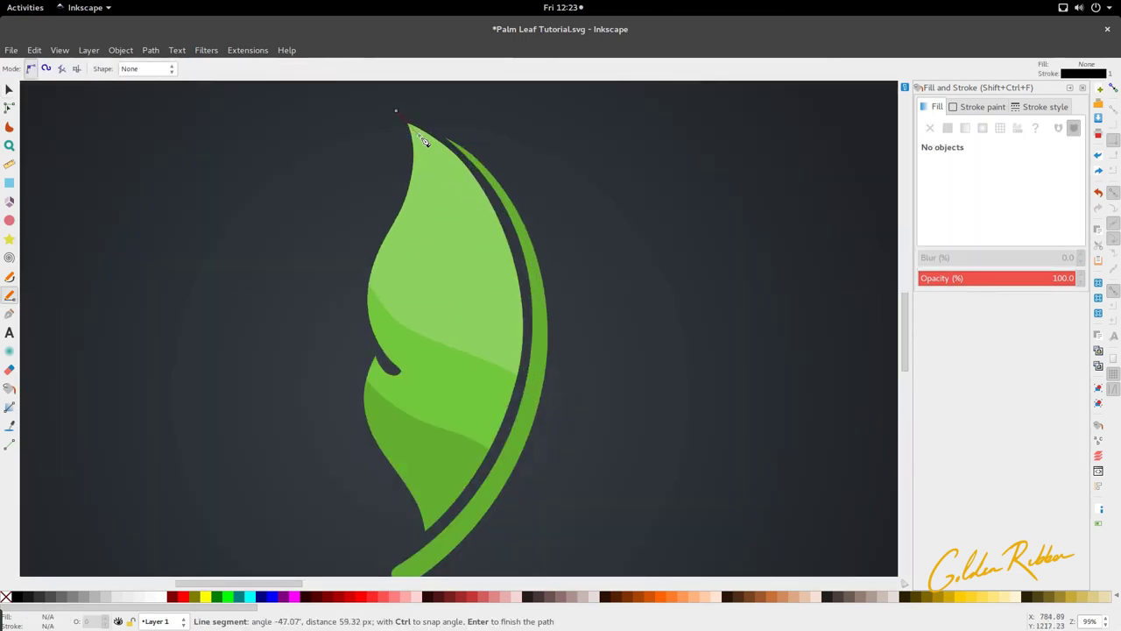
drag(421, 137, 441, 159)
drag(455, 316, 449, 430)
ctrl+scroll(400, 493, down, 4)
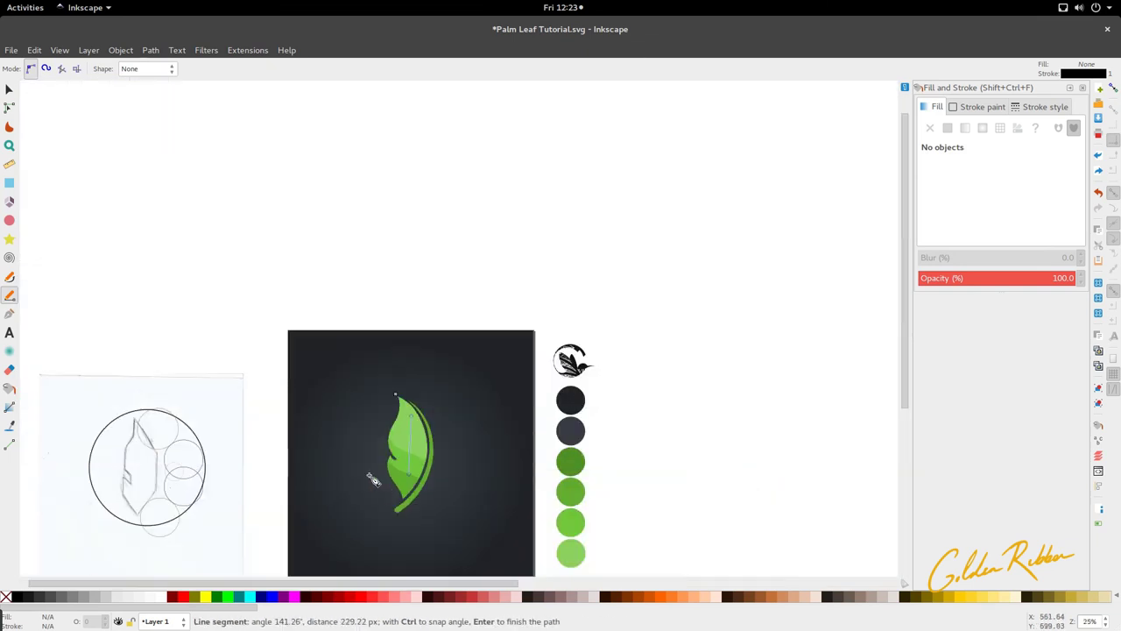
click(393, 396)
key(s)
Step: Duplicate the base leaf and intersect the copy with the closed outline to form the leaf's left half
ctrl+scroll(397, 295, up, 1)
ctrl+scroll(397, 295, up, 1)
click(397, 296)
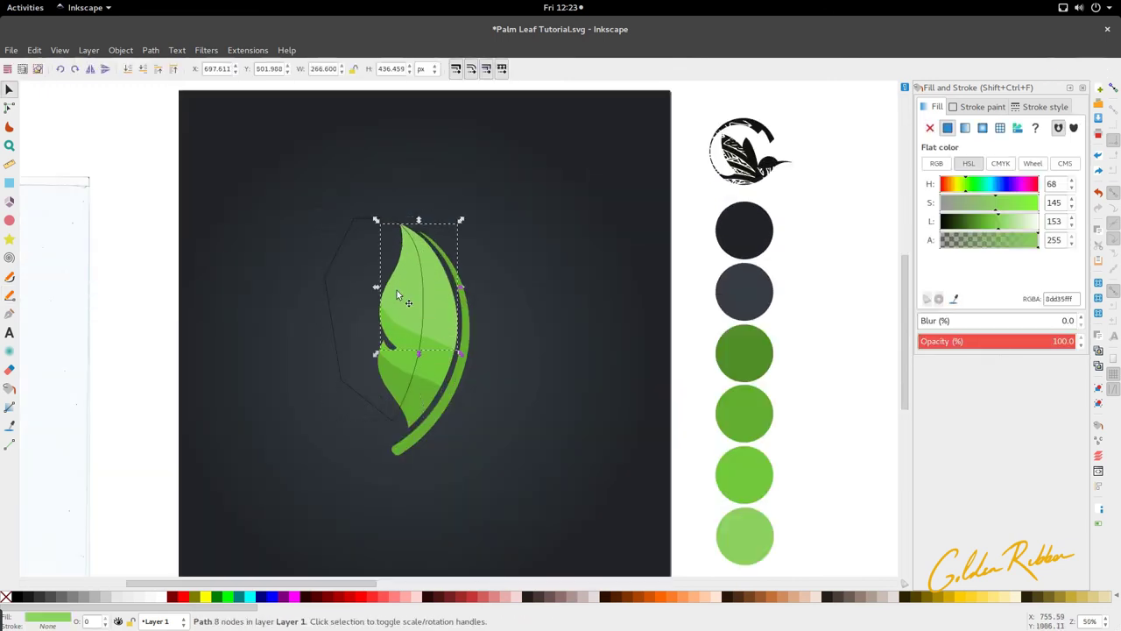
alt+click(402, 372)
alt+click(409, 399)
key(Page_Up)
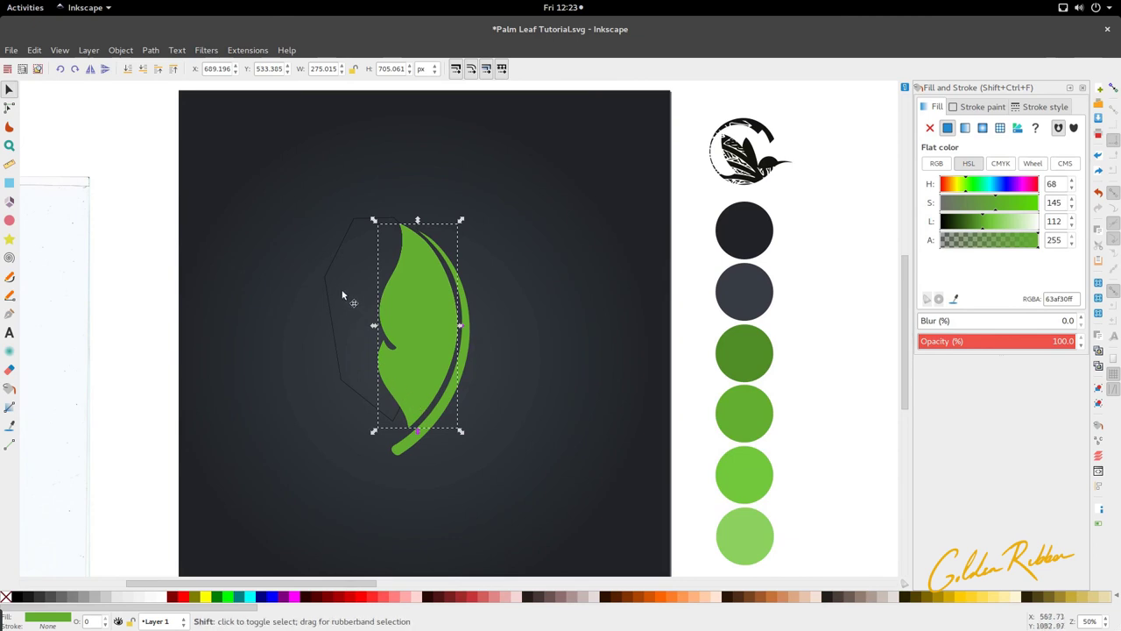
shift+click(338, 254)
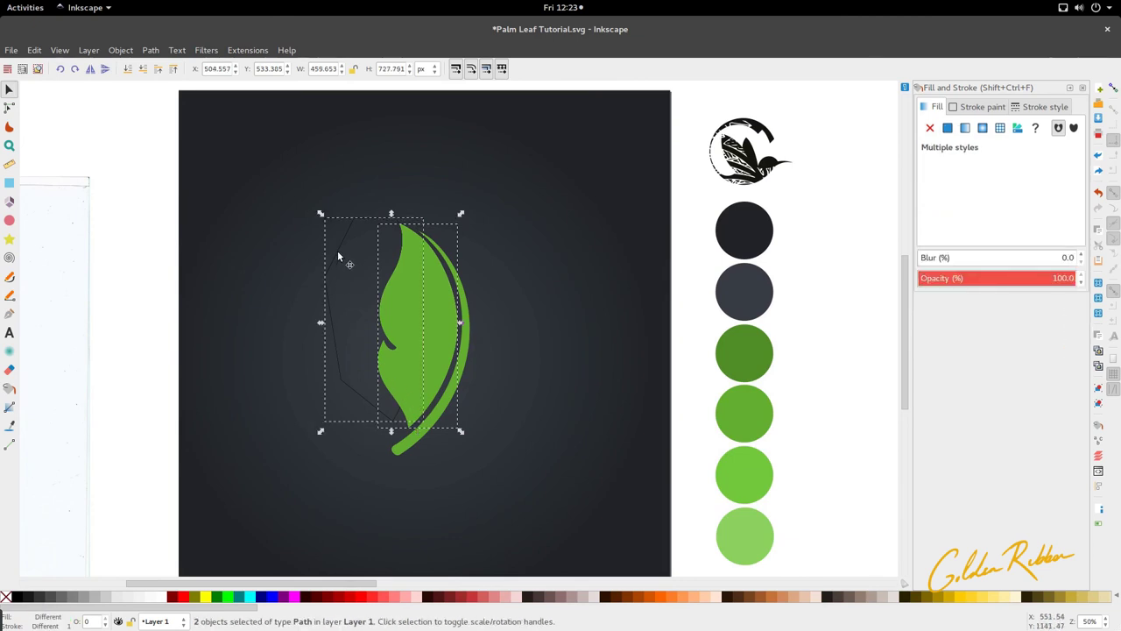
key(ctrl+asterisk)
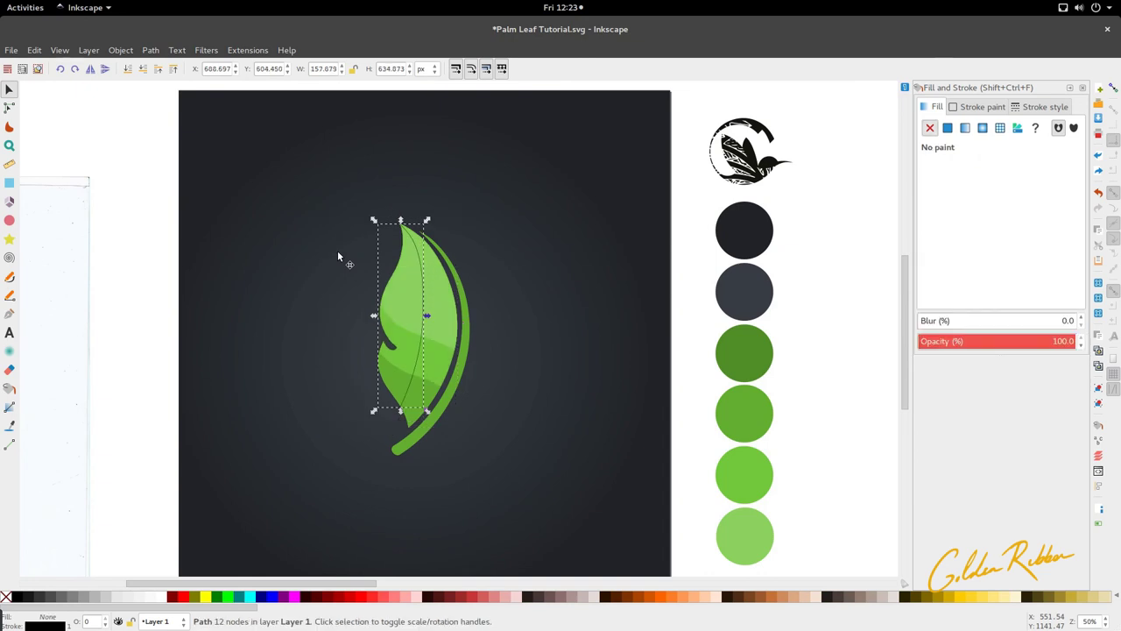
Step: Fill the left half with the darkest palette green and apply a linear gradient fading from the tip down to transparent
key(d)
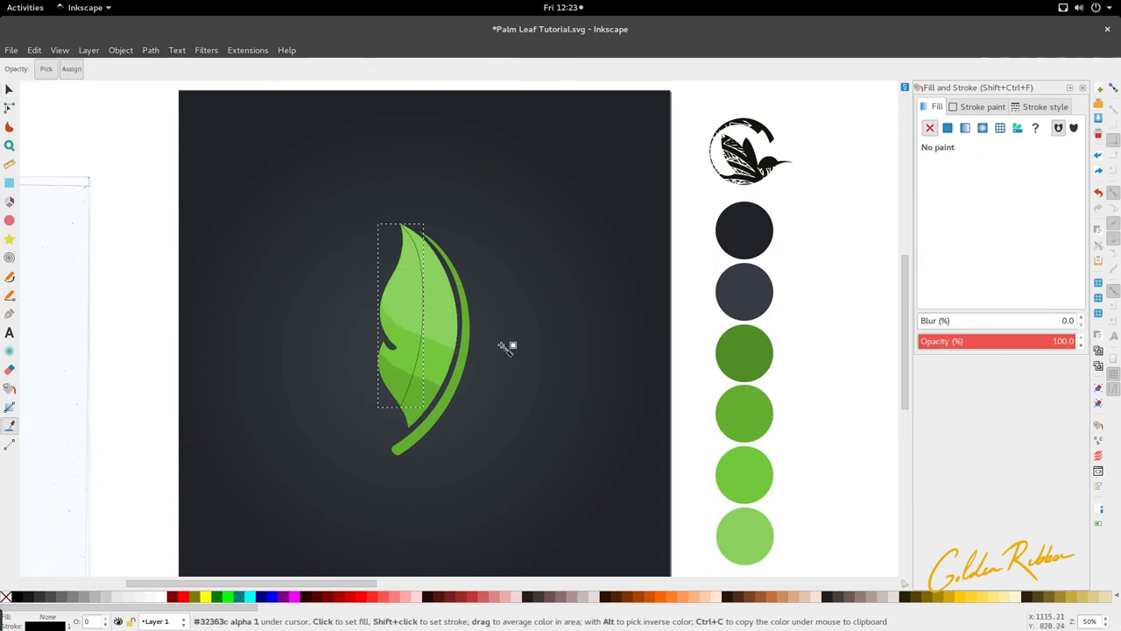
click(748, 371)
key(s)
click(10, 406)
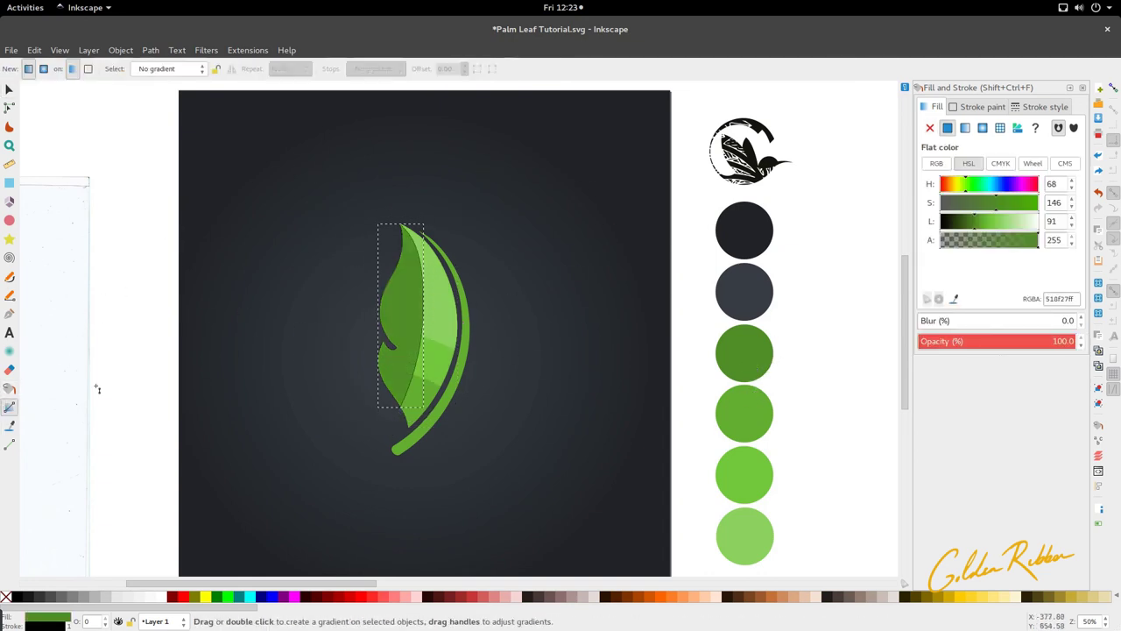
drag(399, 254, 419, 338)
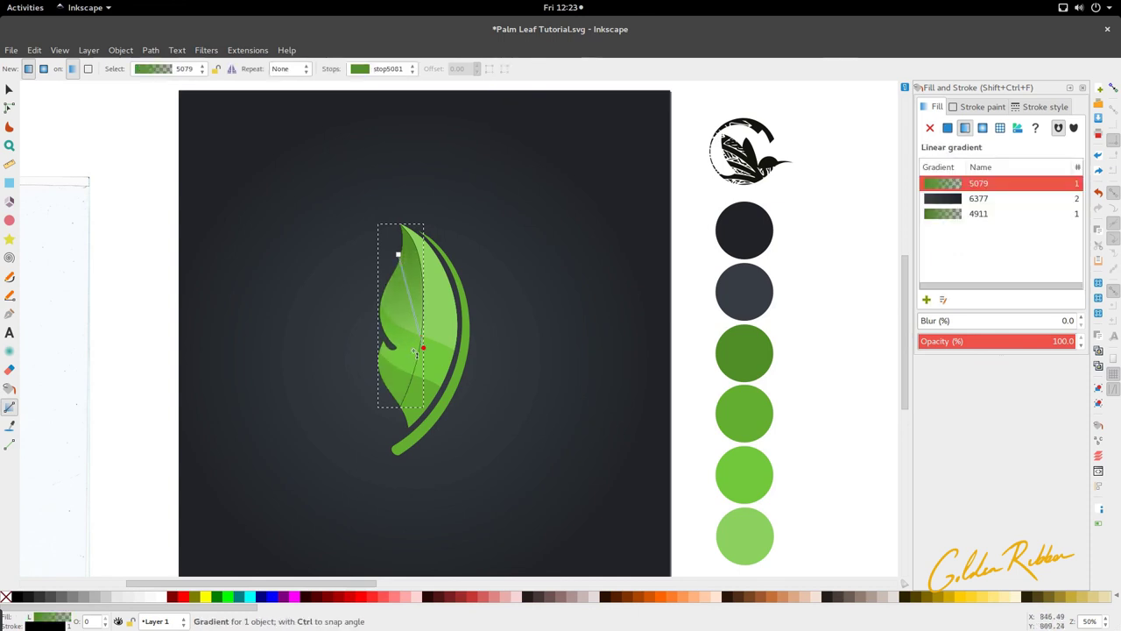
Step: Remove the black stroke from the gradient-filled left half and deselect it
key(s)
right_click(52, 627)
click(84, 623)
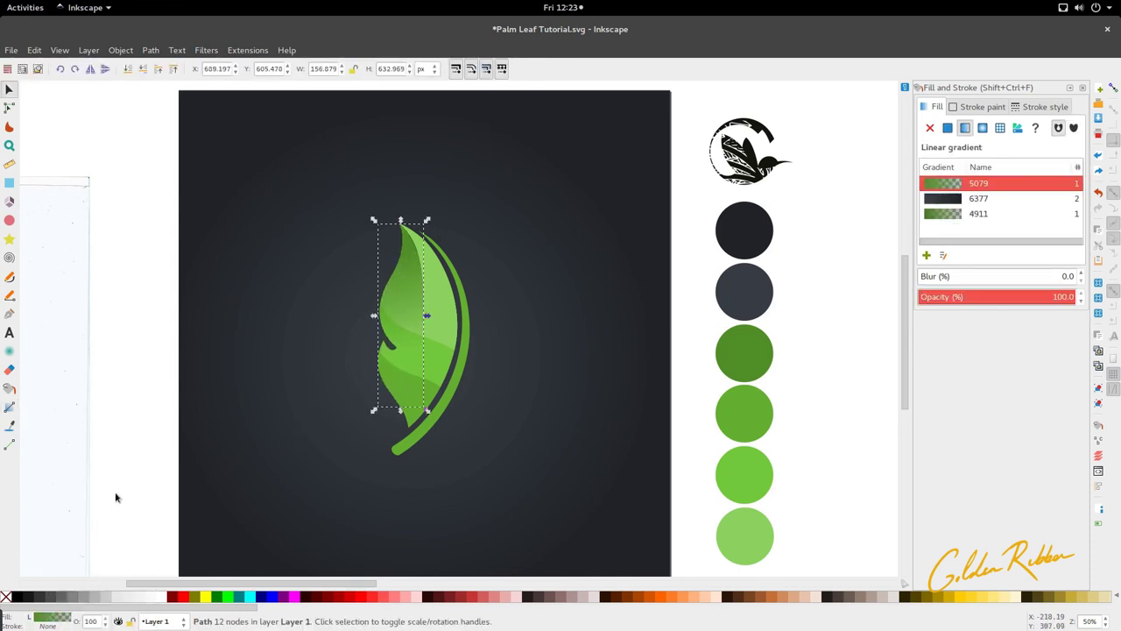
click(115, 493)
scroll(369, 229, up, 6)
ctrl+scroll(431, 224, down, 6)
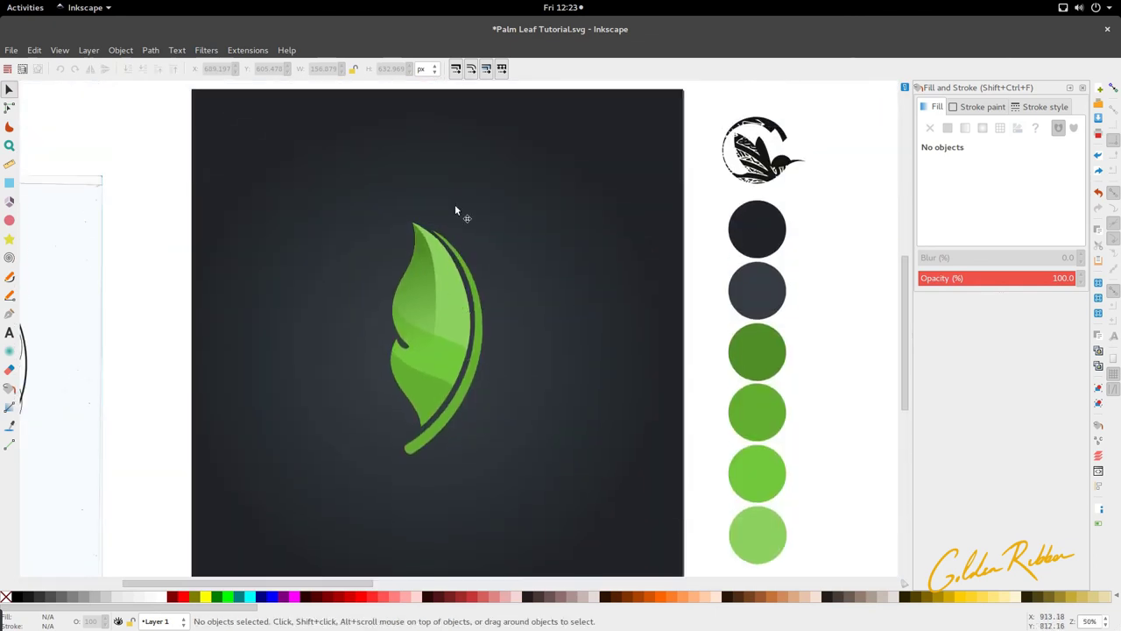
Step: Draw a closed outline that follows the stem's centerline from its upper tip past its base and returns across the leaf
key(b)
ctrl+scroll(455, 210, up, 3)
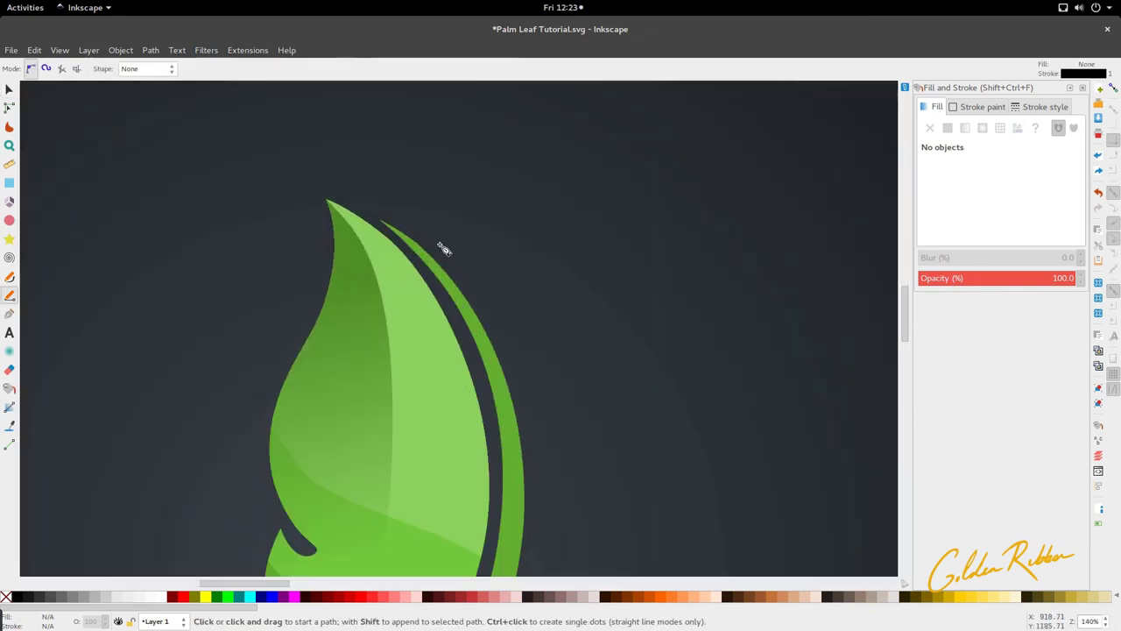
click(382, 224)
scroll(490, 267, down, 5)
drag(515, 298, 507, 483)
scroll(430, 565, down, 5)
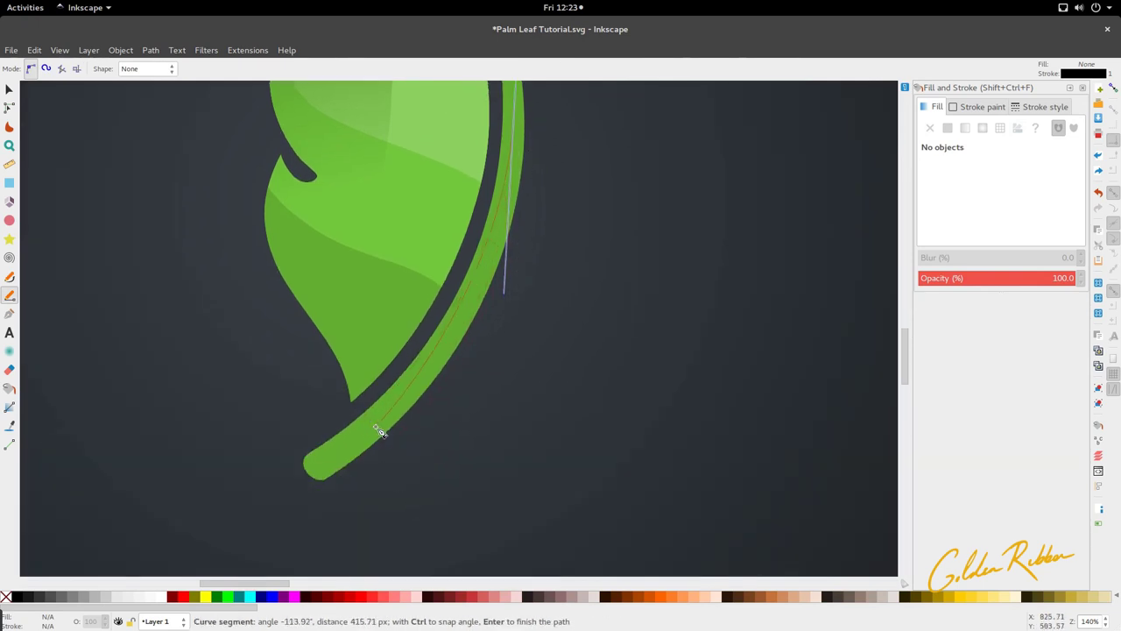
drag(379, 431, 275, 499)
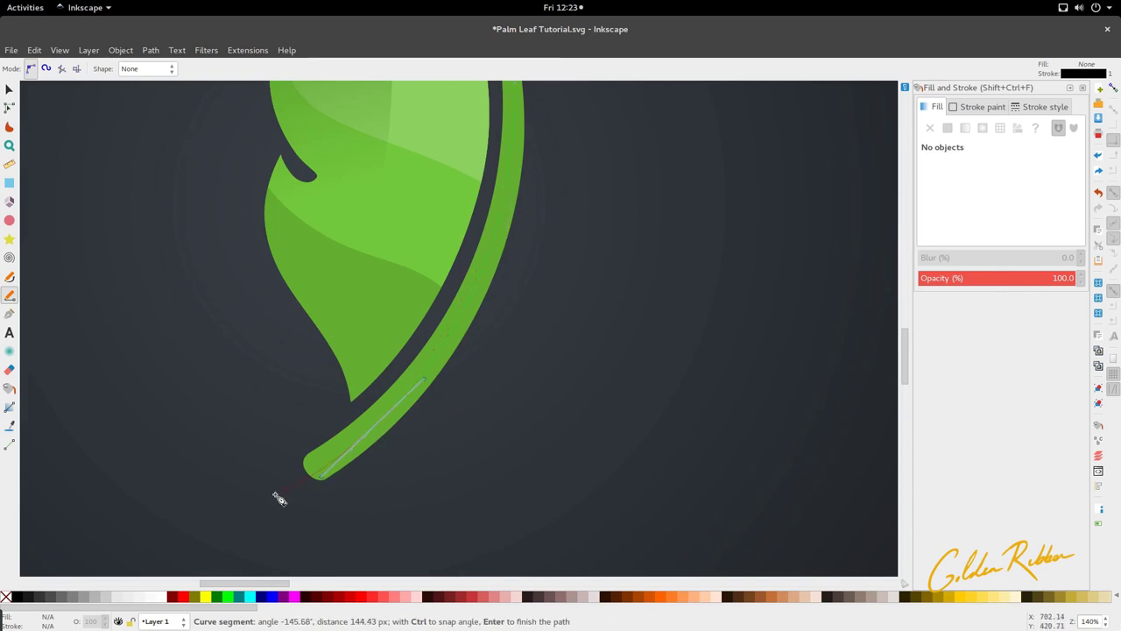
scroll(275, 480, down, 2)
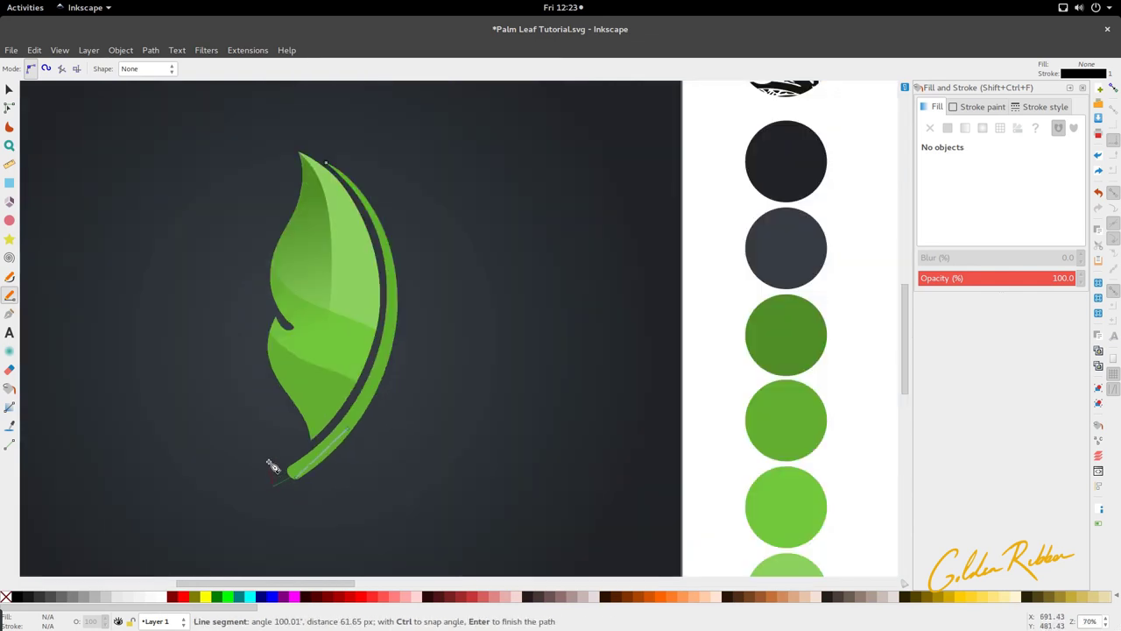
click(326, 164)
key(s)
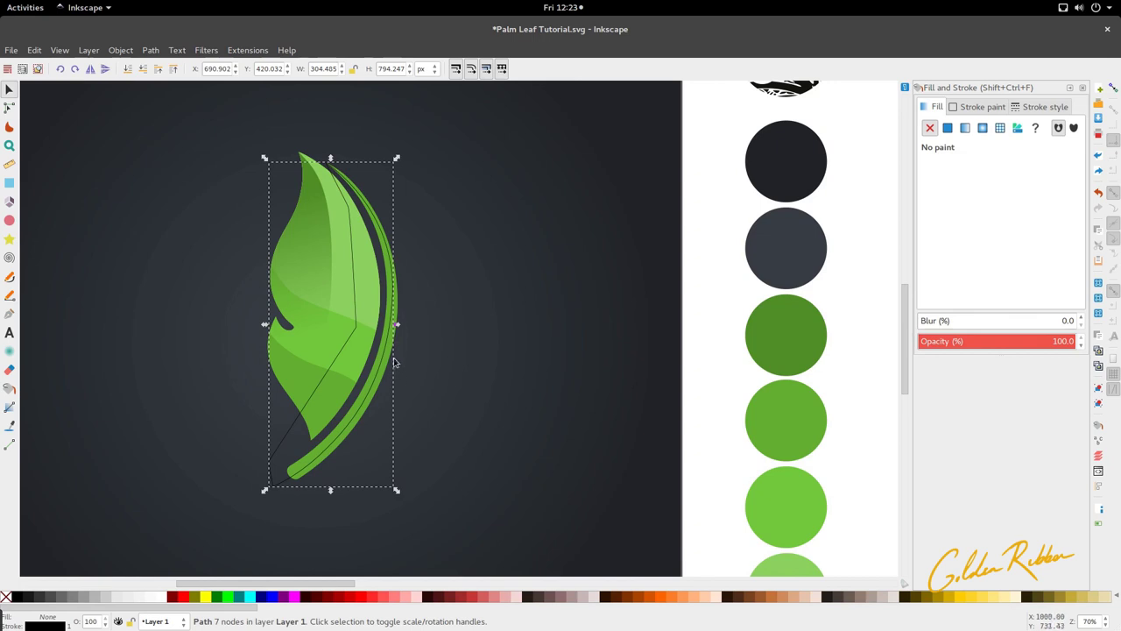
Step: Duplicate the stem and intersect the copy with the closed outline to form the stem's inner half
click(393, 359)
key(ctrl+d)
shift+click(337, 360)
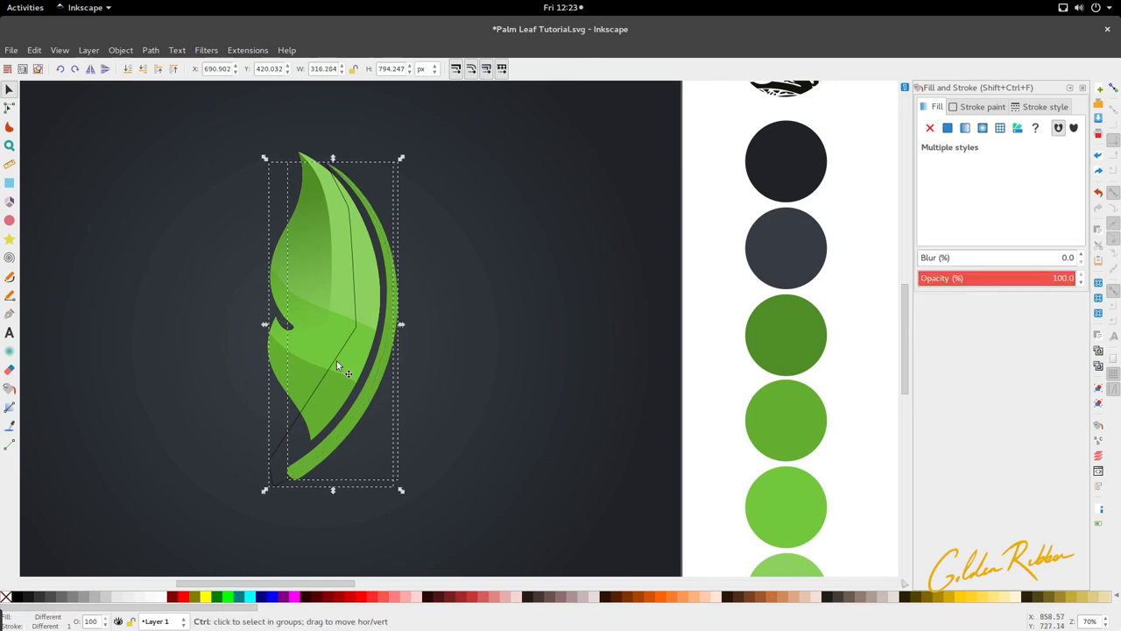
key(ctrl+asterisk)
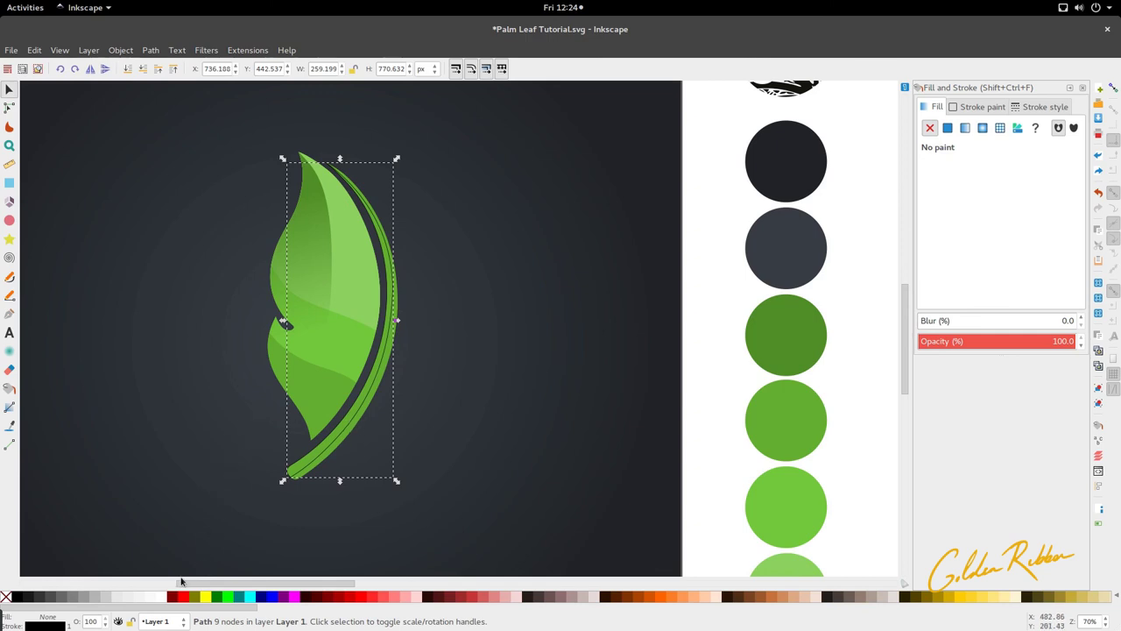
Step: Fill the stem's inner half with dark green #518f27 sampled from the leaf and remove its black stroke
key(d)
drag(317, 195, 319, 193)
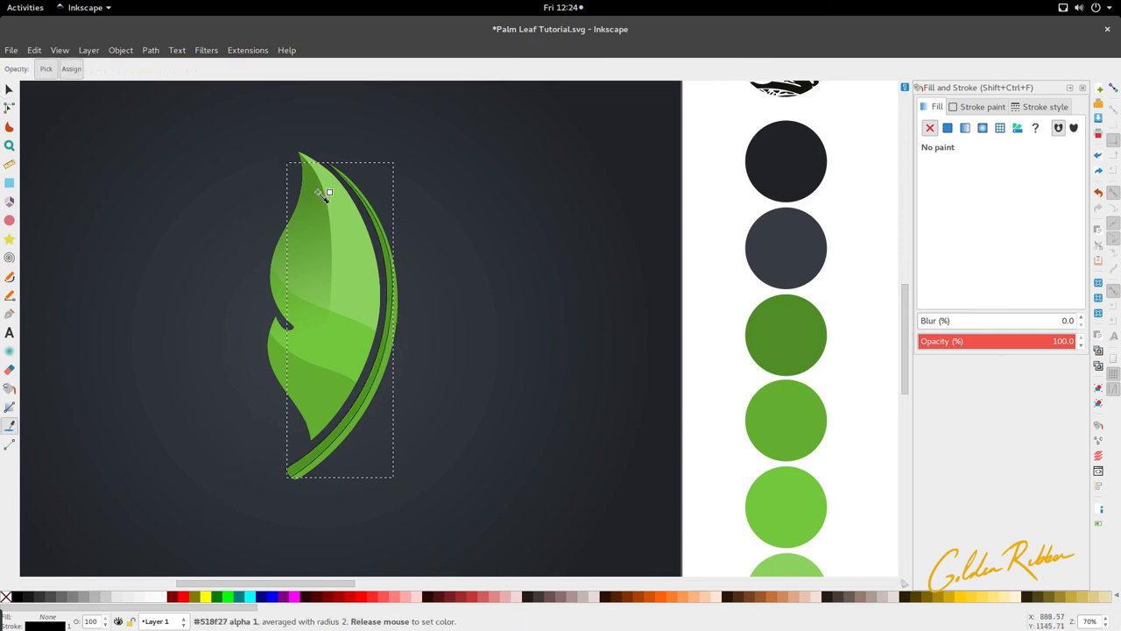
key(s)
scroll(499, 380, down, 2)
right_click(65, 626)
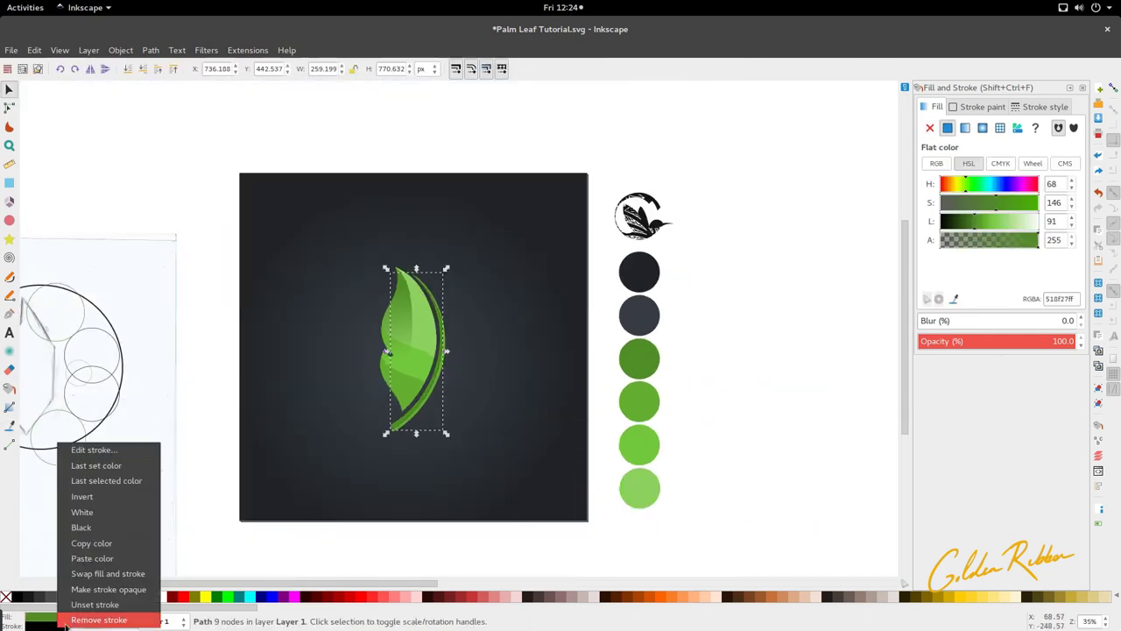
click(65, 620)
click(383, 320)
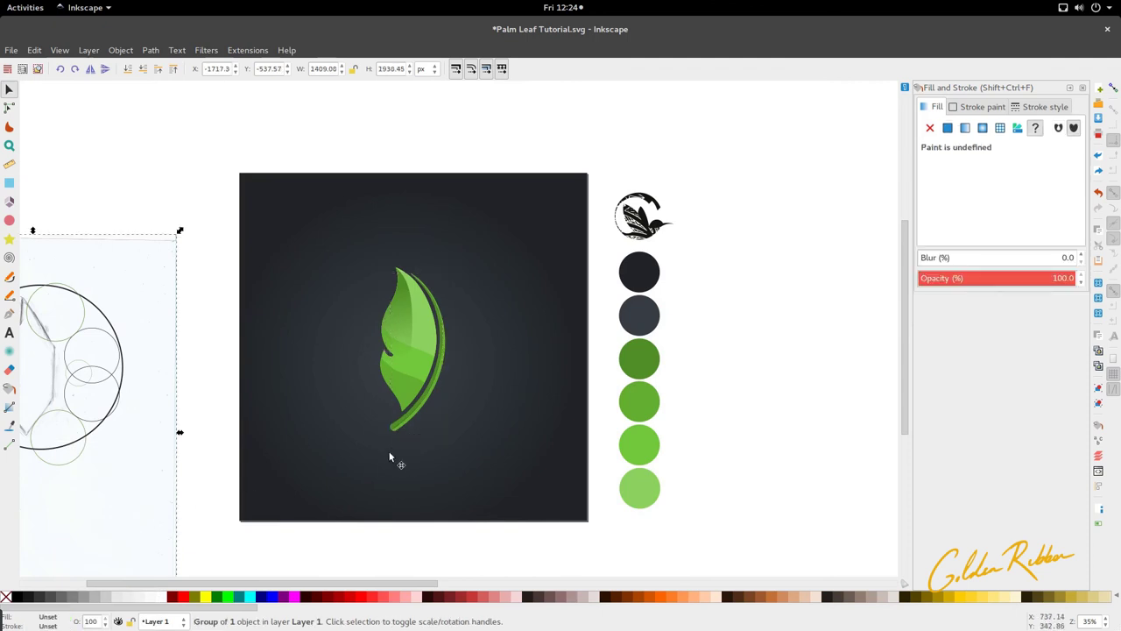
Step: Scale all leaf and stem pieces up proportionally to about 341 × 858 px and deselect them
drag(305, 554, 500, 207)
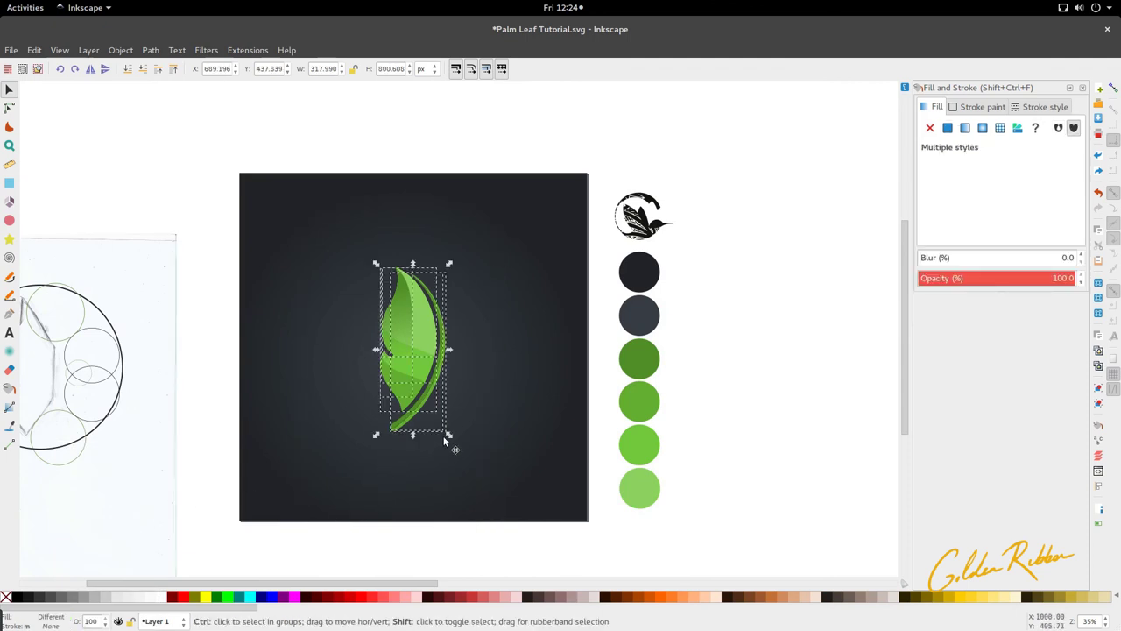
drag(451, 444, 460, 431)
scroll(440, 254, down, 1)
click(443, 165)
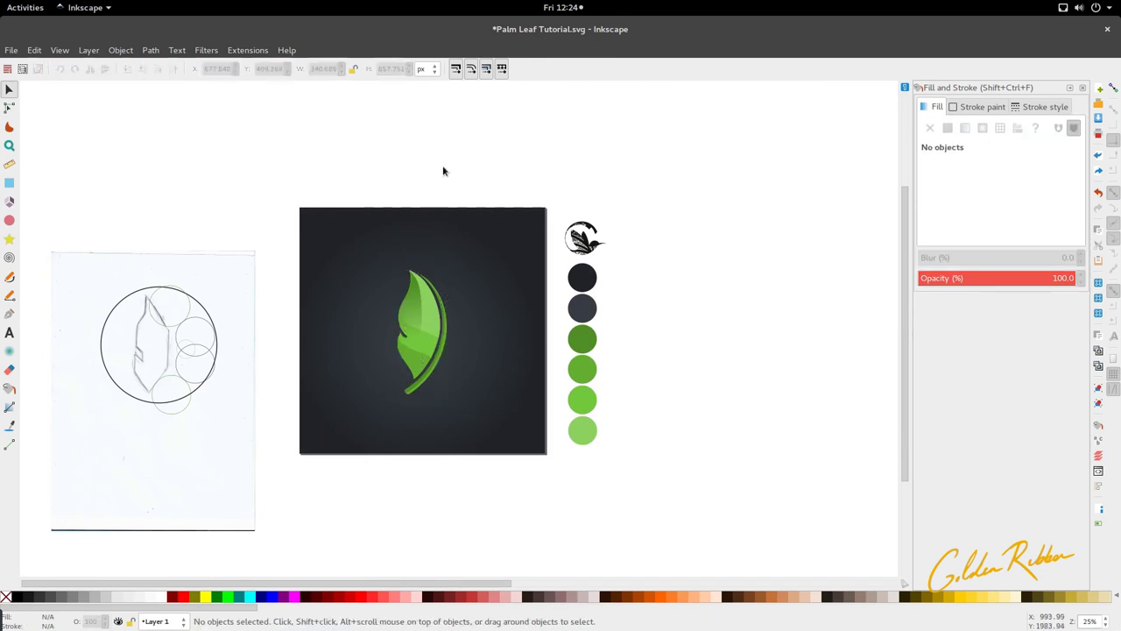
Step: Recolor the full stem with dark green #518f27 and its inner half with the leaf's brighter green #74c93c
scroll(447, 207, down, 1)
scroll(430, 271, up, 3)
scroll(430, 270, down, 2)
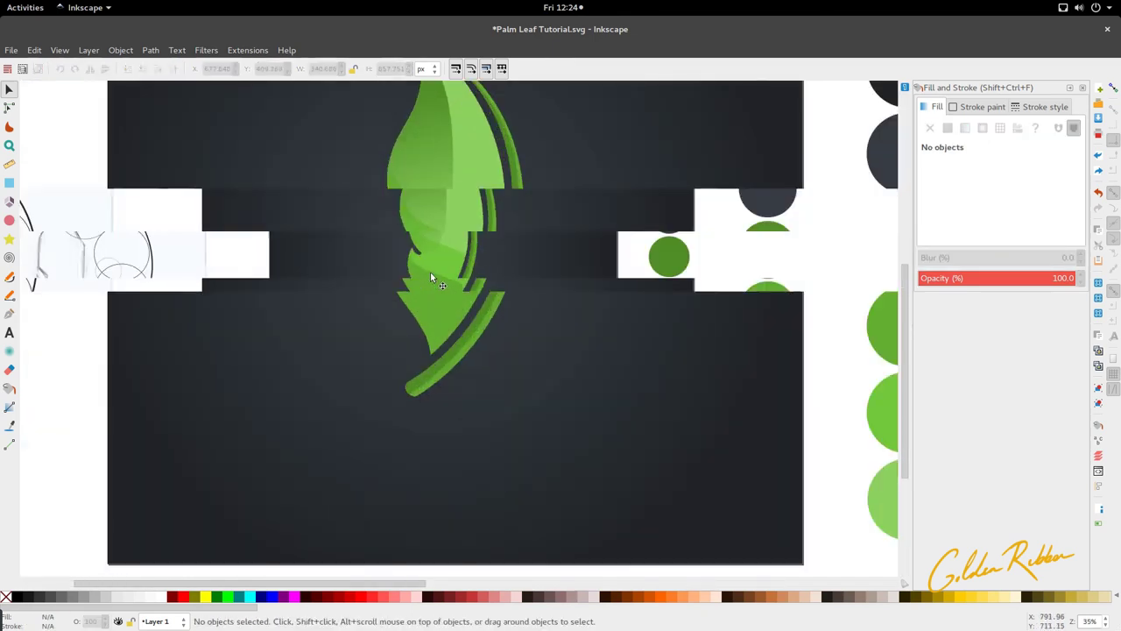
scroll(430, 278, right, 10)
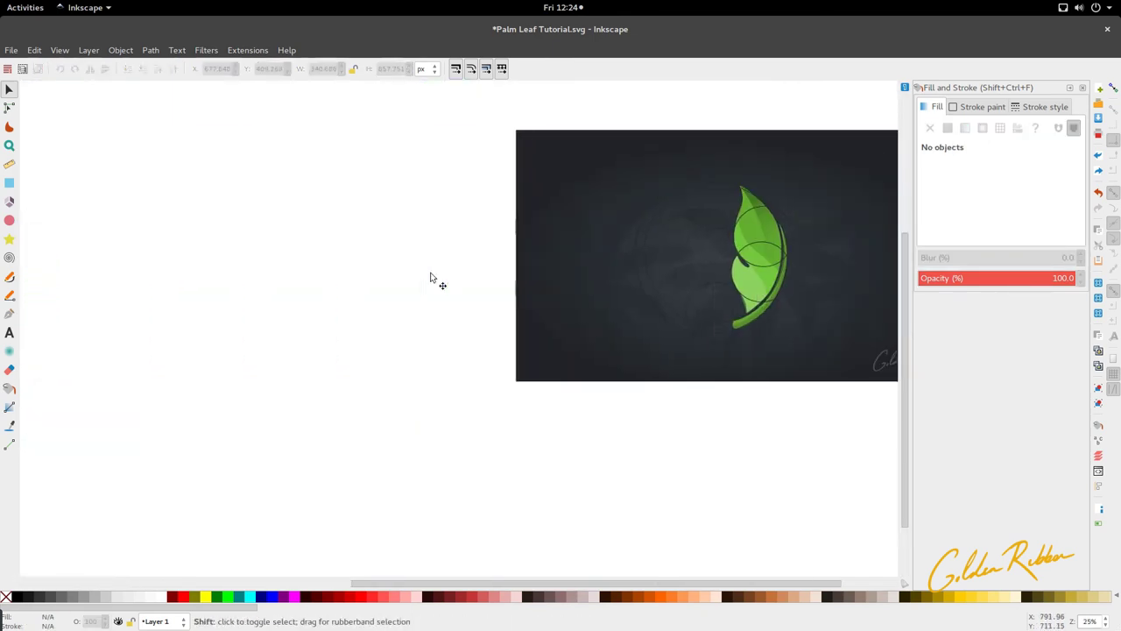
scroll(430, 278, left, 10)
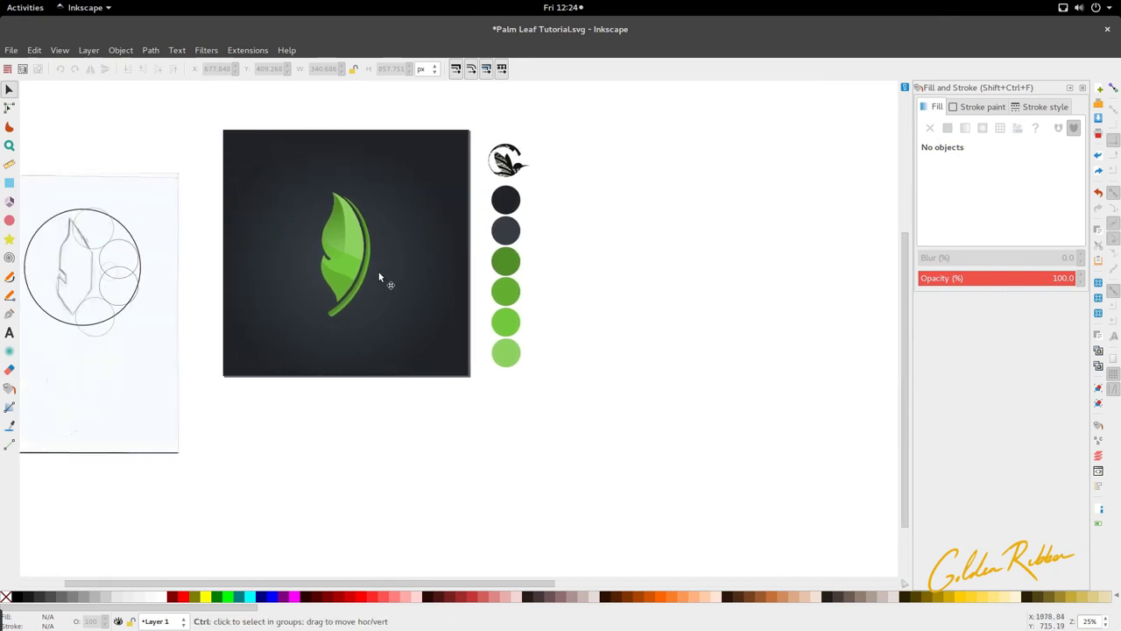
scroll(379, 277, up, 4)
click(378, 294)
key(d)
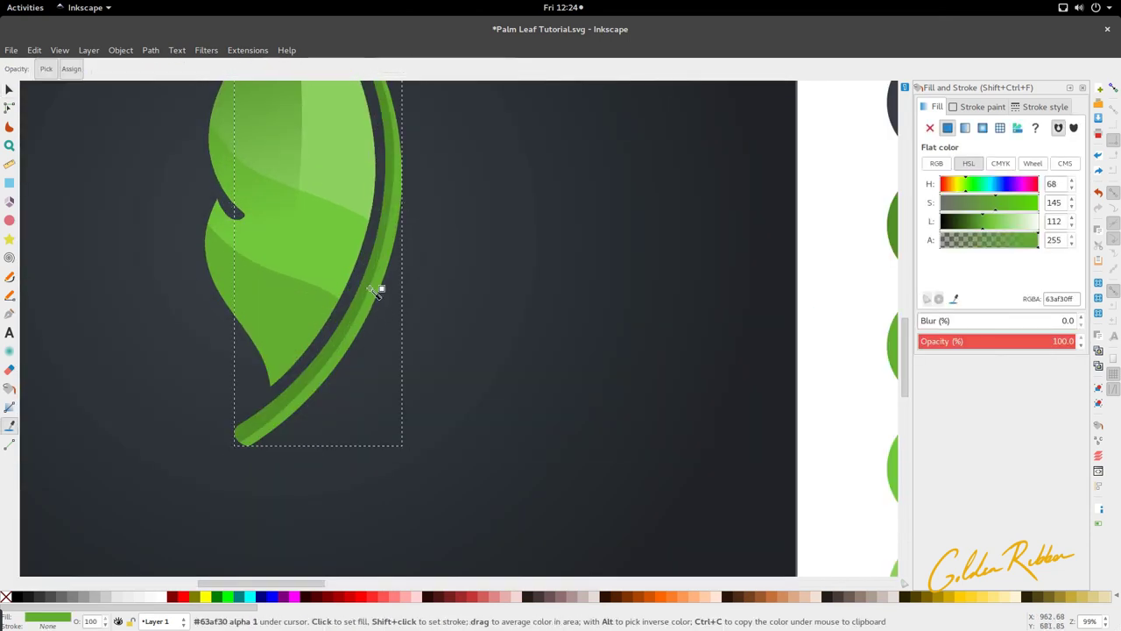
click(368, 290)
key(s)
click(357, 309)
key(d)
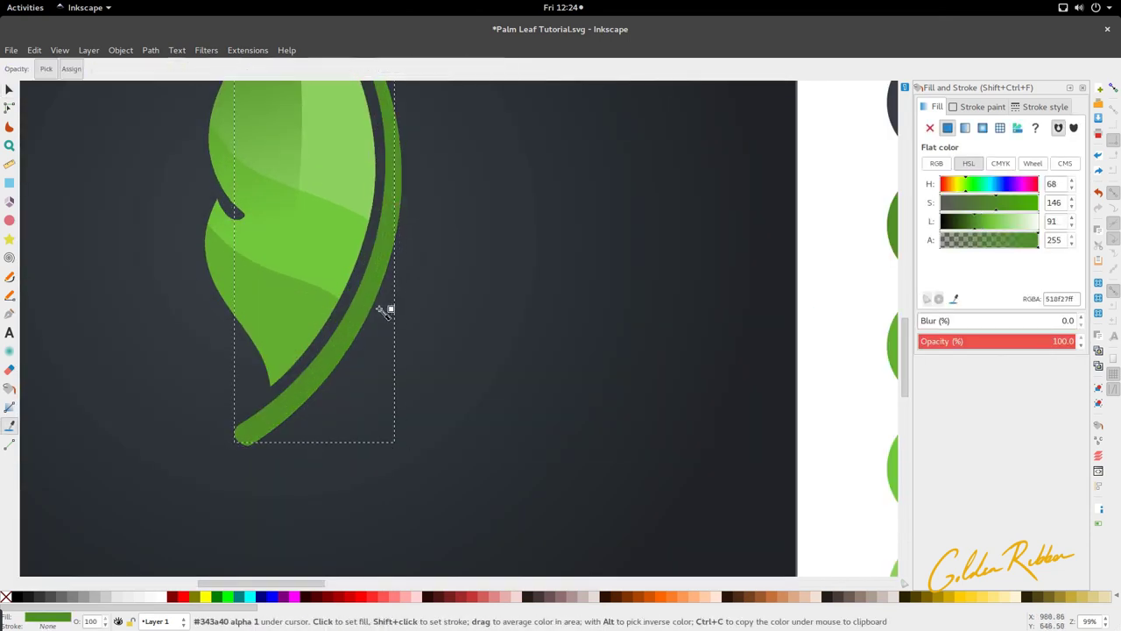
click(318, 245)
key(s)
Step: Clear the selection and examine the shaded leaf icon on its dark background beside the palette
scroll(413, 264, down, 4)
scroll(420, 302, down, 1)
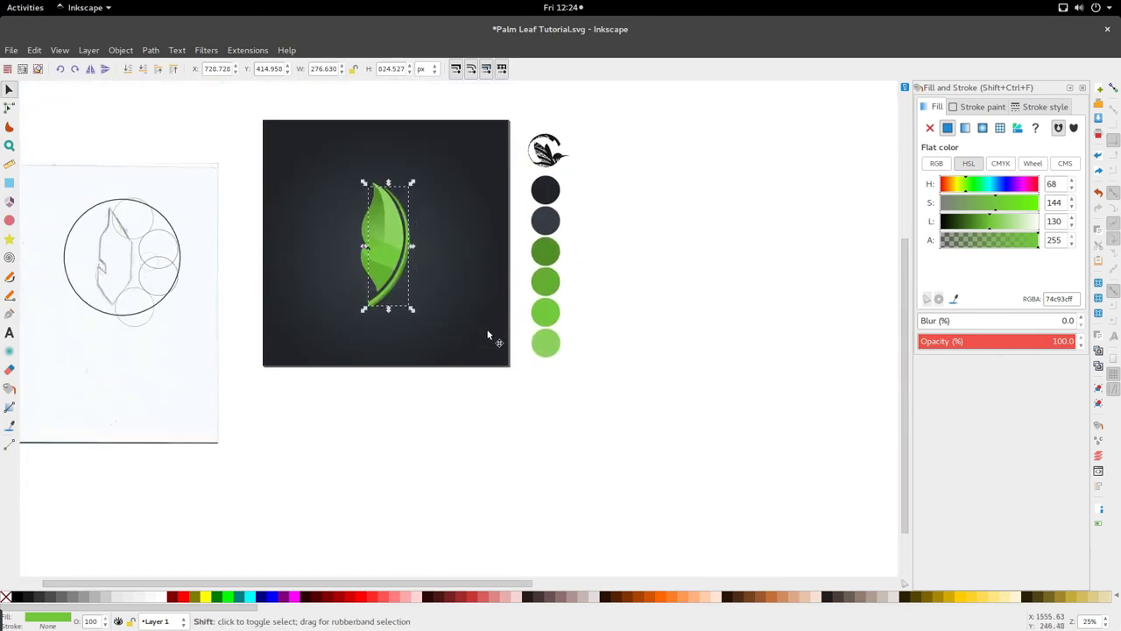
scroll(433, 368, left, 4)
drag(442, 423, 595, 131)
click(584, 109)
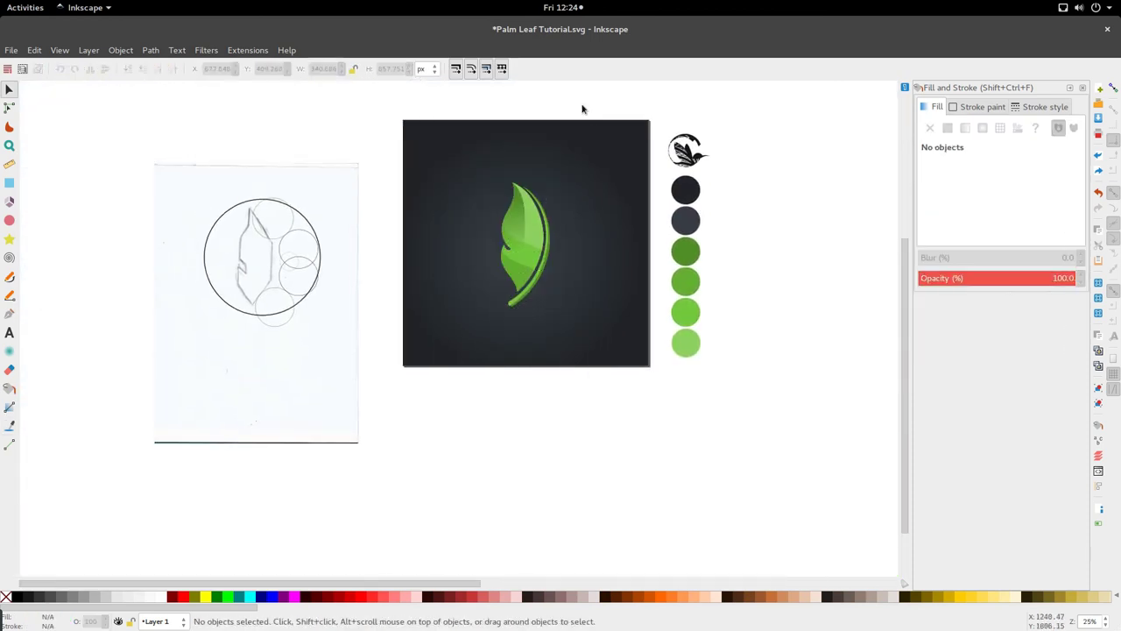
scroll(580, 146, down, 1)
scroll(581, 146, up, 1)
scroll(581, 146, up, 2)
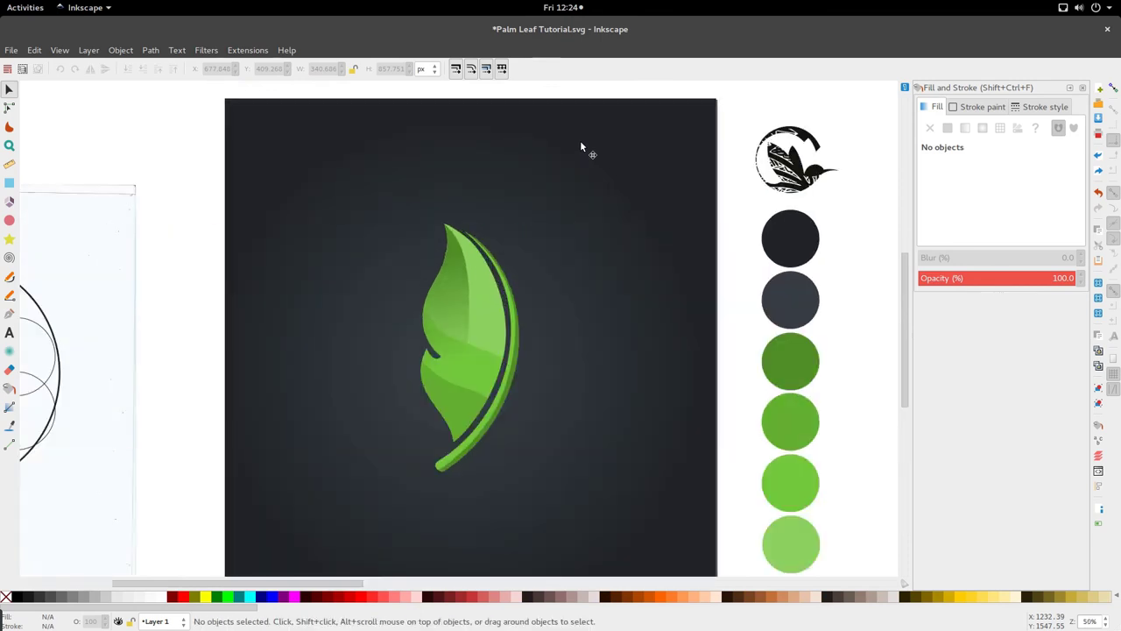
scroll(581, 147, right, 4)
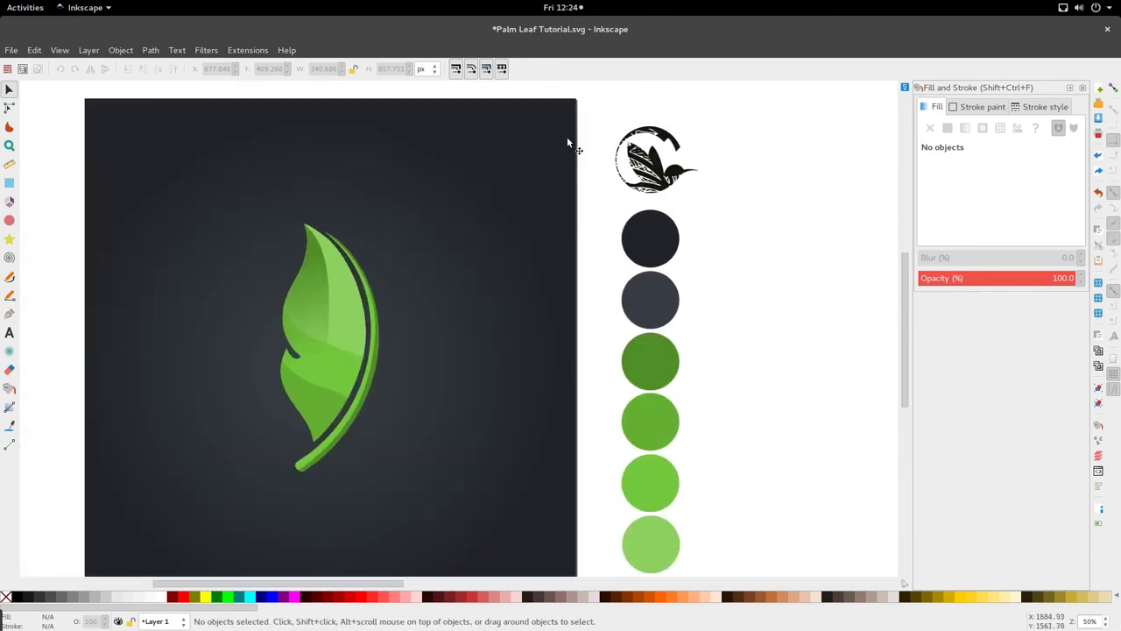
scroll(567, 192, left, 4)
scroll(567, 193, down, 2)
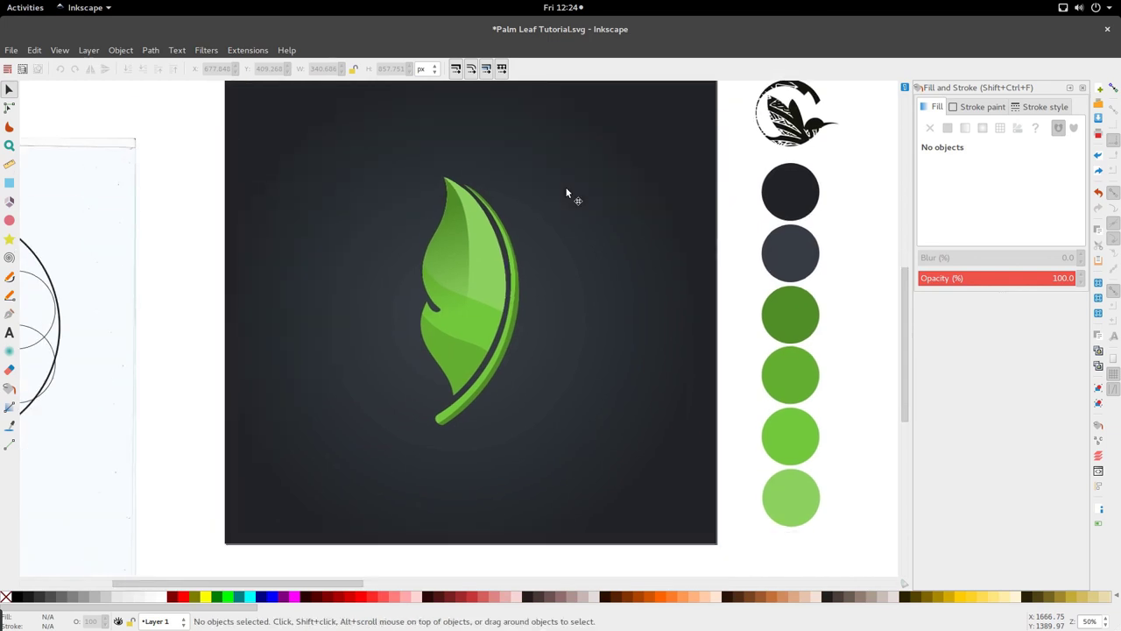